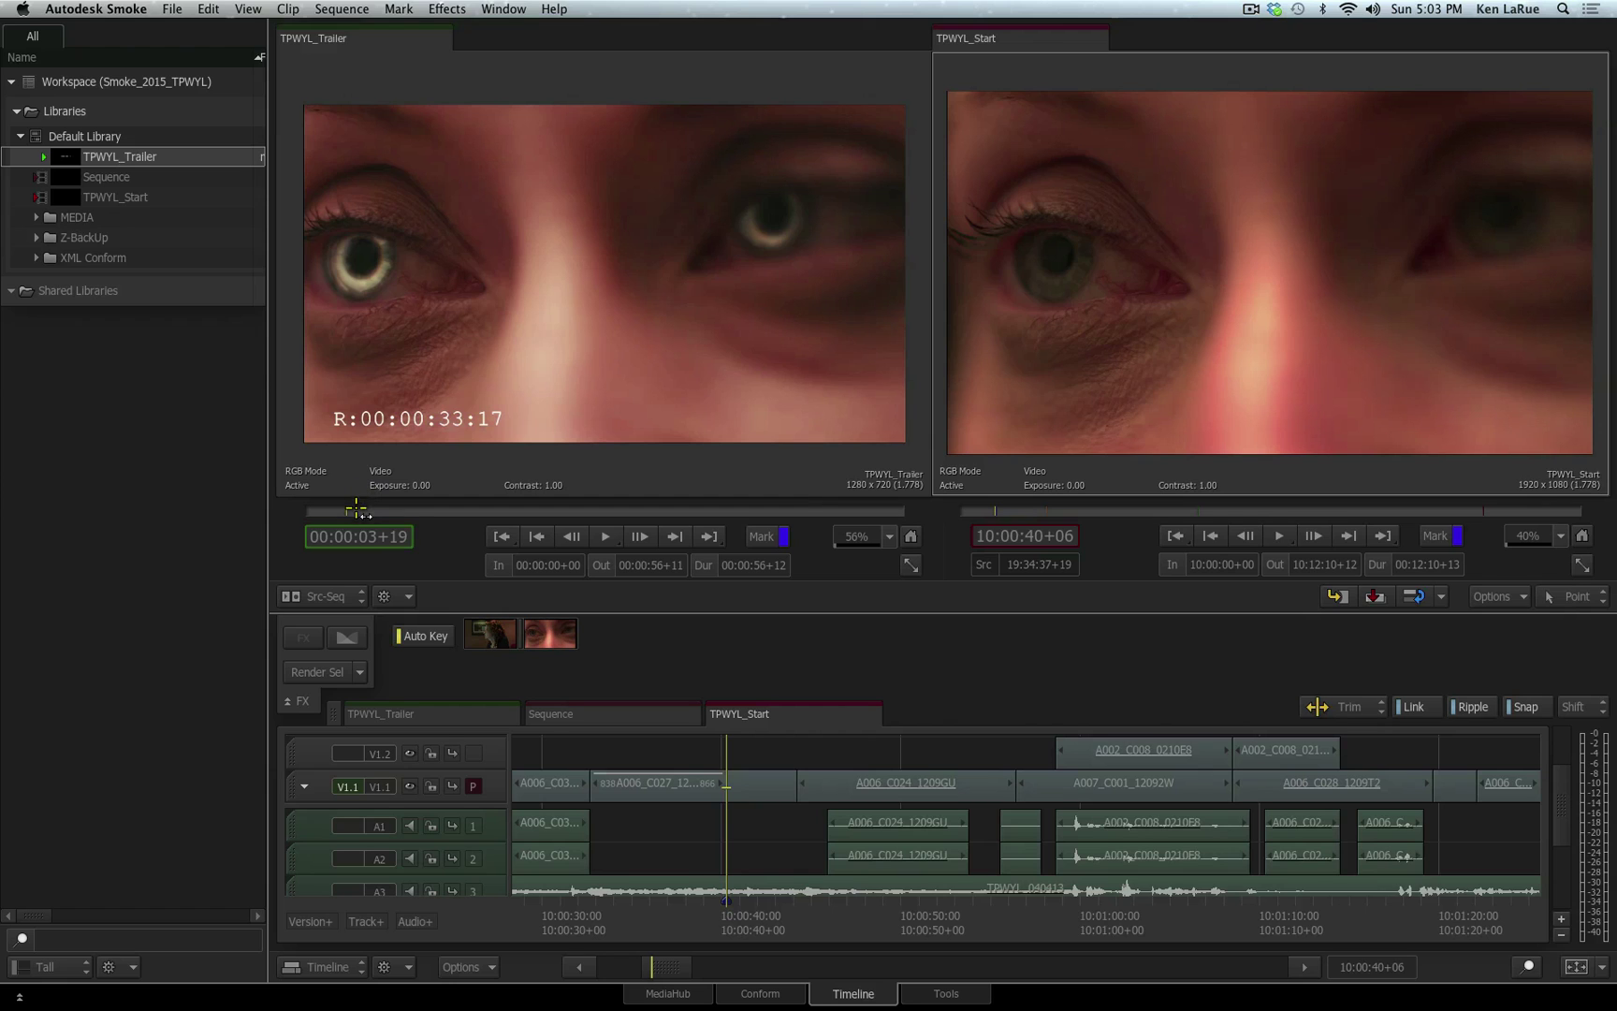
# Scrub through TPWYL_Trailer to examine the glowing-eyes shot and the later office shot.
pyautogui.moveTo(365, 510); pyautogui.dragTo(629, 510)
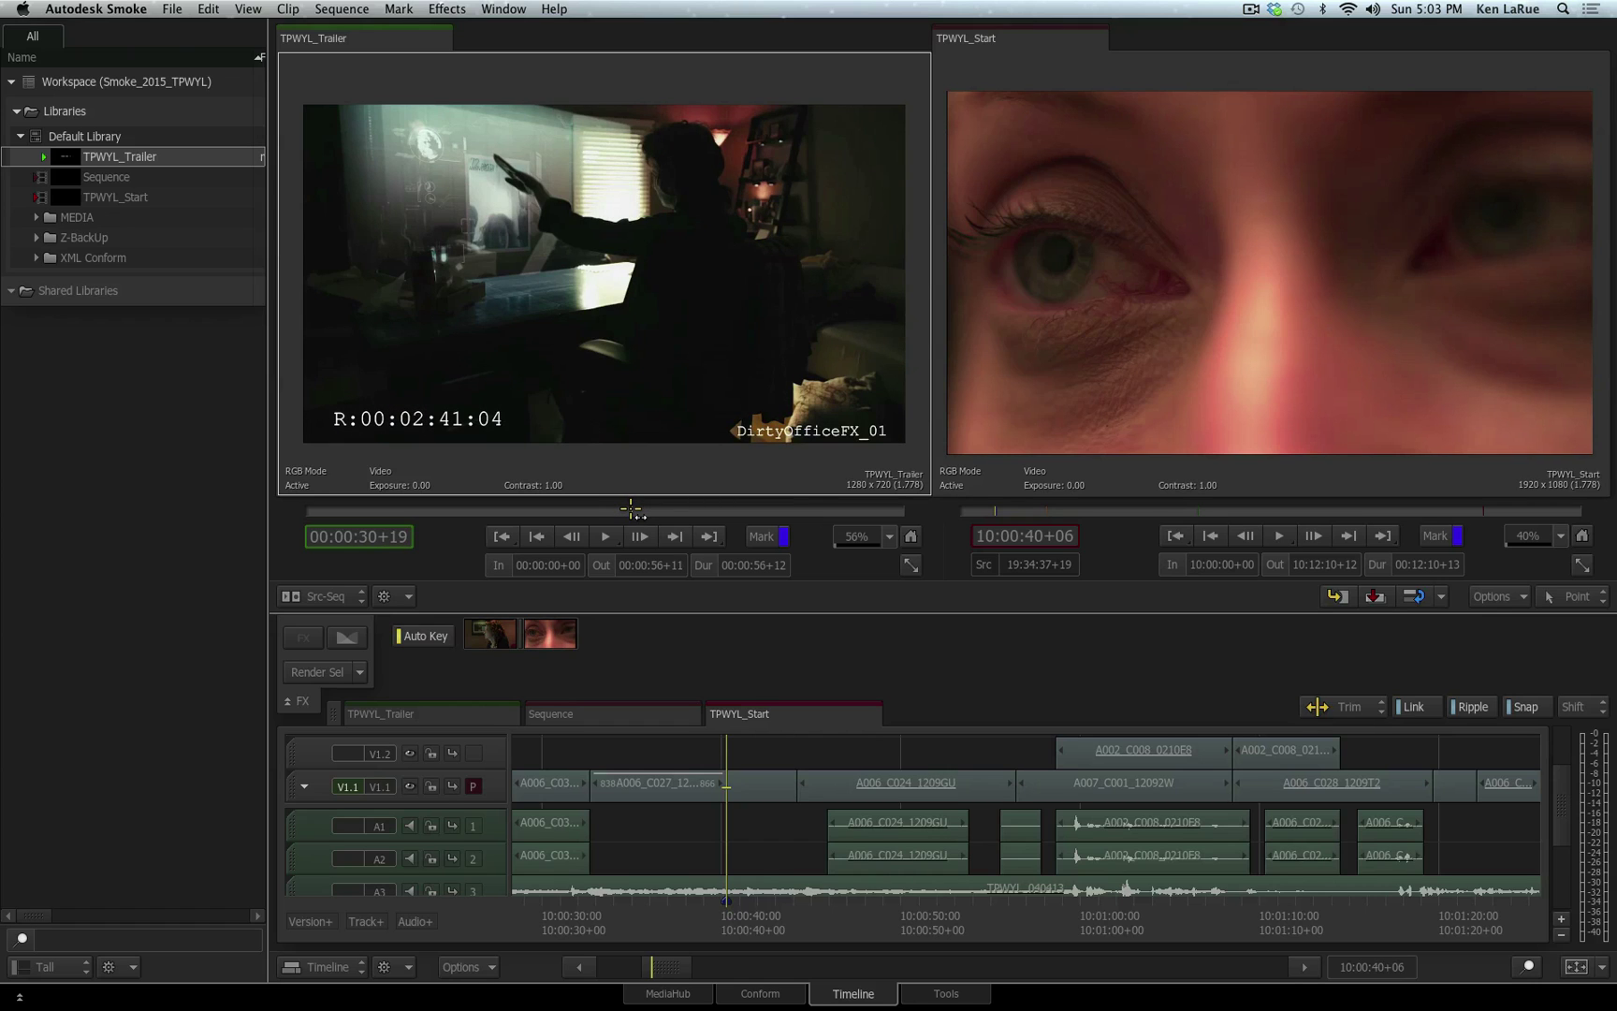
pyautogui.moveTo(631, 508); pyautogui.dragTo(344, 513)
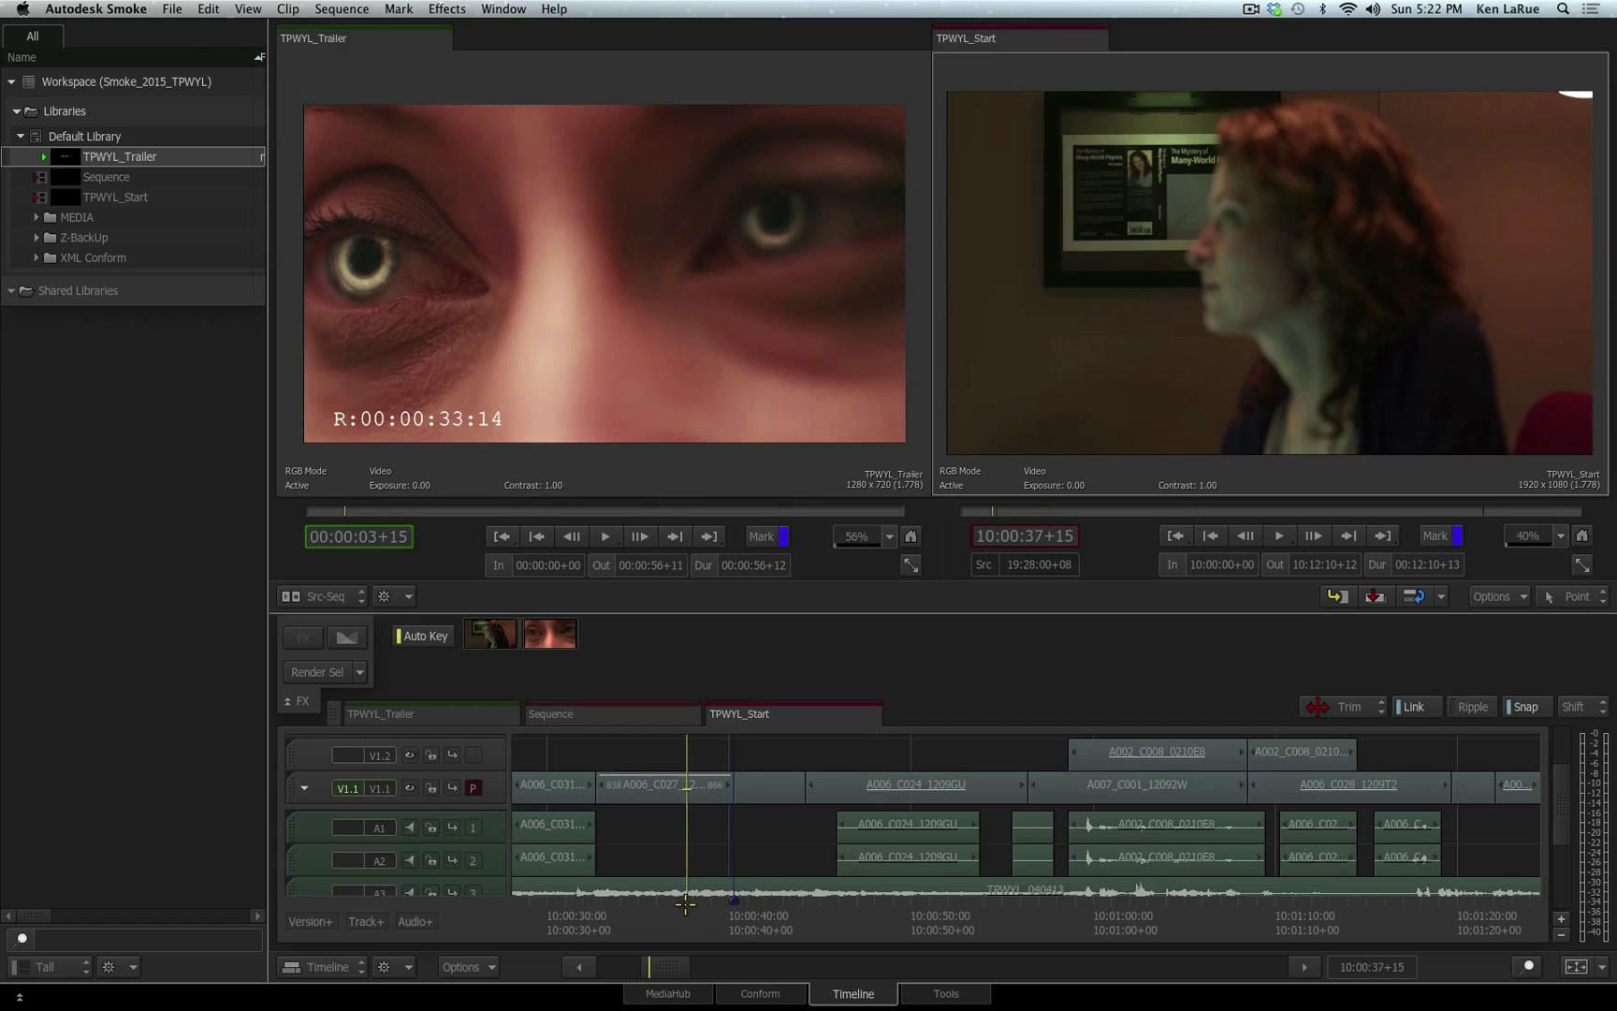
# Mark in and out points around segment A006_C032_1209GS in TPWYL_Start and make V1.2 the primary track.
pyautogui.moveTo(711, 900)
pyautogui.mouseDown()
pyautogui.moveTo(781, 900)
pyautogui.moveTo(735, 900)
pyautogui.mouseUp()
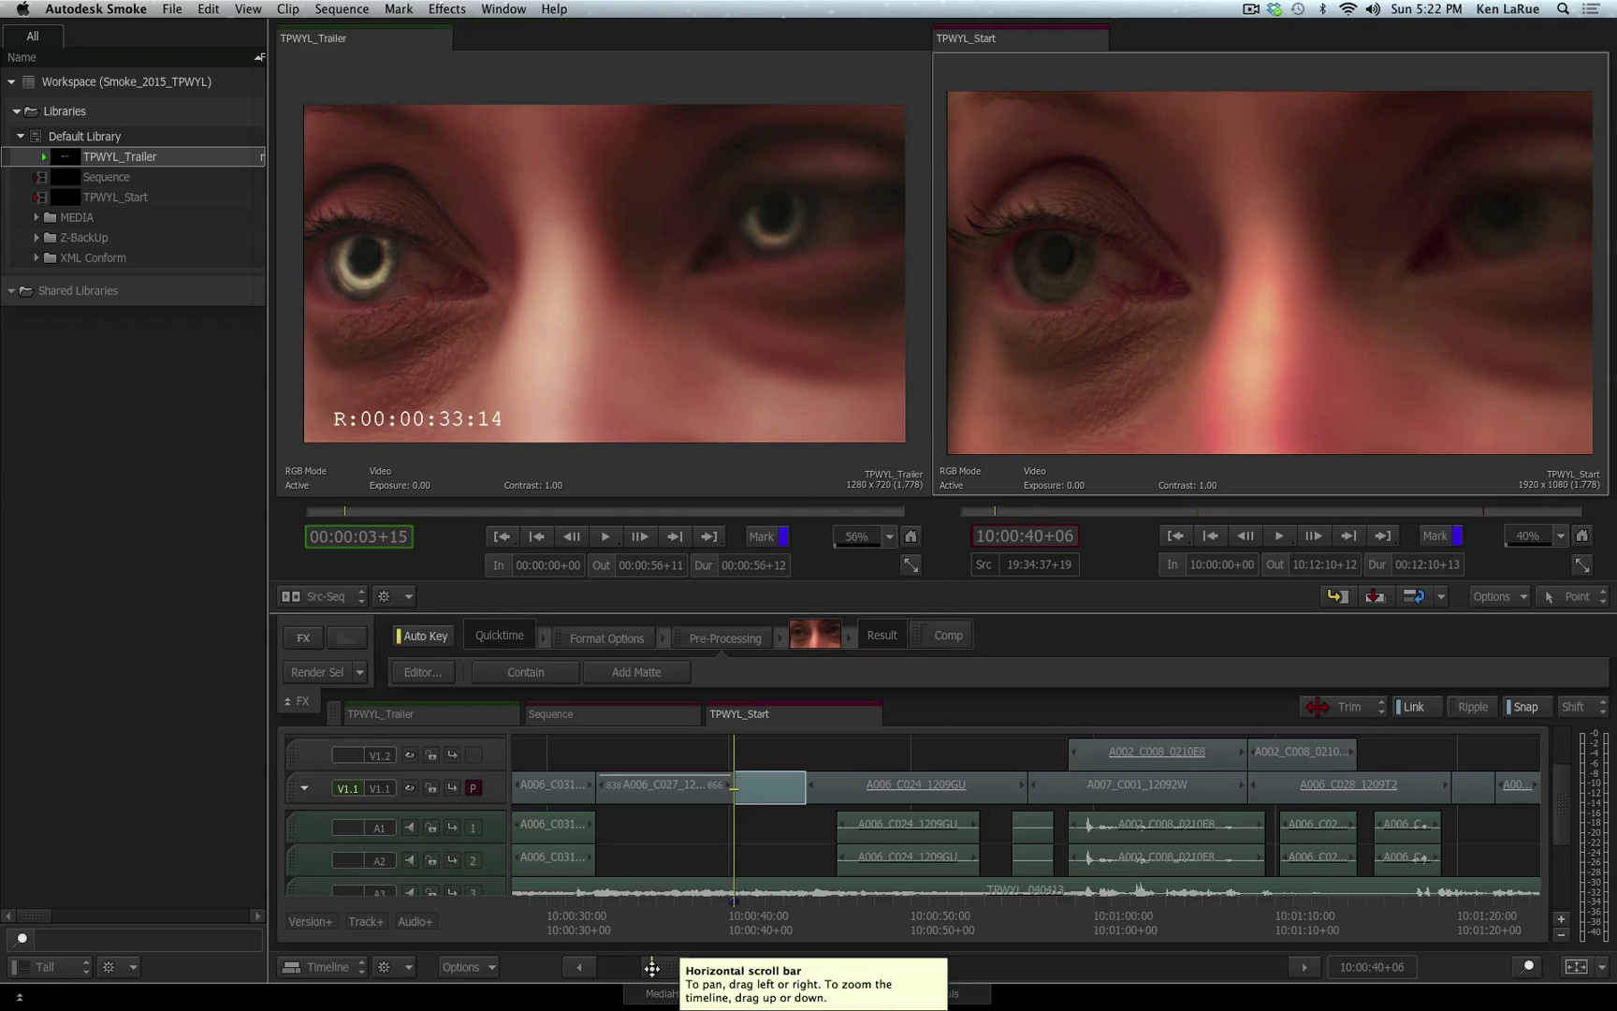
pyautogui.moveTo(653, 967); pyautogui.dragTo(672, 672)
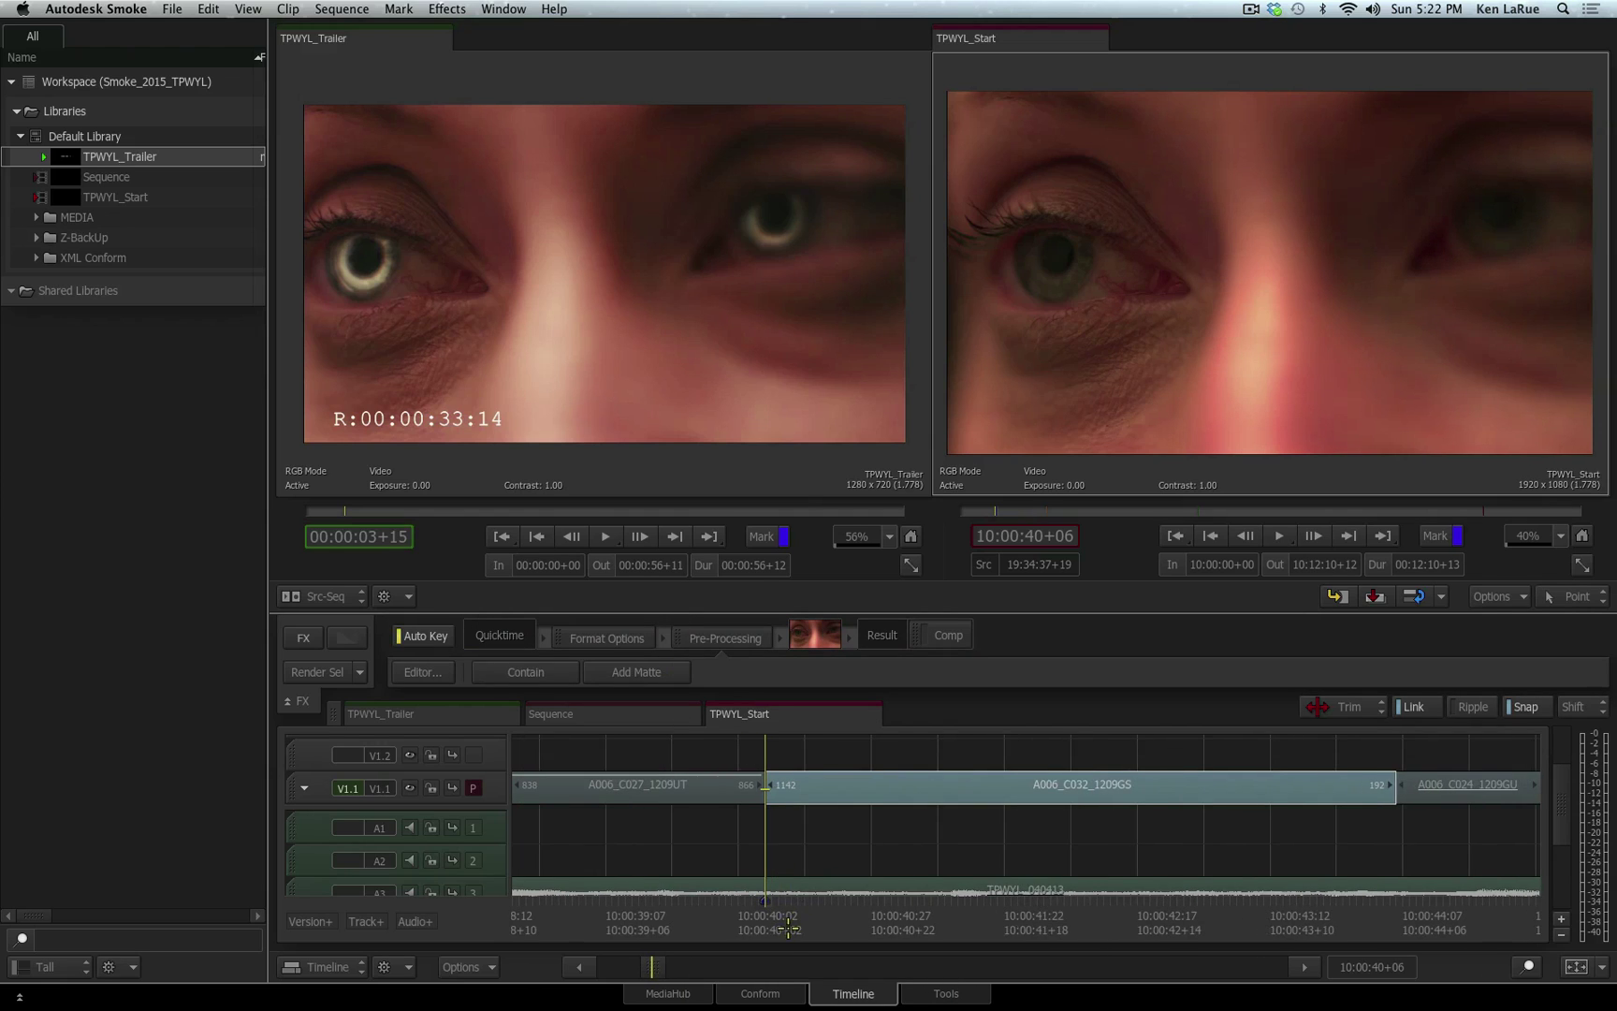
pyautogui.click(906, 791)
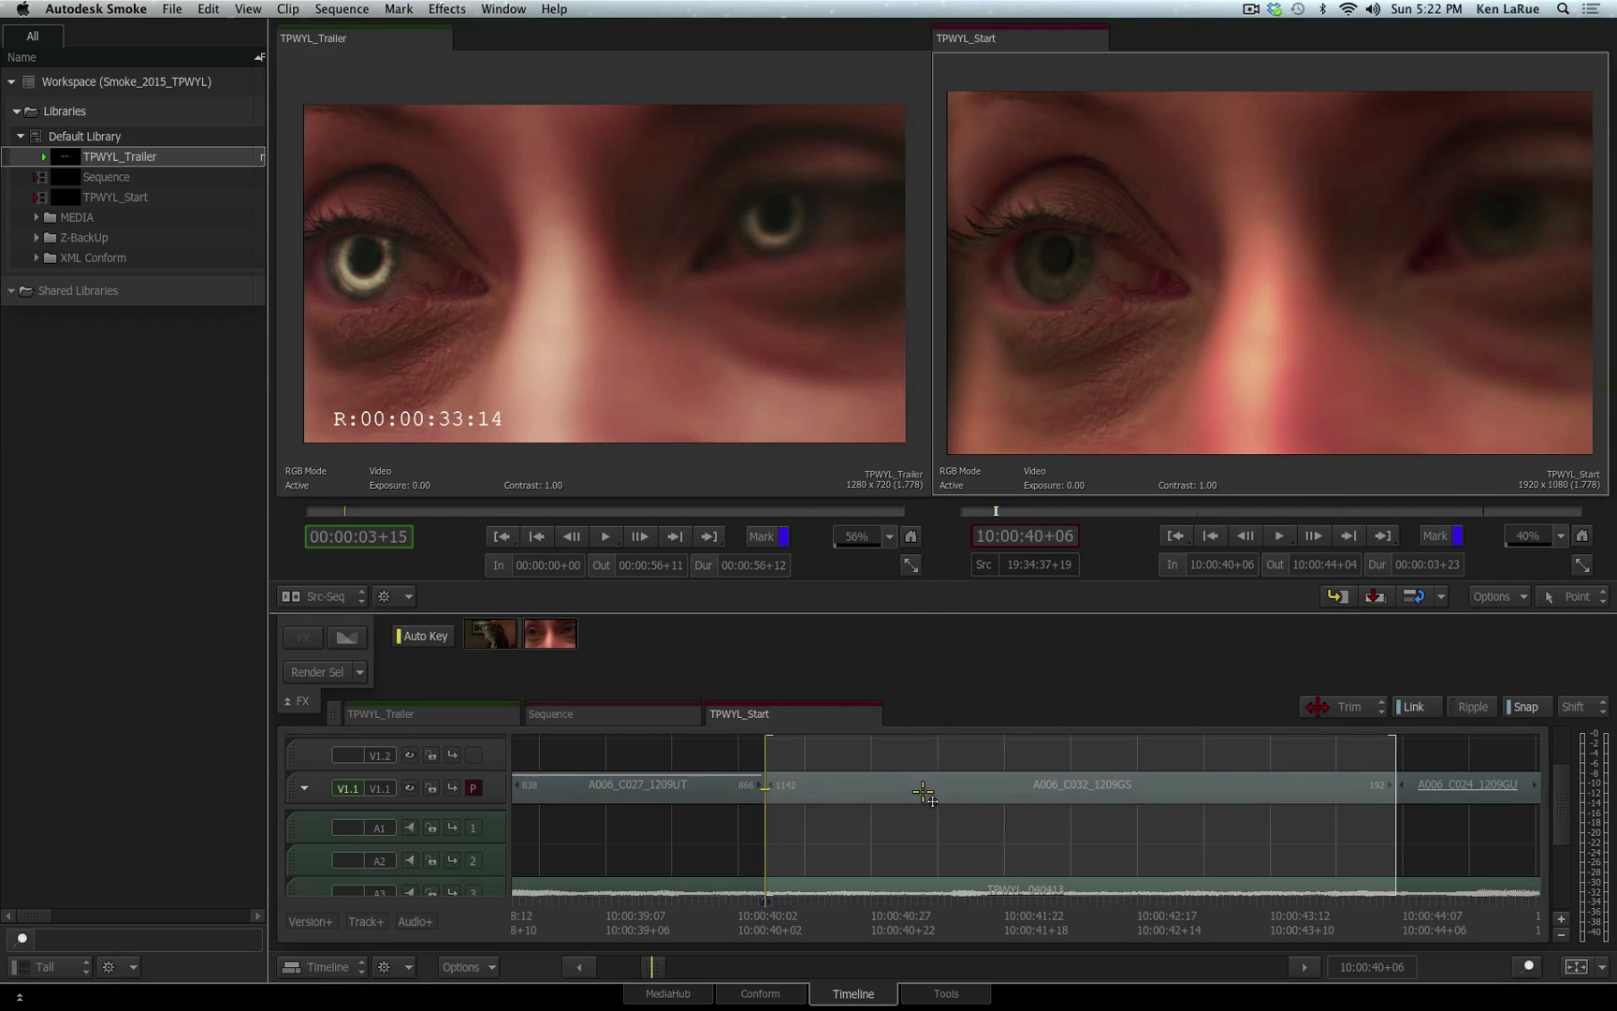
pyautogui.press('pageup')
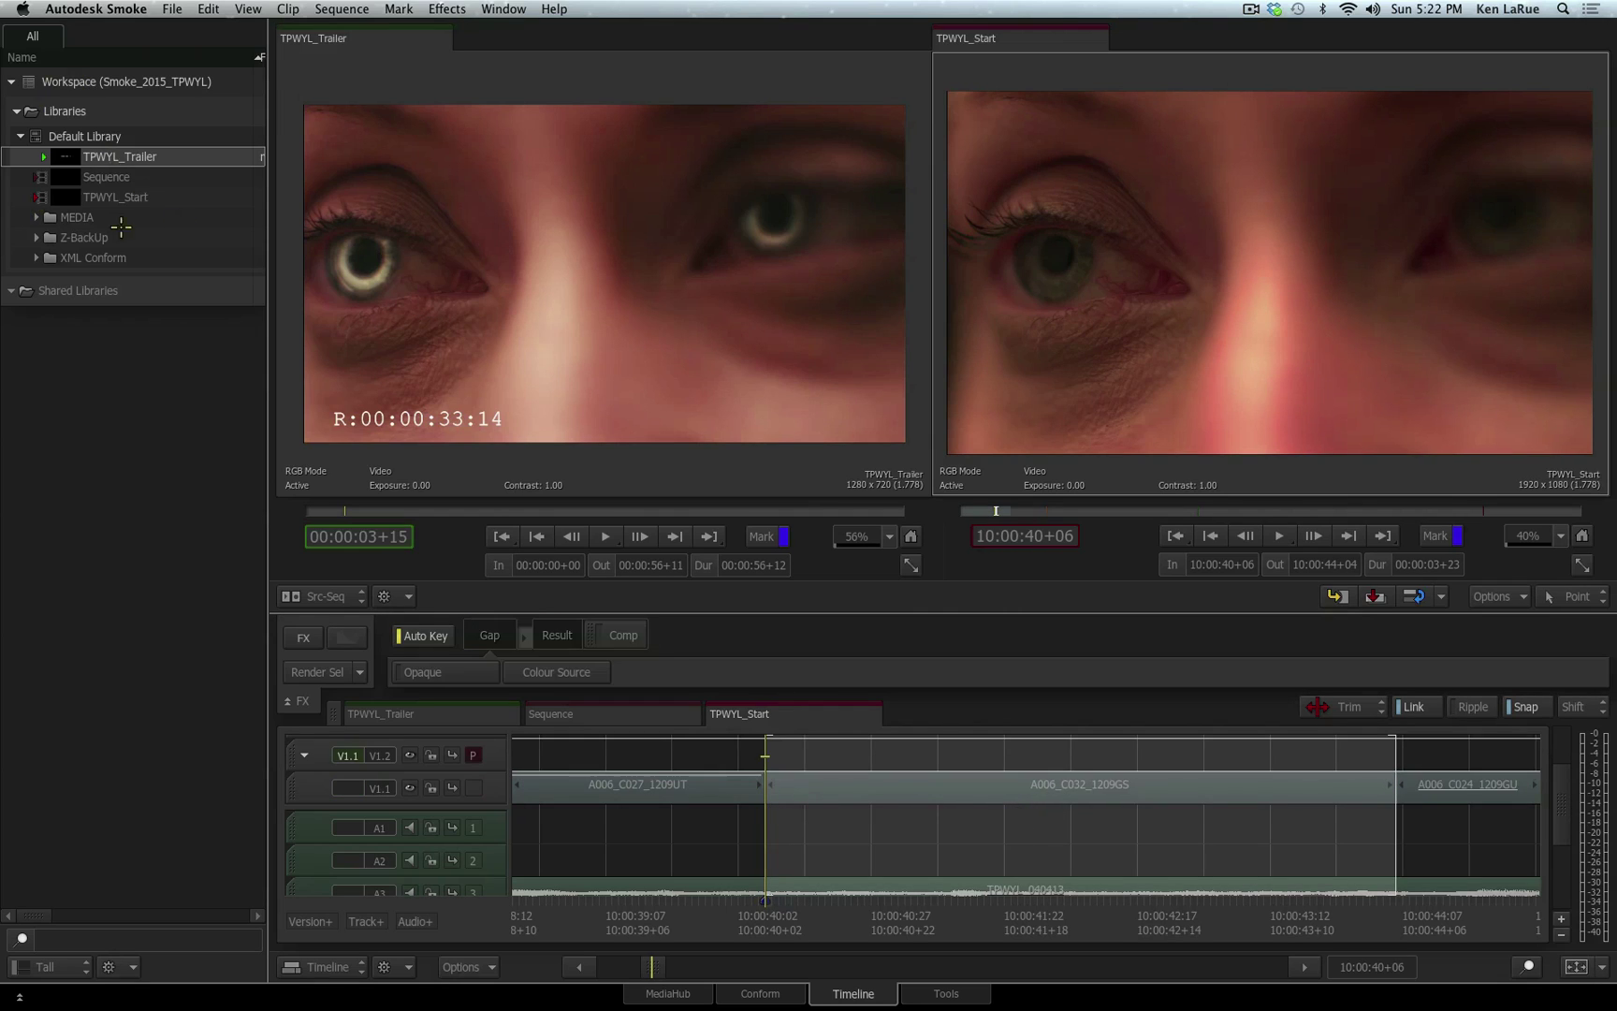
# Load the EyeInterface_03 clip from the Graphic Elements folder inside MEDIA as the source.
pyautogui.click(35, 217)
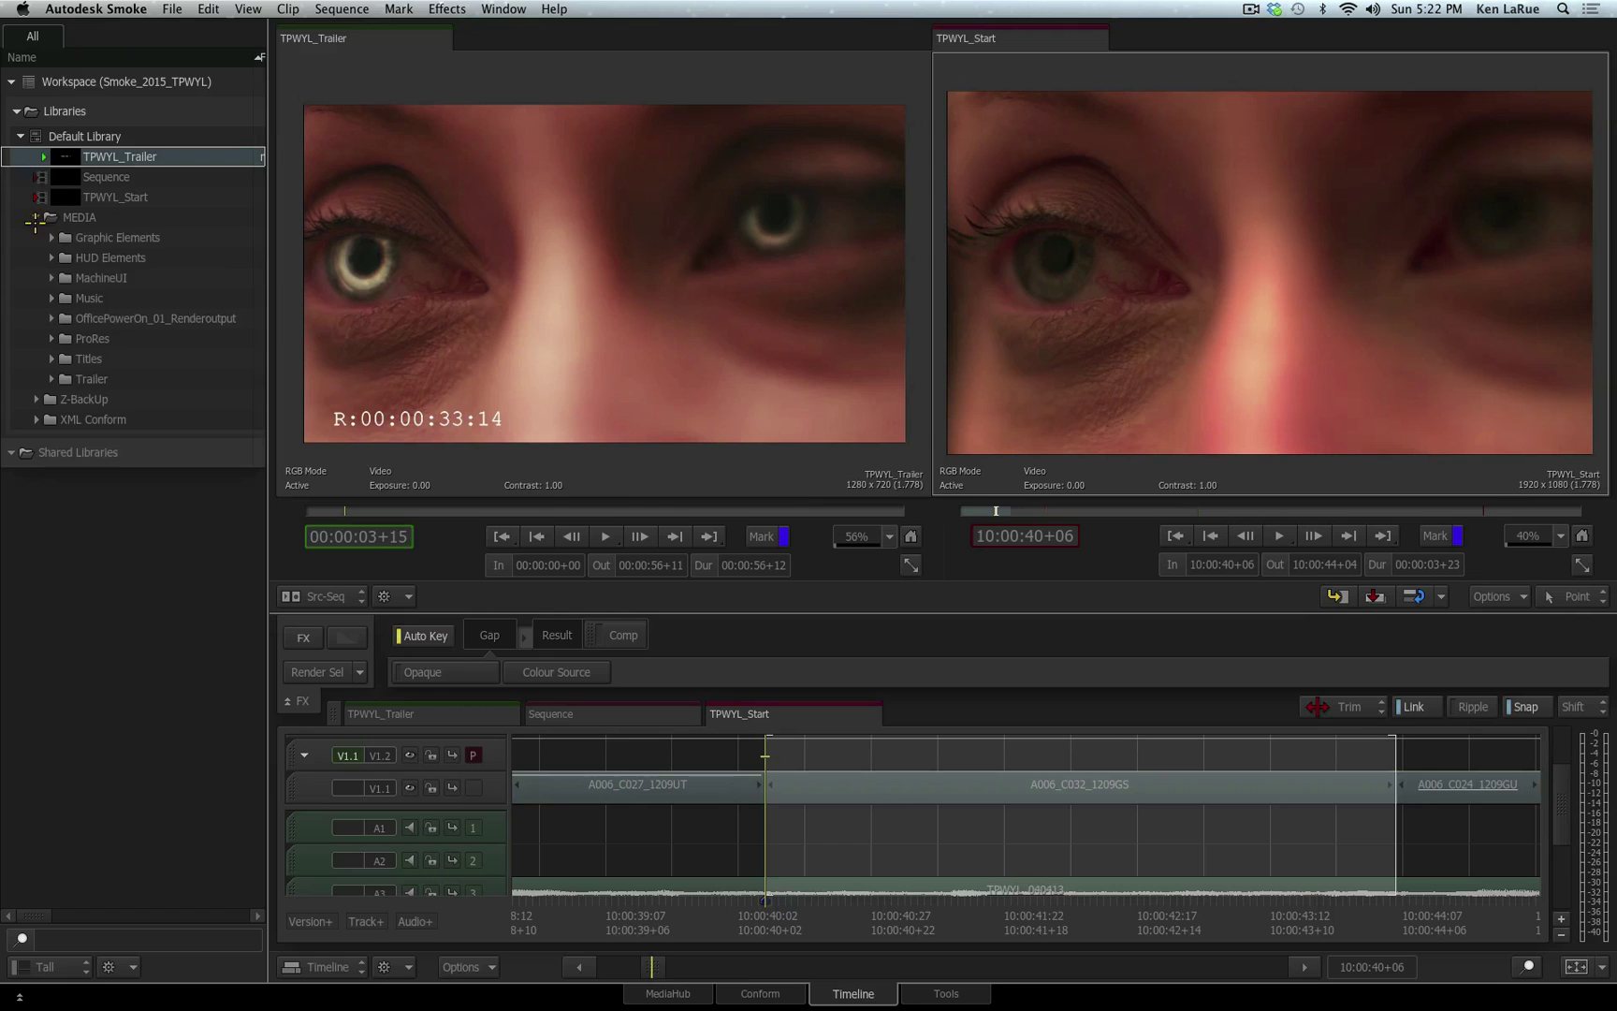
pyautogui.click(52, 236)
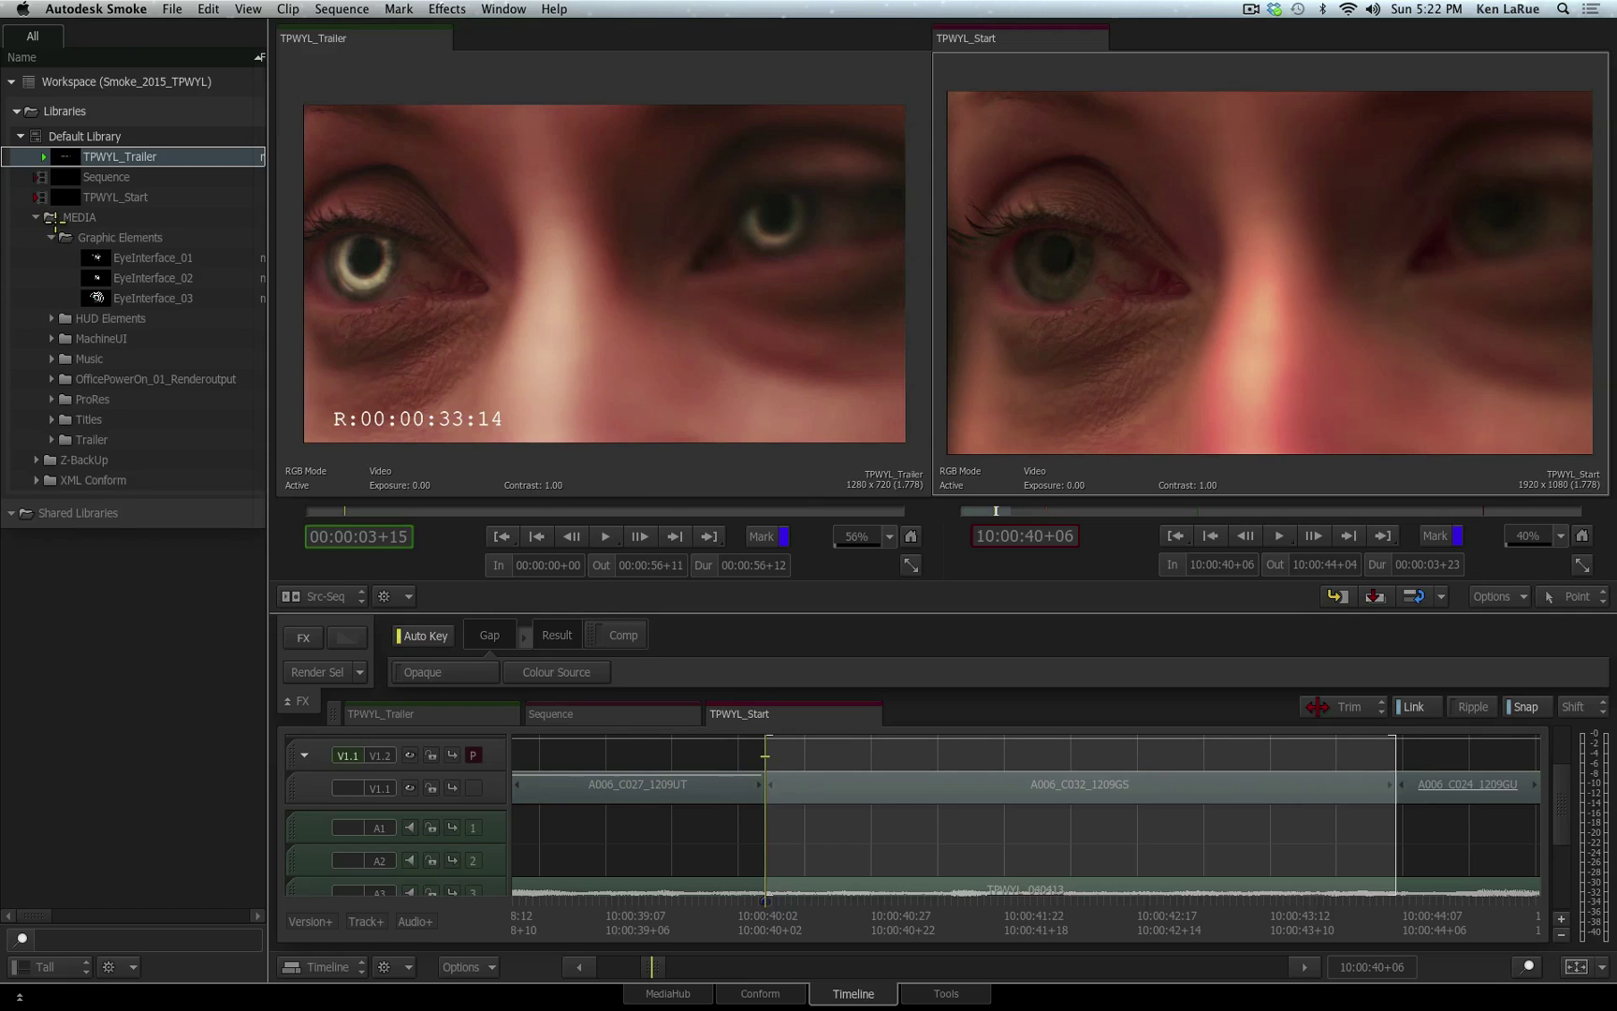
pyautogui.click(129, 299)
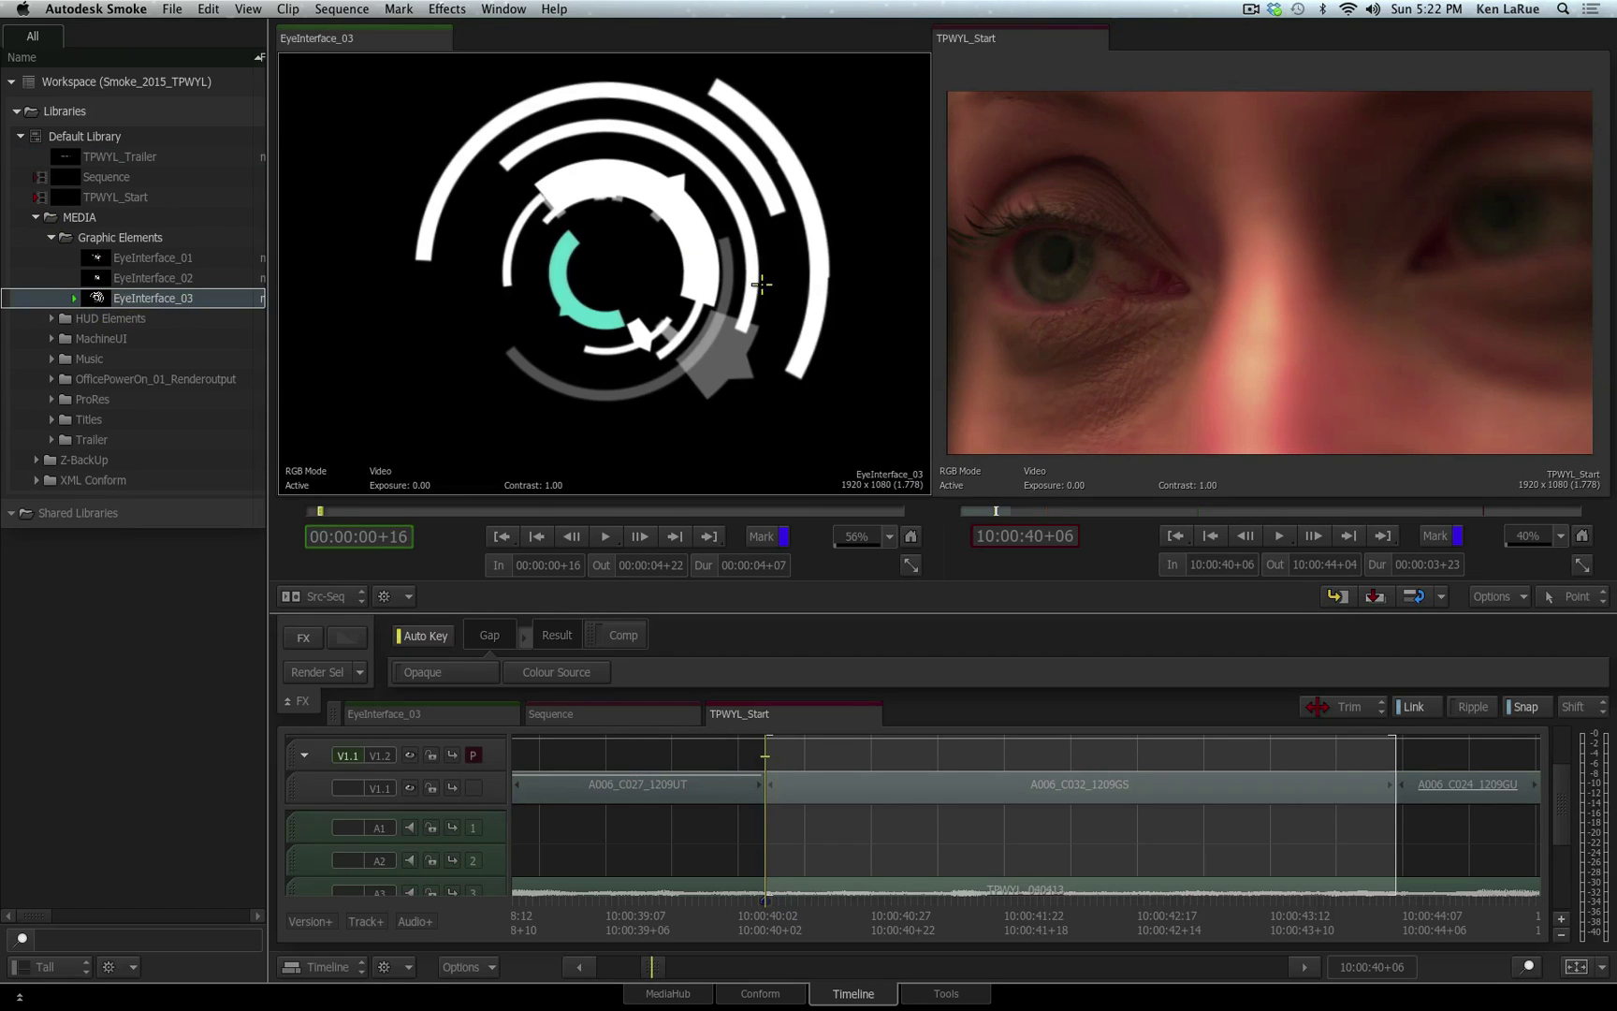
# Search the media library for "Eye" and clear the search.
pyautogui.click(51, 237)
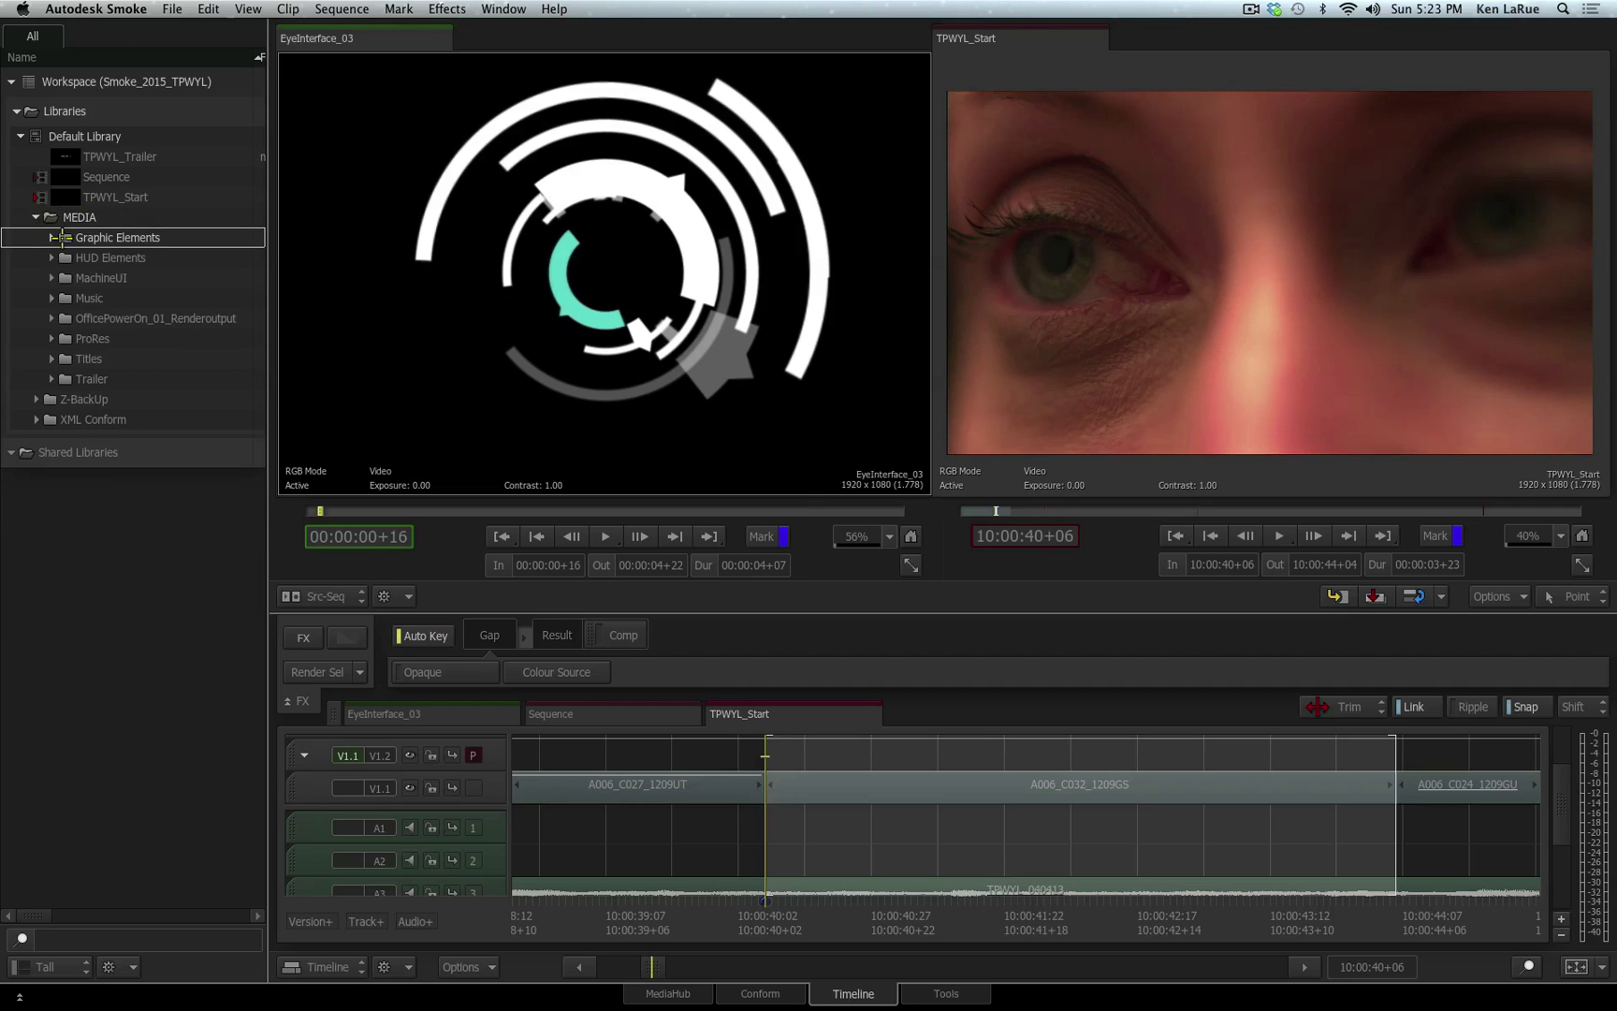
pyautogui.click(135, 936)
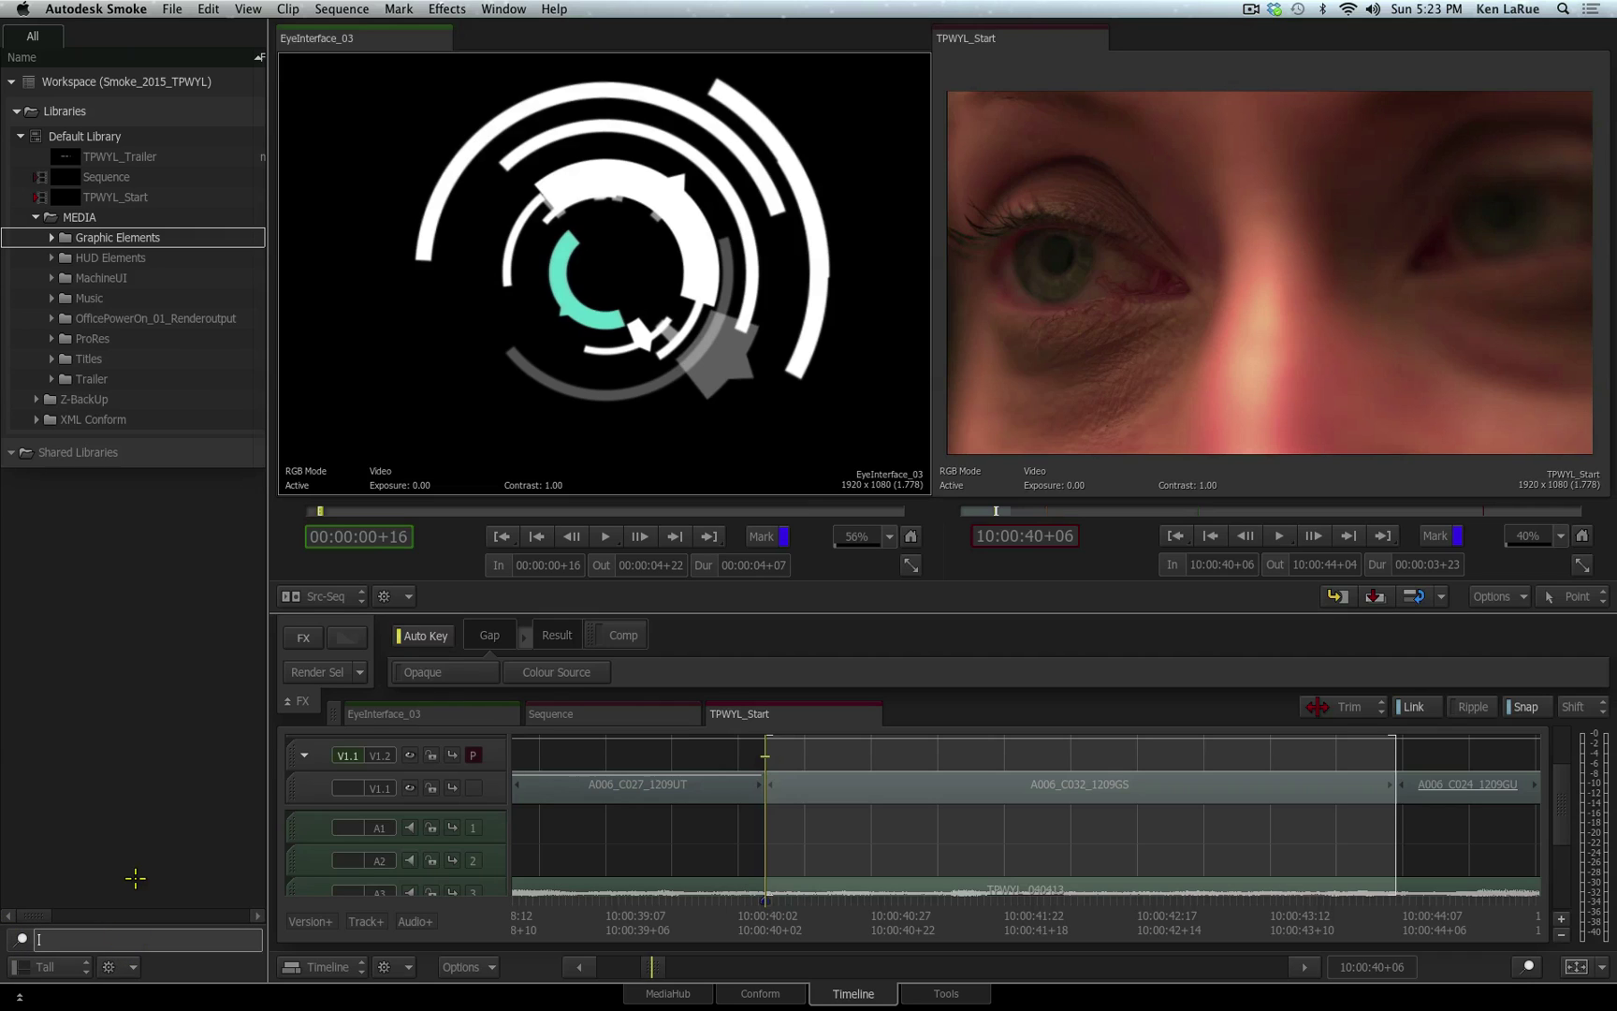
pyautogui.write('Eye')
pyautogui.click(19, 938)
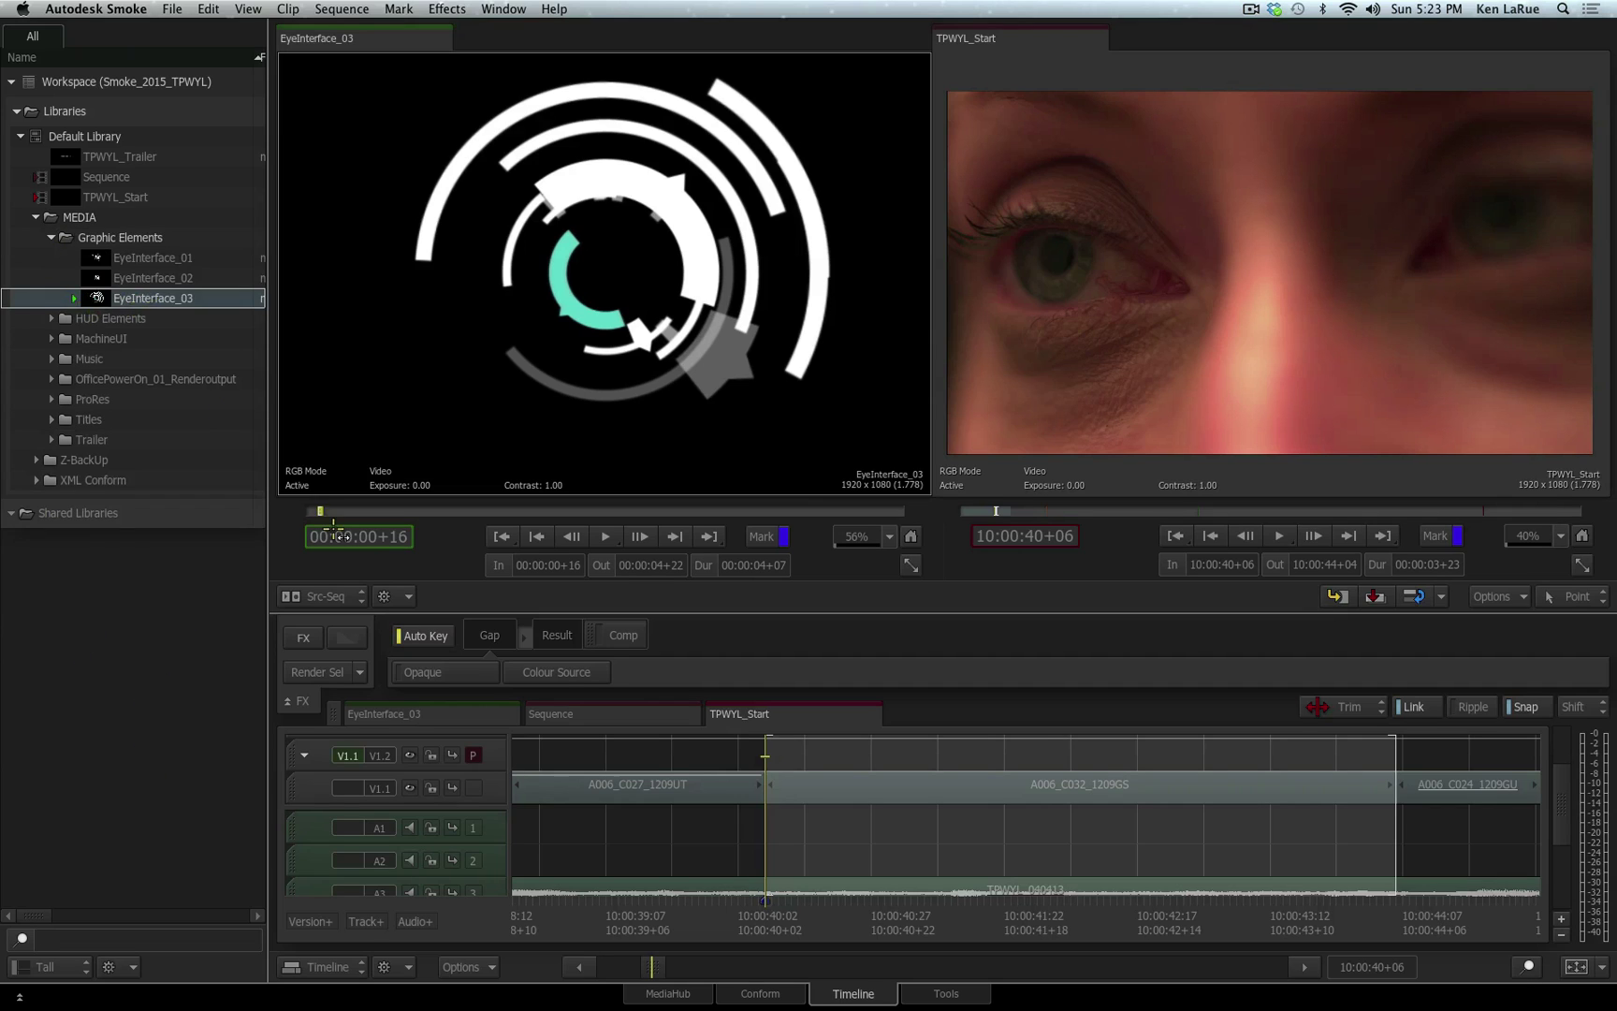
# Edit EyeInterface_03 onto track V1.2 over the marked range and park the playhead at 10:00:40+14.
pyautogui.moveTo(321, 511)
pyautogui.mouseDown()
pyautogui.moveTo(599, 513)
pyautogui.moveTo(436, 523)
pyautogui.moveTo(603, 528)
pyautogui.moveTo(304, 543)
pyautogui.moveTo(475, 531)
pyautogui.moveTo(320, 514)
pyautogui.mouseUp()
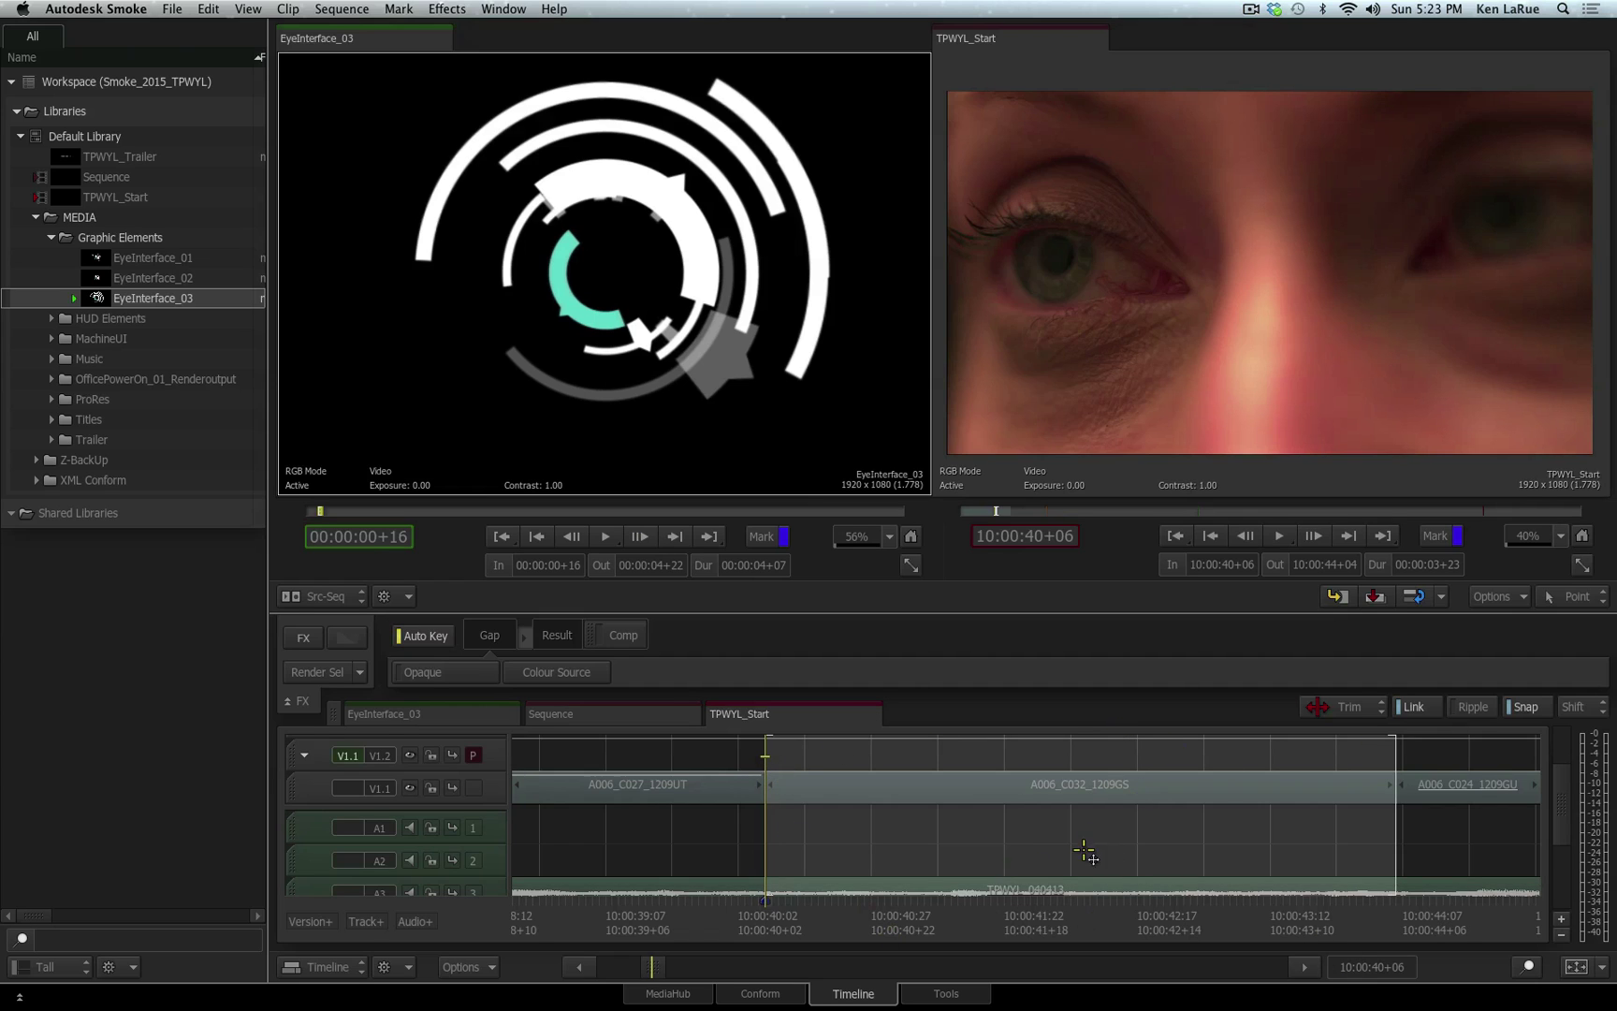
pyautogui.click(1083, 762)
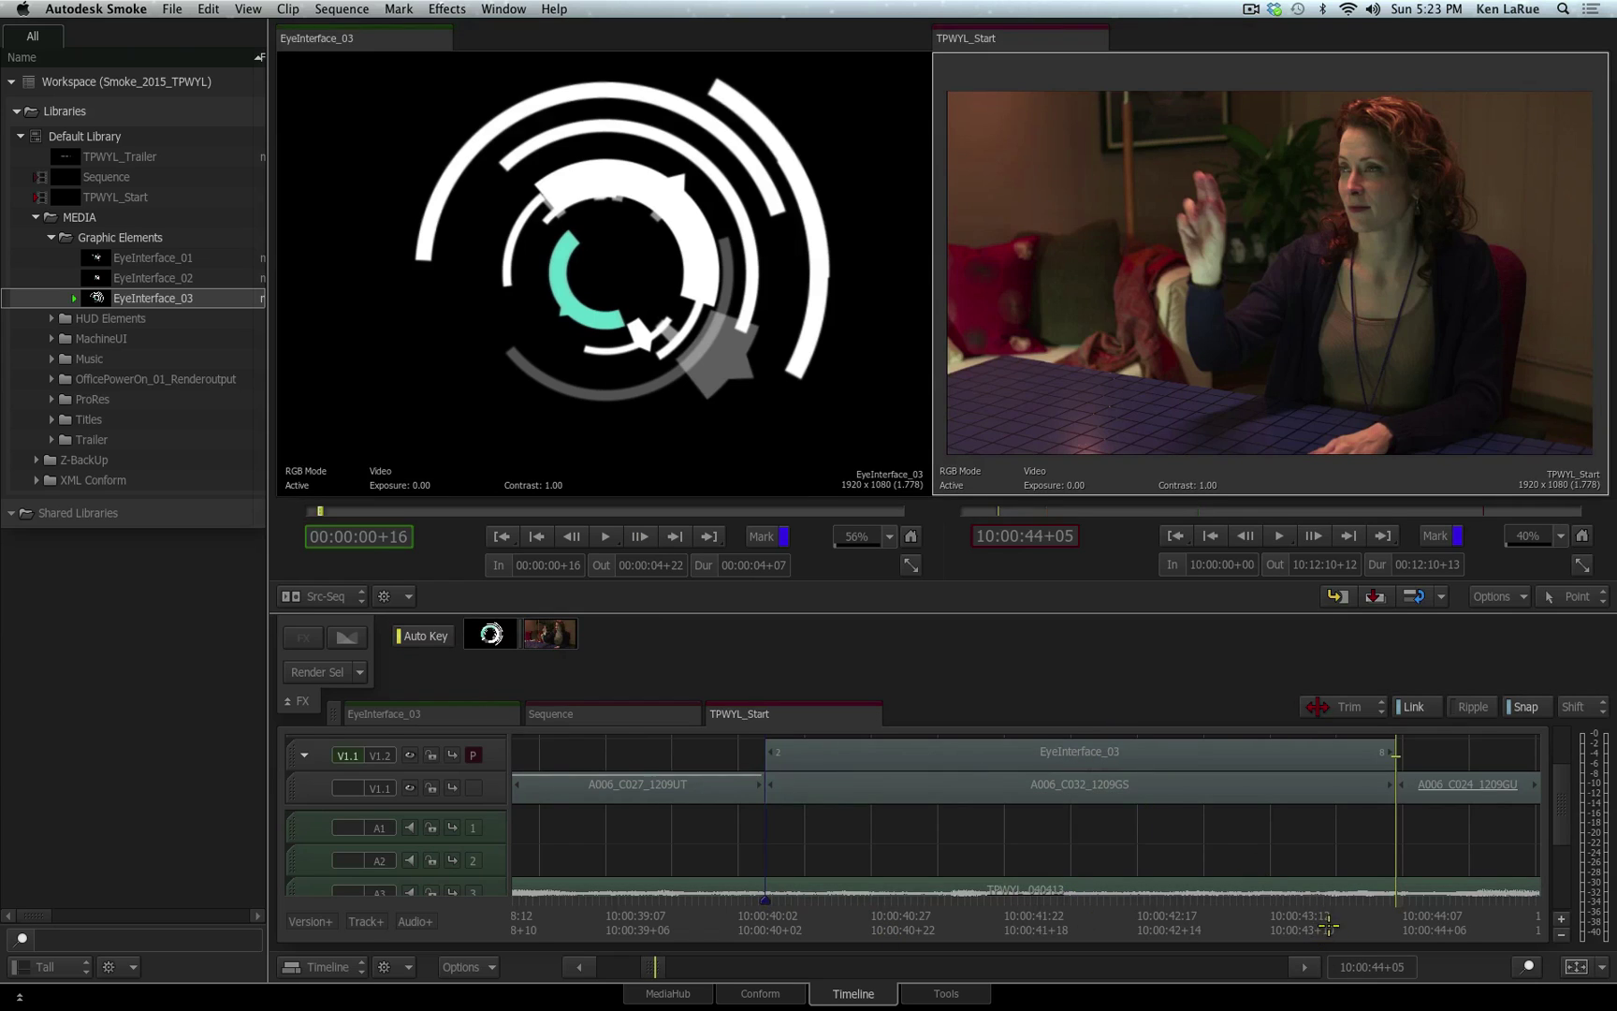
pyautogui.moveTo(1328, 925); pyautogui.dragTo(1133, 953)
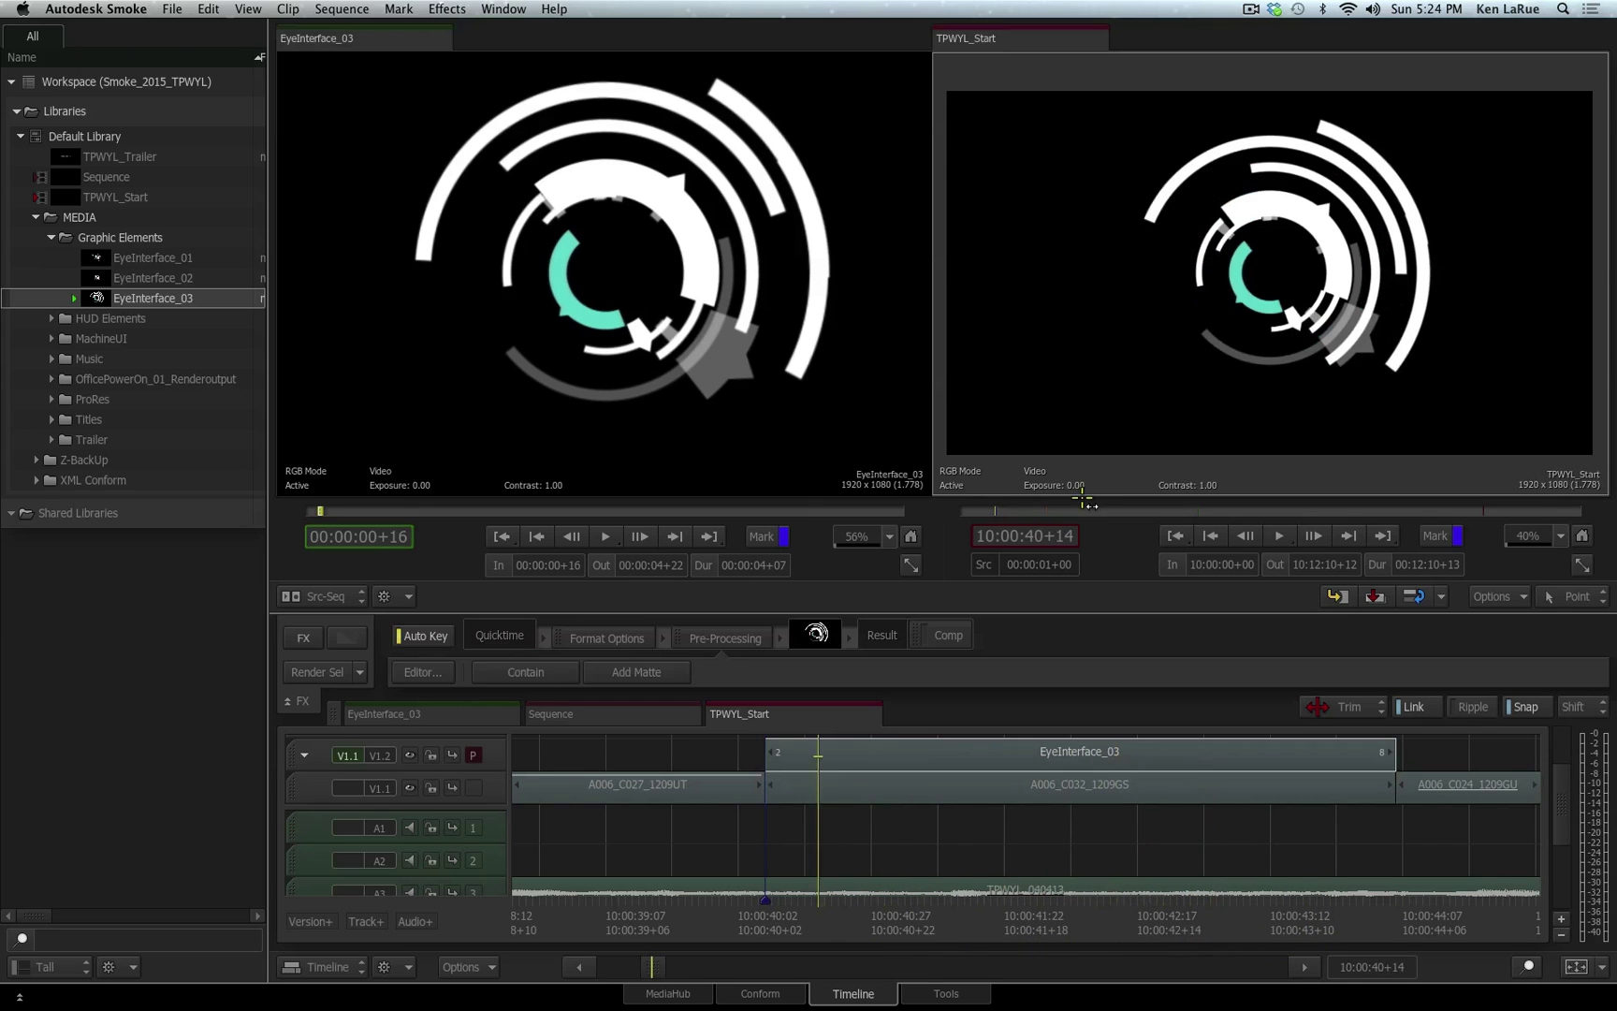
pyautogui.press('pagedown')
pyautogui.press('pageup')
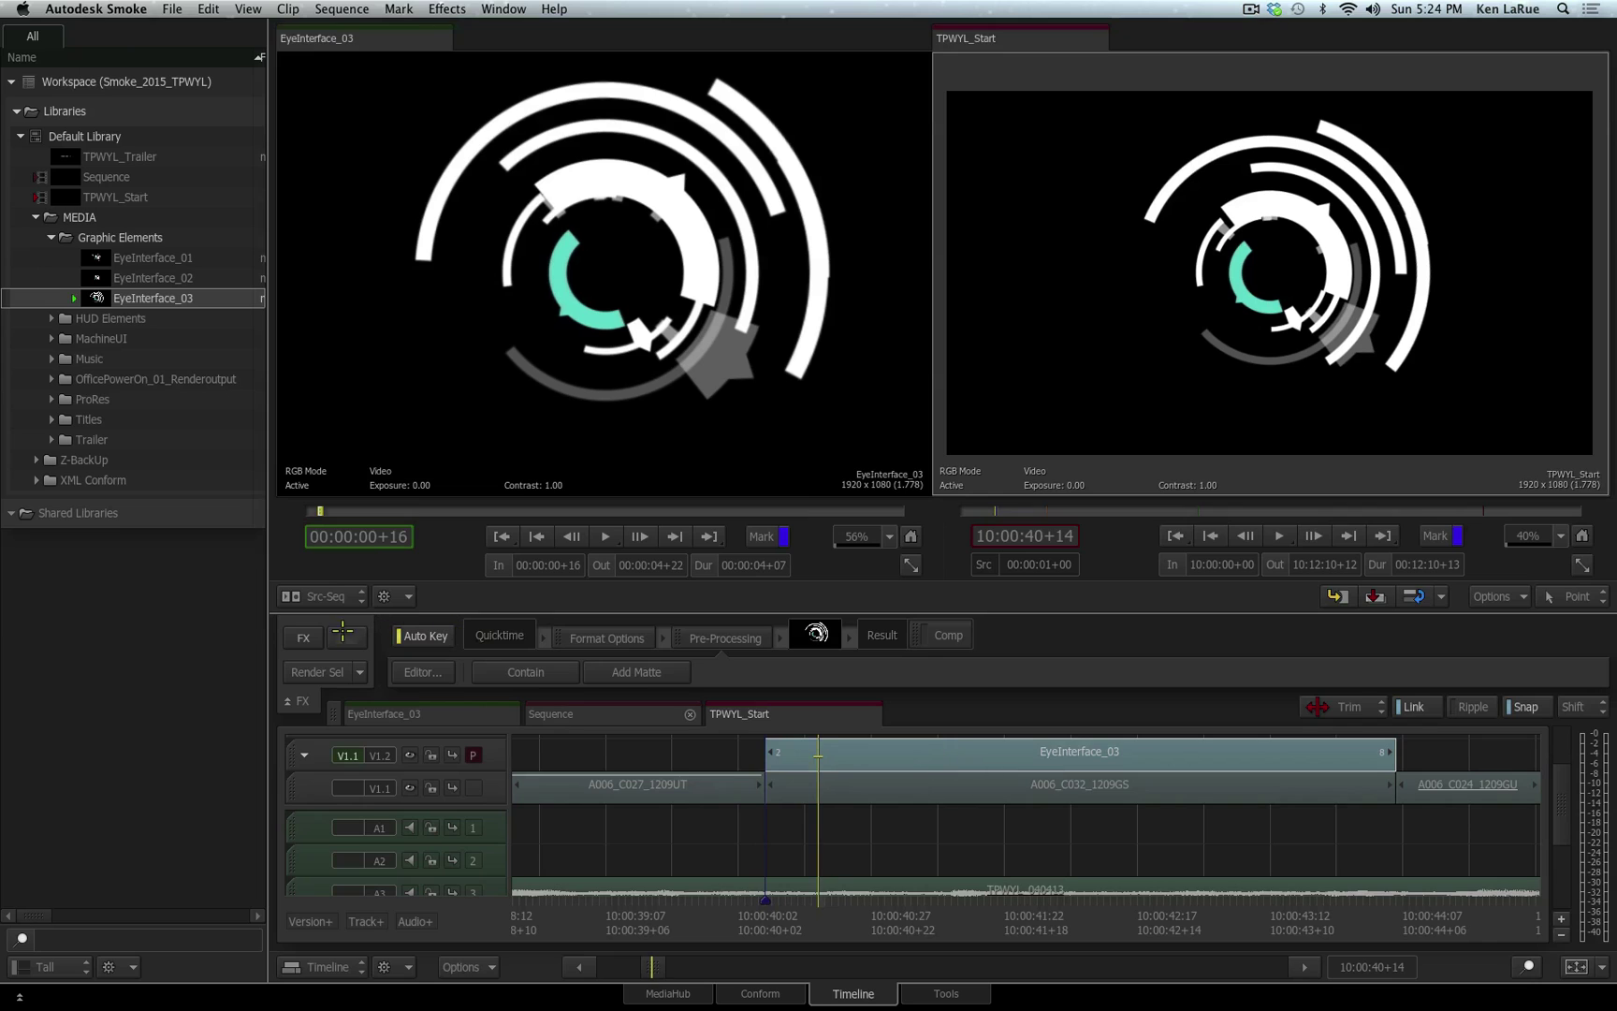
# Add an Action effect to the EyeInterface_03 segment and go through its Camera and Surface controls, returning to Axis.
pyautogui.click(304, 633)
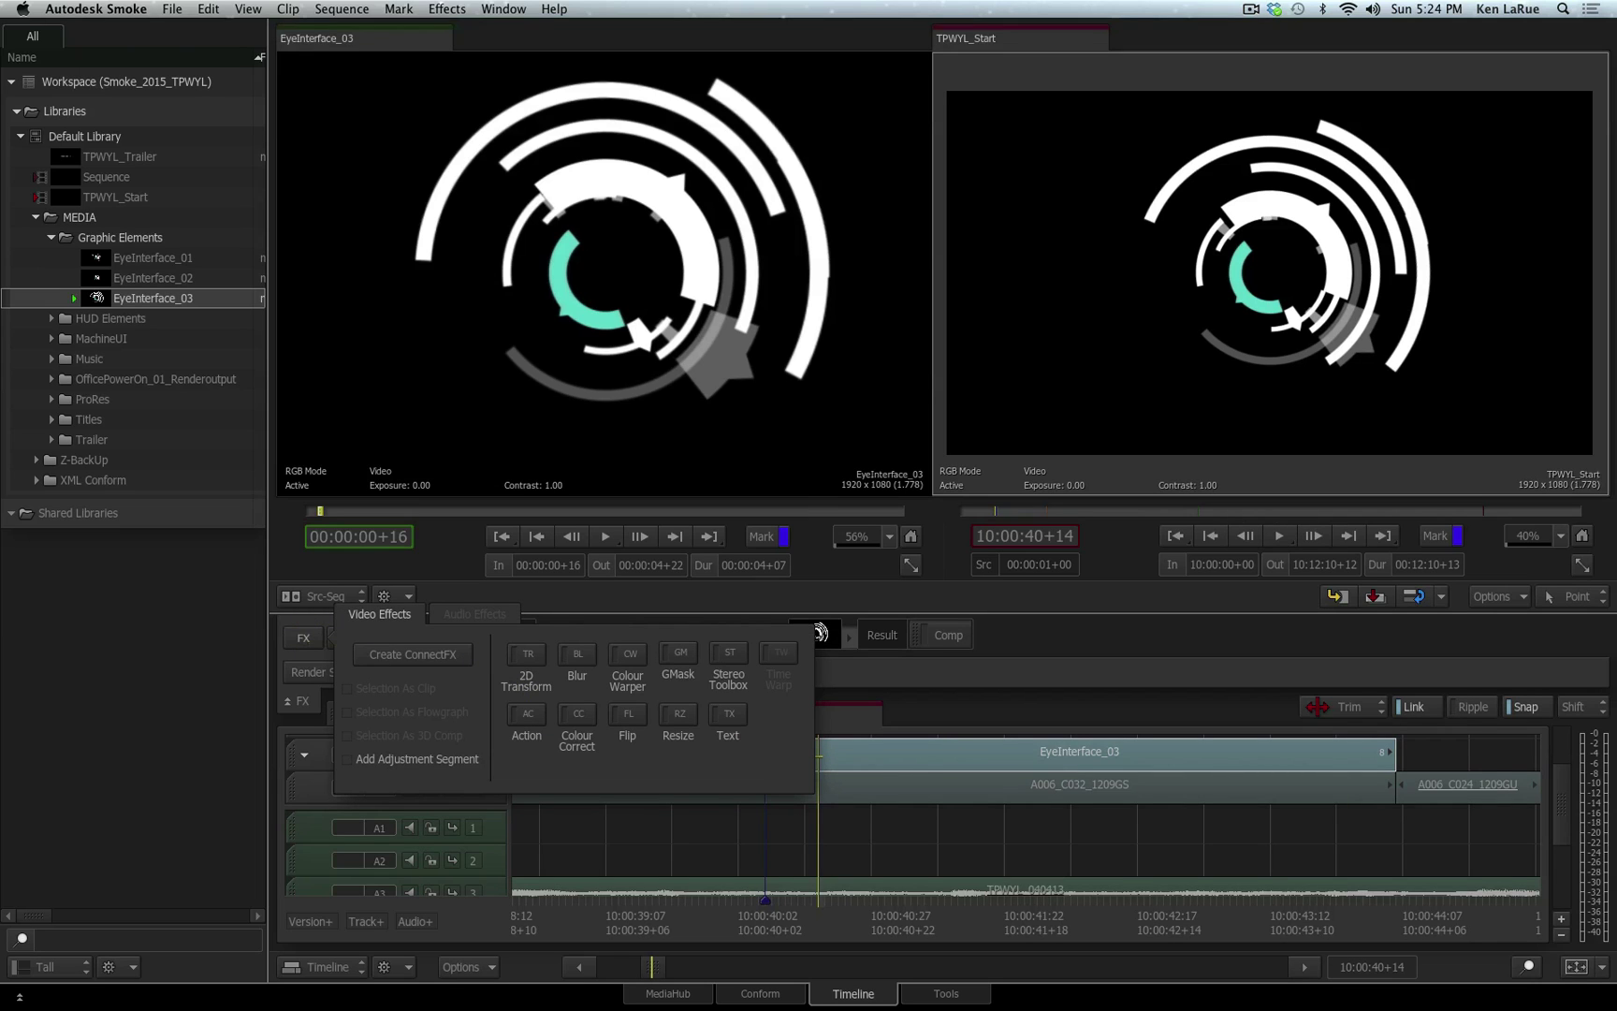
pyautogui.click(525, 720)
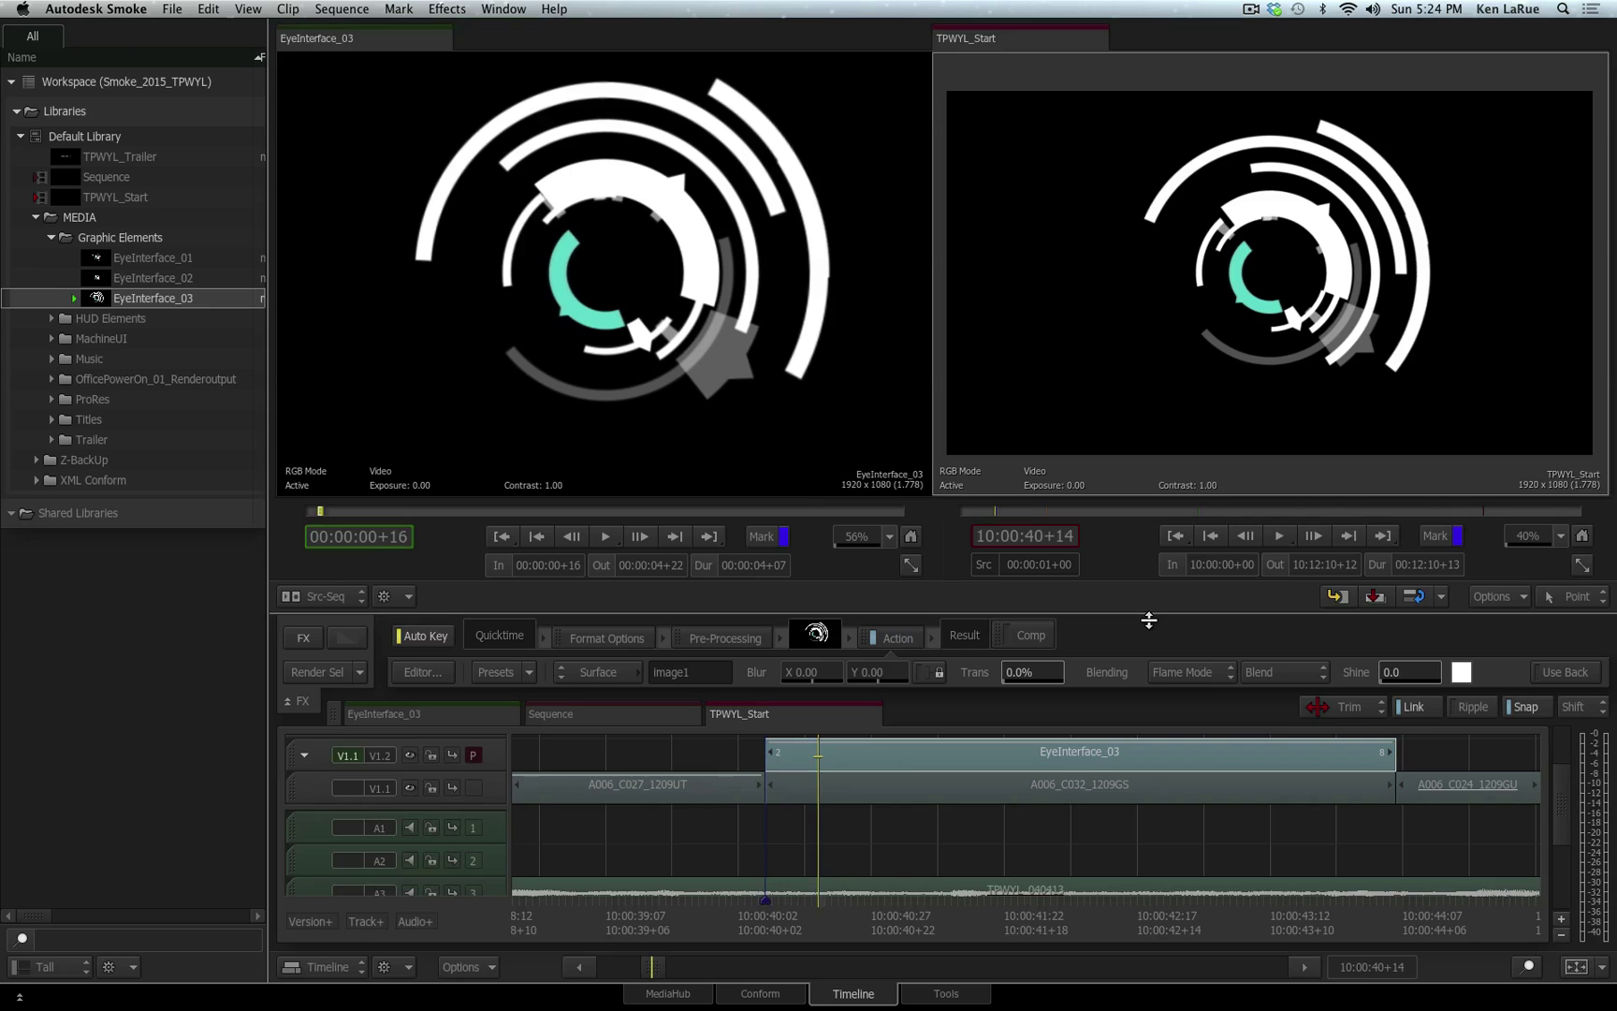
pyautogui.click(598, 672)
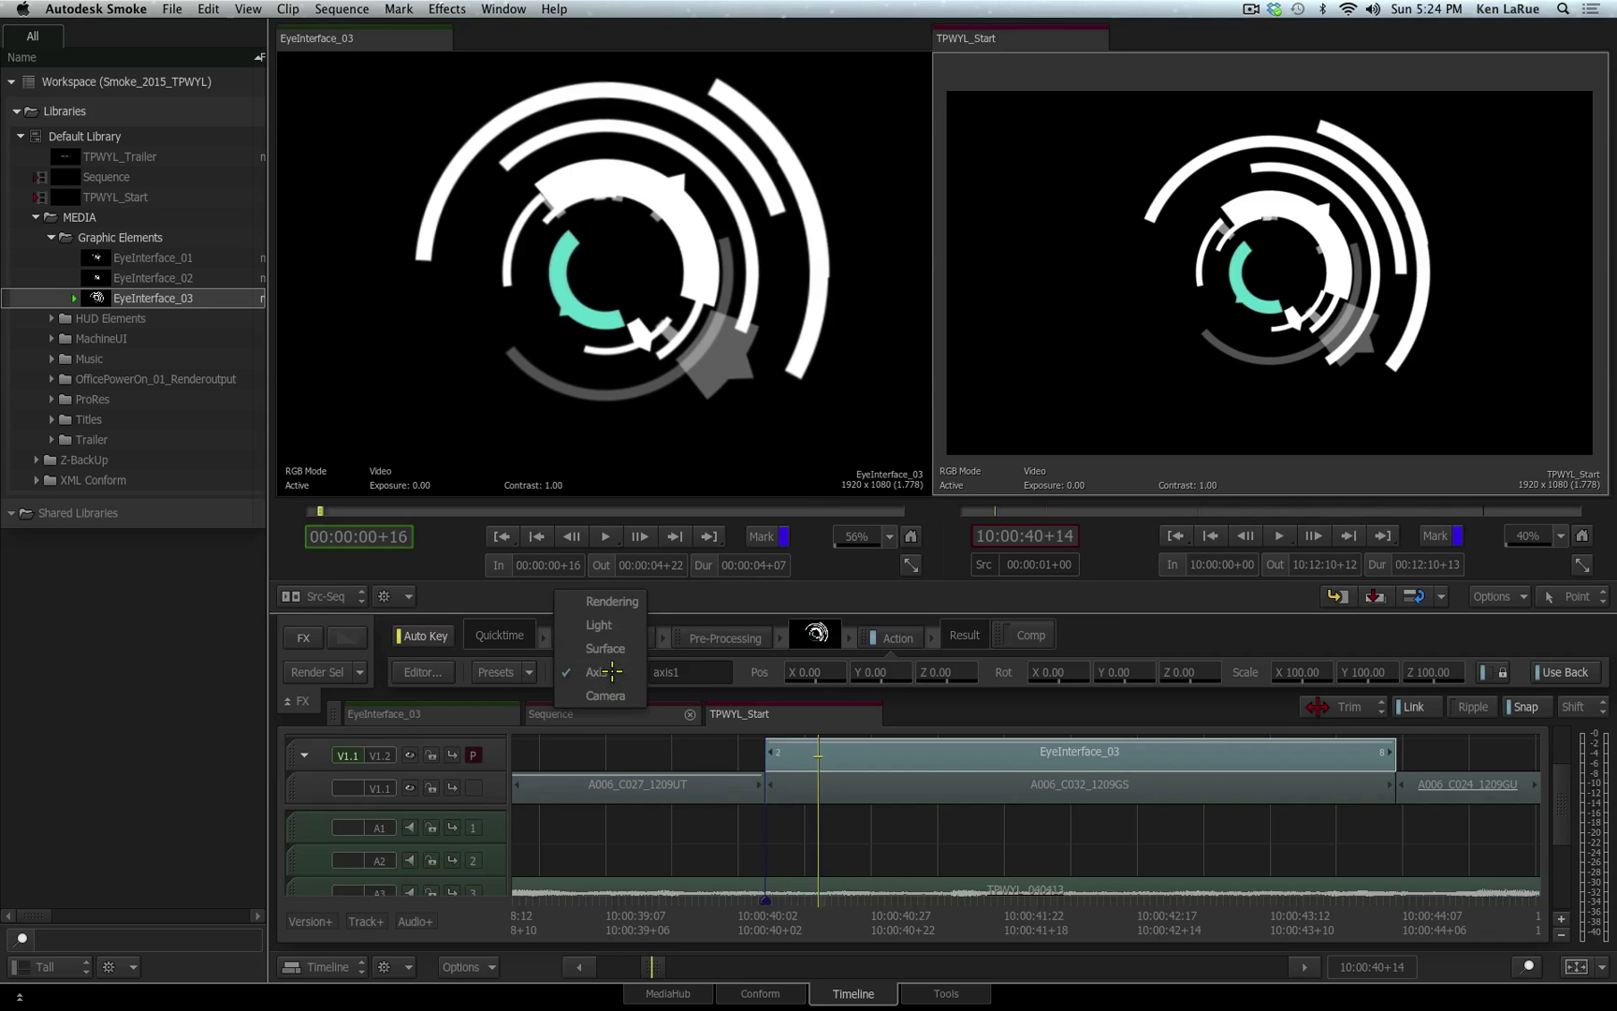
pyautogui.click(600, 695)
pyautogui.click(610, 670)
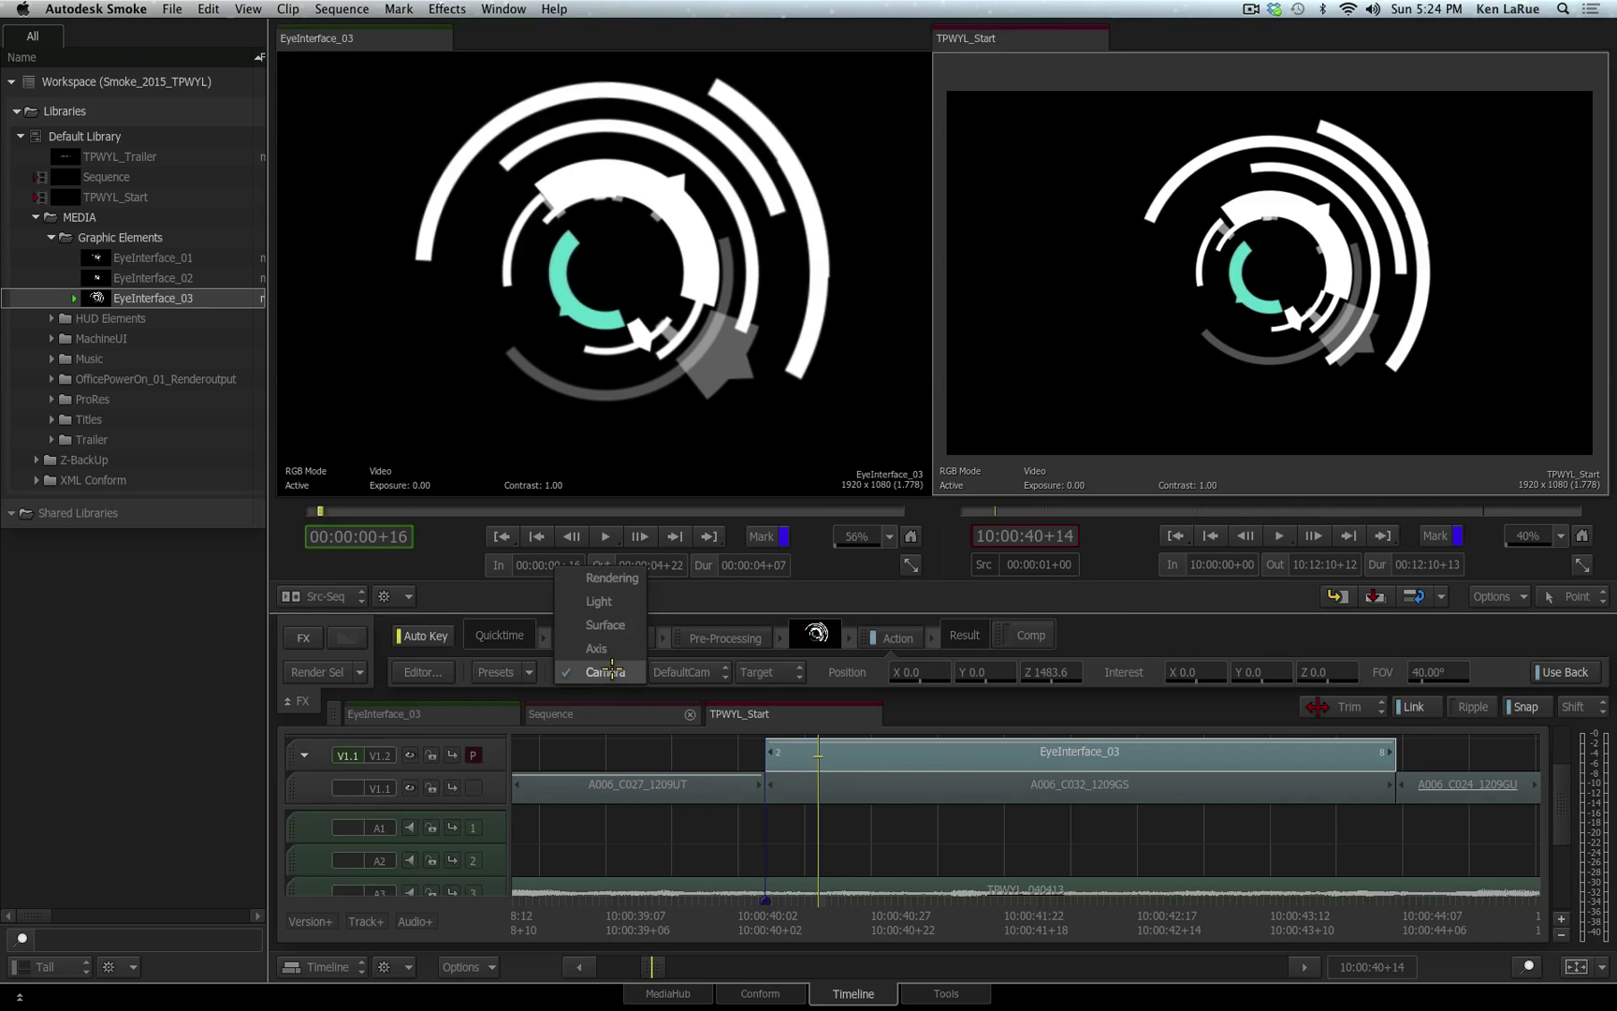
pyautogui.click(605, 624)
pyautogui.click(612, 672)
pyautogui.click(599, 695)
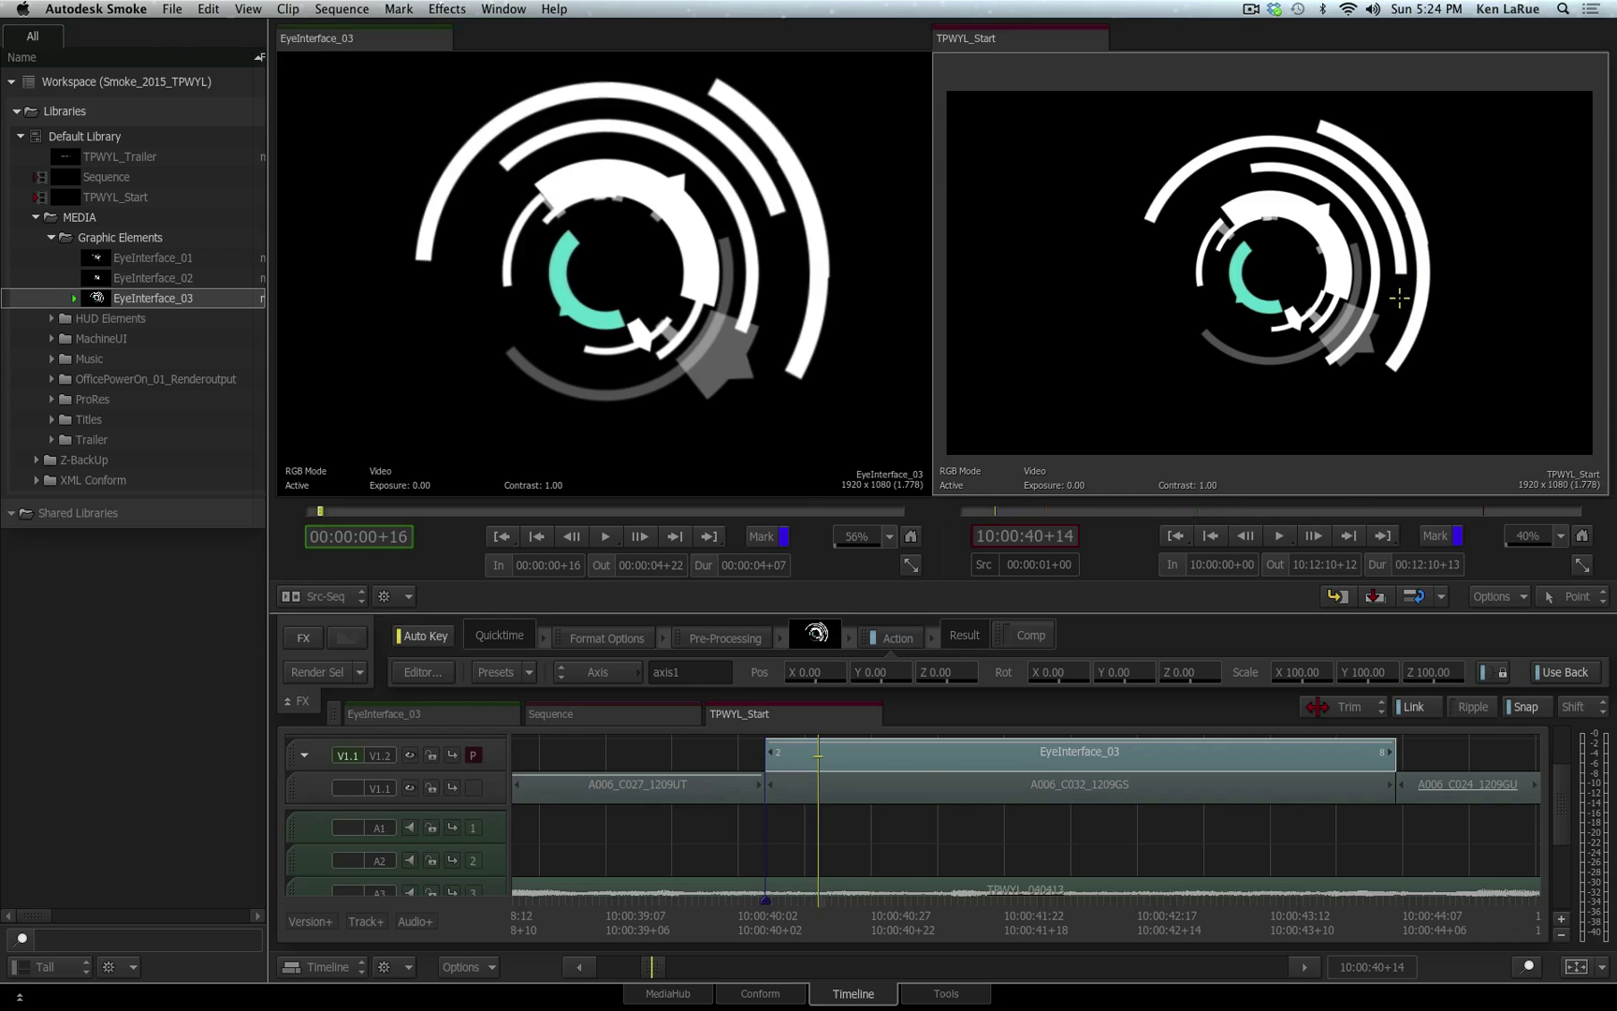
# Try out the axis position, rotation and scale of the Action effect and reset each to its default.
pyautogui.moveTo(940, 671); pyautogui.dragTo(889, 678)
pyautogui.keyDown('ctrl'); pyautogui.click(945, 672); pyautogui.keyUp('ctrl')
pyautogui.keyDown('ctrl'); pyautogui.click(883, 673); pyautogui.keyUp('ctrl')
pyautogui.moveTo(1060, 672); pyautogui.dragTo(1113, 683)
pyautogui.press('super+z')
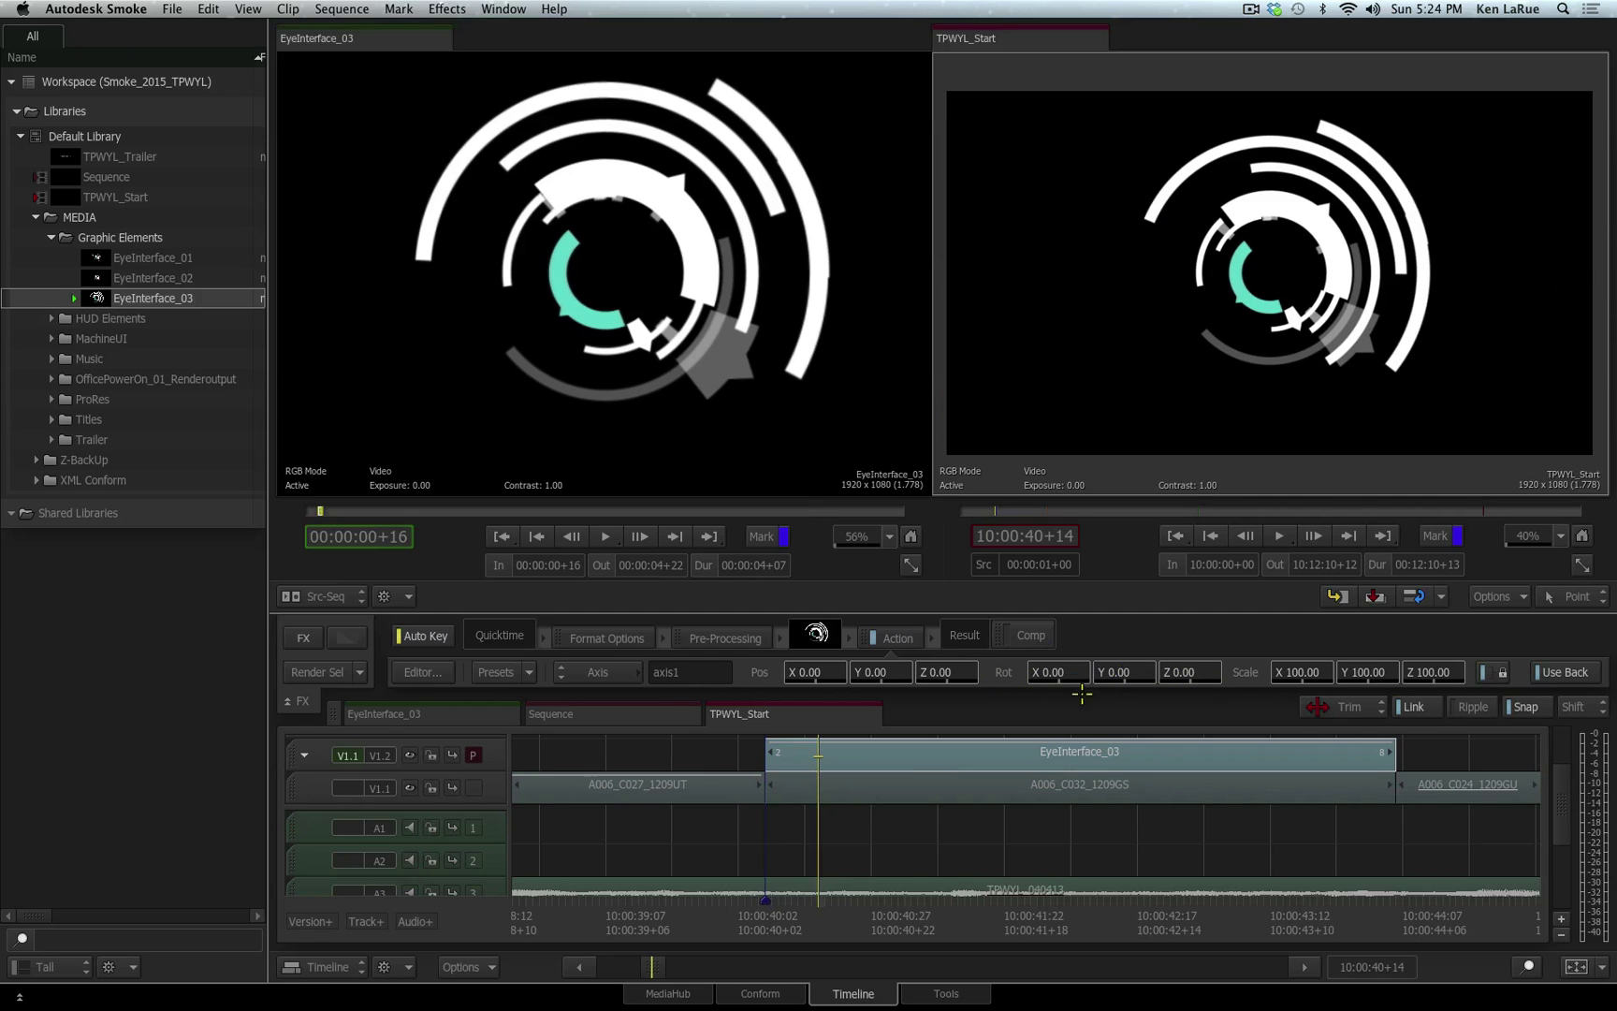
pyautogui.moveTo(1359, 673)
pyautogui.mouseDown()
pyautogui.moveTo(1301, 675)
pyautogui.moveTo(1348, 680)
pyautogui.mouseUp()
pyautogui.keyDown('ctrl'); pyautogui.click(1355, 673); pyautogui.keyUp('ctrl')
# Set the Action surface's blending to PSD Mode with Screen and its transparency to 77%.
pyautogui.click(599, 672)
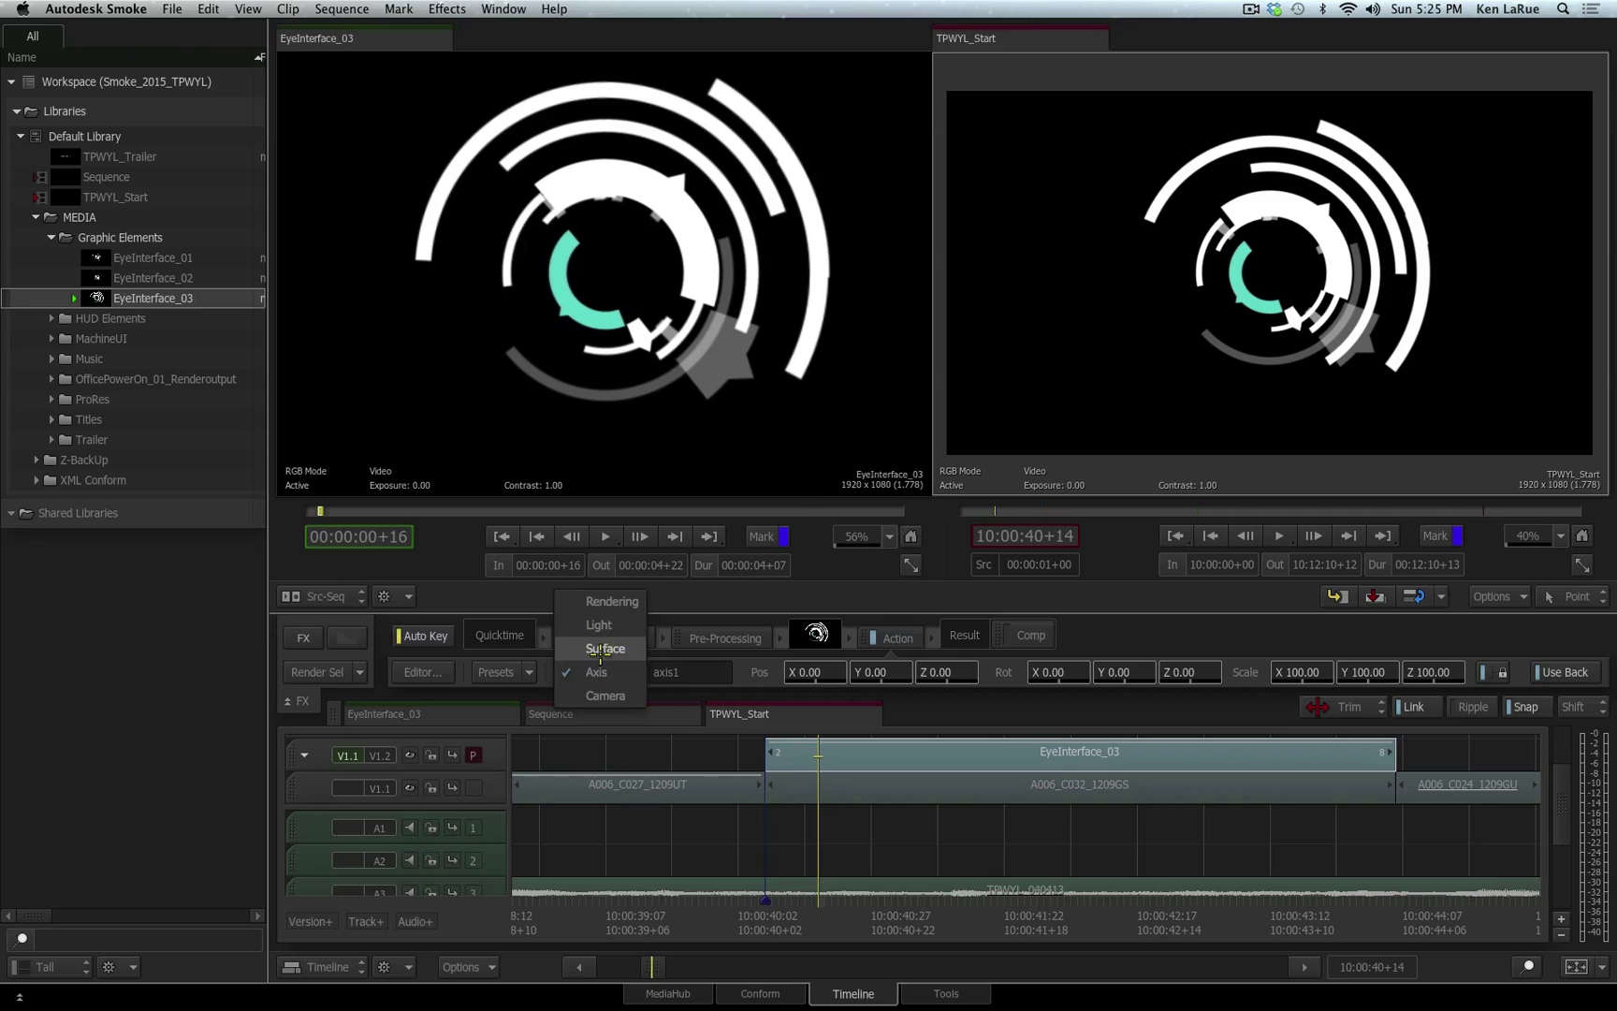
pyautogui.click(599, 653)
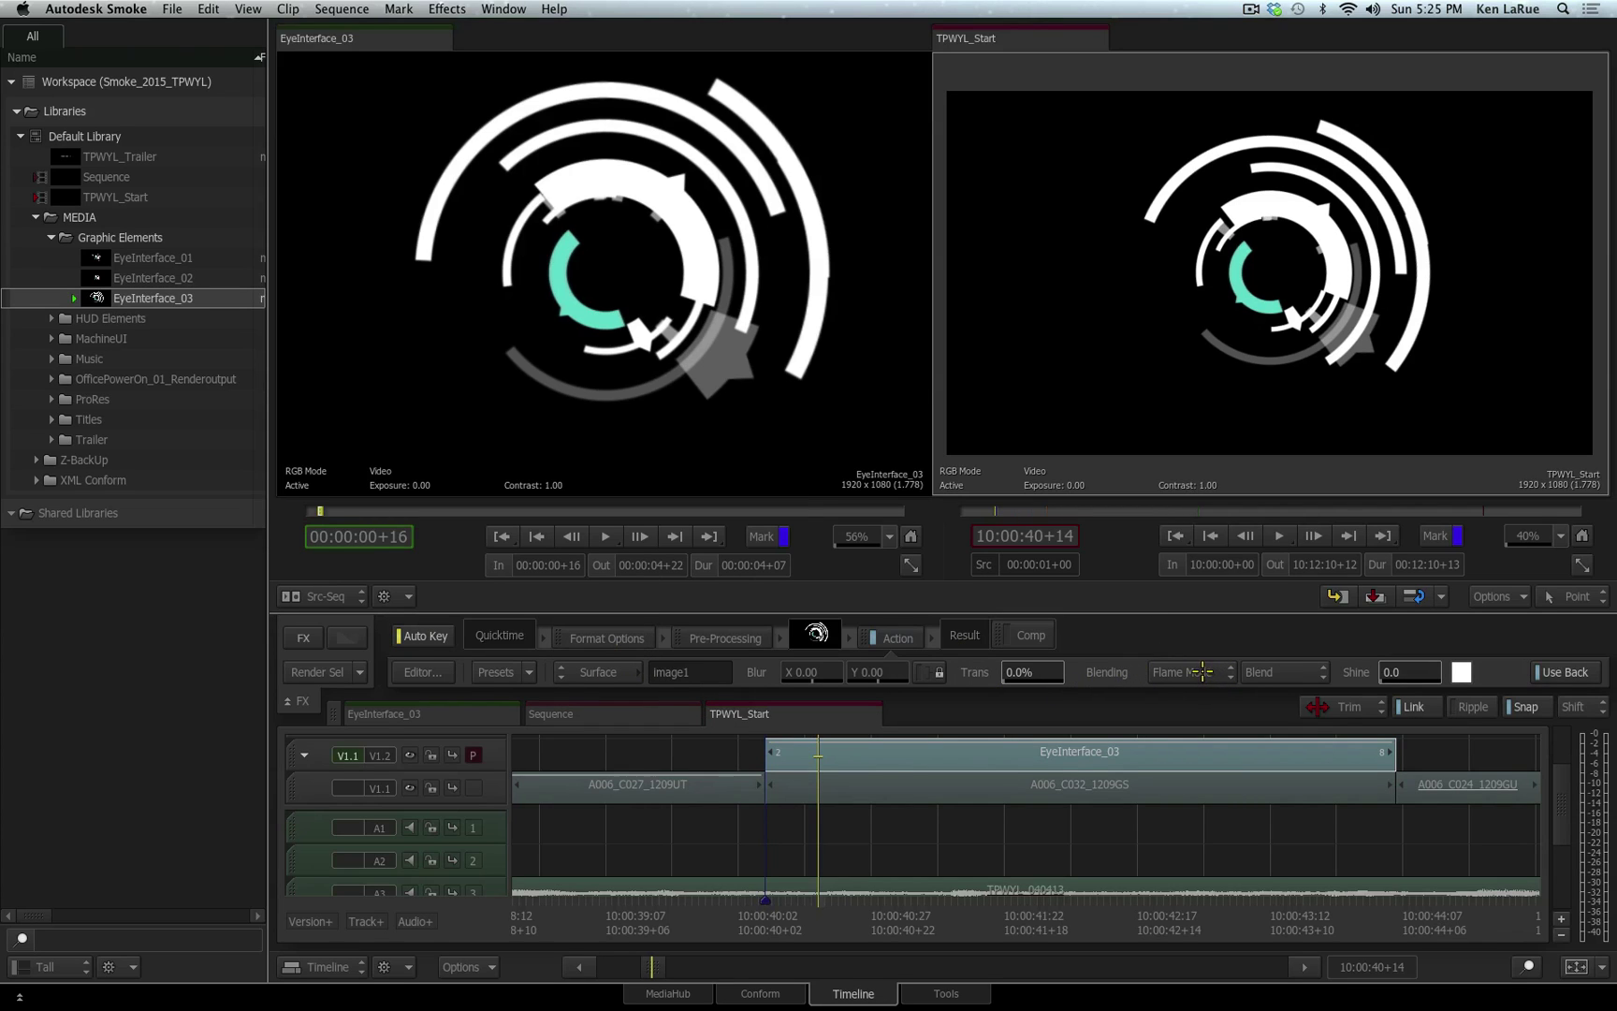
pyautogui.click(1280, 671)
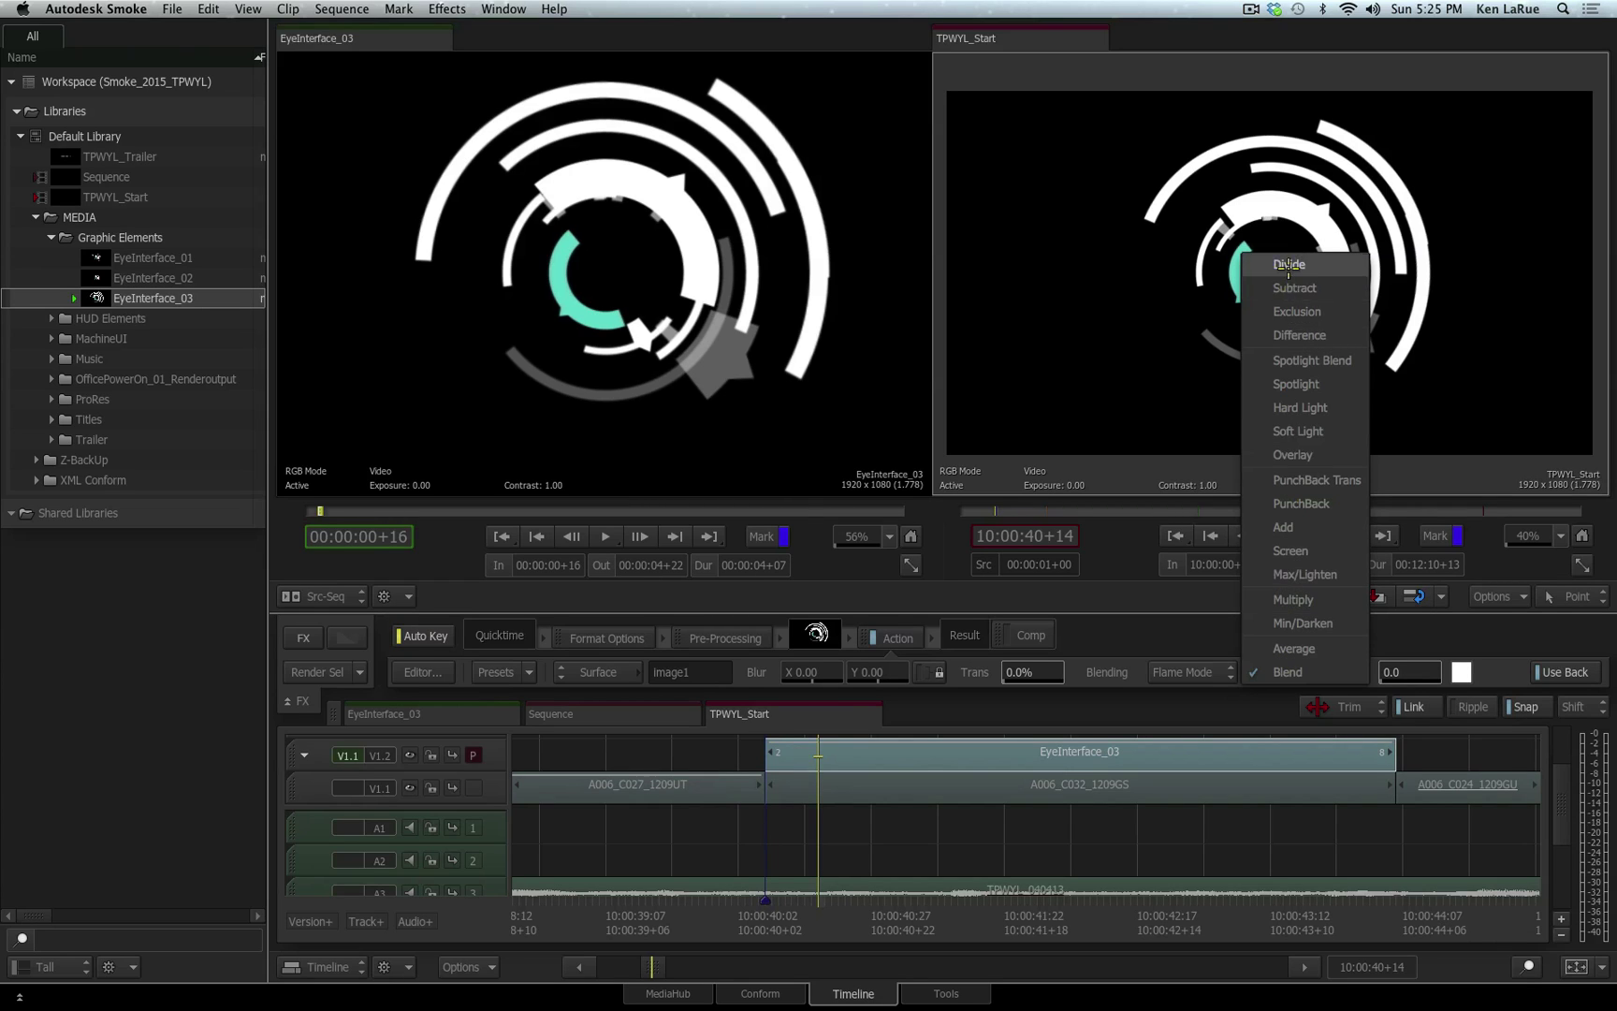
pyautogui.click(1253, 674)
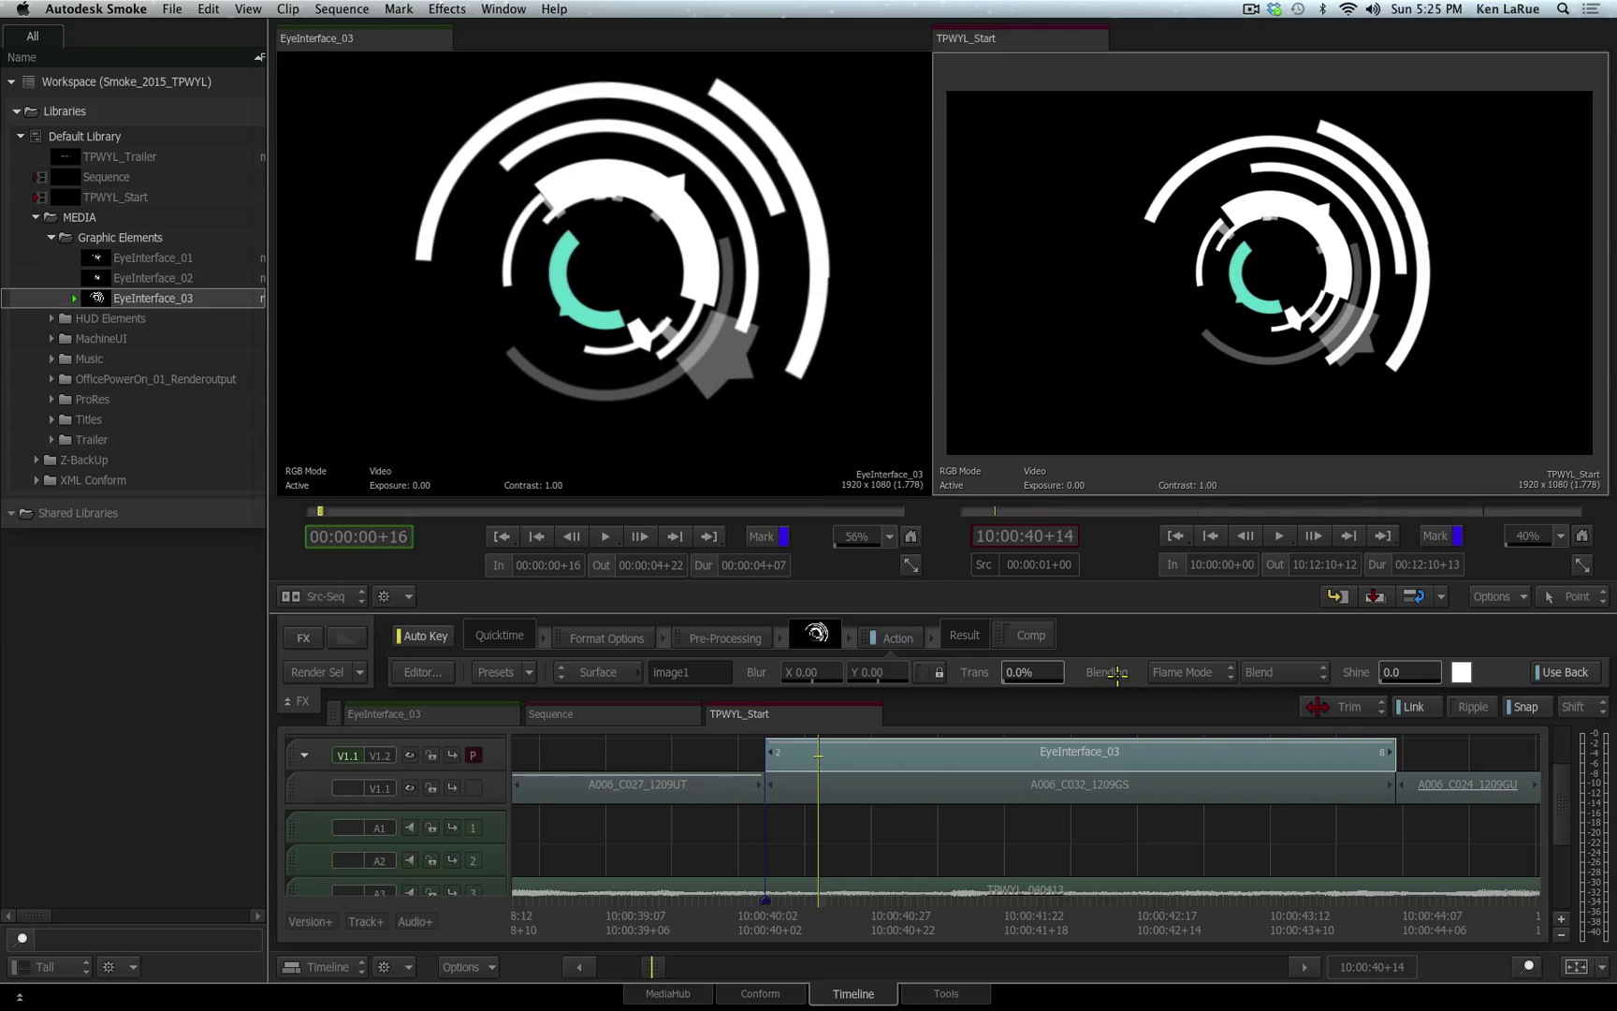
pyautogui.click(1202, 672)
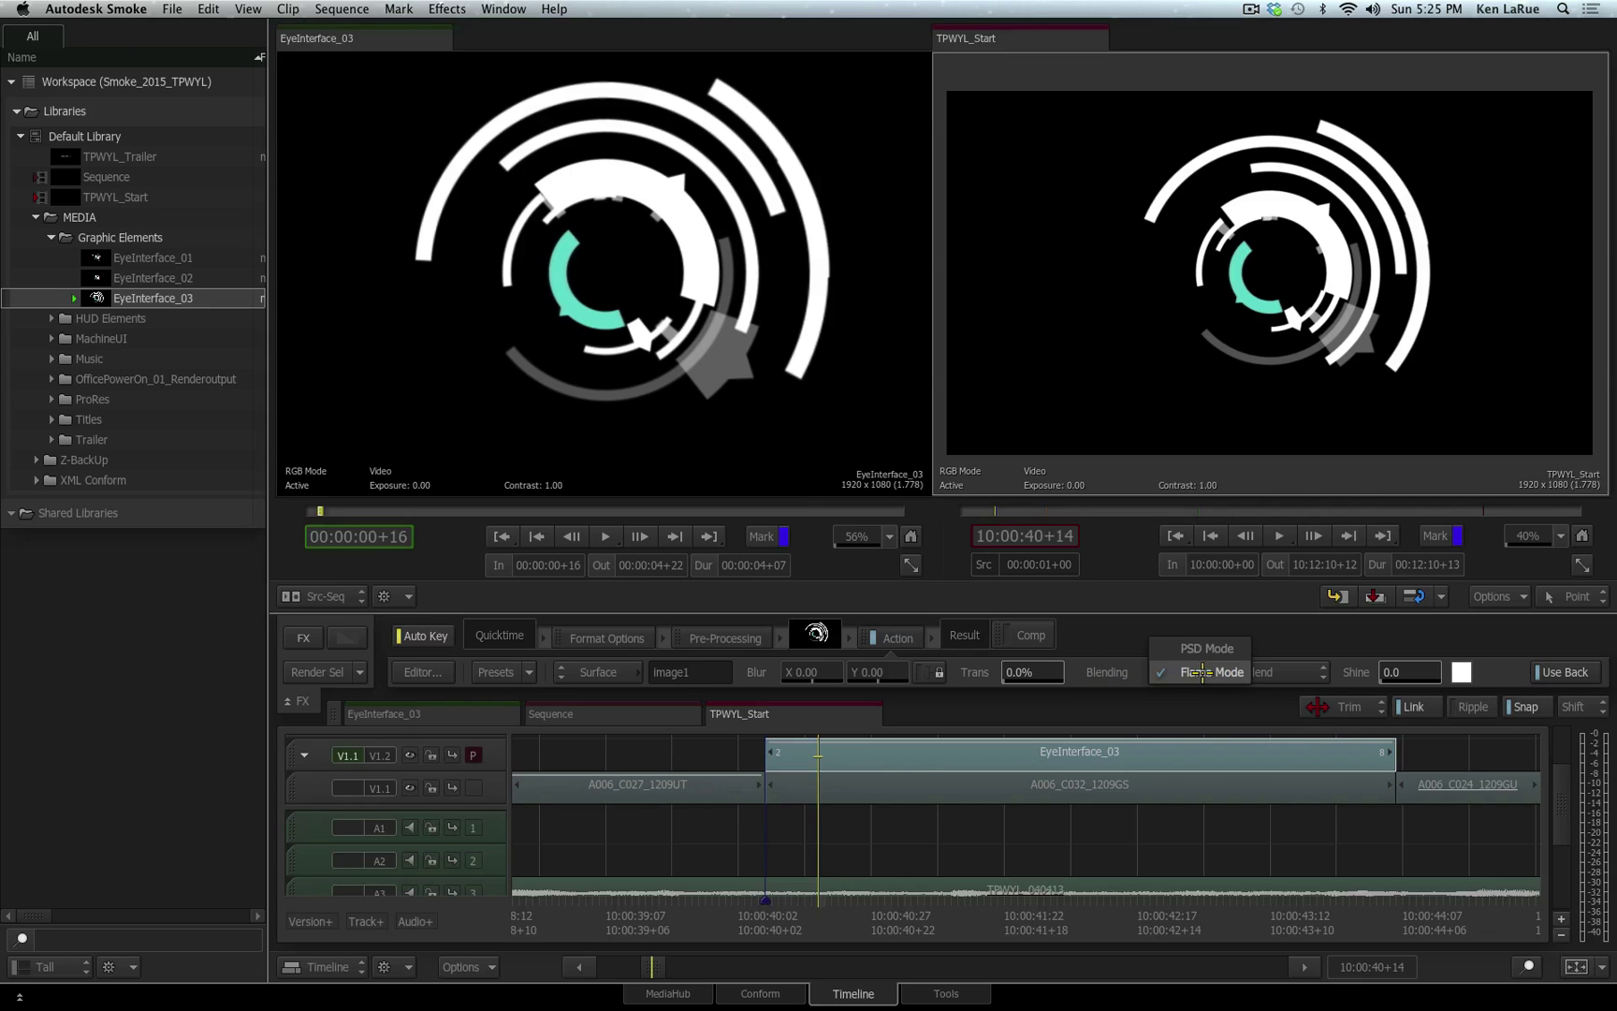
pyautogui.click(1207, 648)
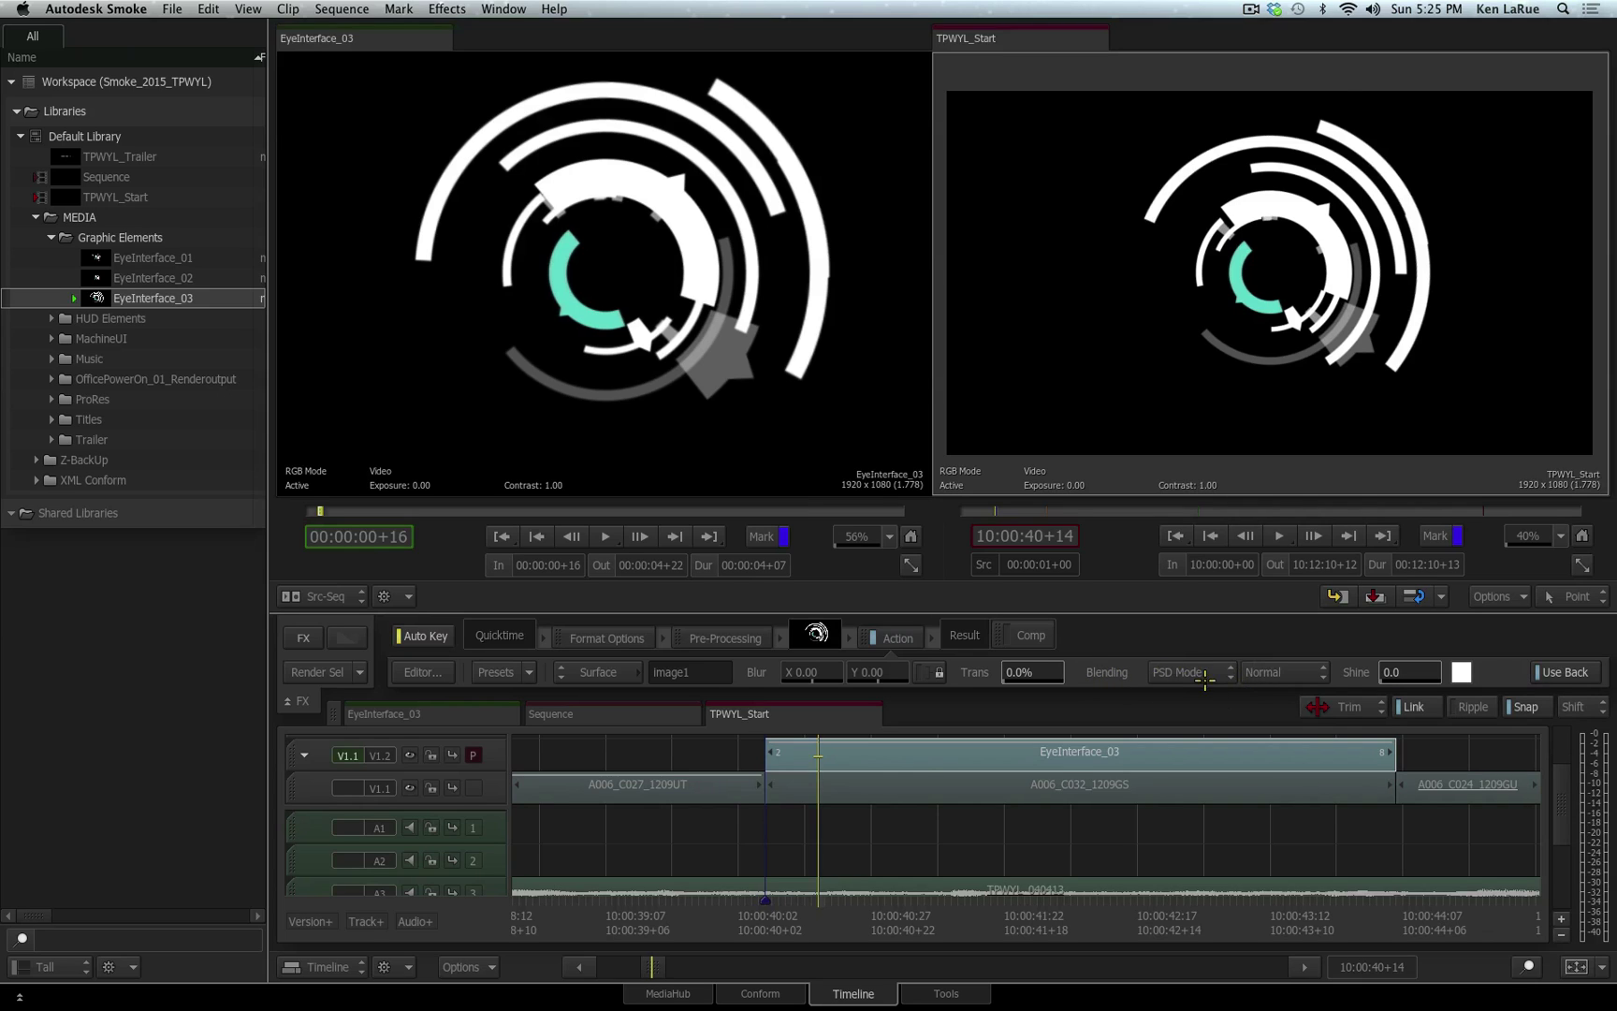
pyautogui.click(1289, 670)
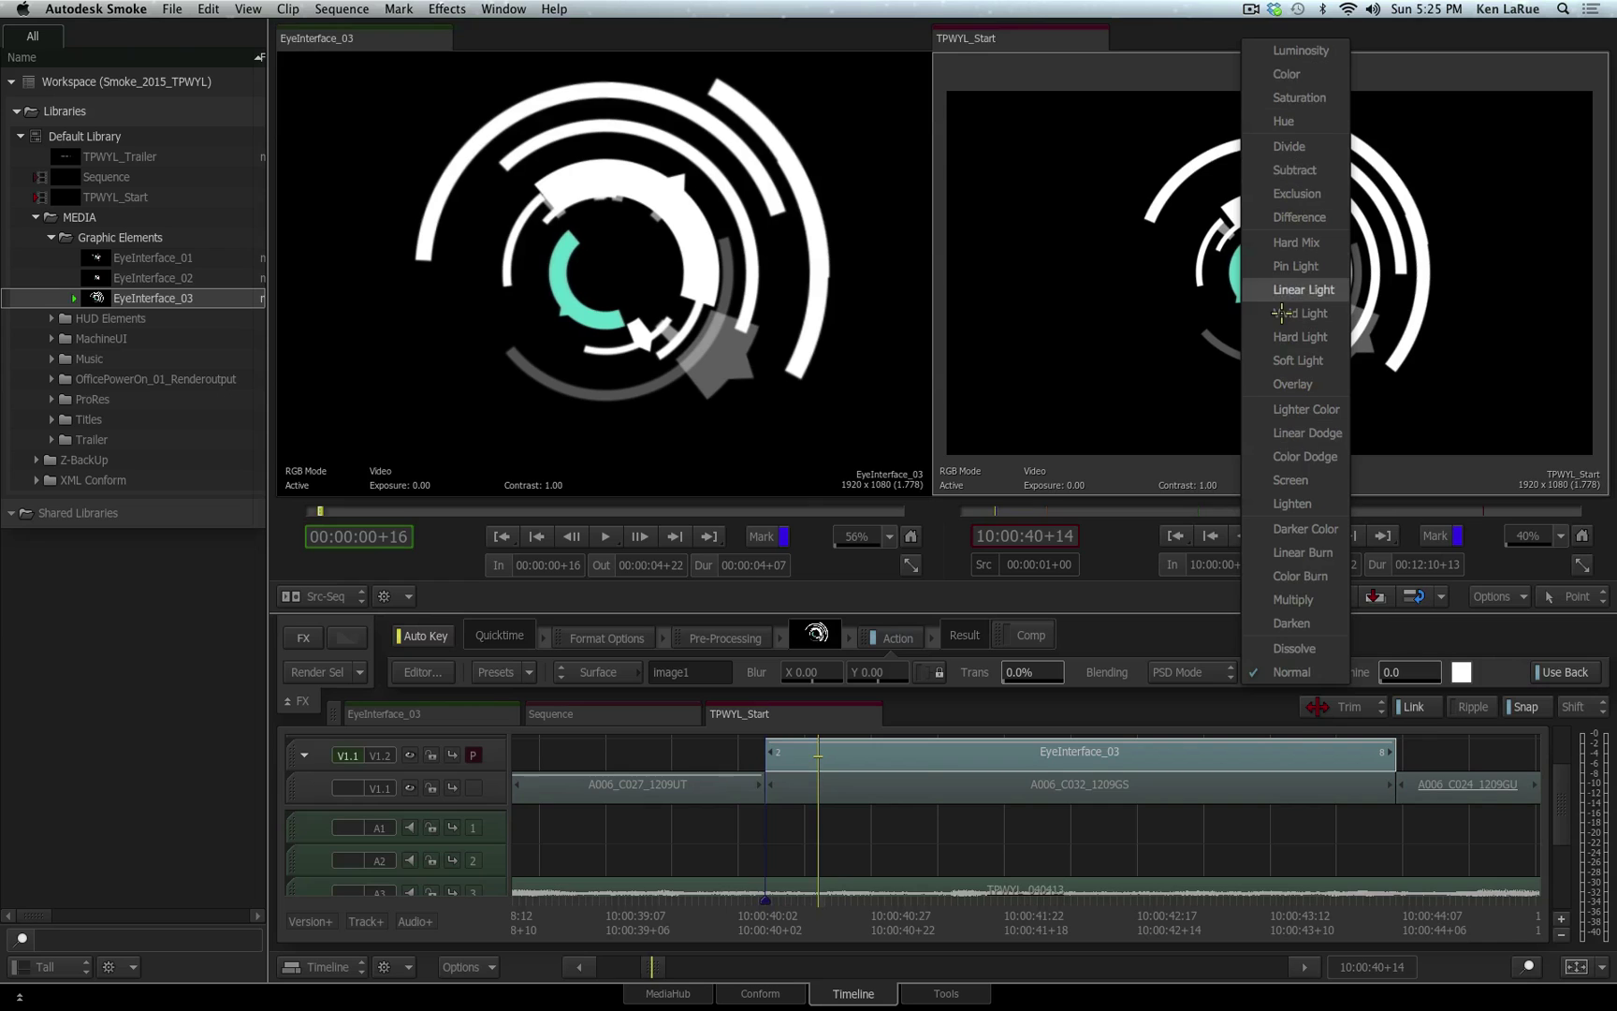
pyautogui.click(1292, 479)
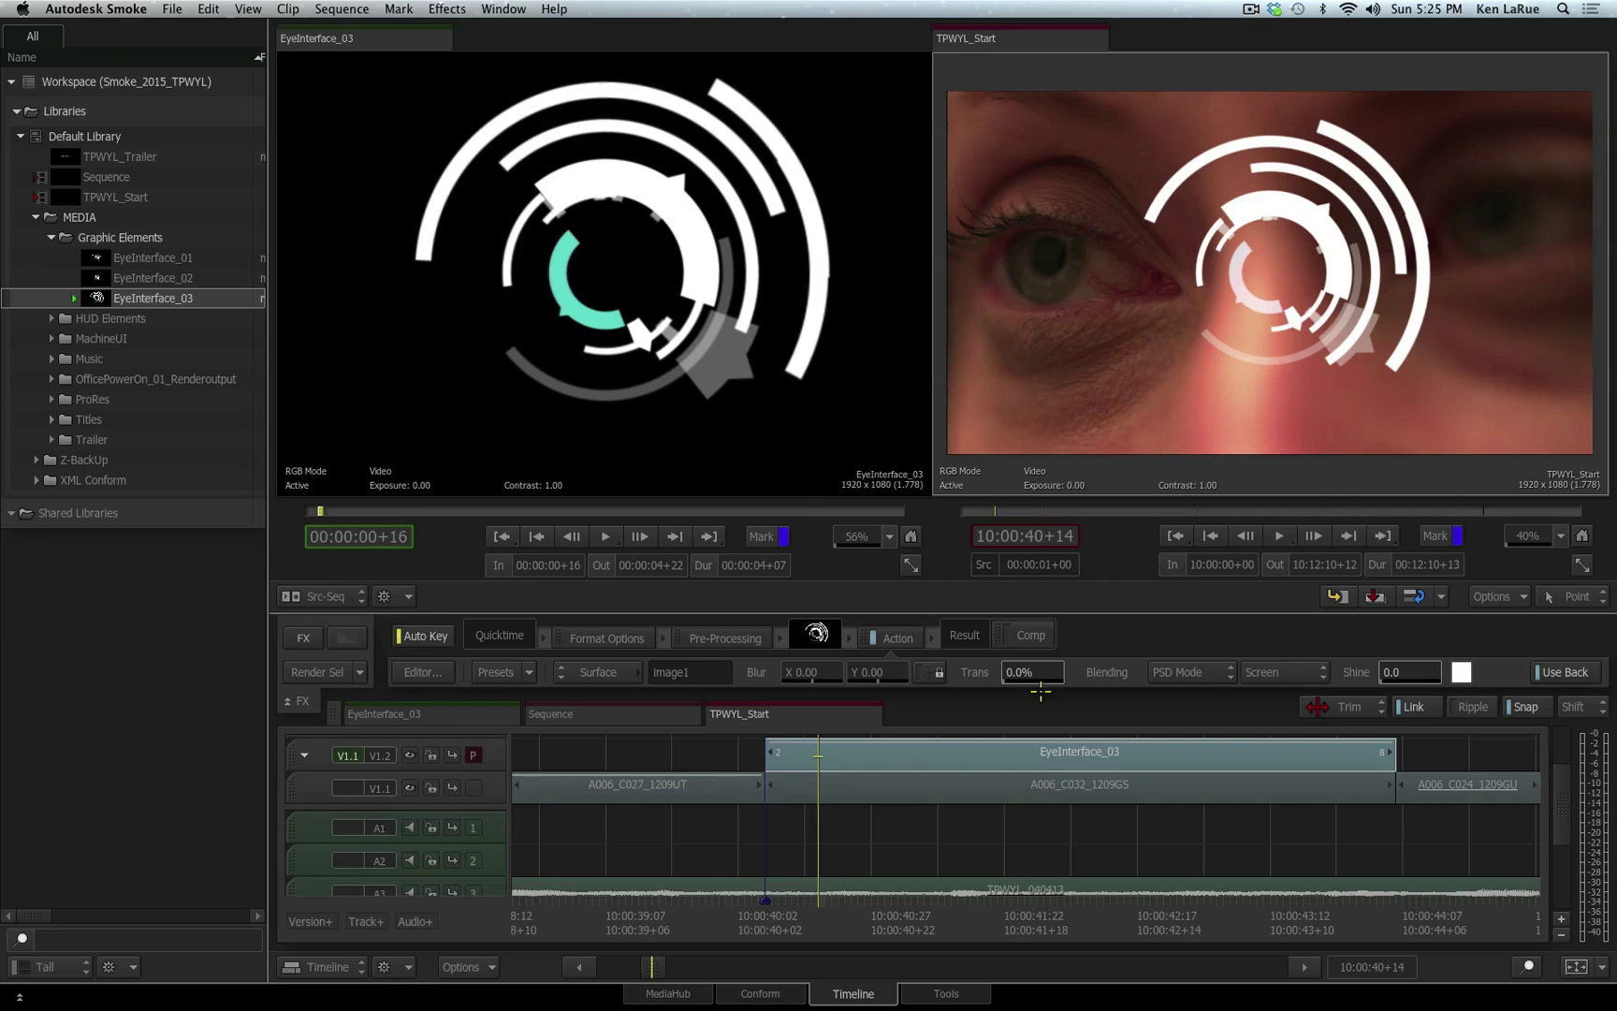
pyautogui.moveTo(1036, 671); pyautogui.dragTo(1083, 687)
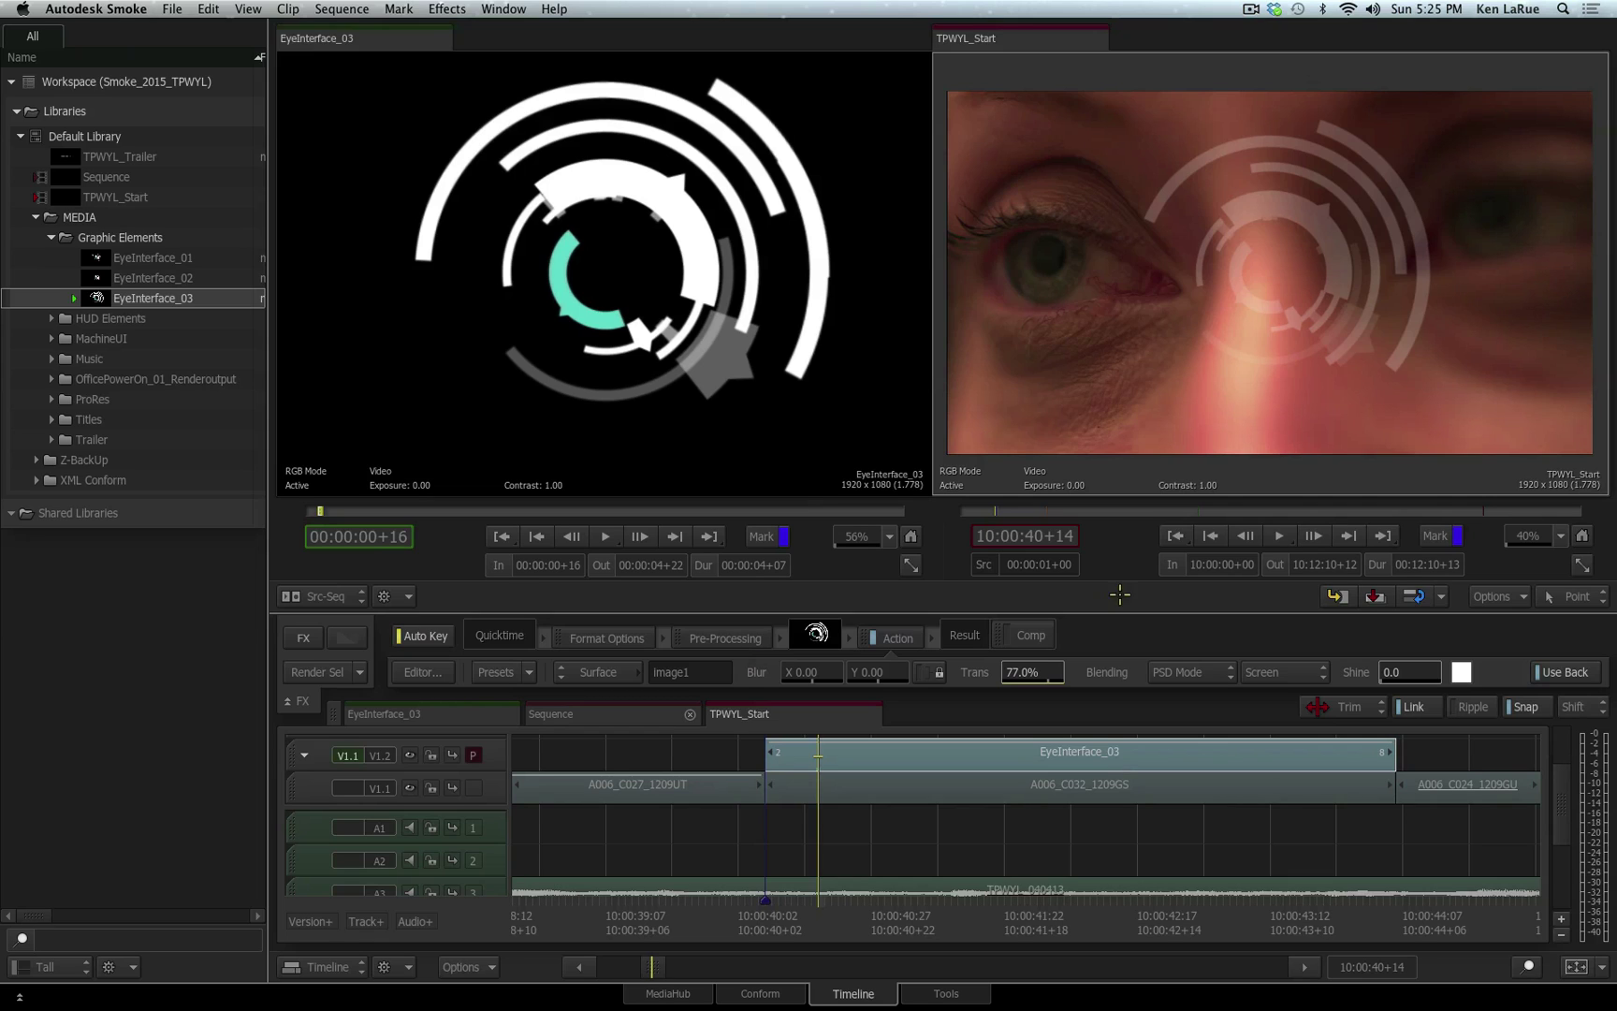
# Open the full Action editor, widen the output view and place the DefaultCam node above the axis1 node.
pyautogui.click(421, 671)
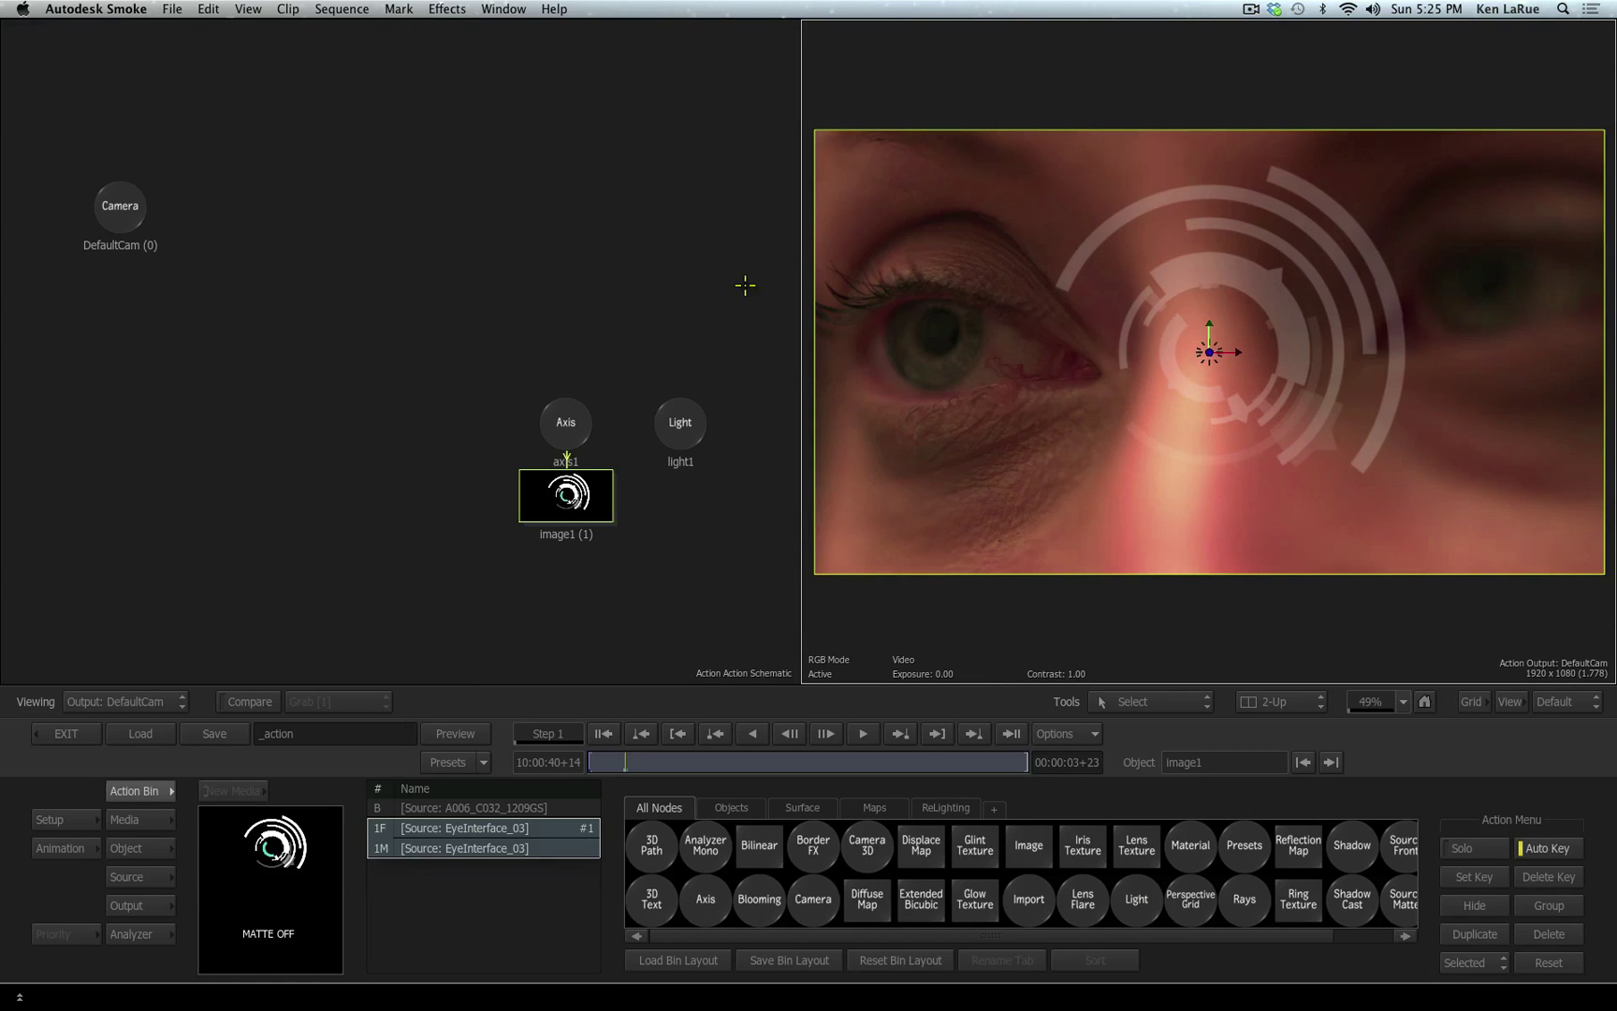
pyautogui.moveTo(124, 208); pyautogui.dragTo(567, 317)
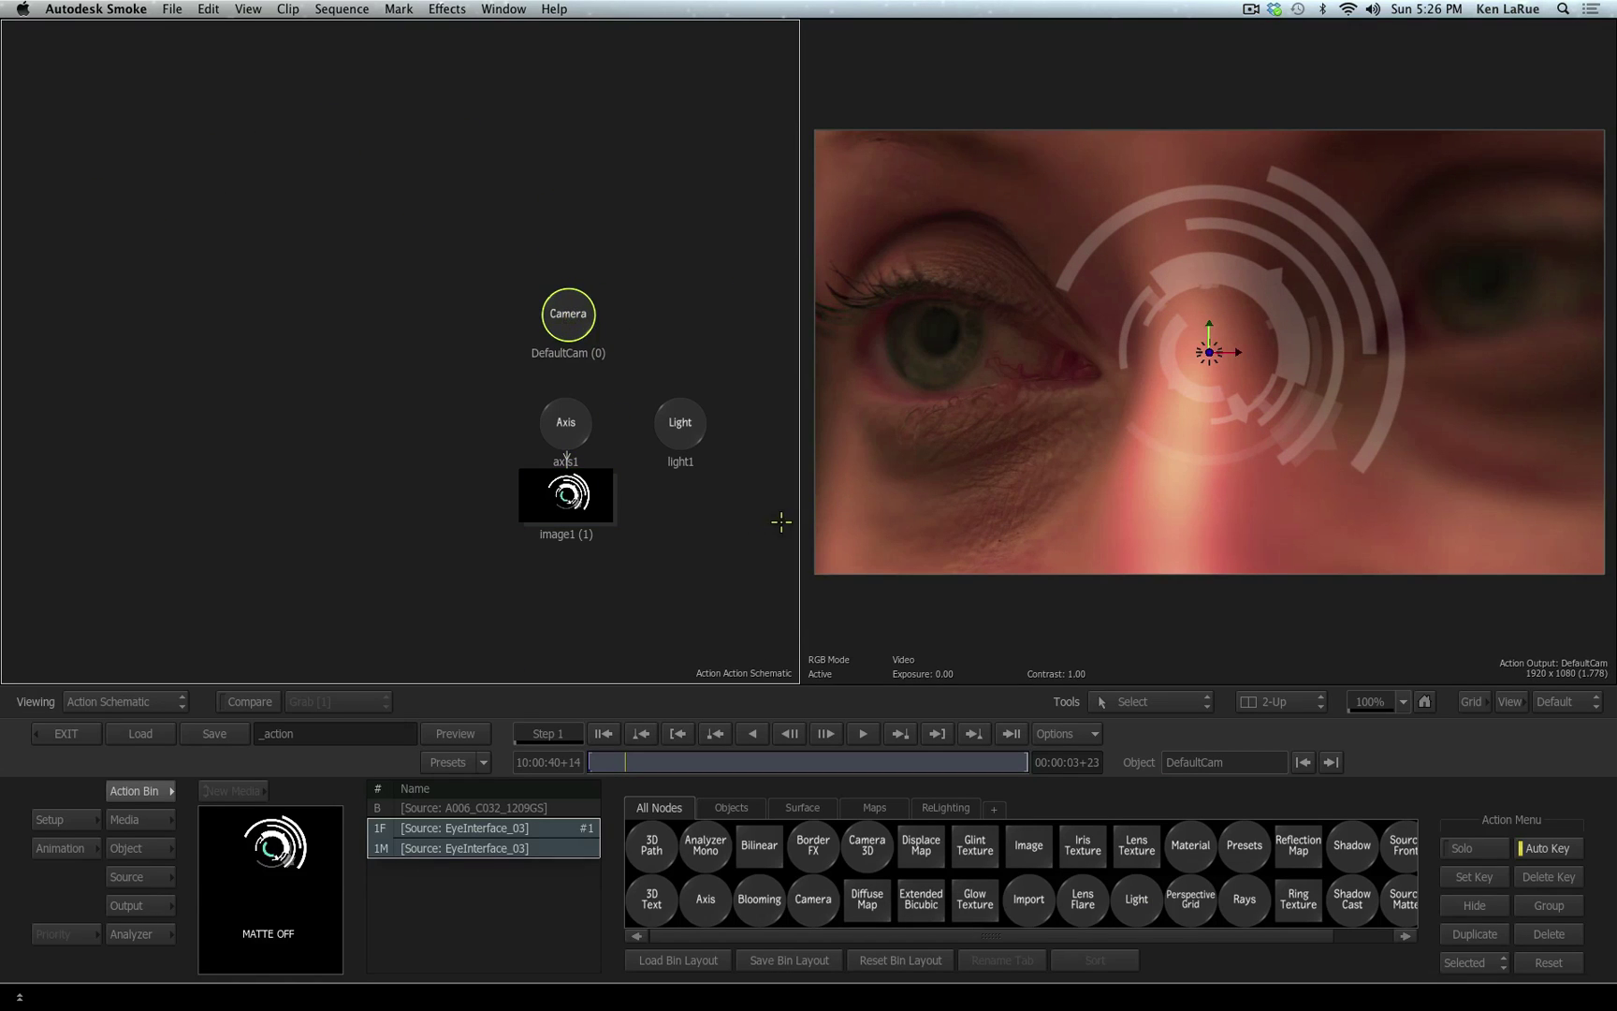
pyautogui.moveTo(800, 521); pyautogui.dragTo(238, 494)
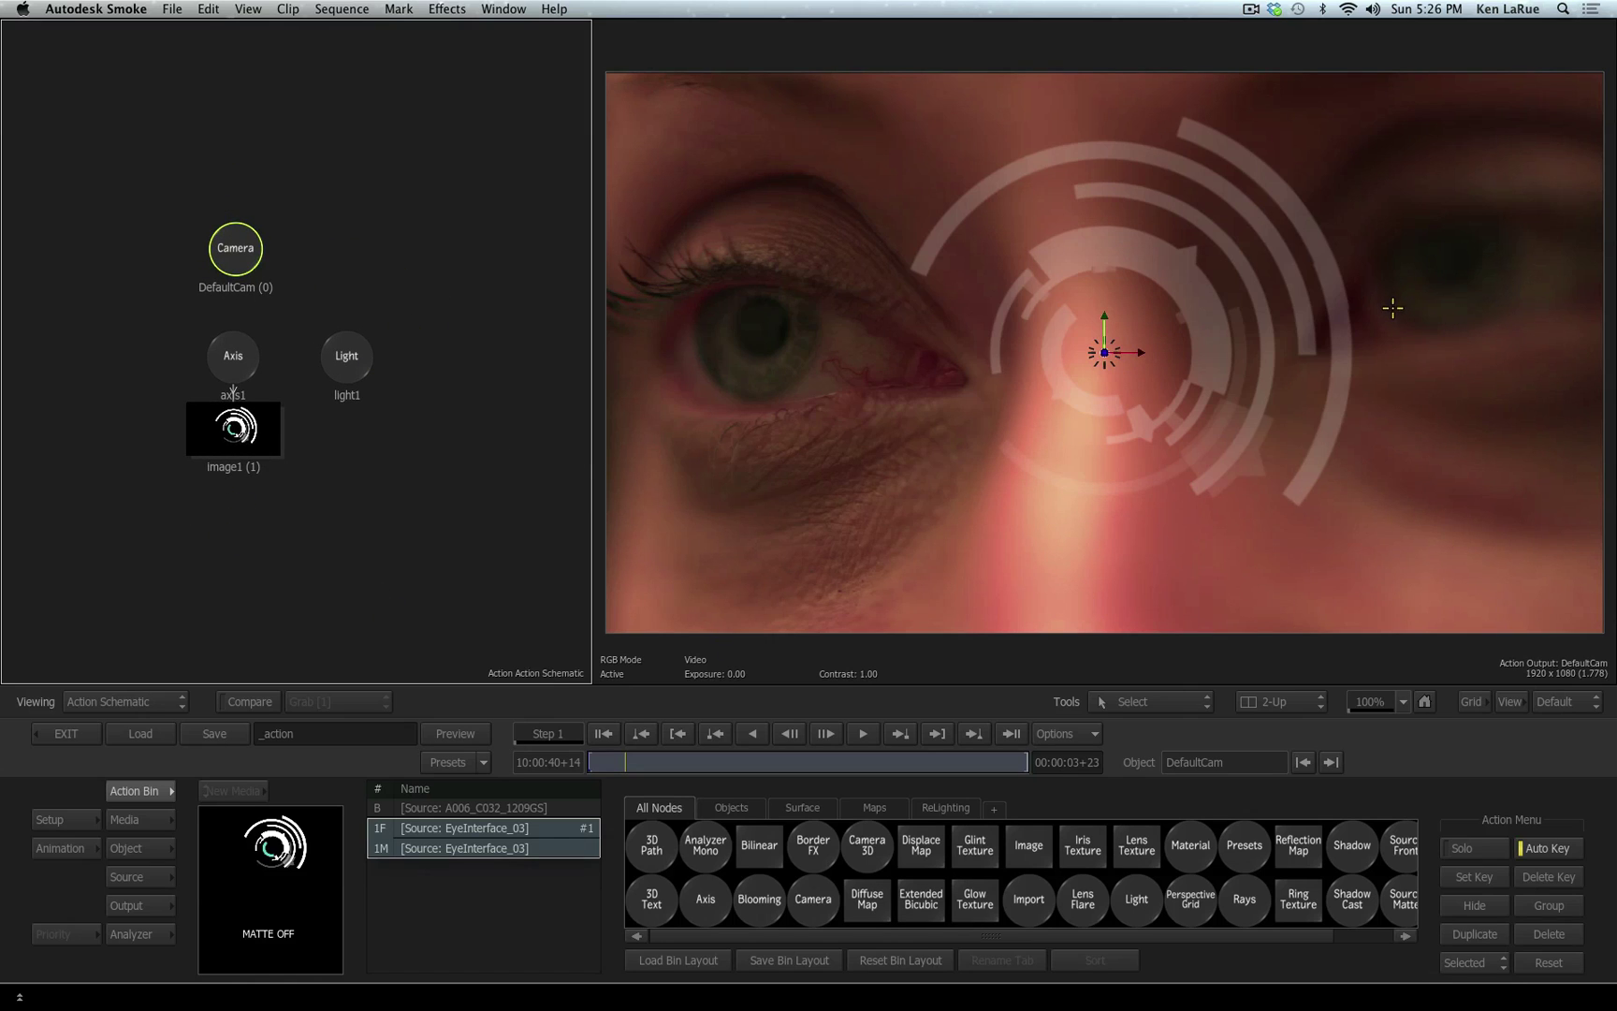
pyautogui.moveTo(225, 240); pyautogui.dragTo(245, 186)
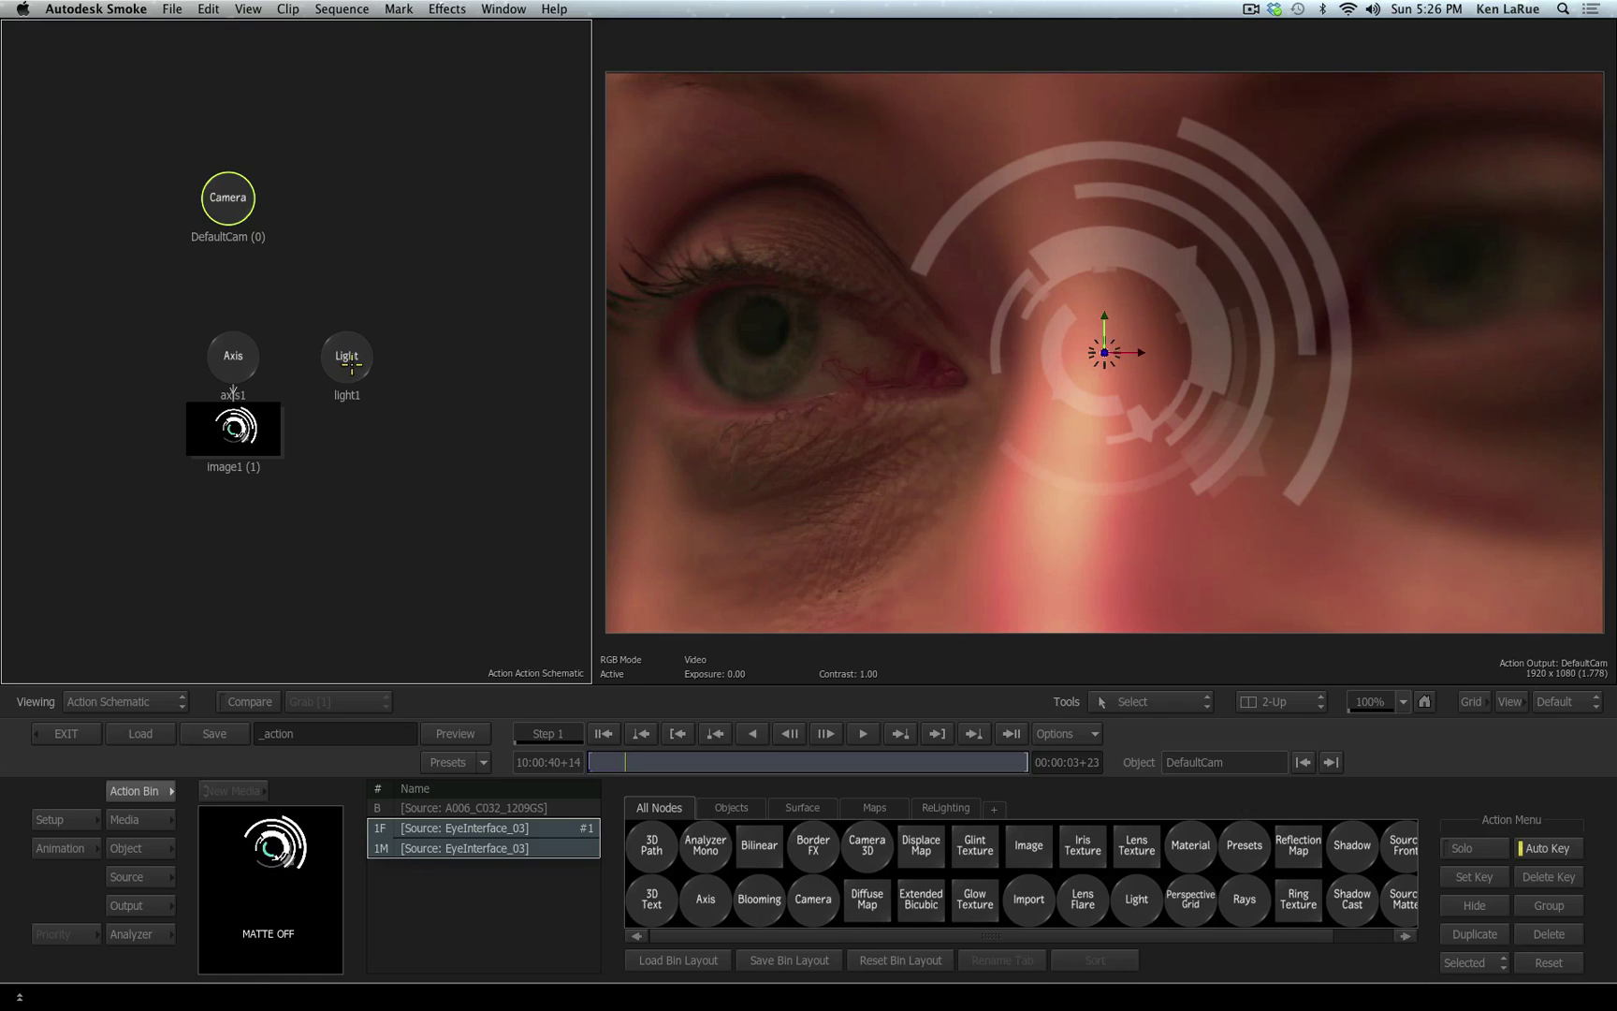
# Place the light1 node beside DefaultCam, enable Shading in the rendering setup and move the light up from the image centre.
pyautogui.moveTo(348, 357); pyautogui.dragTo(361, 192)
pyautogui.click(65, 820)
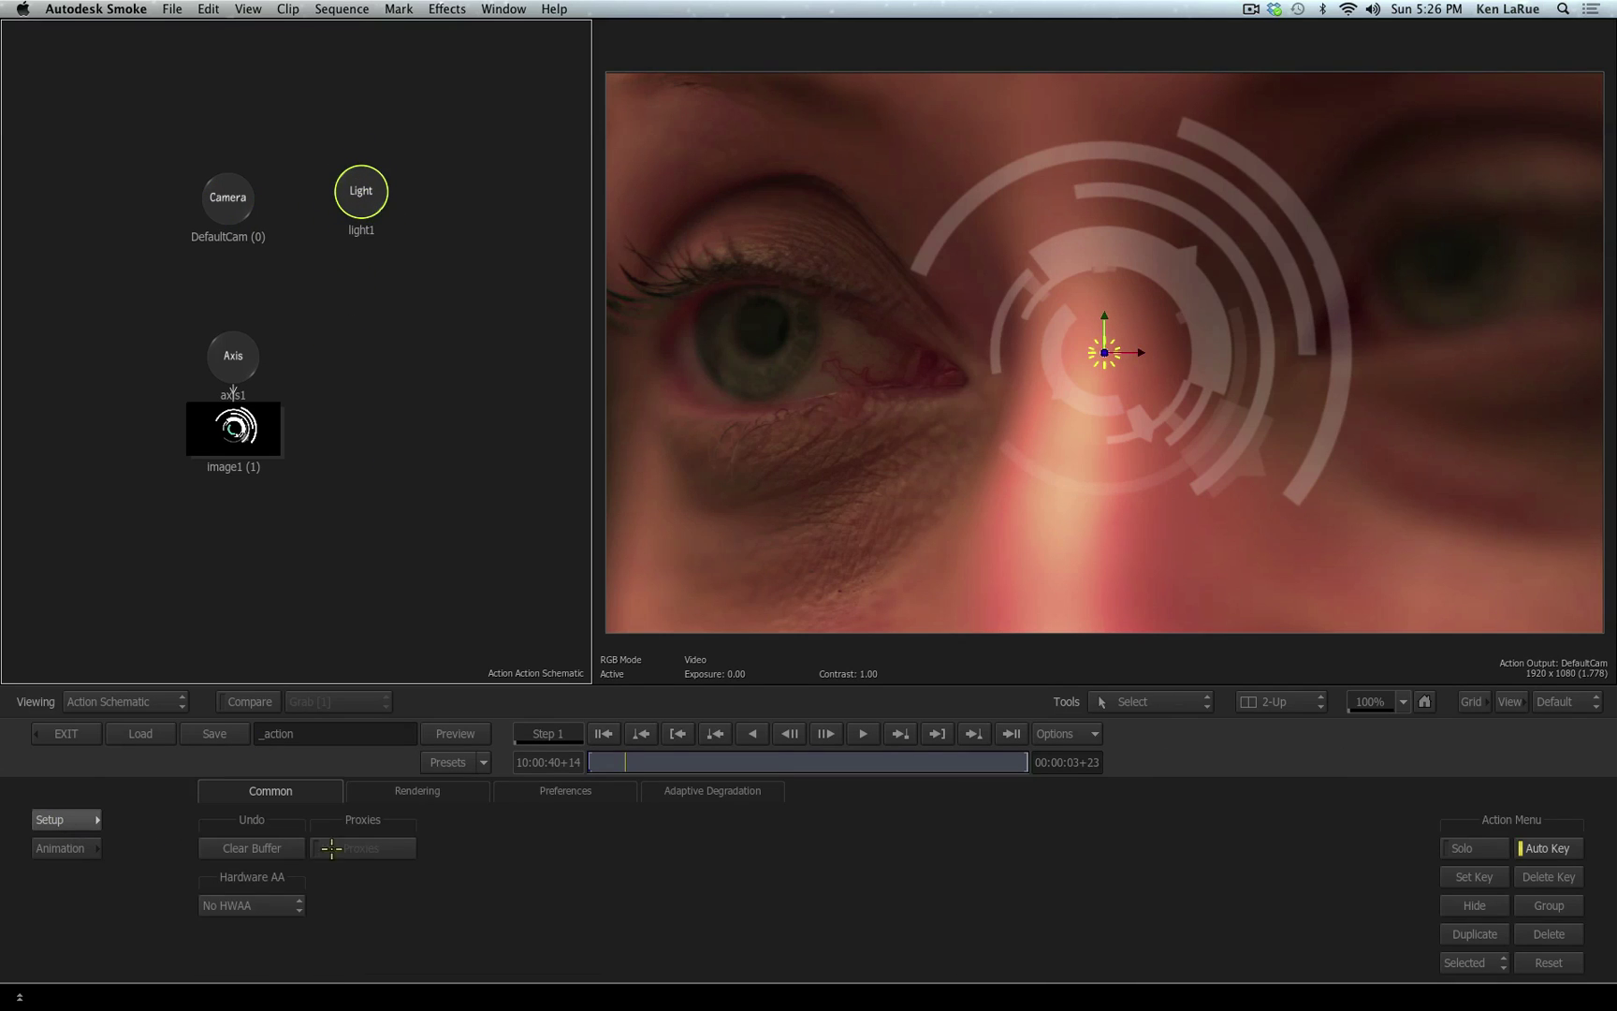
pyautogui.click(425, 791)
pyautogui.click(587, 879)
pyautogui.moveTo(1104, 351)
pyautogui.mouseDown()
pyautogui.moveTo(825, 210)
pyautogui.moveTo(1378, 261)
pyautogui.moveTo(838, 455)
pyautogui.moveTo(1295, 225)
pyautogui.moveTo(903, 276)
pyautogui.moveTo(1380, 262)
pyautogui.moveTo(913, 313)
pyautogui.moveTo(1136, 385)
pyautogui.moveTo(1310, 239)
pyautogui.moveTo(1043, 314)
pyautogui.moveTo(1189, 229)
pyautogui.mouseUp()
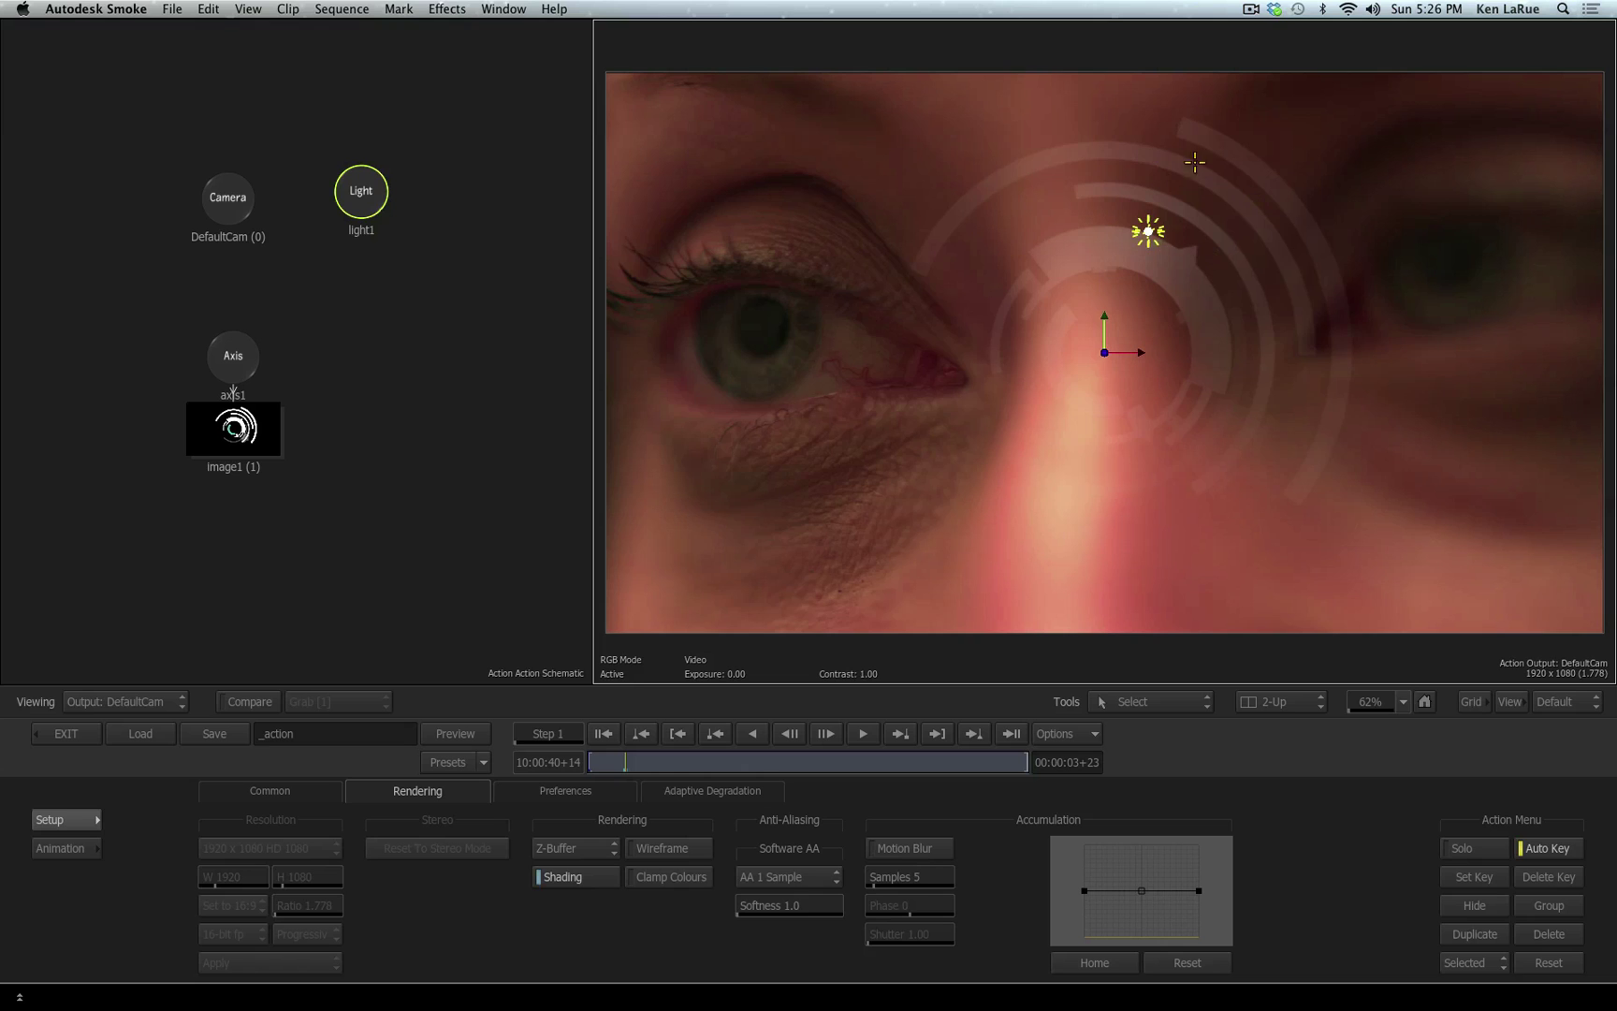
# Disable Shading, move the light outside the image above its upper-left area and return to the first frame.
pyautogui.click(552, 876)
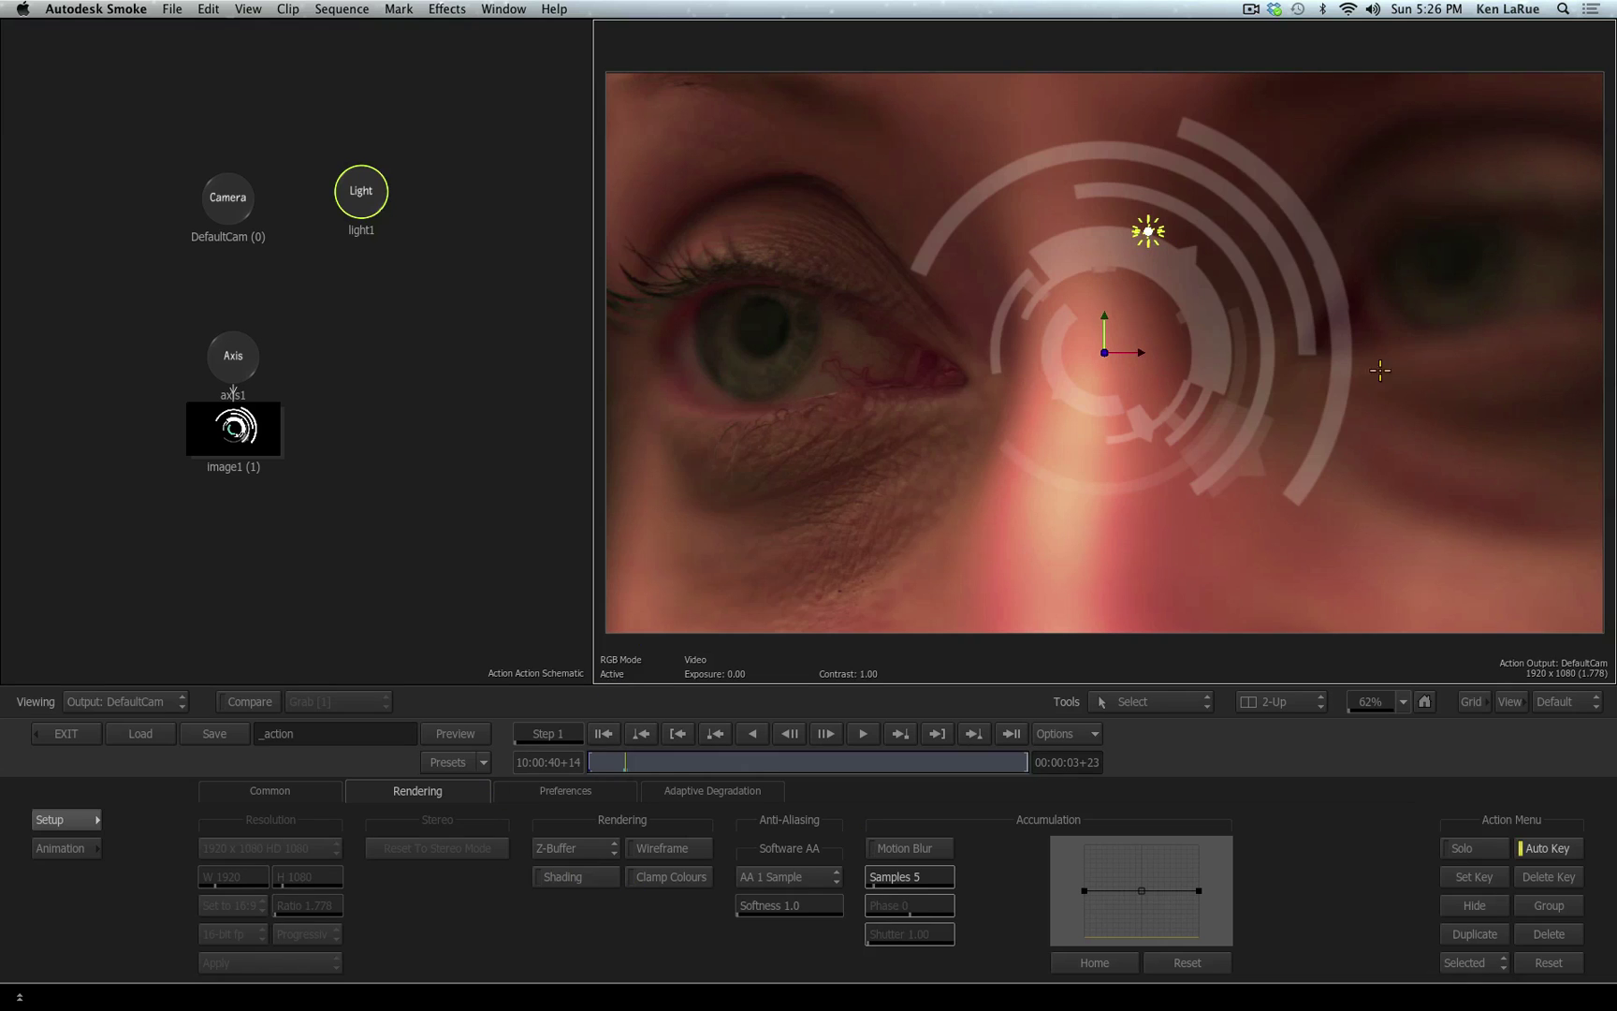
pyautogui.moveTo(1149, 231); pyautogui.dragTo(733, 37)
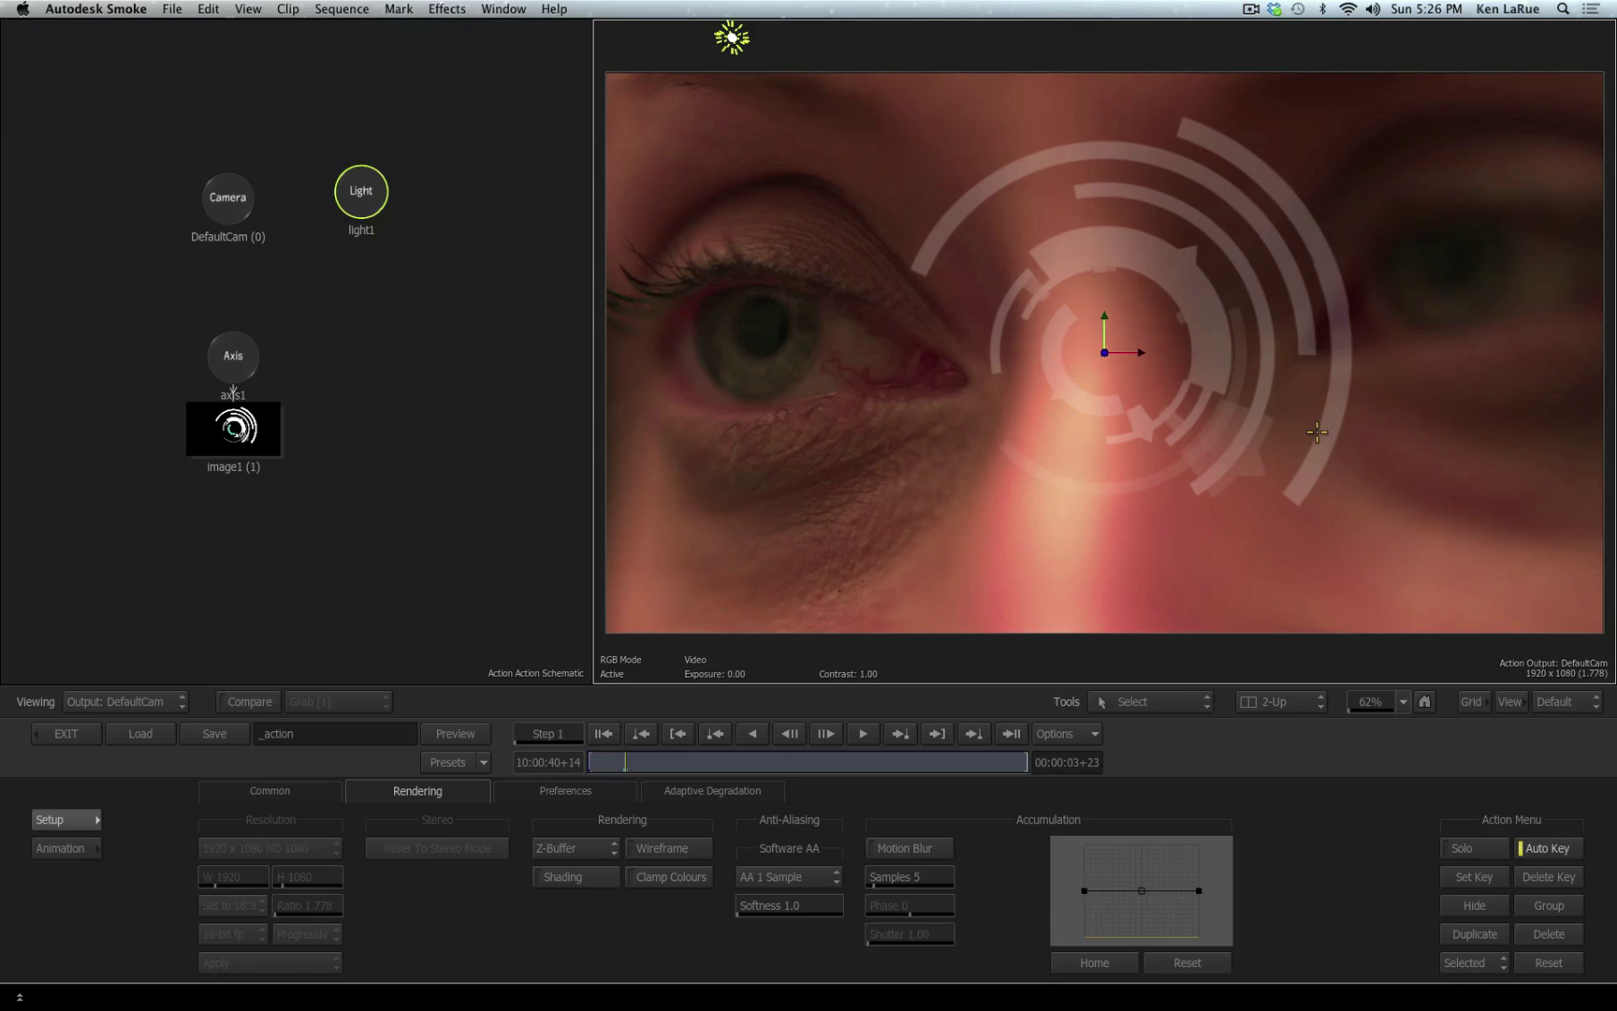
pyautogui.click(602, 733)
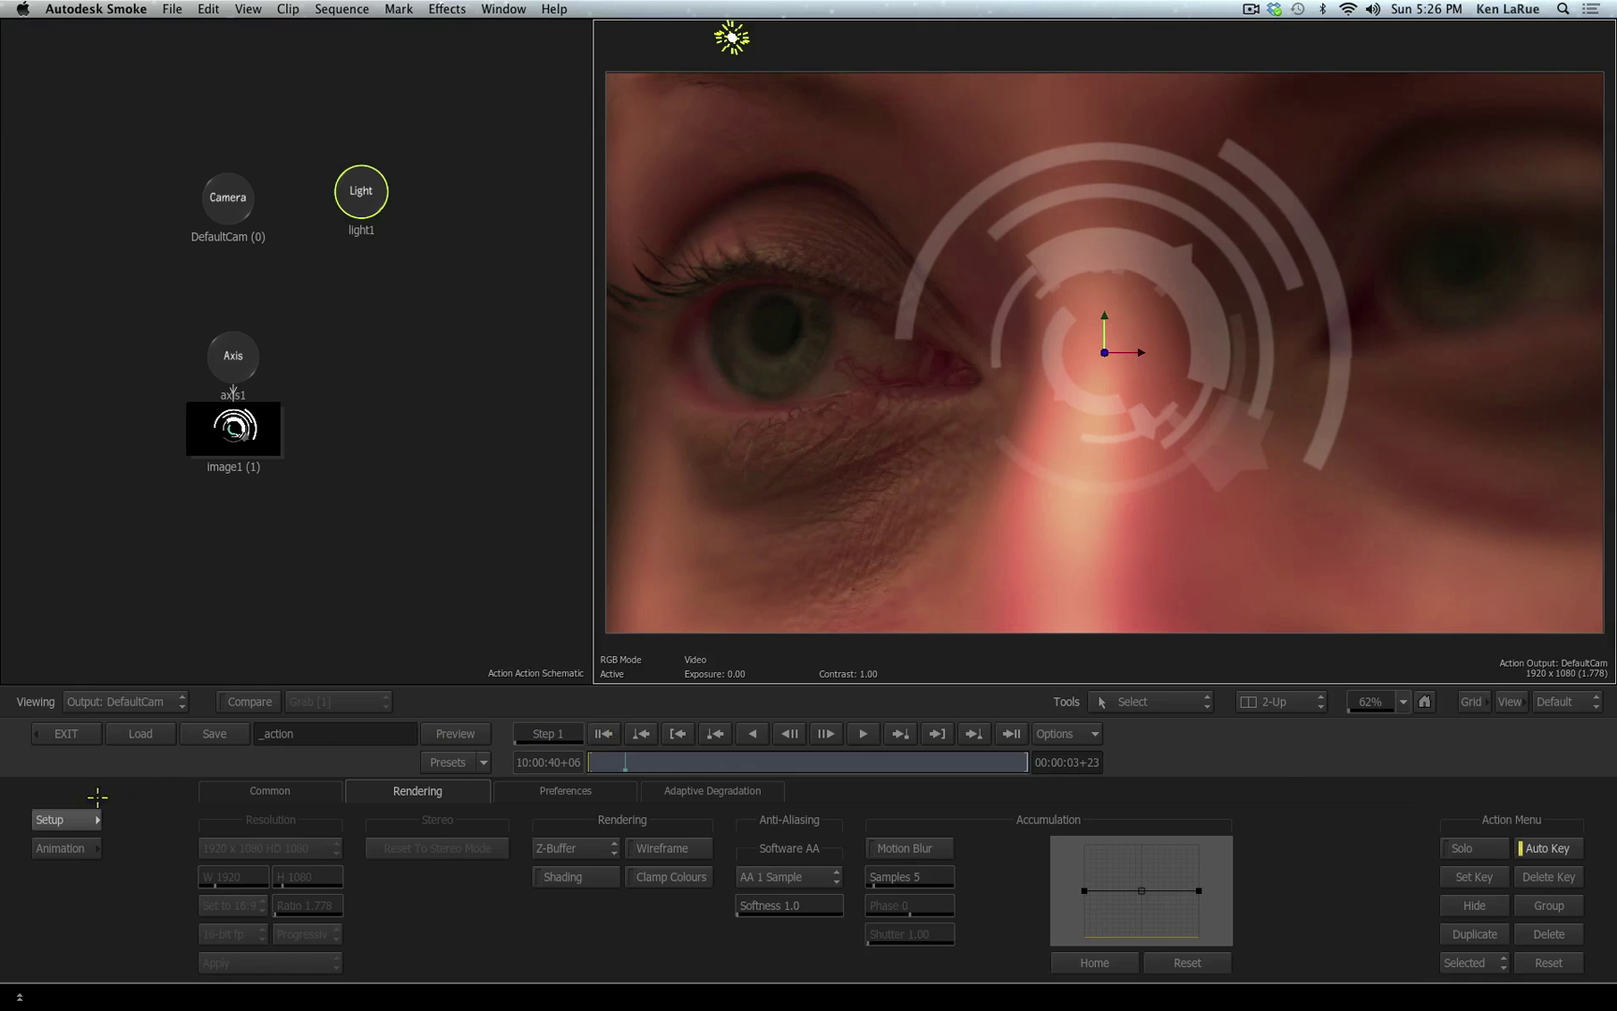
# Open the DefaultCam parameters, try out the camera's eye values and undo the changes.
pyautogui.click(229, 200)
pyautogui.doubleClick(218, 199)
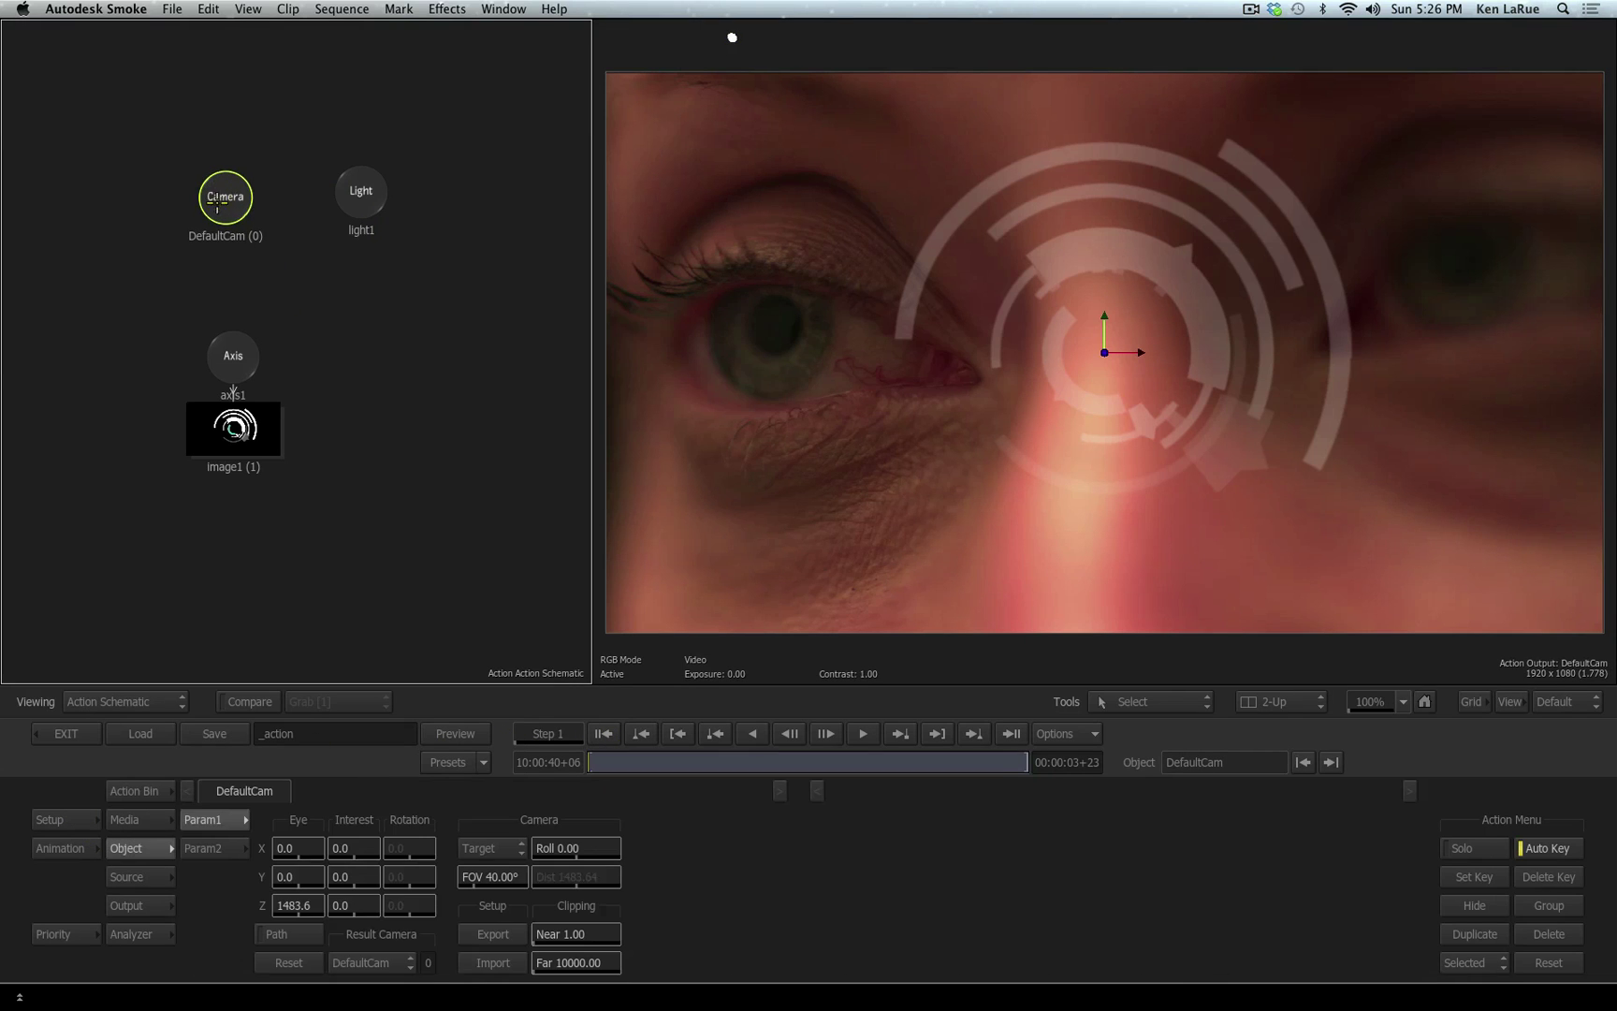
pyautogui.moveTo(296, 871); pyautogui.dragTo(745, 842)
pyautogui.press('super+z')
pyautogui.press('super+z')
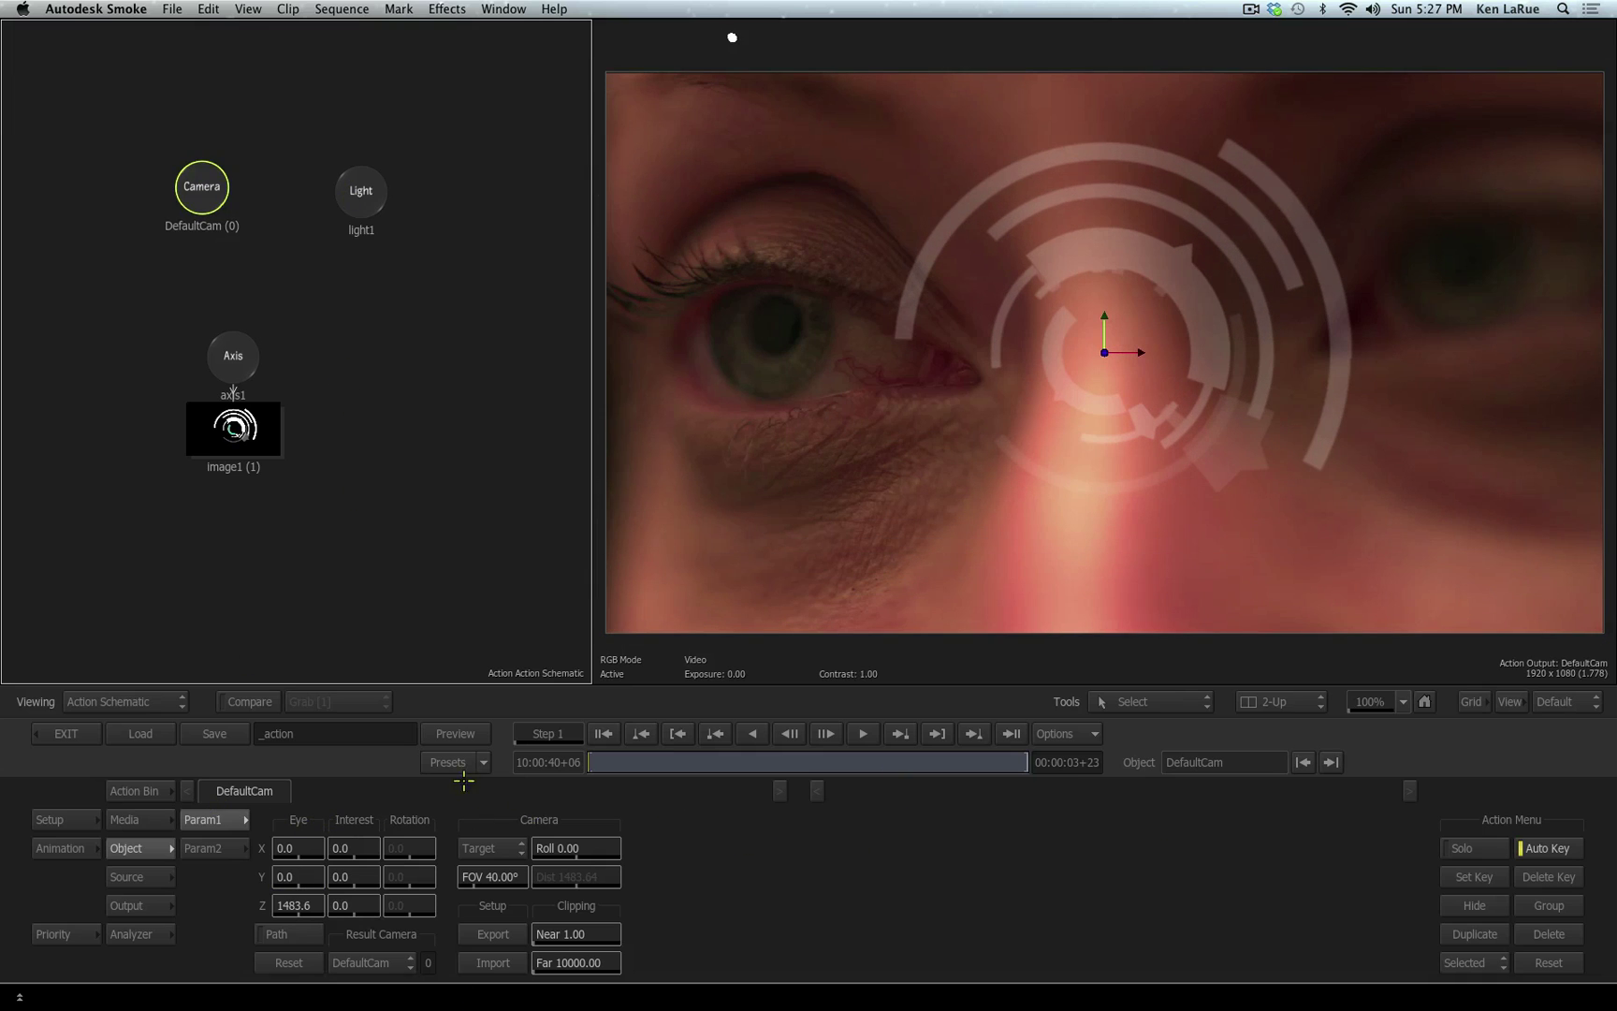
# Select the axis1 node, try out its rotation and scale and undo the changes.
pyautogui.moveTo(233, 356)
pyautogui.mouseDown()
pyautogui.moveTo(231, 303)
pyautogui.moveTo(223, 328)
pyautogui.mouseUp()
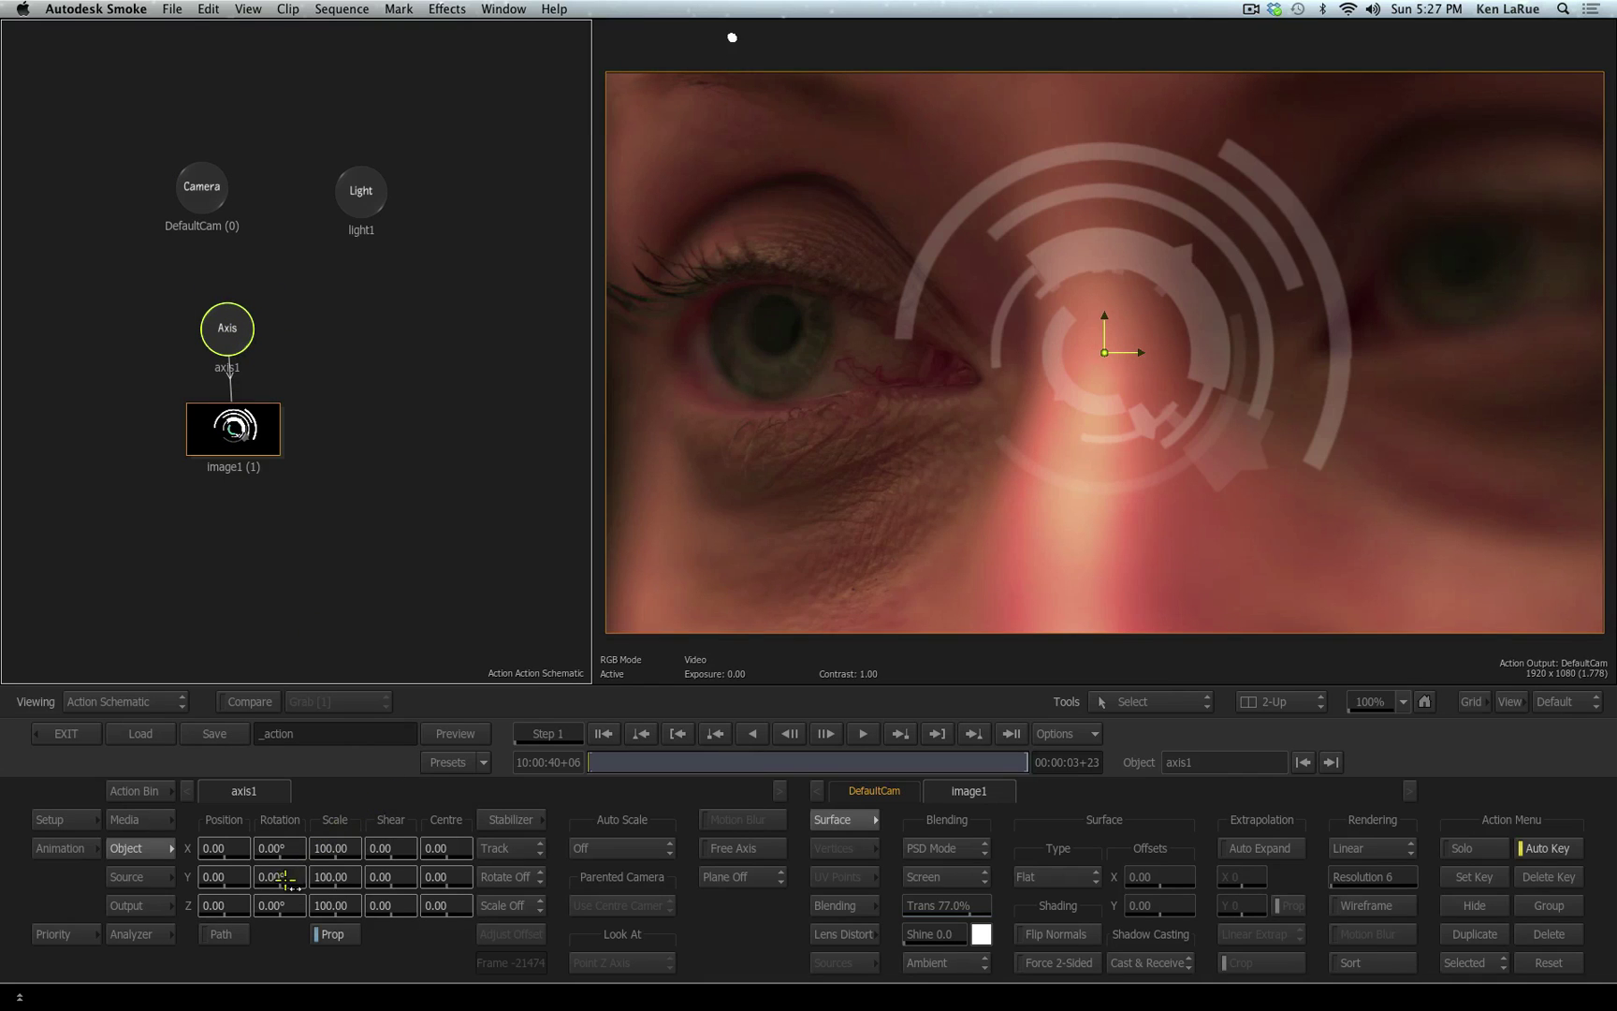
pyautogui.moveTo(280, 878); pyautogui.dragTo(619, 832)
pyautogui.press('super+z')
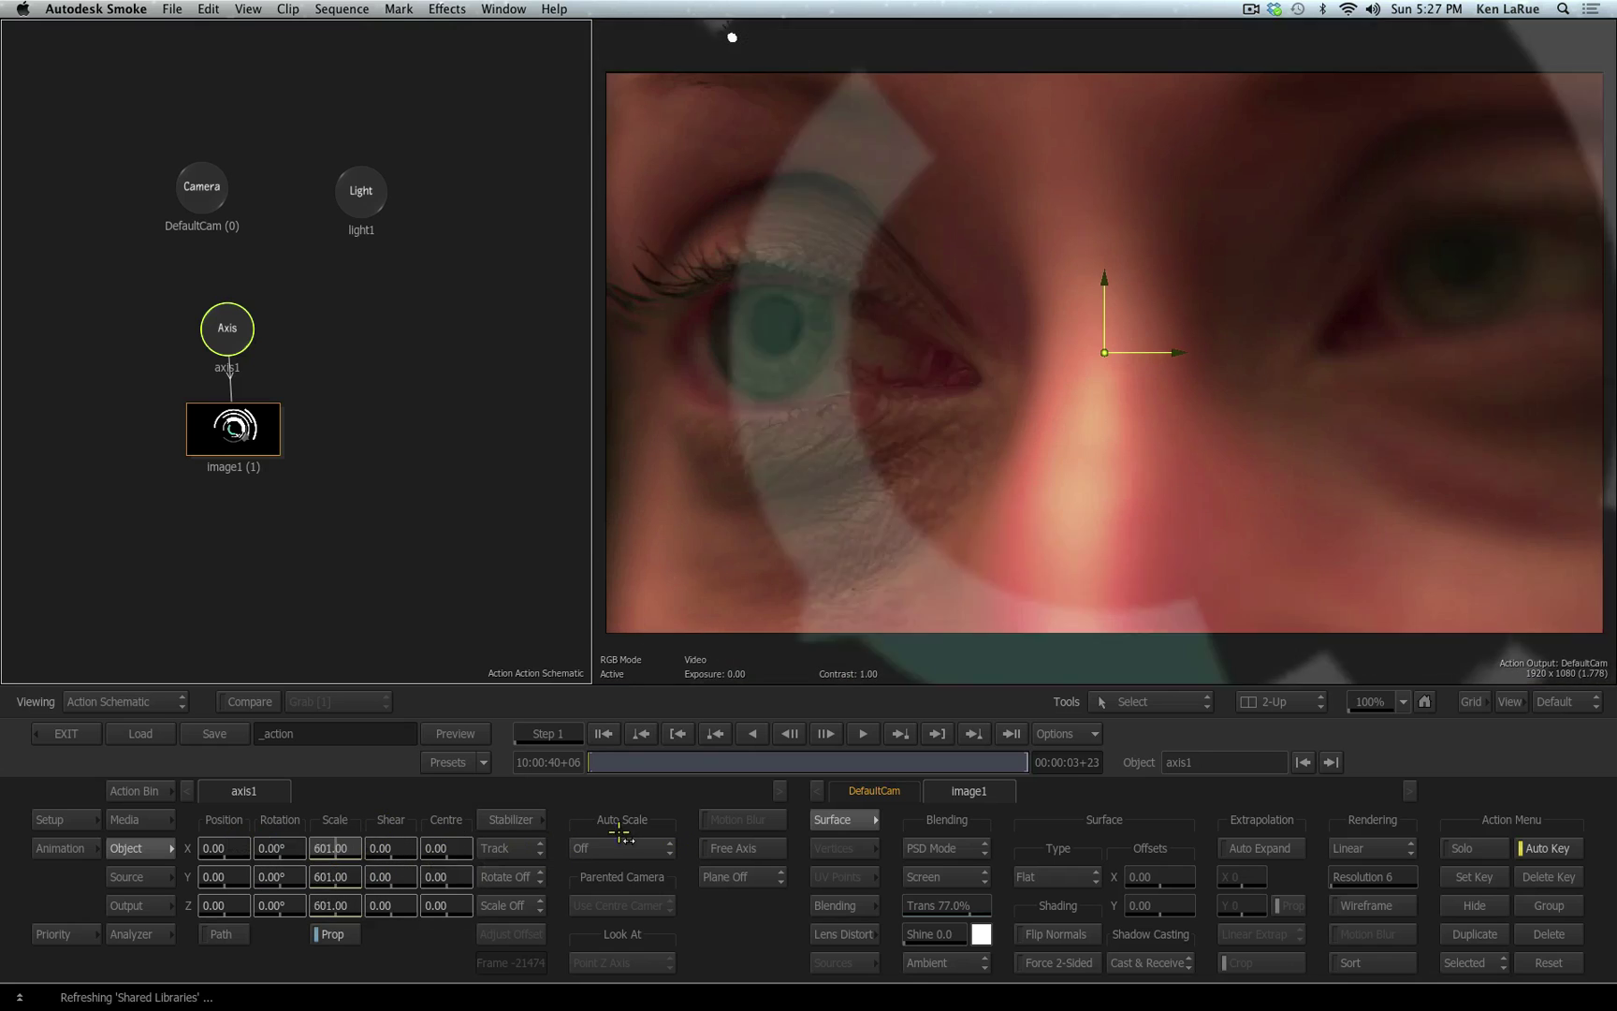
pyautogui.press('super+z')
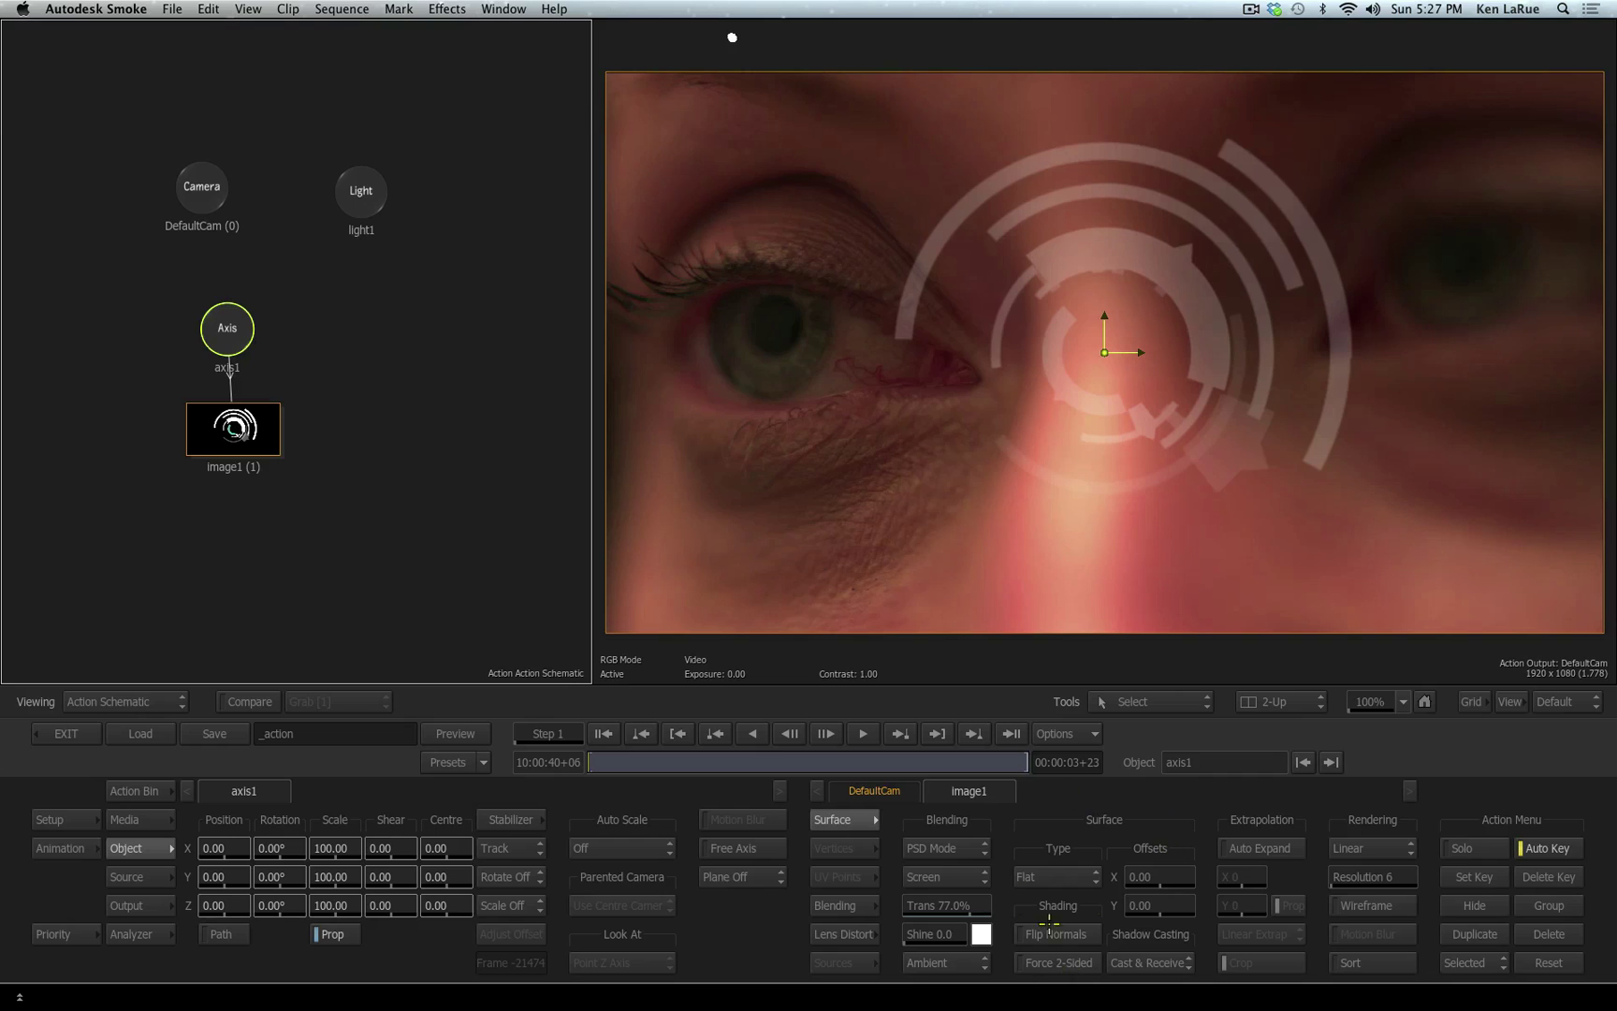
# Change the image1 surface type to Extended Bicubic and subdivide its vertices once.
pyautogui.click(1069, 873)
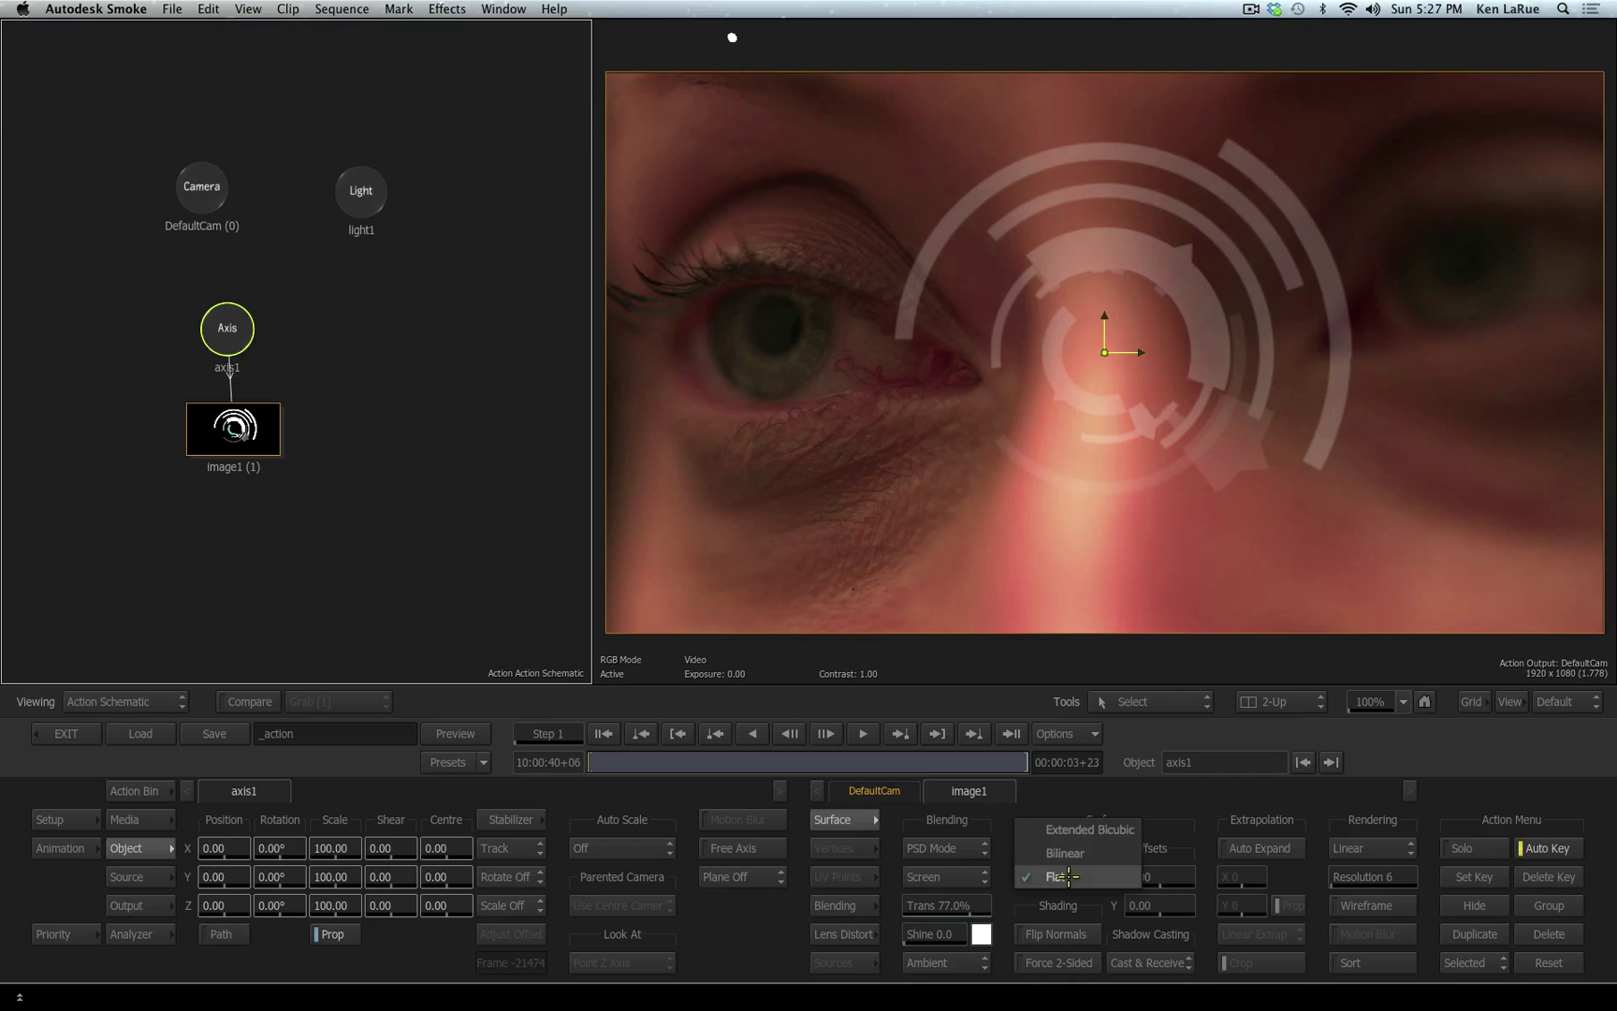
pyautogui.click(1086, 830)
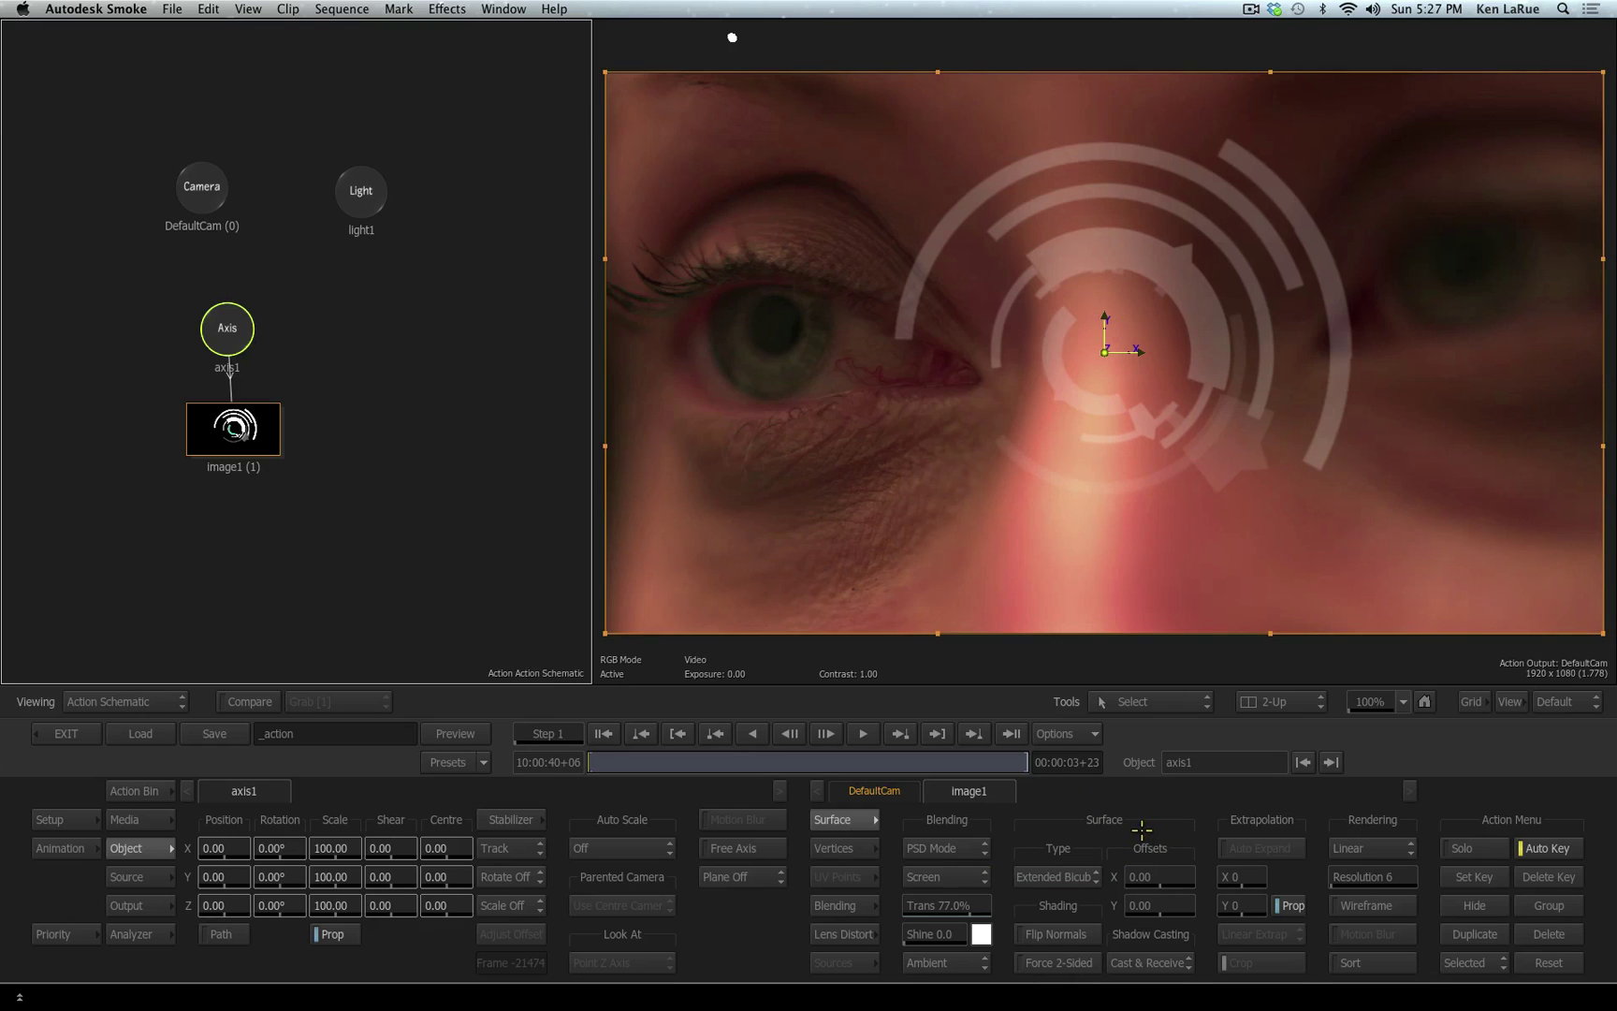
pyautogui.click(834, 849)
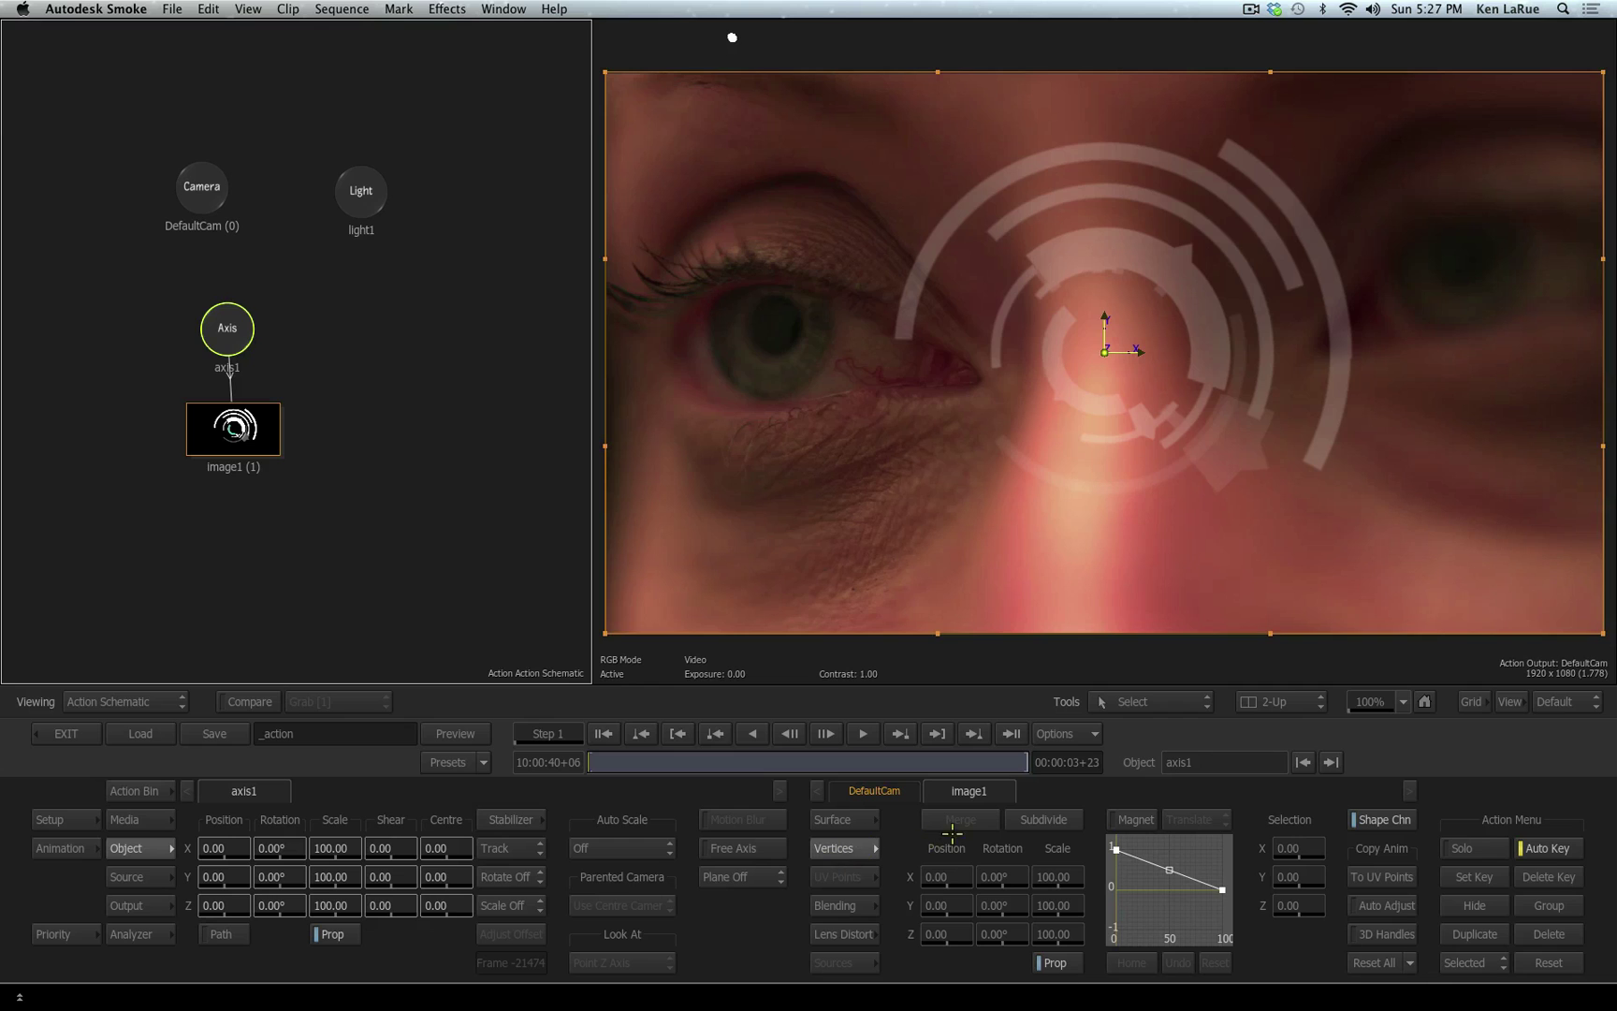
pyautogui.click(1029, 819)
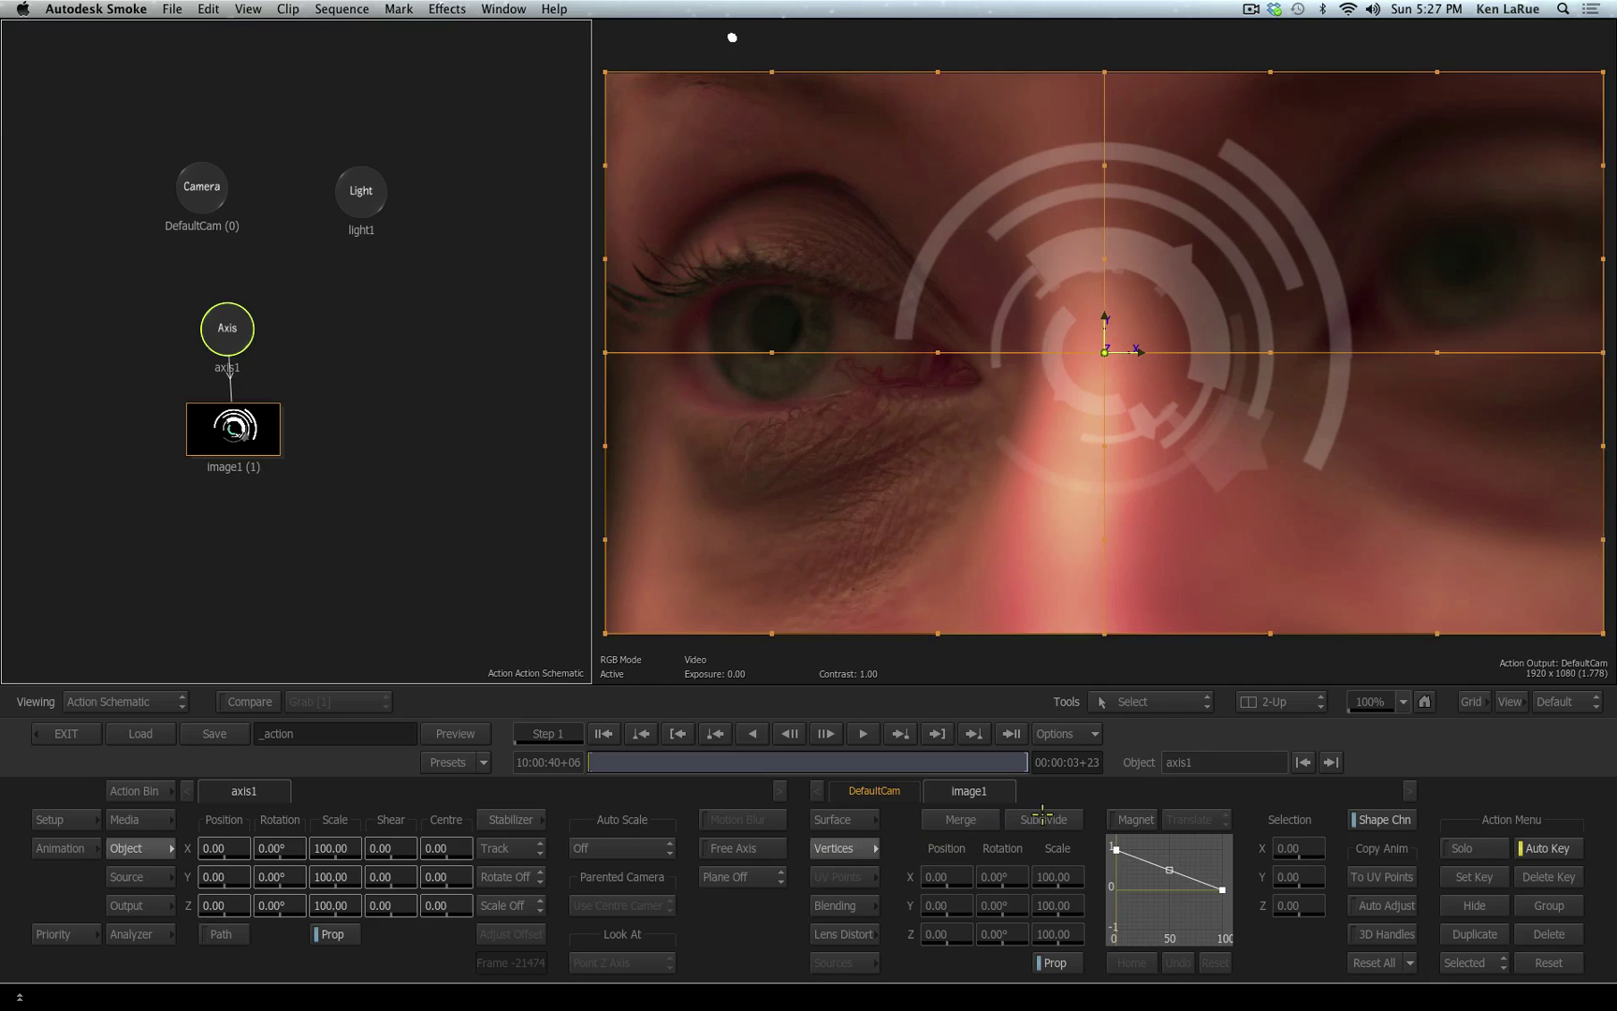
# Select the points around the surface's centre and set their Z position offset to 164.
pyautogui.click(1104, 71)
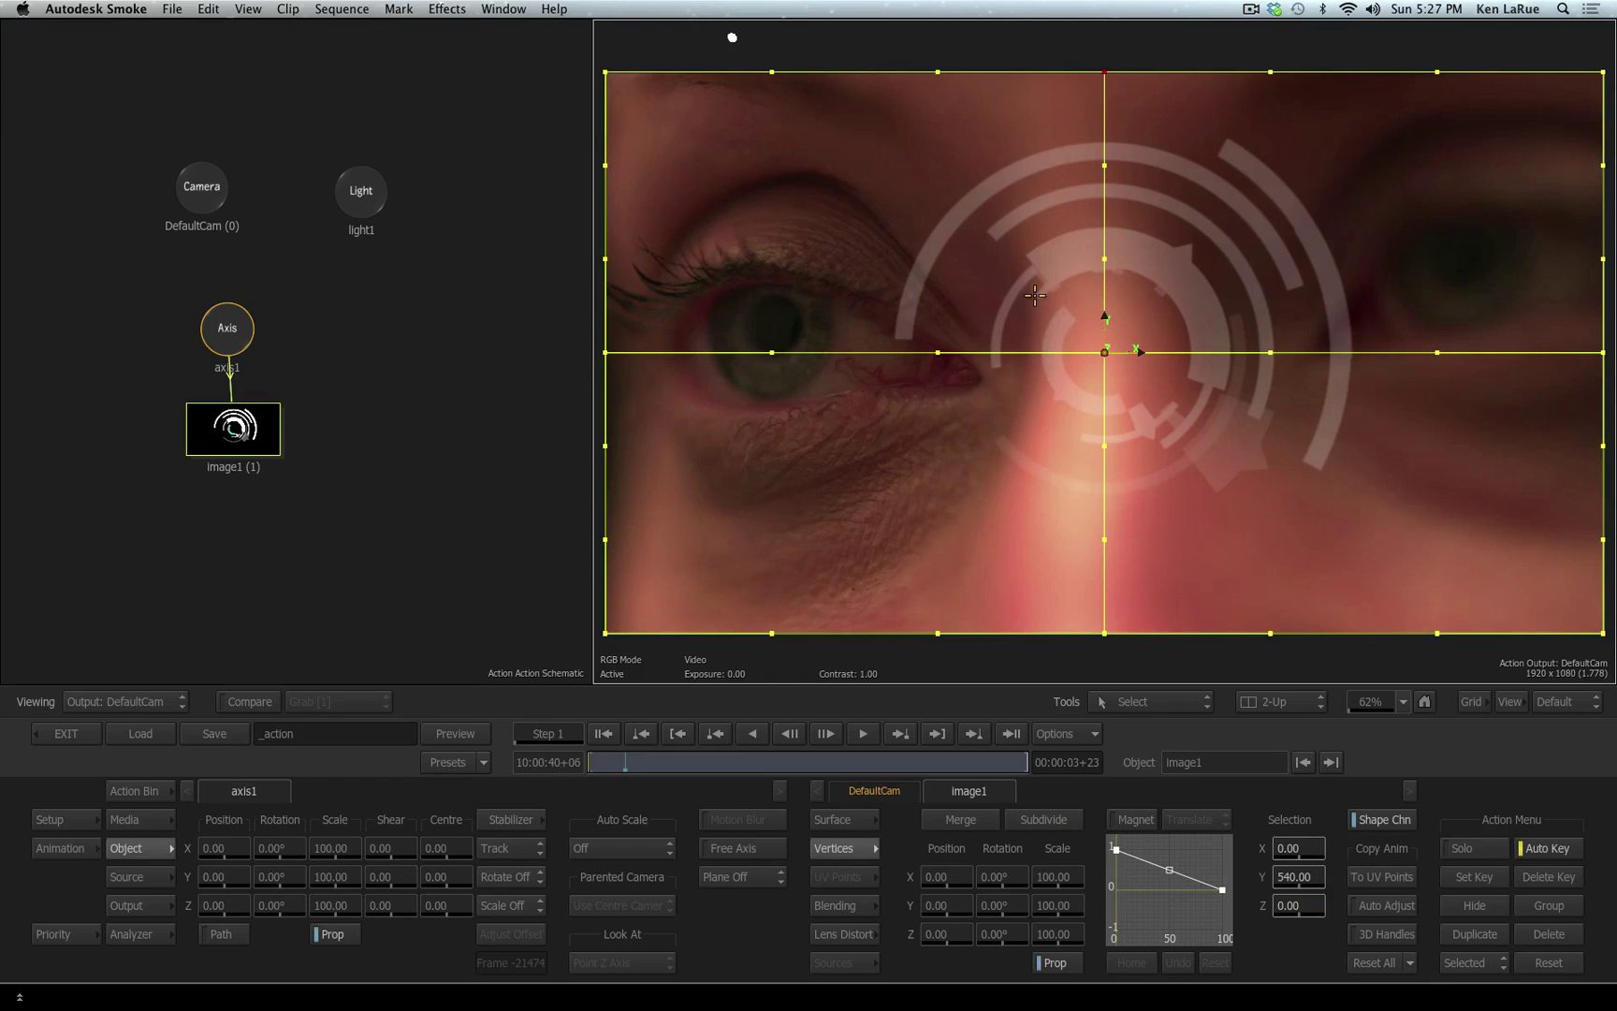
pyautogui.moveTo(1020, 284); pyautogui.dragTo(1248, 483)
pyautogui.moveTo(947, 936); pyautogui.dragTo(1052, 933)
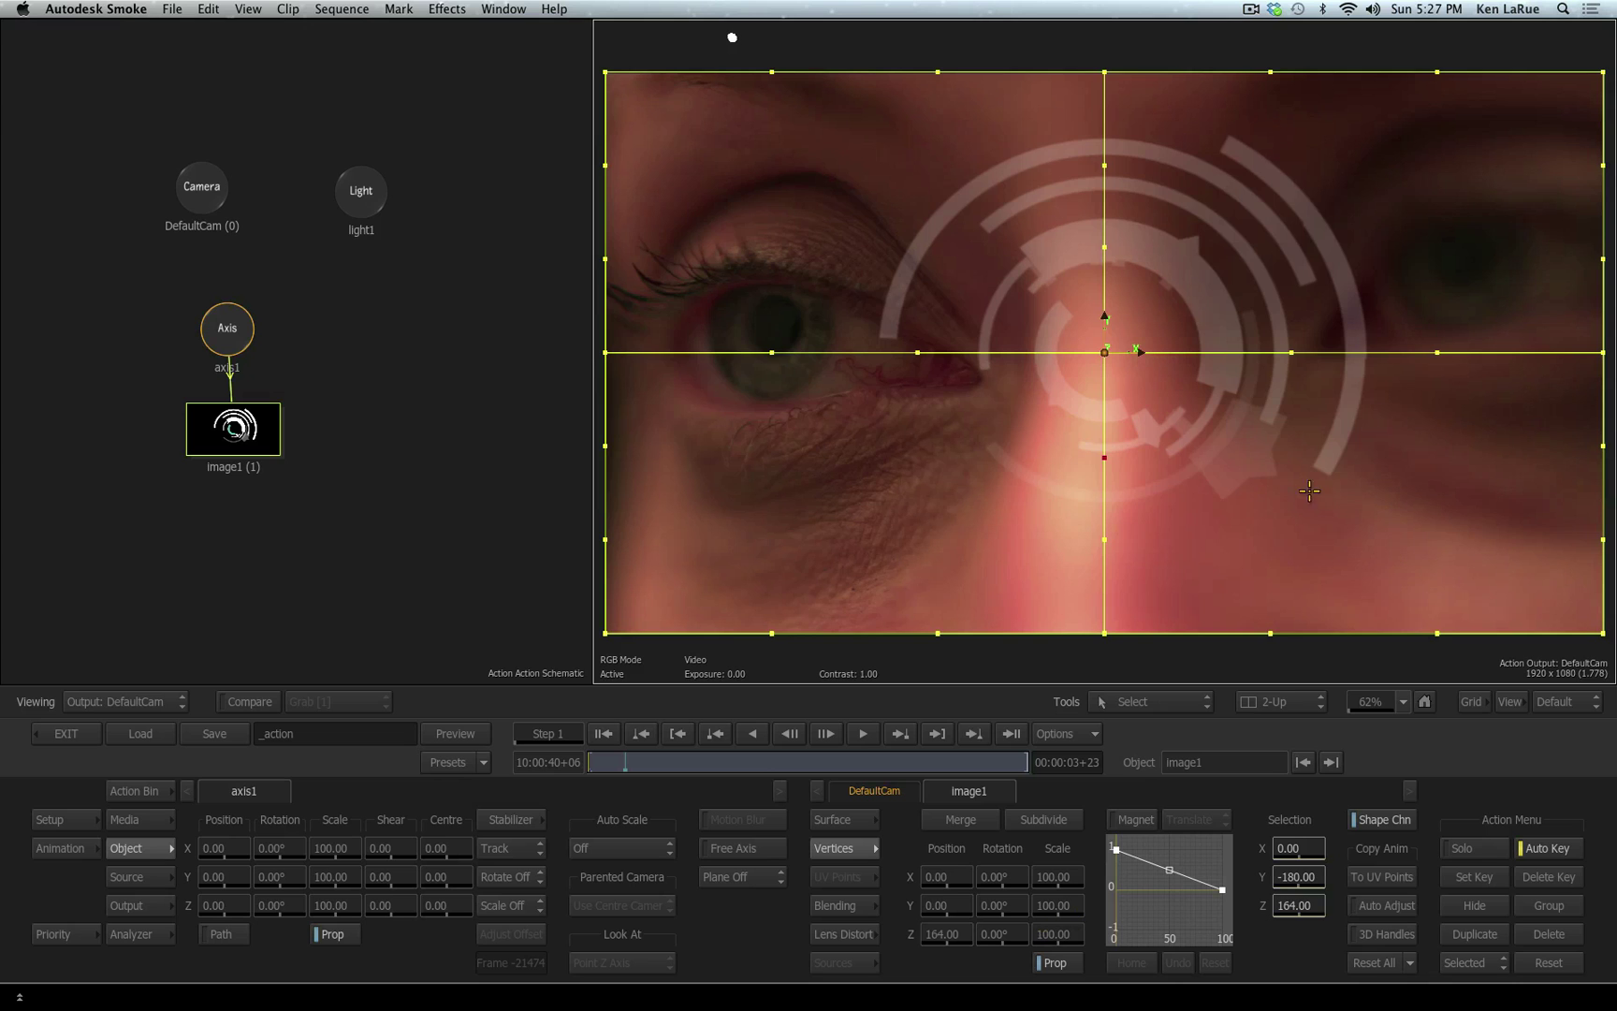
# Rotate axis1 58° in Y, bend the upper and lower centre tangents toward the bulge and bring the centre vertex to Z 177.
pyautogui.moveTo(279, 879); pyautogui.dragTo(333, 900)
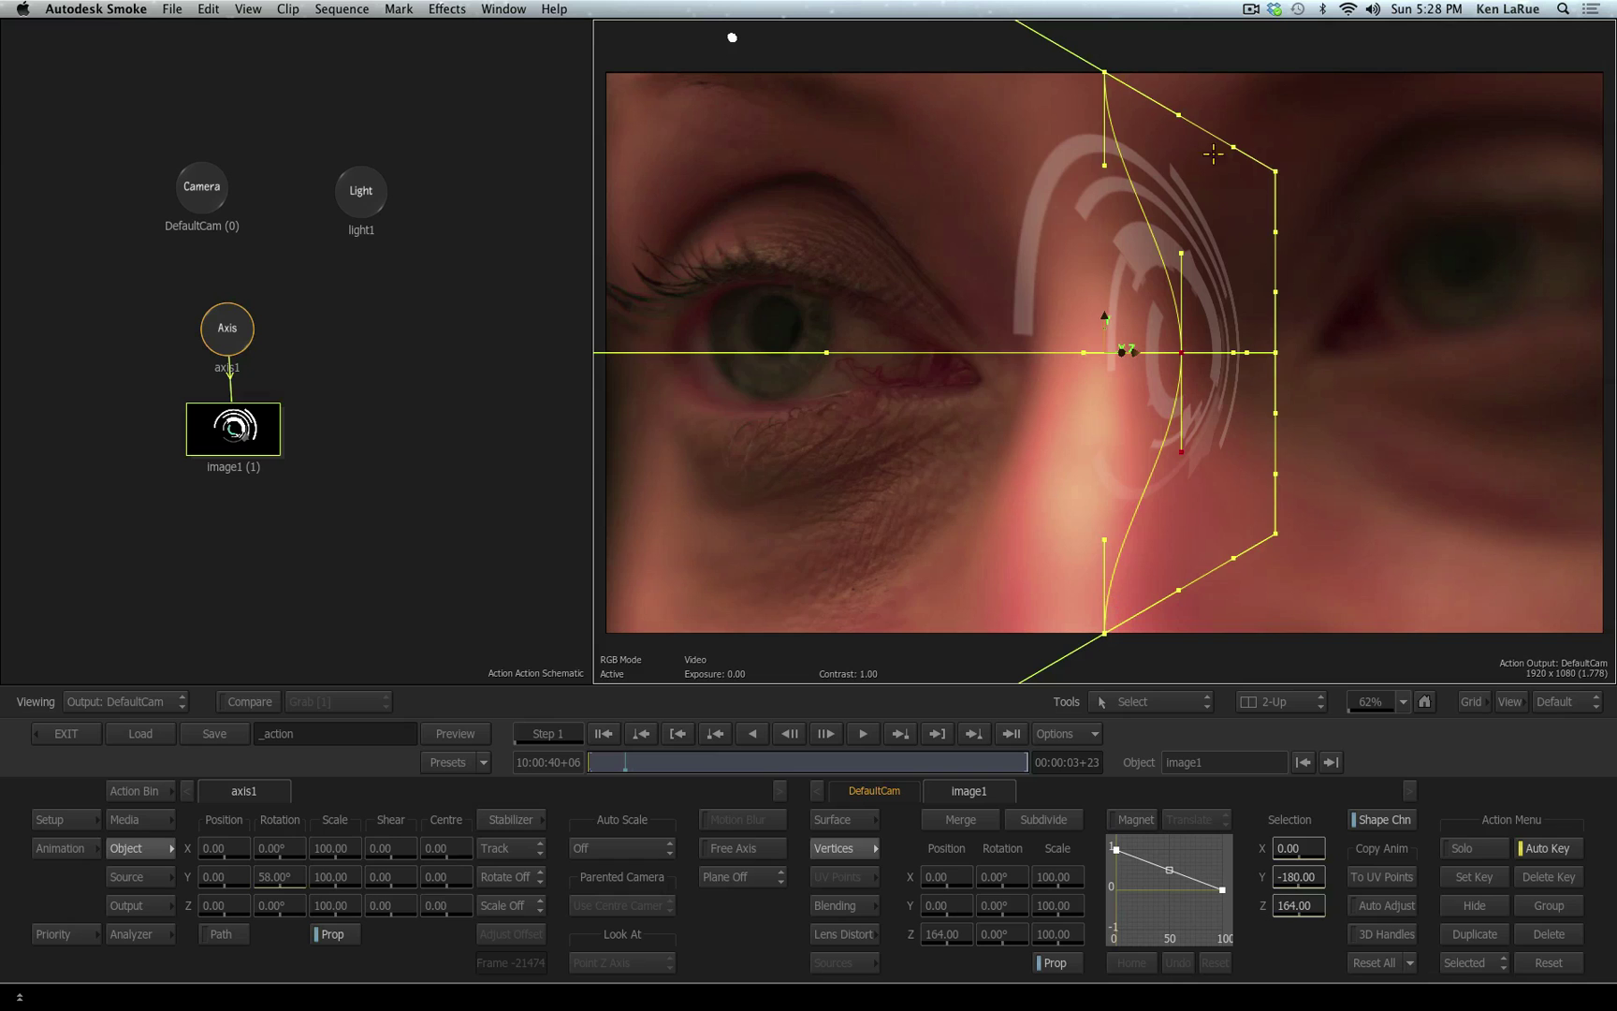
pyautogui.moveTo(1101, 166); pyautogui.dragTo(1127, 154)
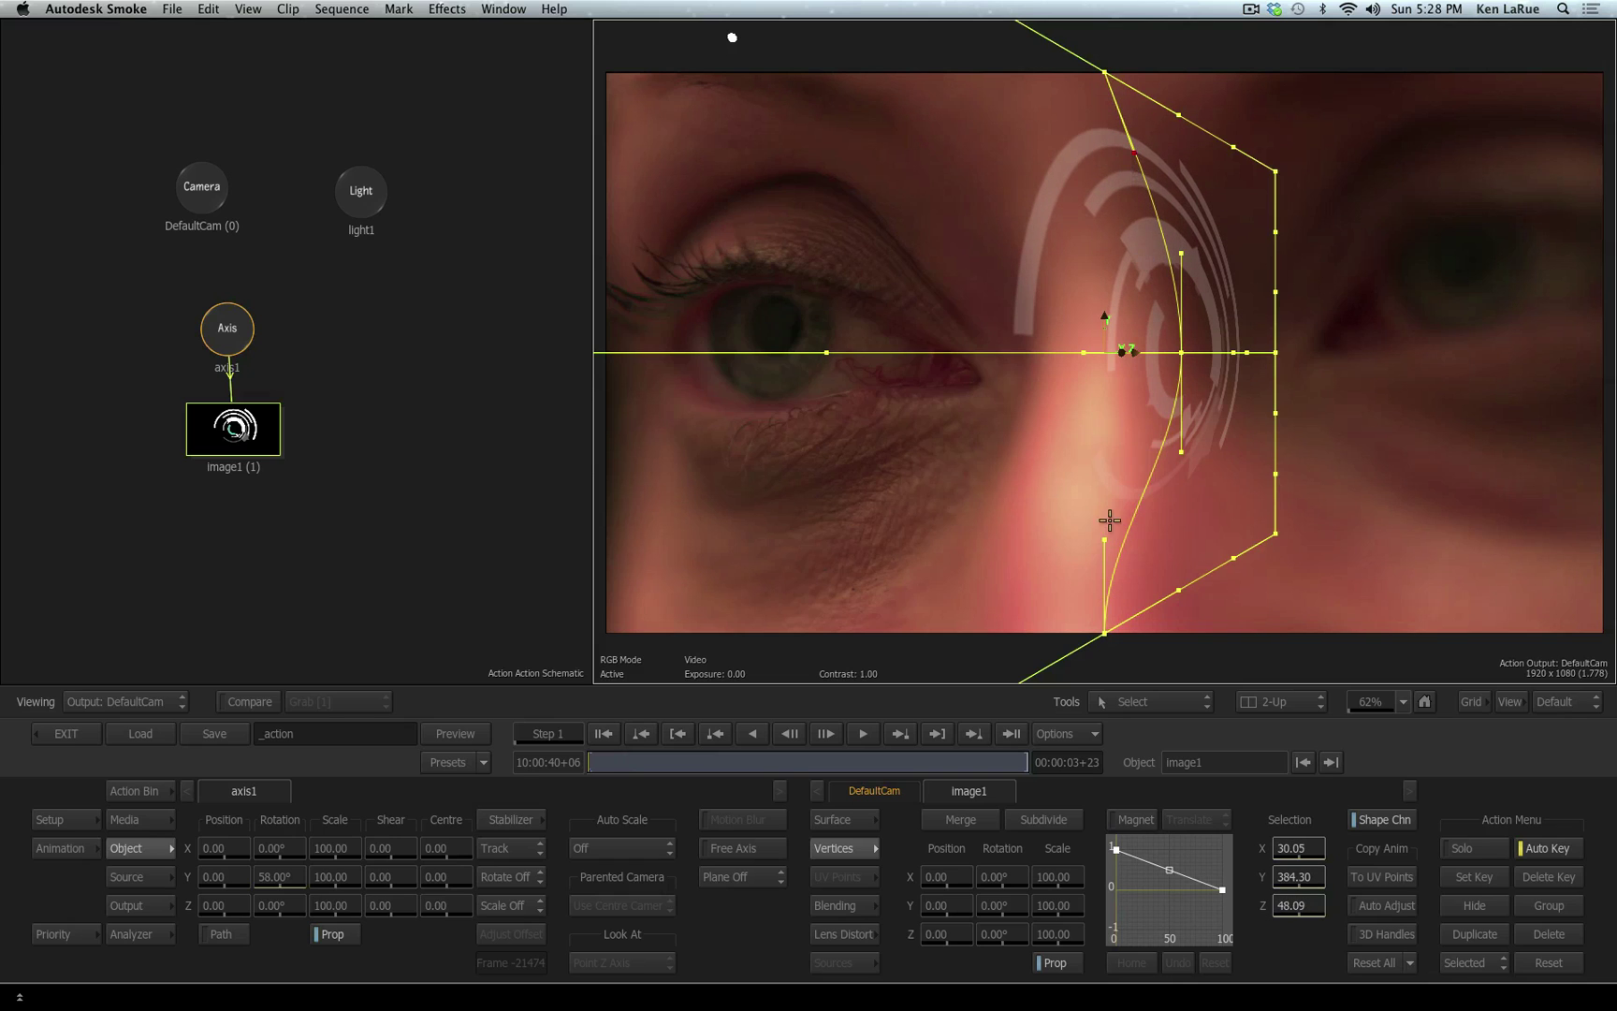
pyautogui.moveTo(1104, 540); pyautogui.dragTo(1133, 550)
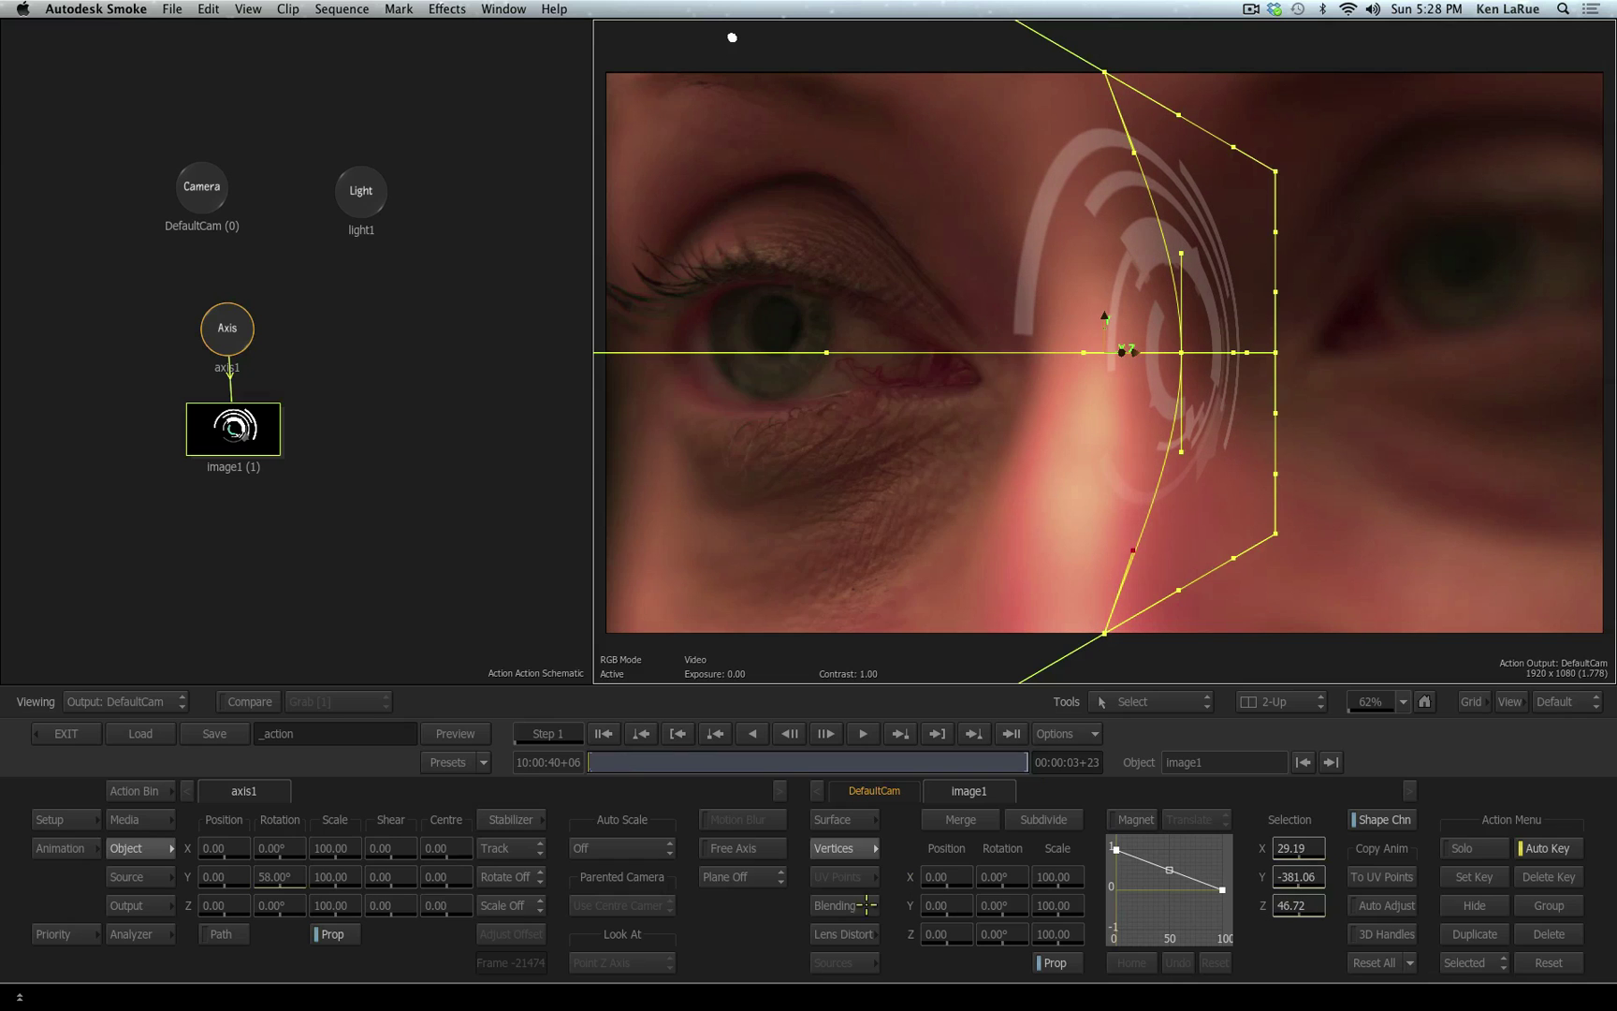
pyautogui.click(1181, 352)
pyautogui.moveTo(949, 936); pyautogui.dragTo(983, 934)
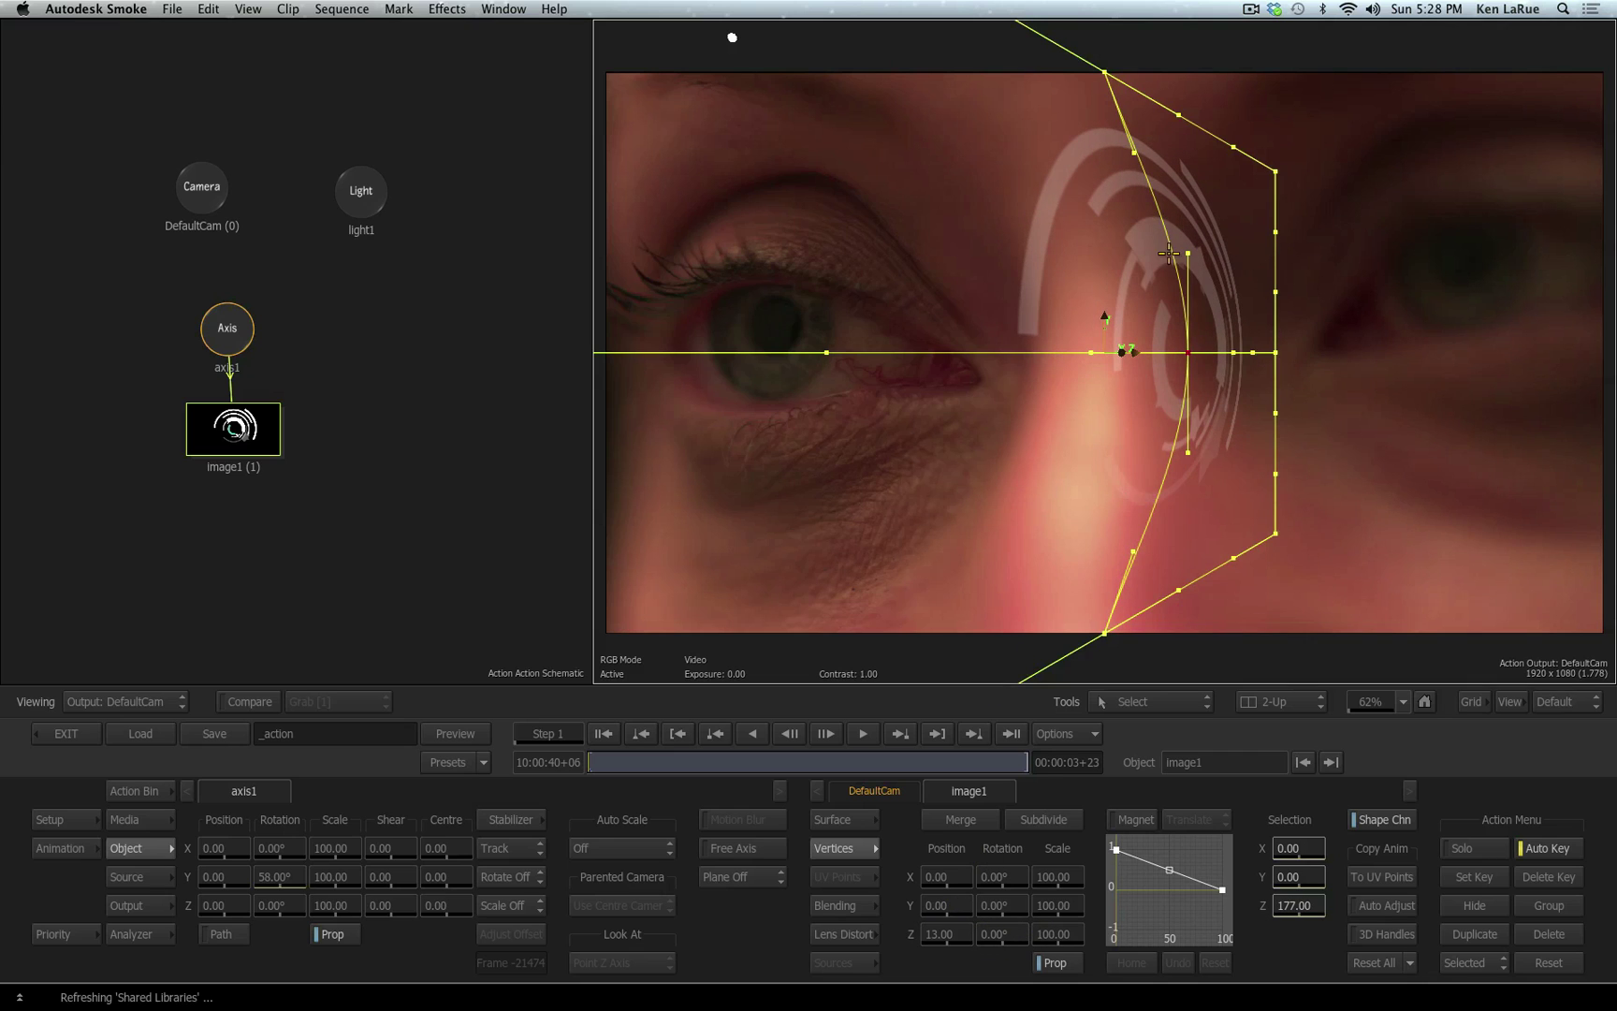
# Reset the axis1 Y rotation to its default and scrub through the shot to check the curved graphic.
pyautogui.rightClick(273, 877)
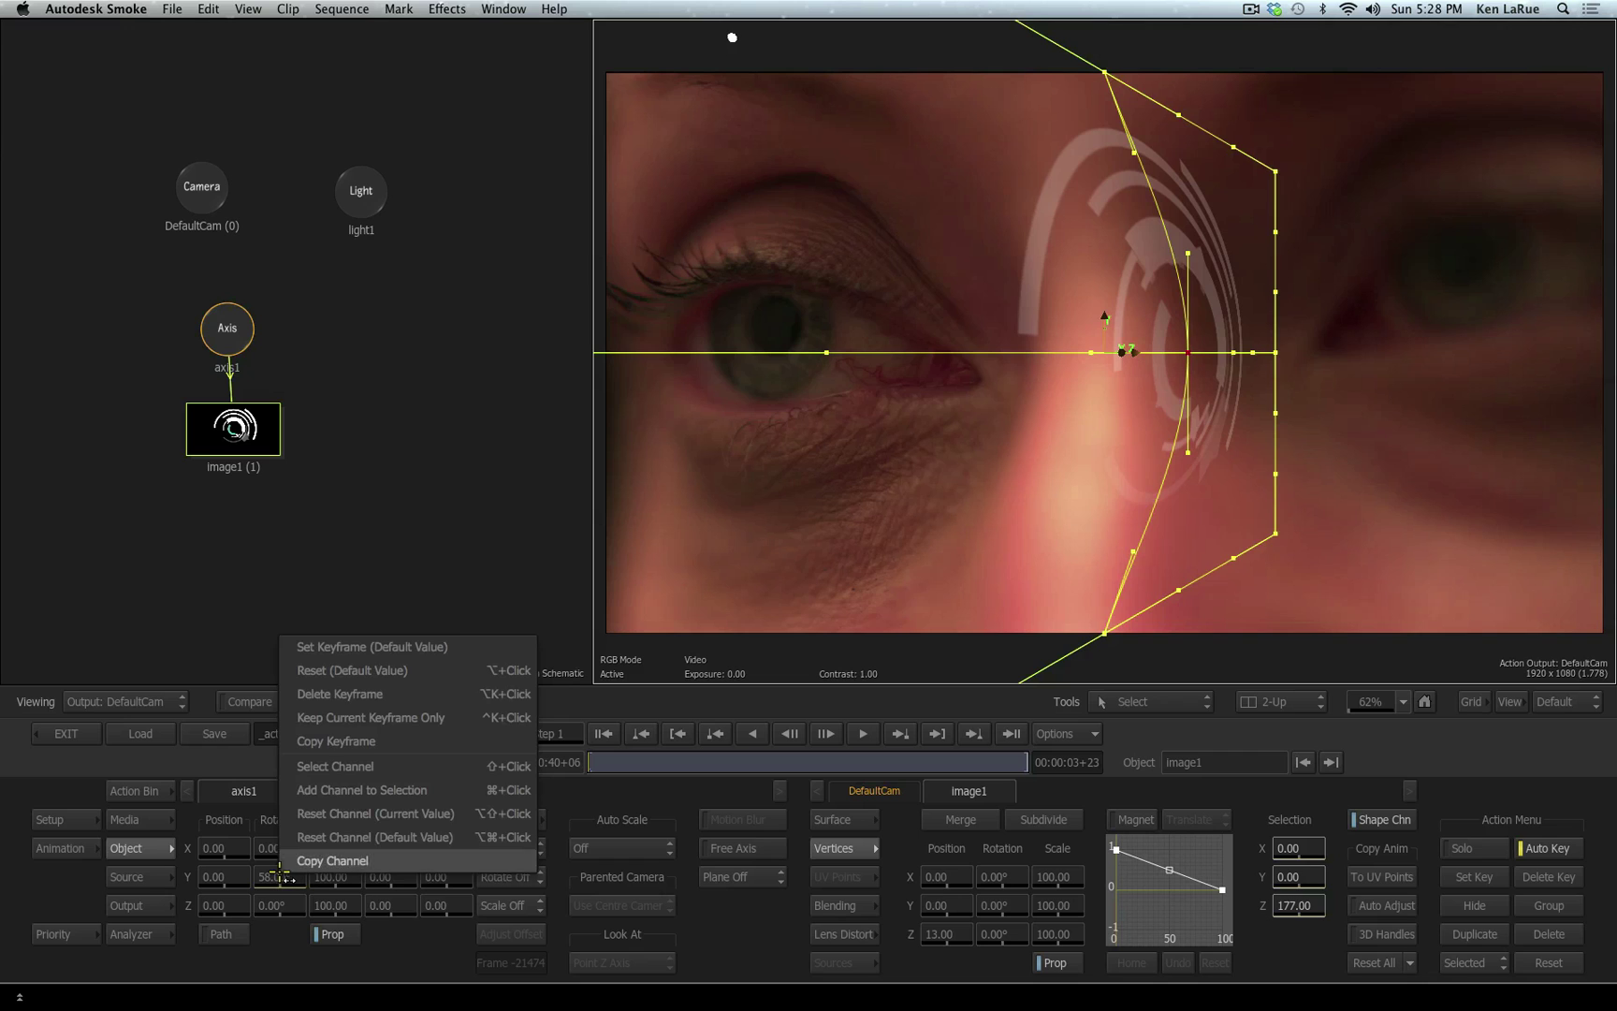
pyautogui.click(372, 670)
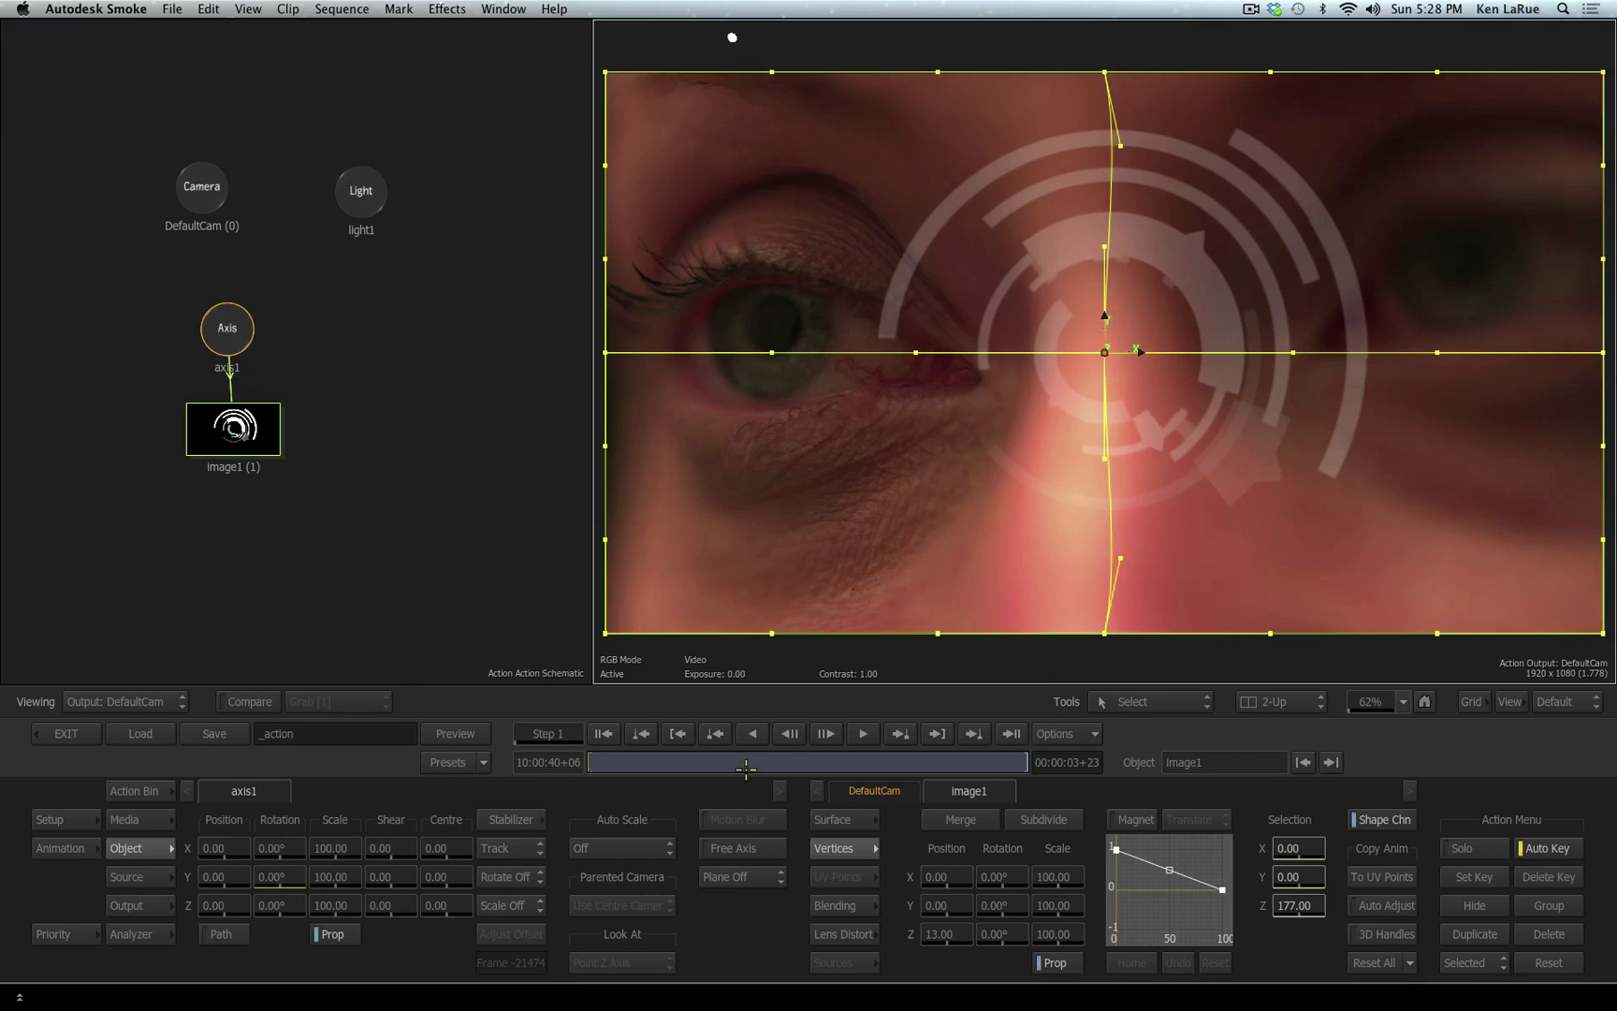
pyautogui.moveTo(670, 762); pyautogui.dragTo(1221, 762)
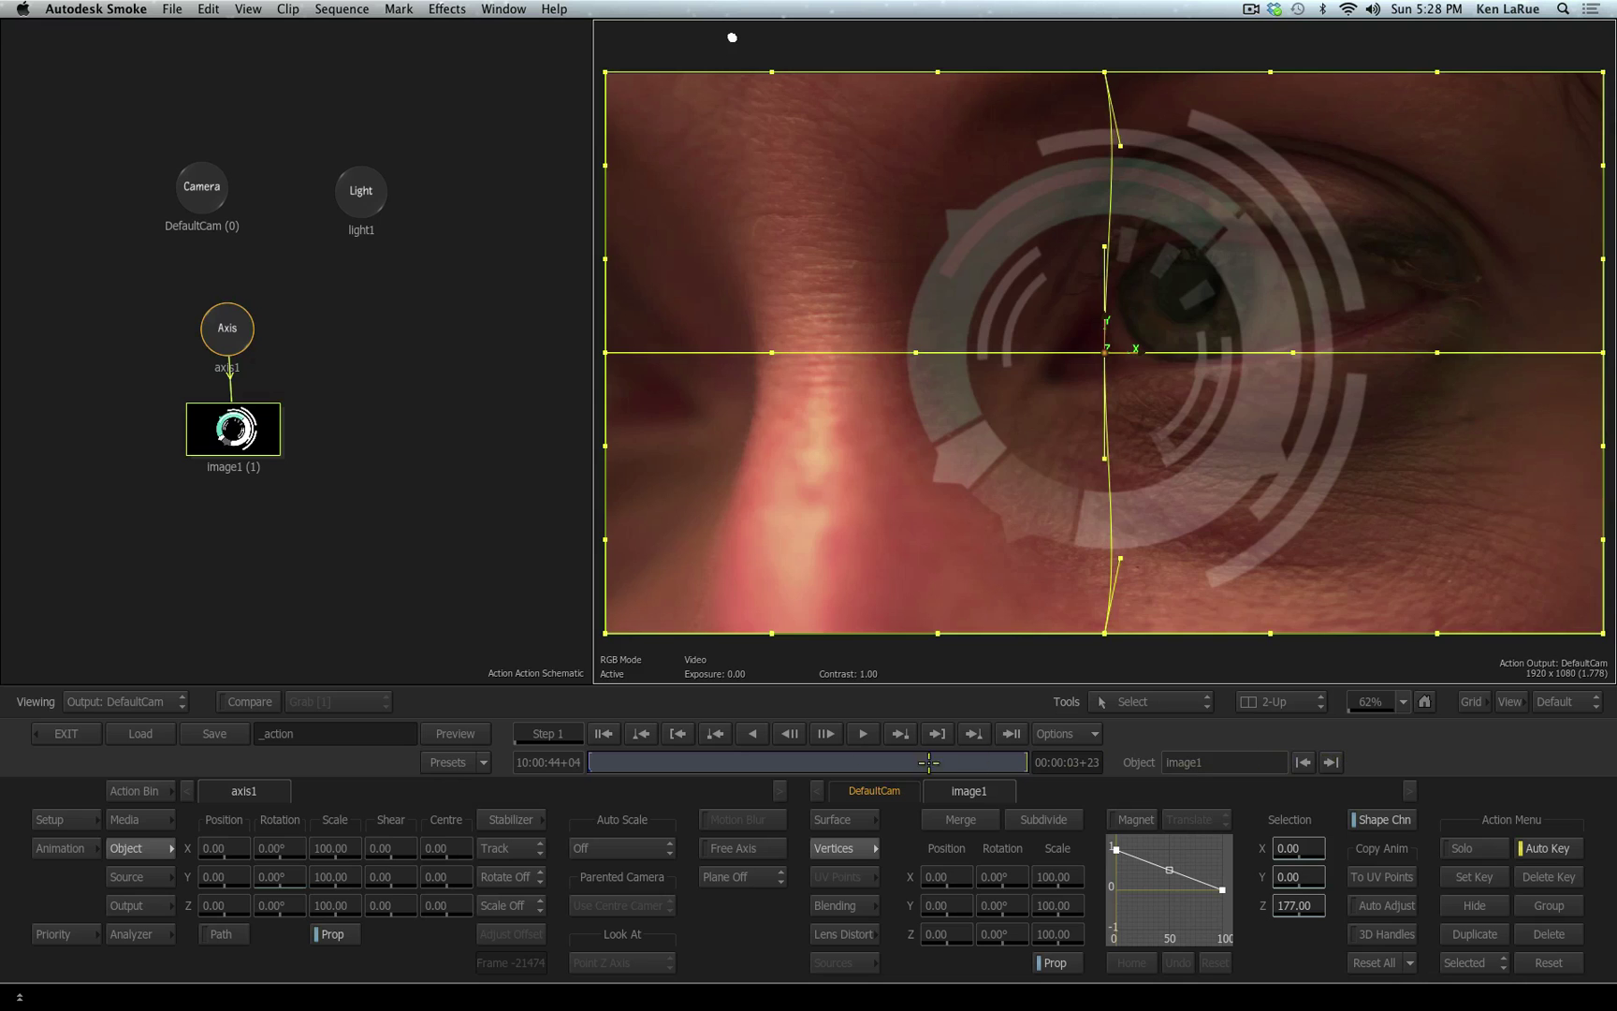
pyautogui.moveTo(928, 761); pyautogui.dragTo(426, 780)
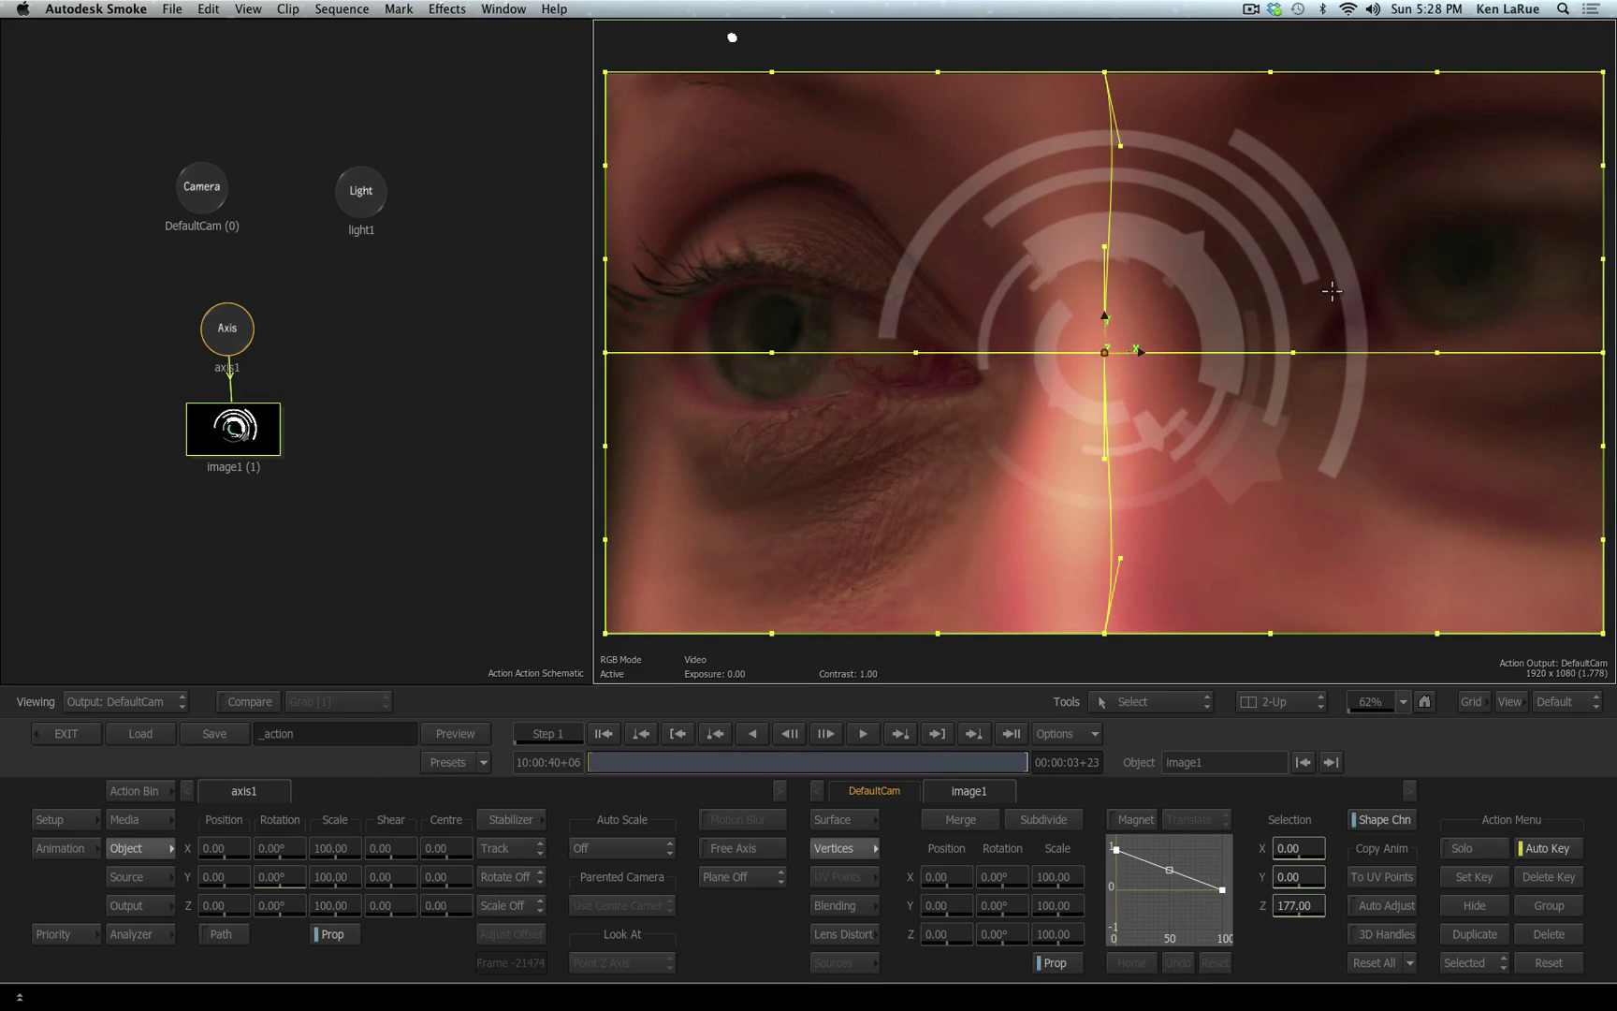
# Track the far eye's inner corner with Tracker 1 in the axis1 Stabilizer, with Auto Update Reference off.
pyautogui.moveTo(223, 328)
pyautogui.mouseDown()
pyautogui.moveTo(219, 265)
pyautogui.moveTo(215, 324)
pyautogui.moveTo(230, 300)
pyautogui.mouseUp()
pyautogui.click(510, 819)
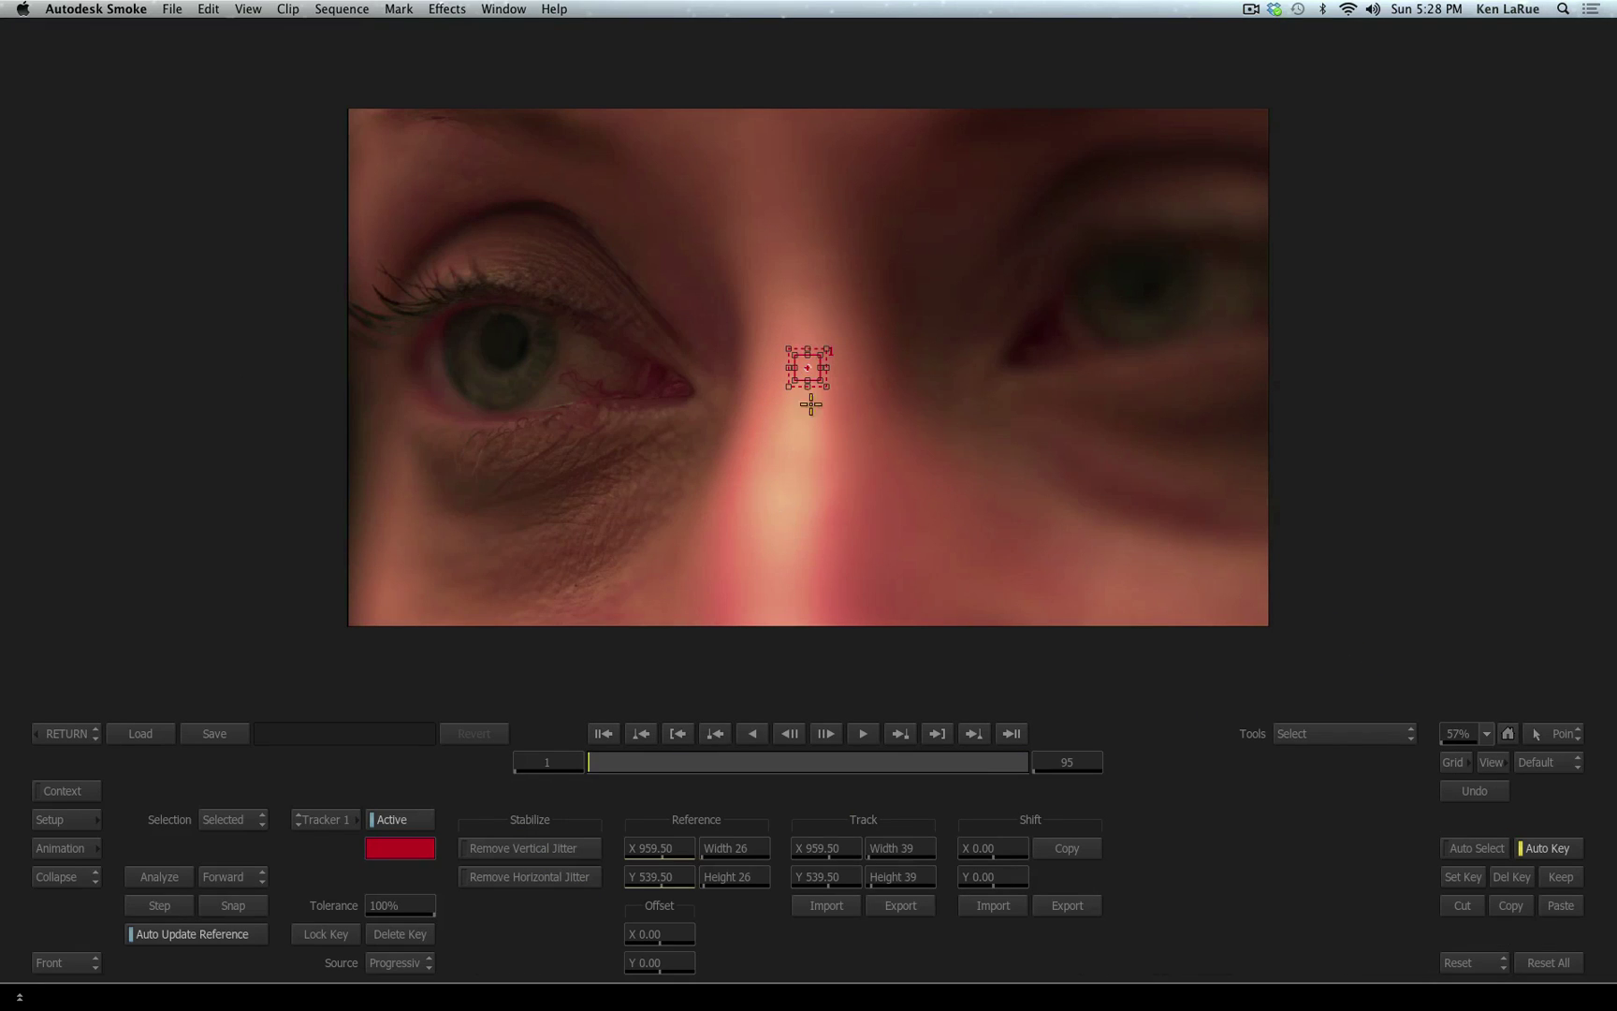
pyautogui.moveTo(808, 368); pyautogui.dragTo(1005, 365)
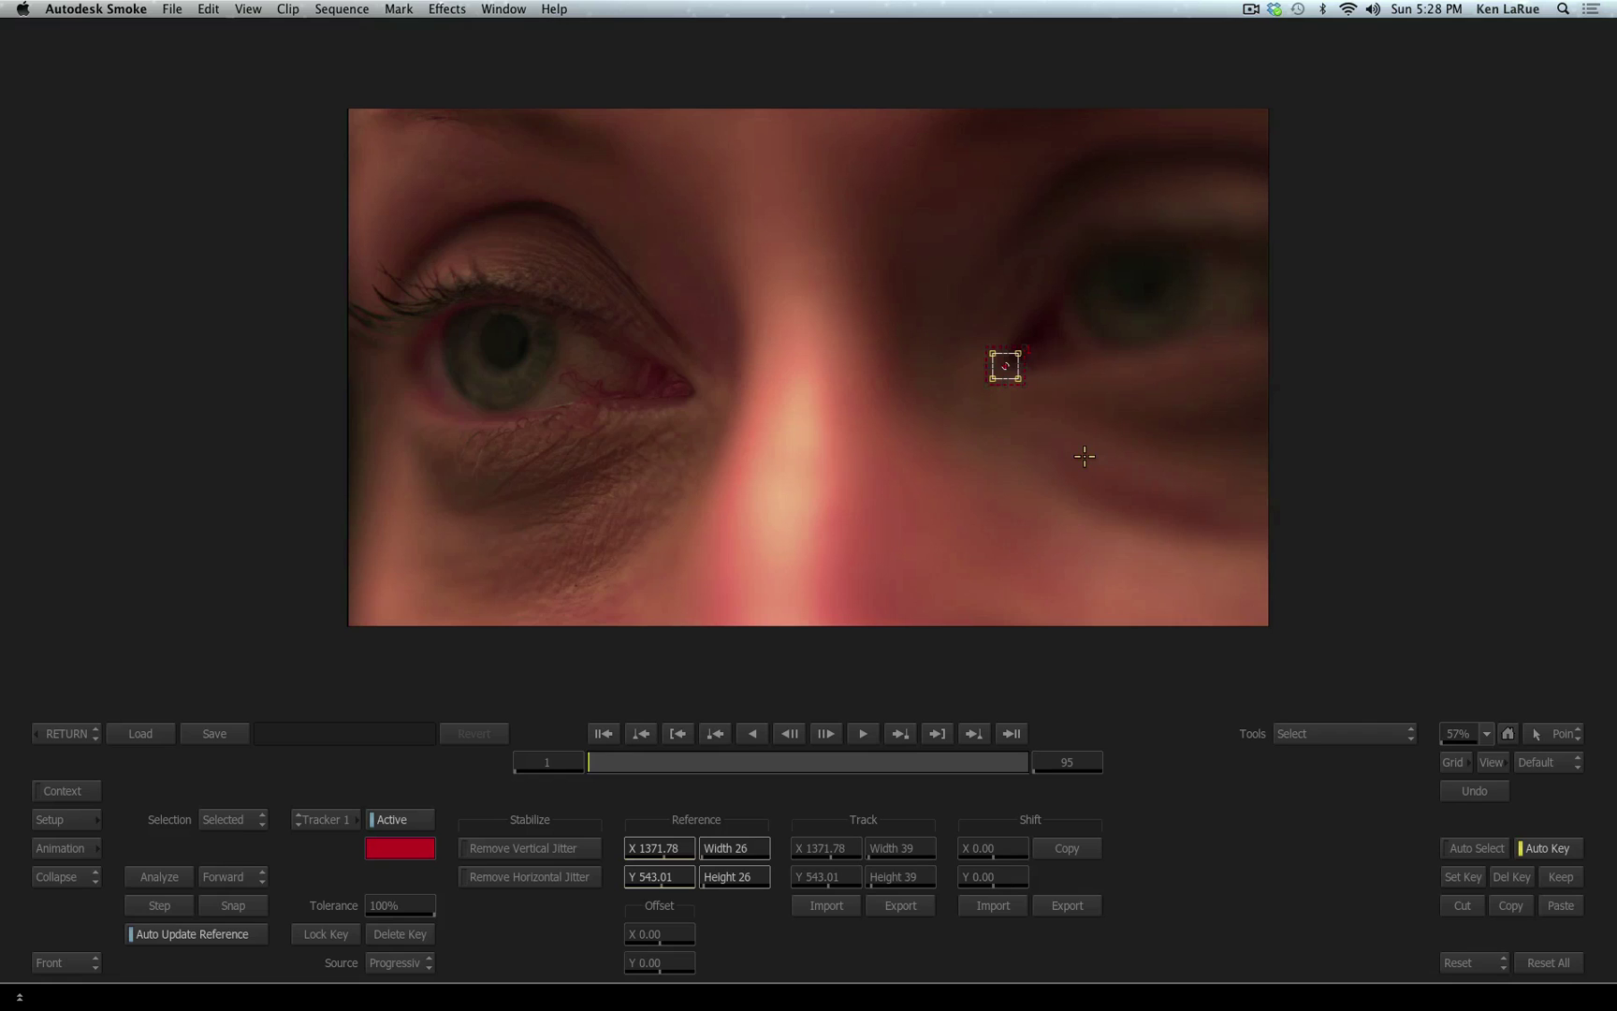
pyautogui.click(214, 932)
pyautogui.click(165, 876)
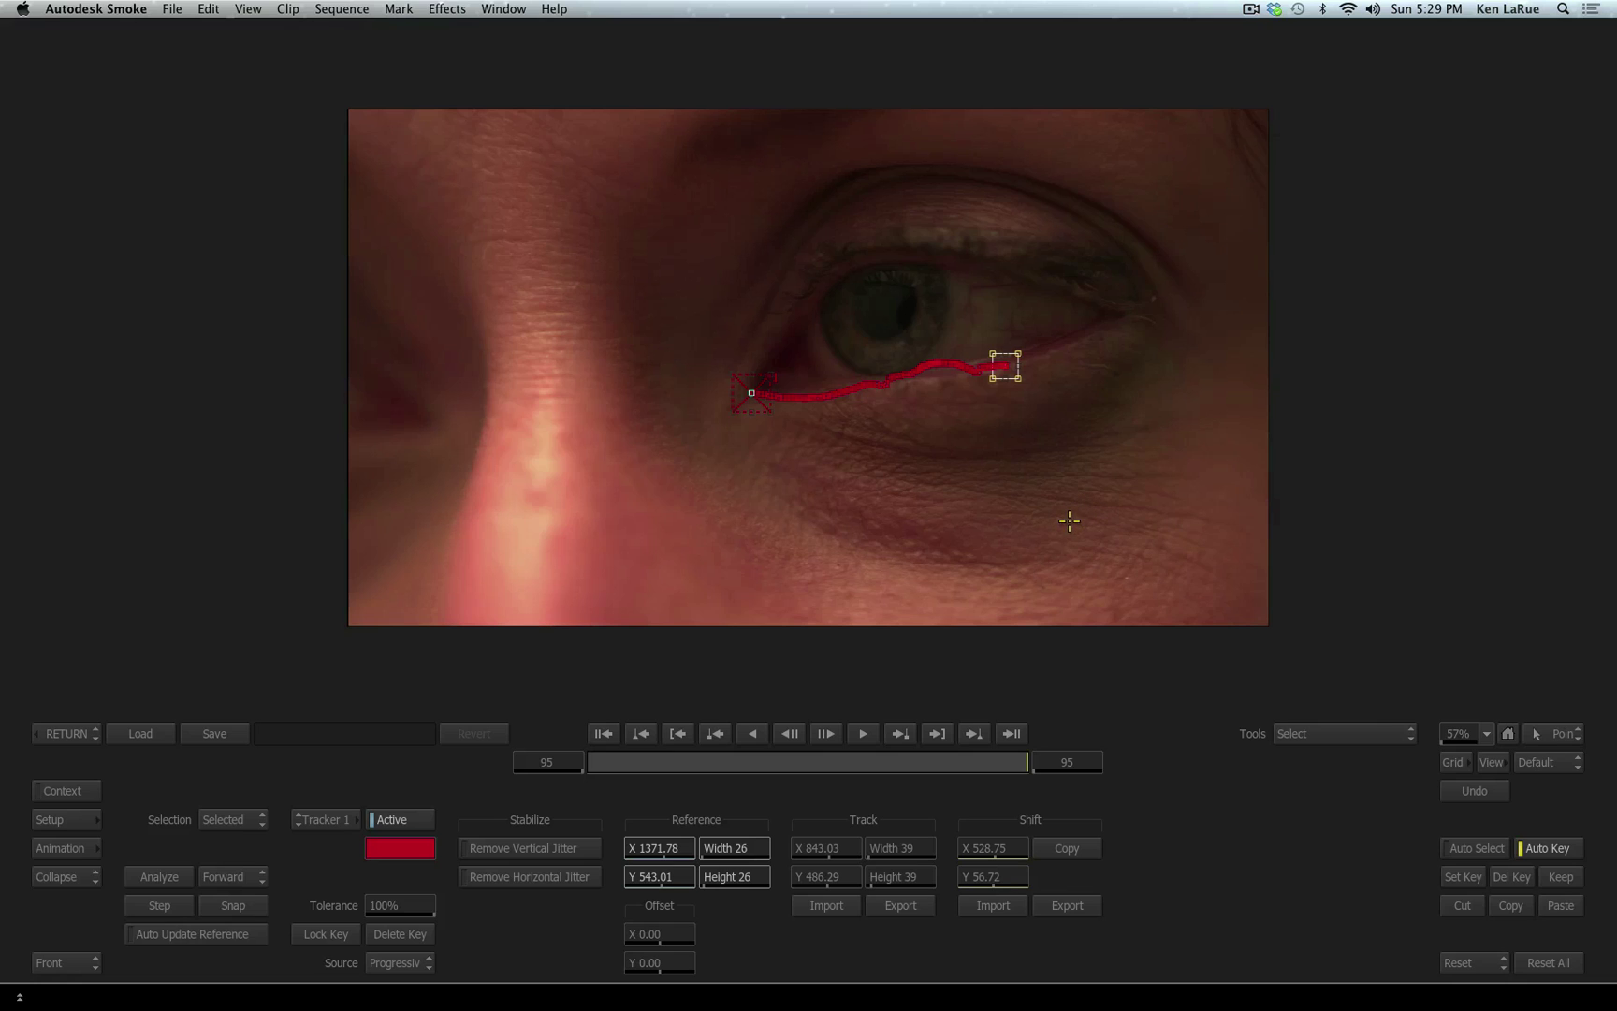
# Open the tracker animation curves, filter them to Animated channels and set their expansion to Exp & Col.
pyautogui.click(65, 847)
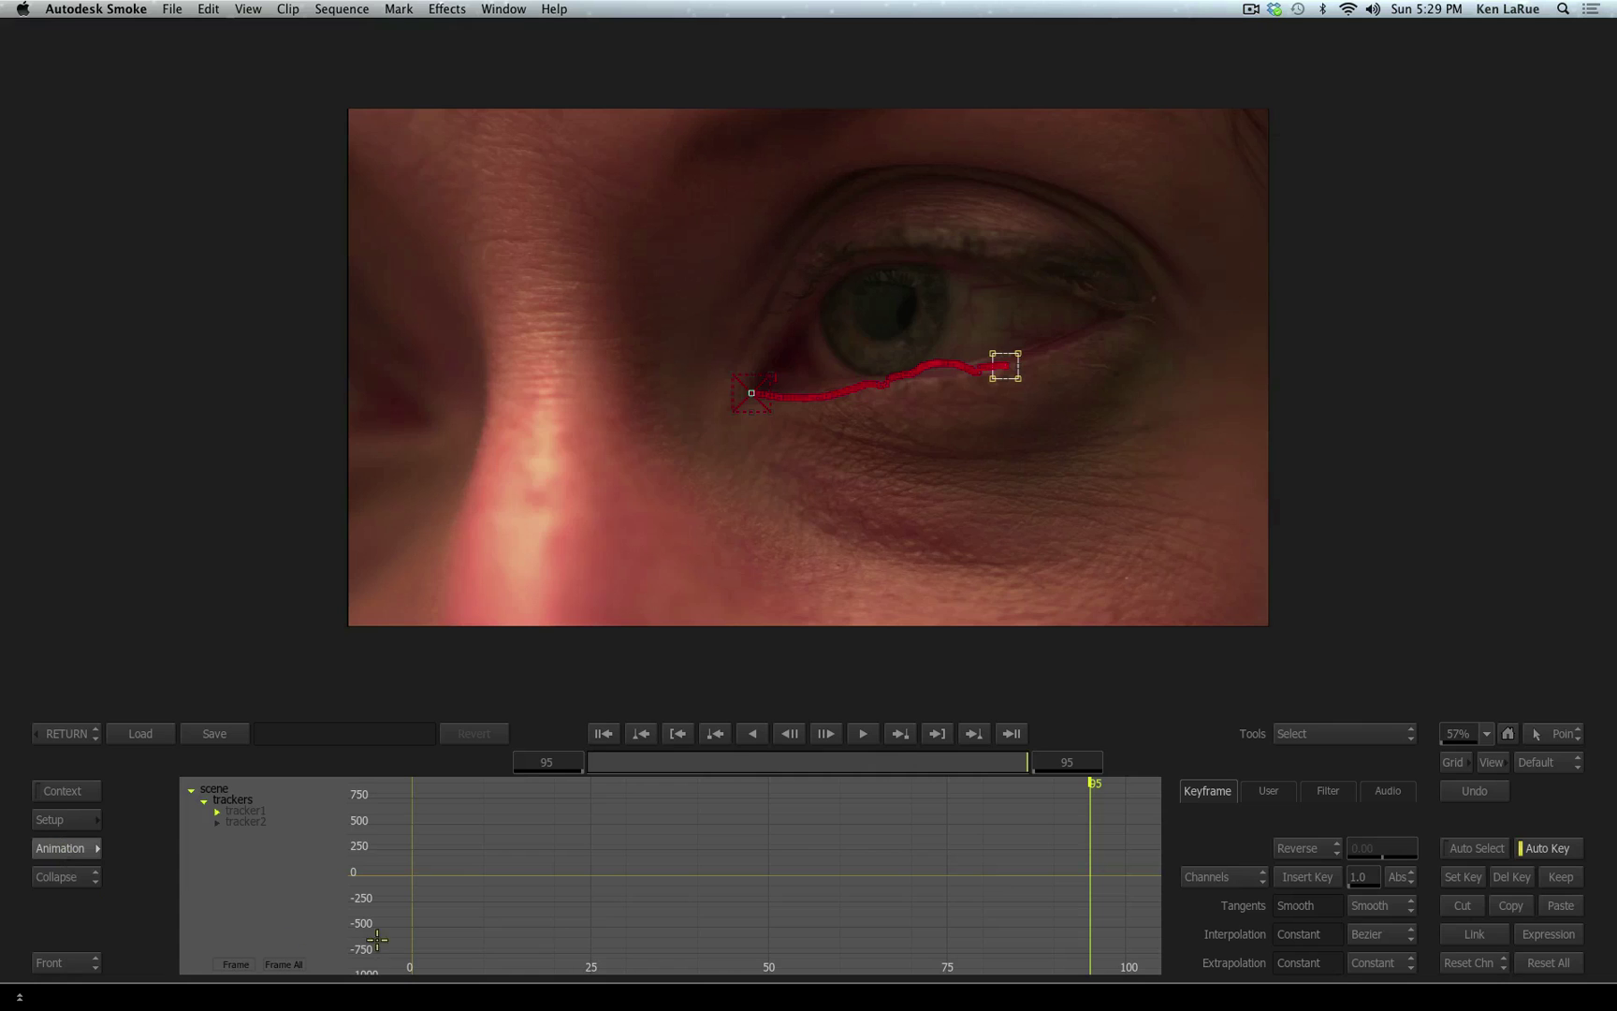
pyautogui.click(1327, 791)
pyautogui.click(1306, 847)
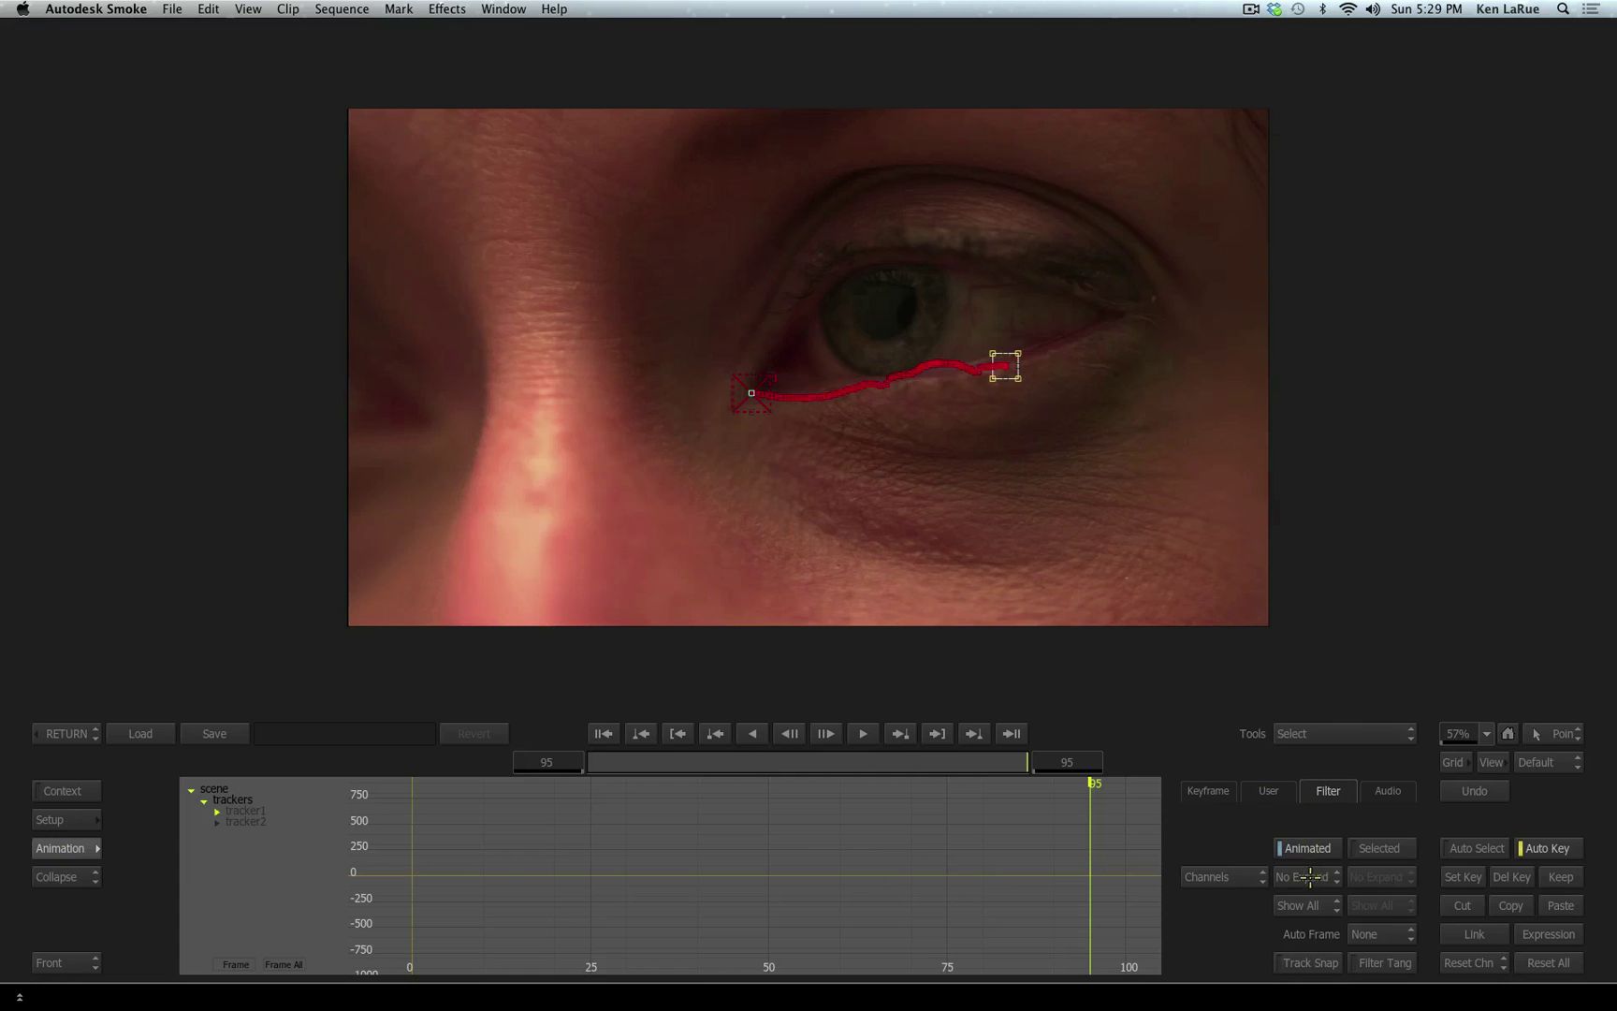
pyautogui.click(1310, 877)
pyautogui.click(1317, 830)
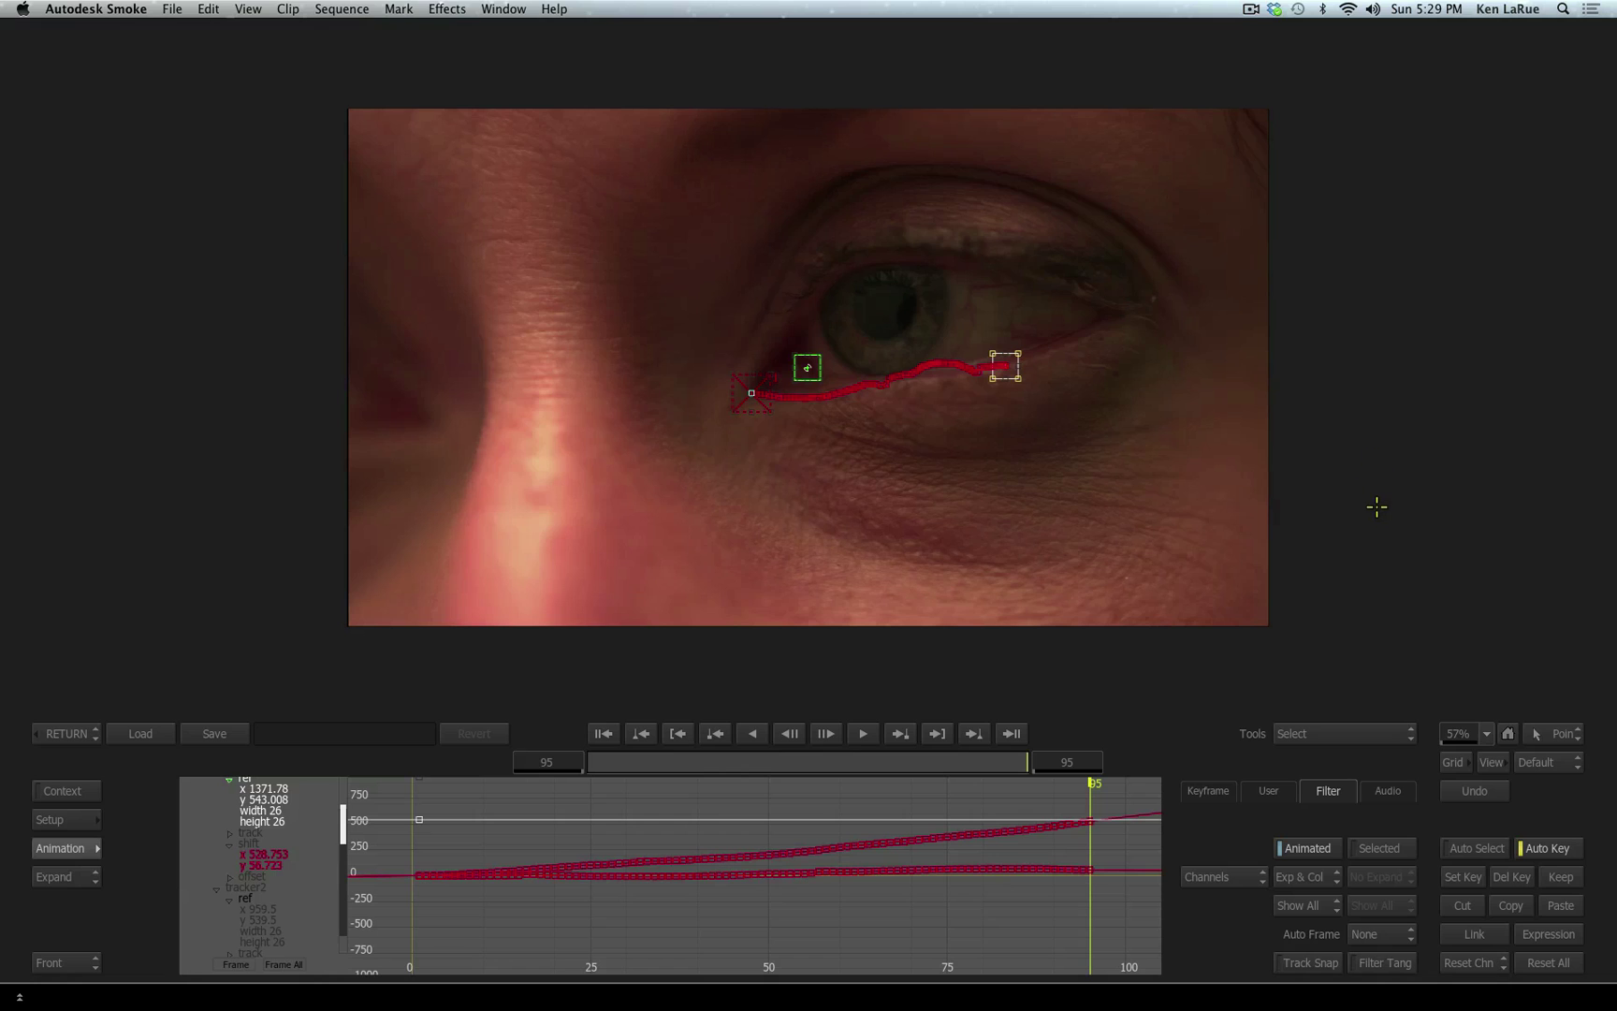
# Select all keyframes of the tracker curves and reduce them with the Simplify function.
pyautogui.click(1205, 791)
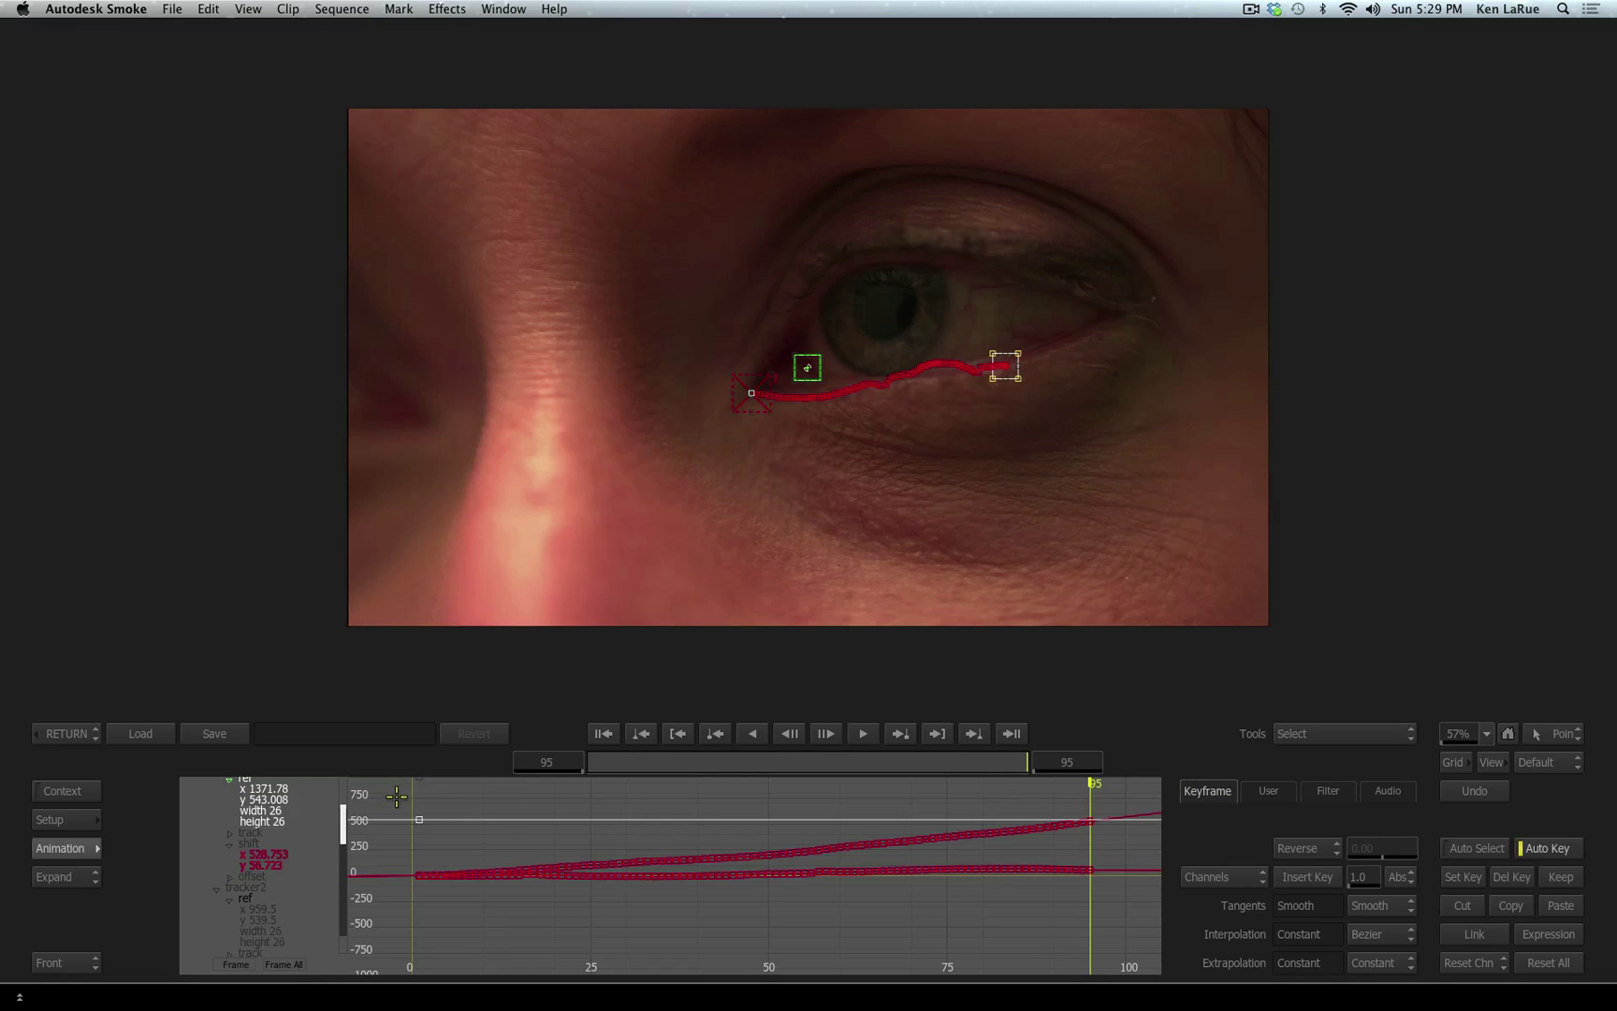
pyautogui.moveTo(382, 808); pyautogui.dragTo(1134, 956)
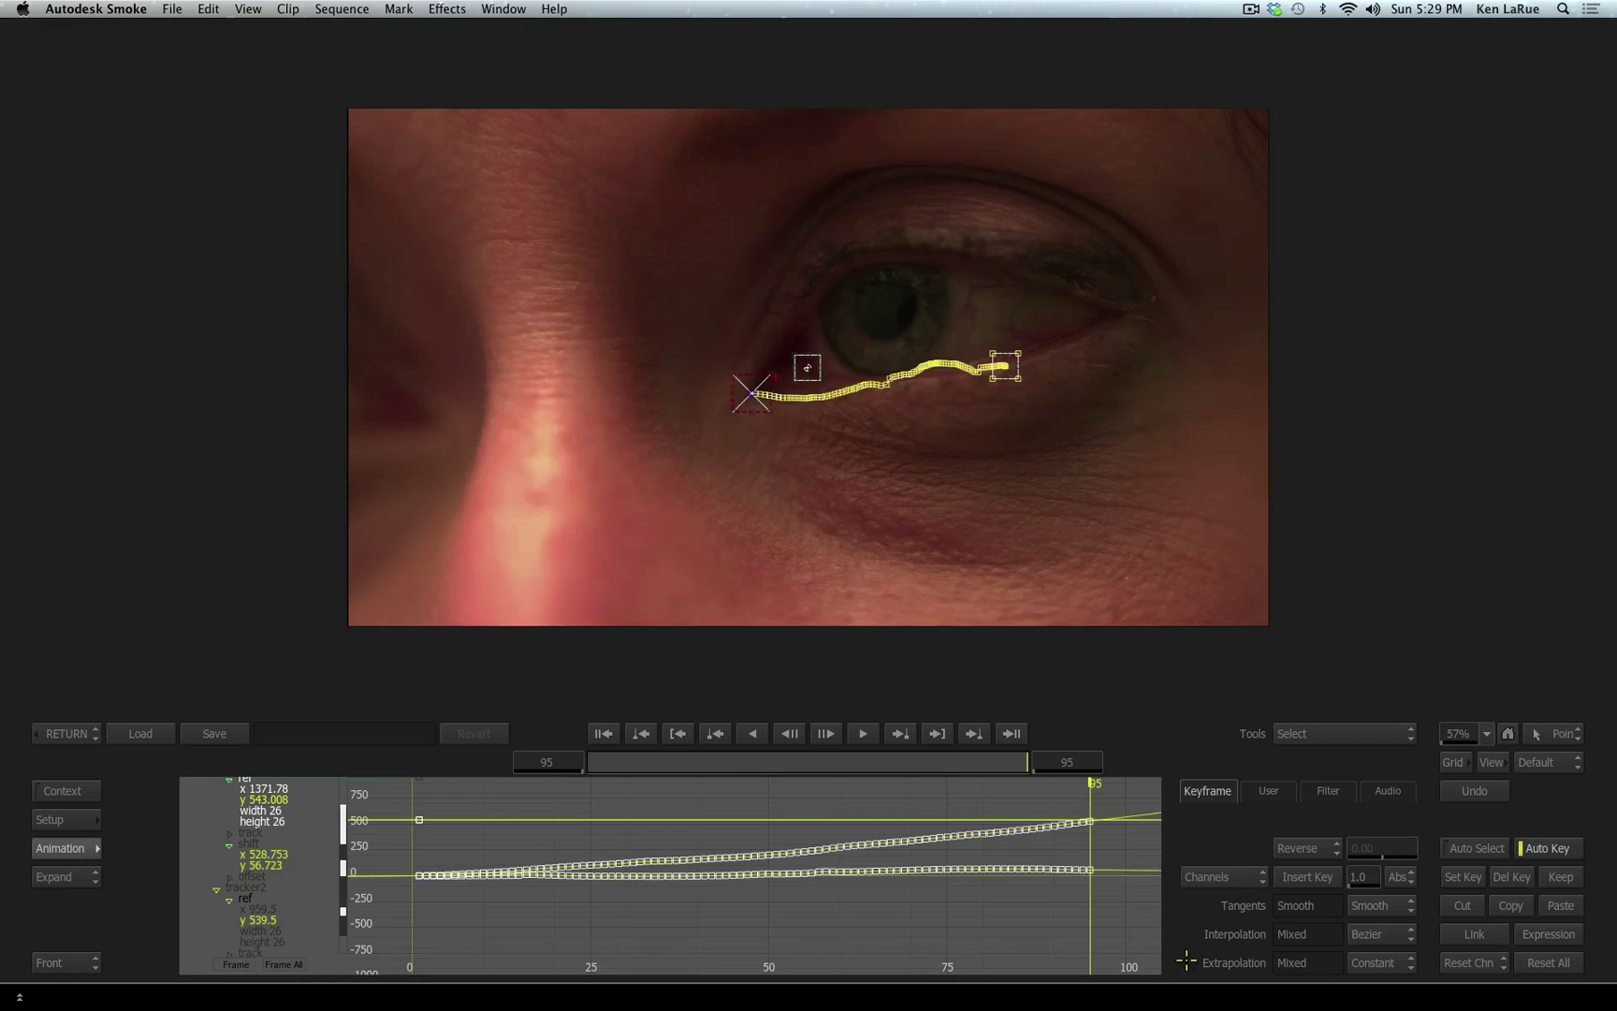
pyautogui.click(1282, 852)
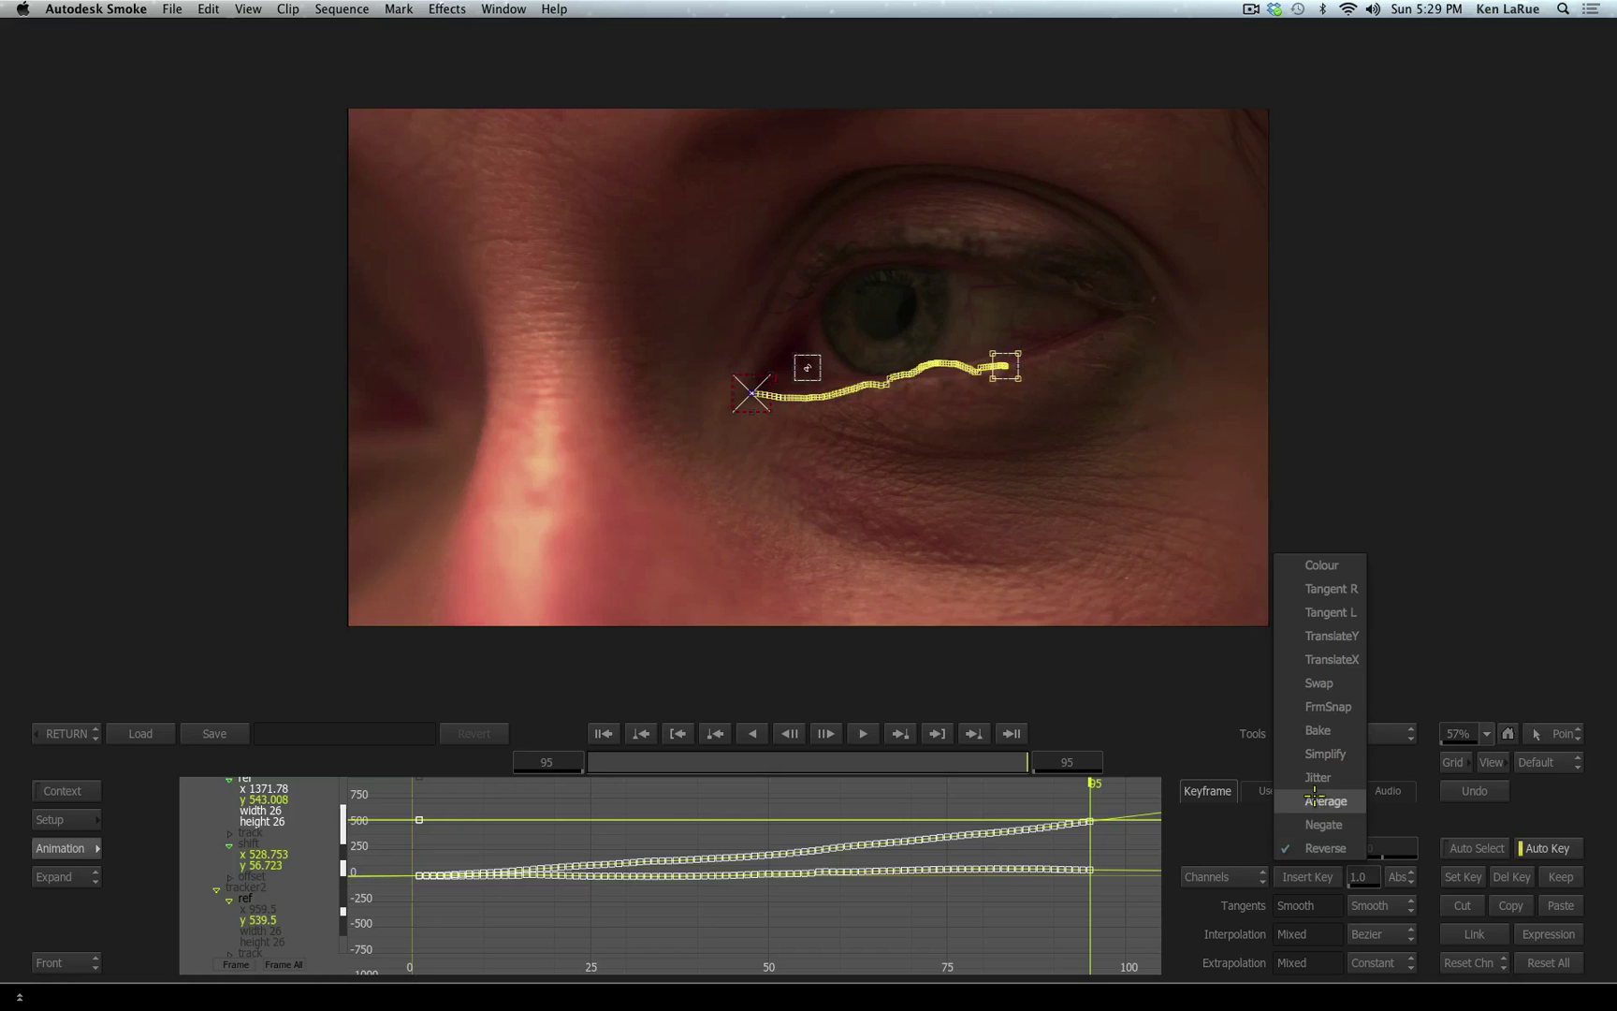
pyautogui.click(1322, 754)
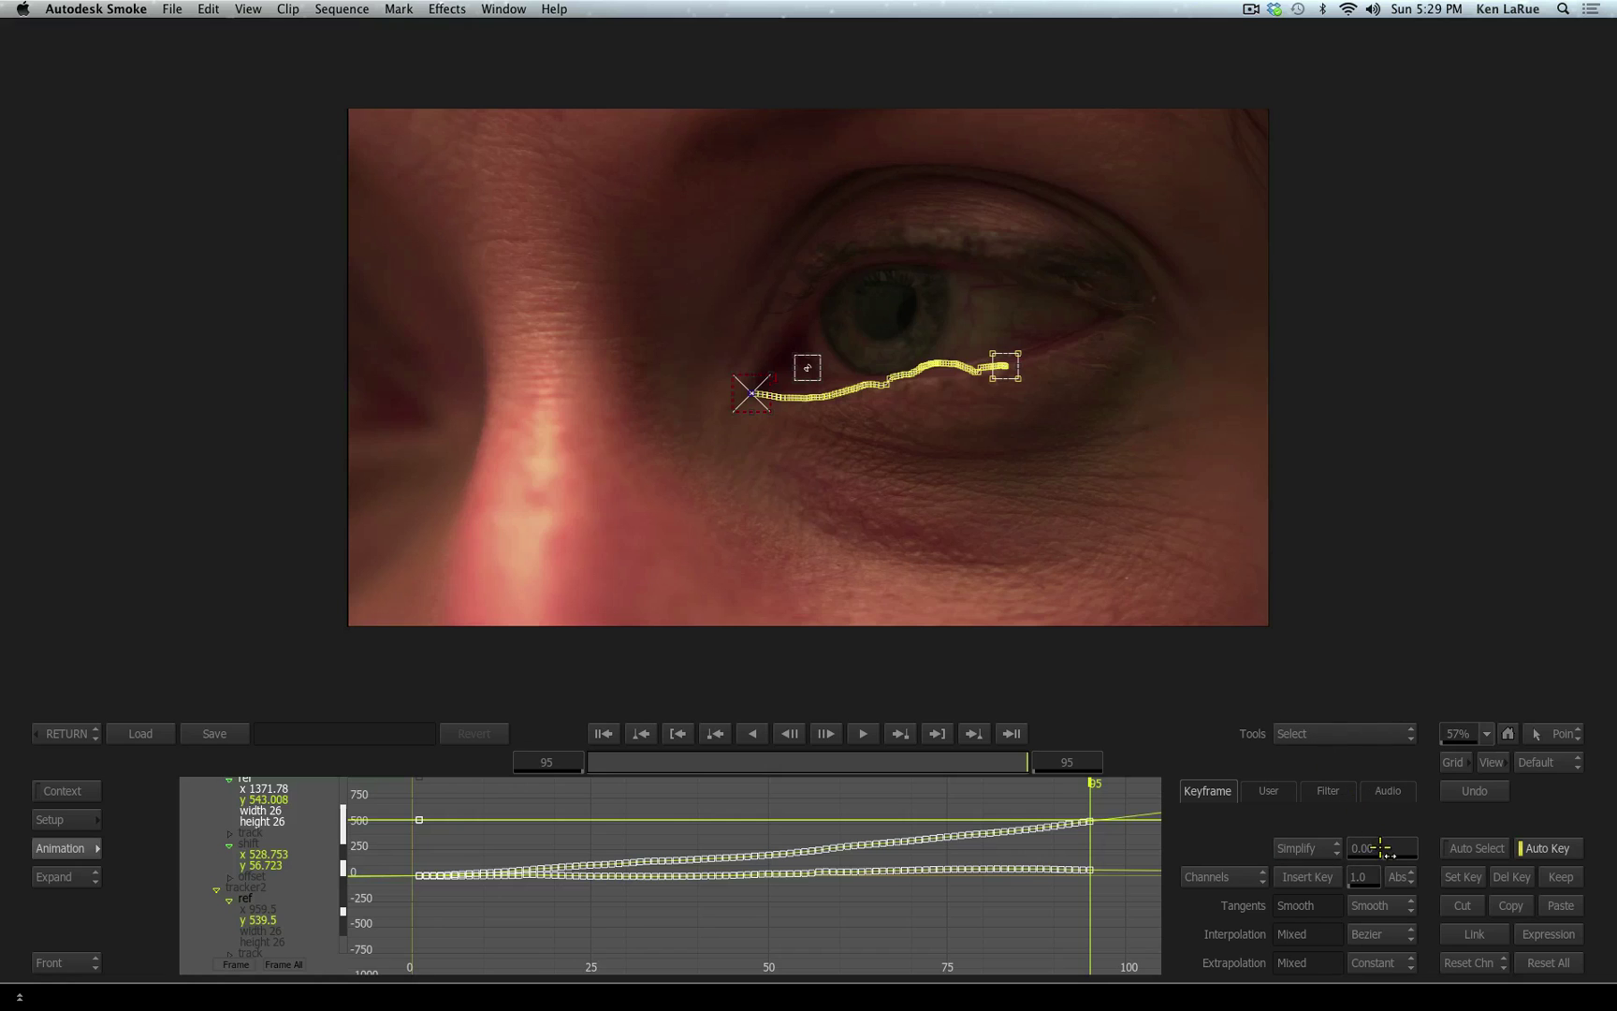
pyautogui.moveTo(1385, 846); pyautogui.dragTo(1393, 848)
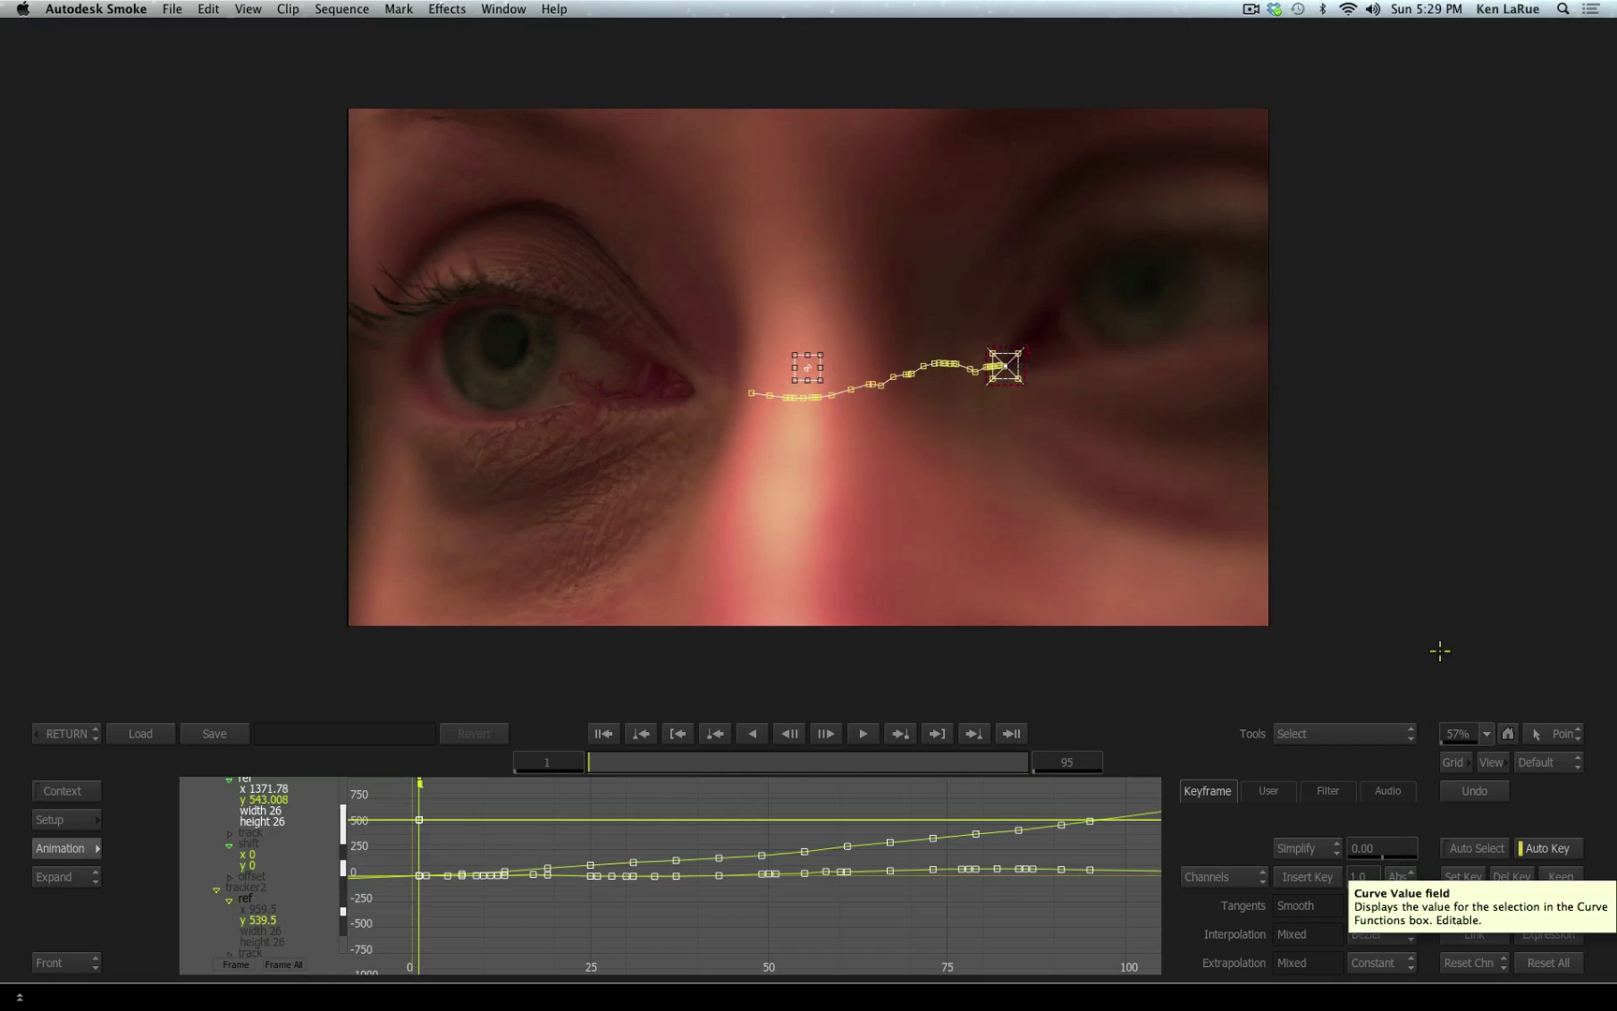
# Delete the Tracker 1 shift keyframes around frame 17 from the animation curves.
pyautogui.moveTo(613, 766); pyautogui.dragTo(663, 766)
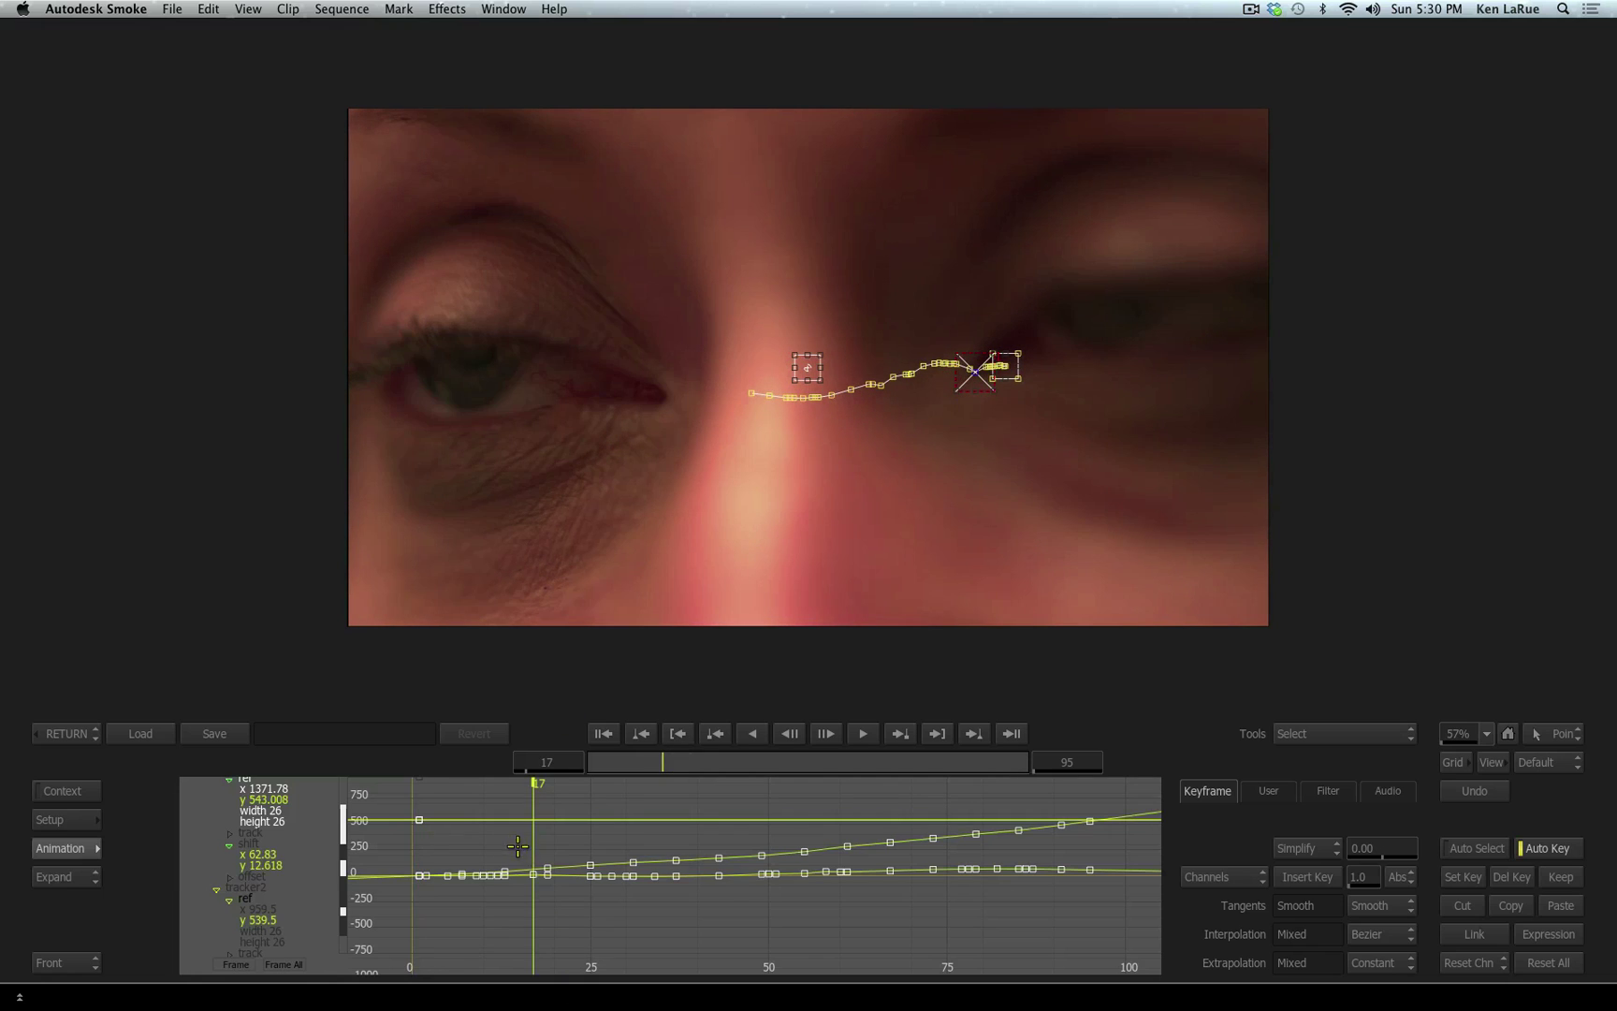
pyautogui.moveTo(505, 833); pyautogui.dragTo(561, 902)
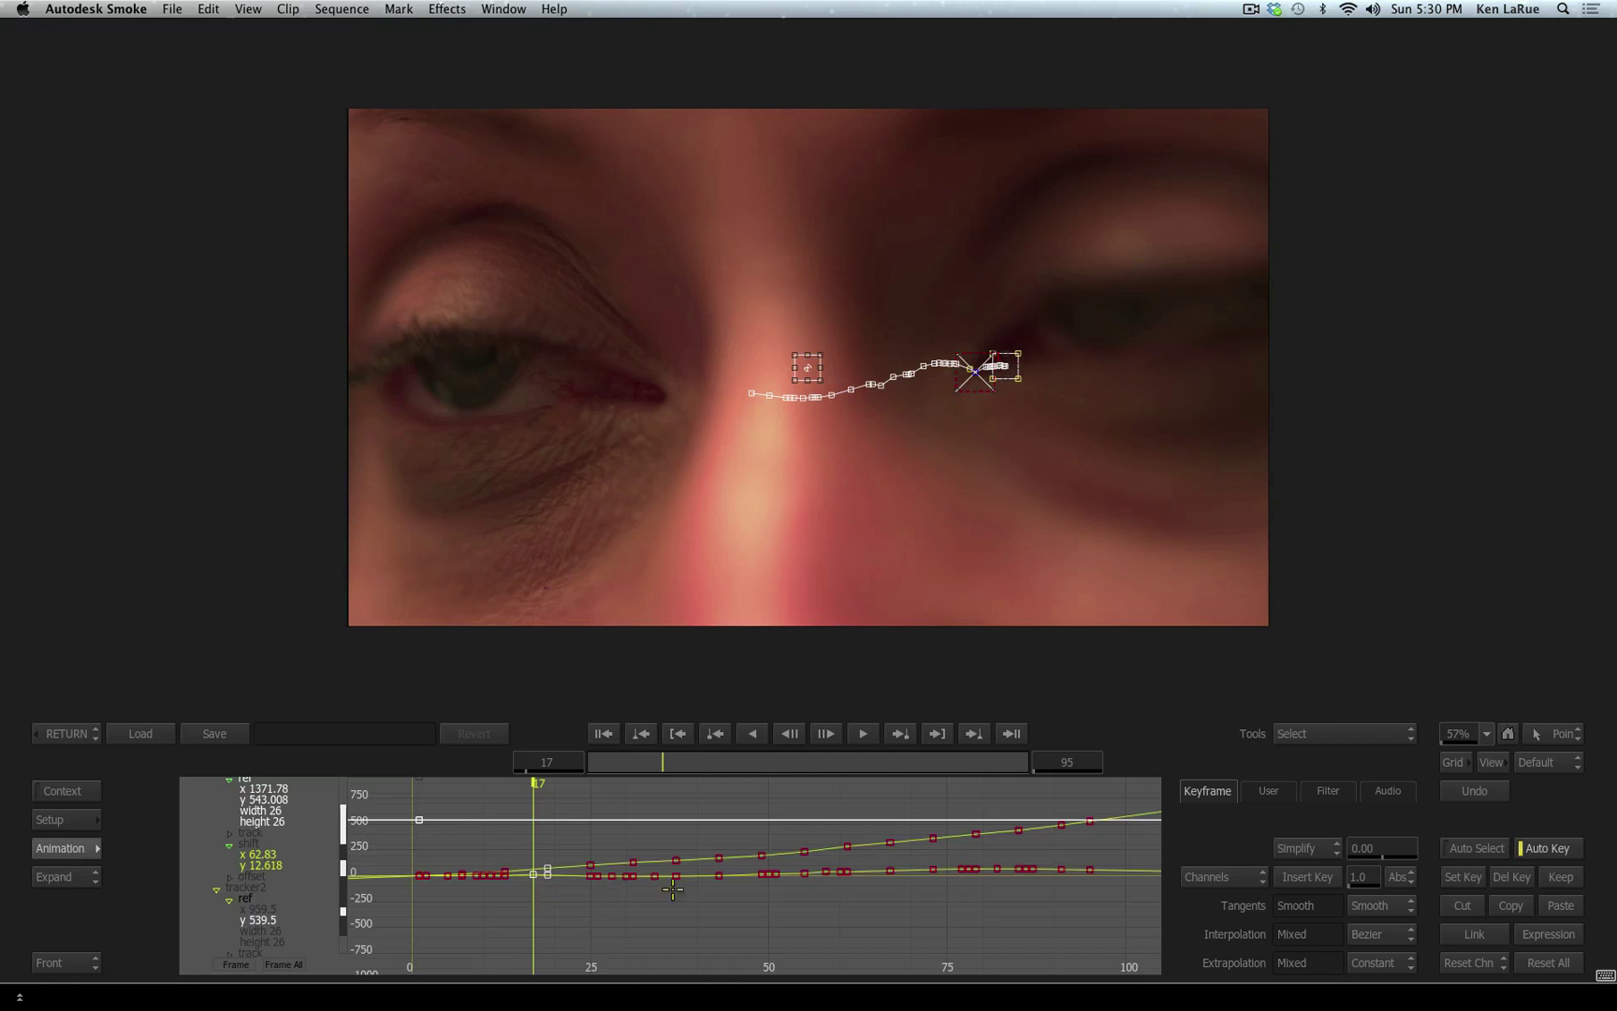
pyautogui.click(1516, 877)
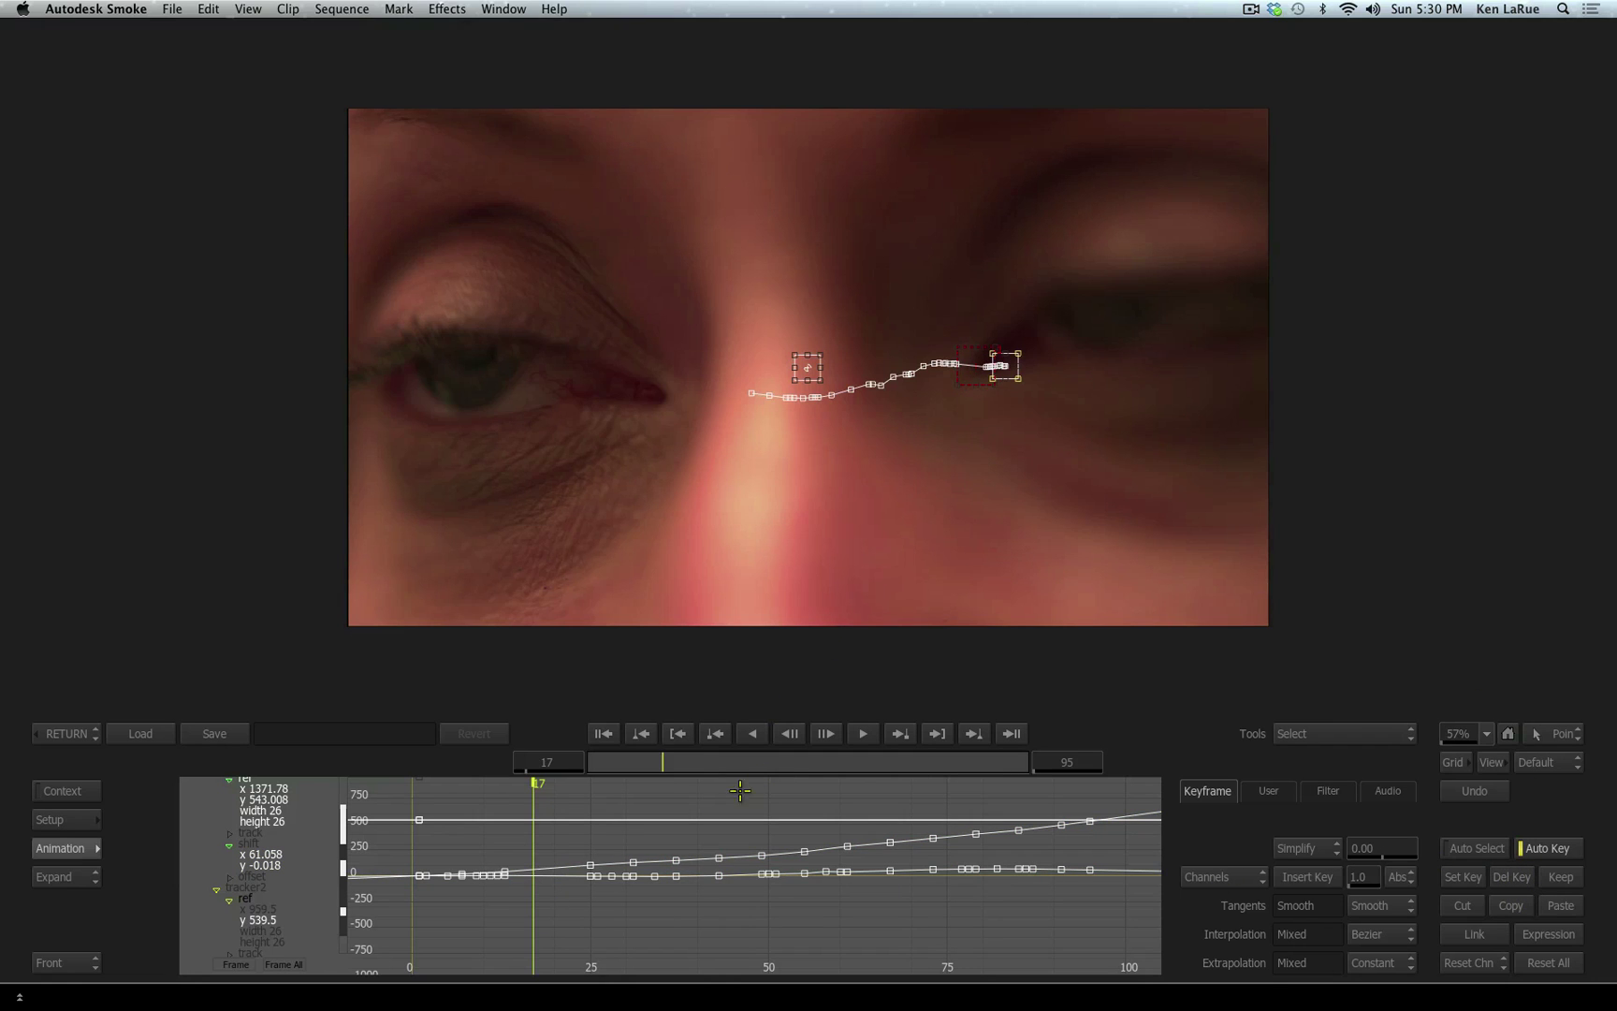
# Delete the Tracker 1 shift keyframes around frame 58 from the animation curves.
pyautogui.moveTo(669, 762); pyautogui.dragTo(860, 759)
pyautogui.moveTo(815, 817); pyautogui.dragTo(830, 896)
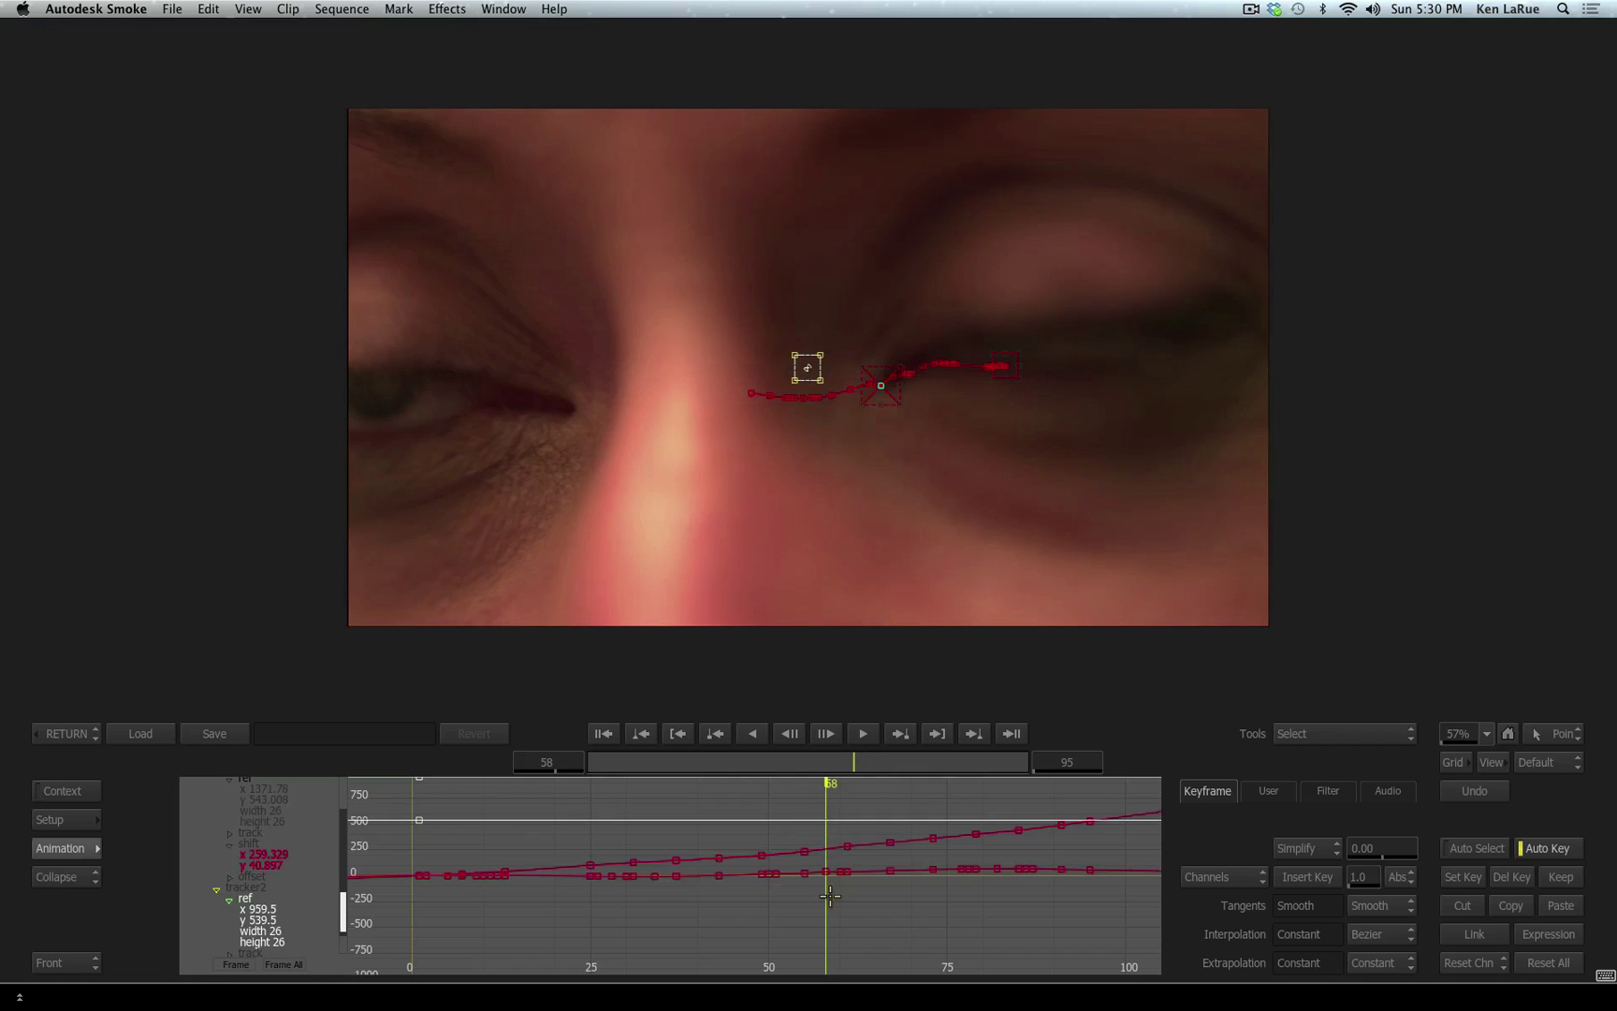
pyautogui.moveTo(810, 824); pyautogui.dragTo(848, 903)
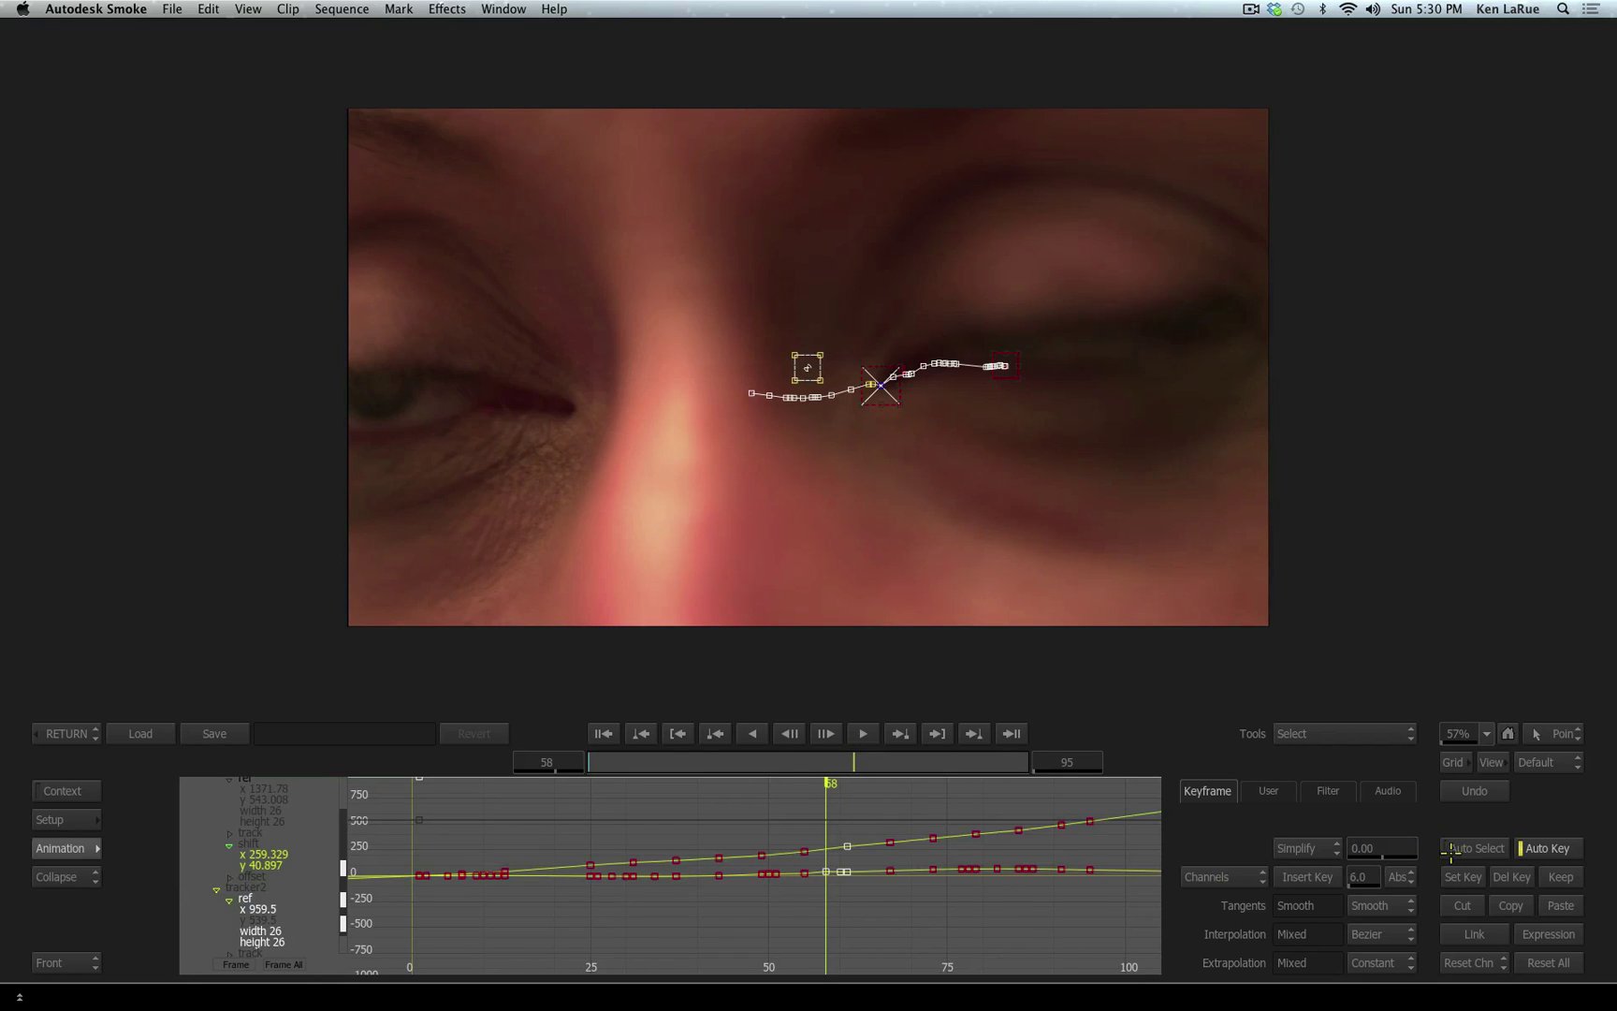
pyautogui.click(1511, 876)
# Save the Stabilizer setup from frame 1 as Track_Contact_Eye and return to Action.
pyautogui.moveTo(855, 760)
pyautogui.mouseDown()
pyautogui.moveTo(960, 765)
pyautogui.moveTo(816, 768)
pyautogui.moveTo(933, 765)
pyautogui.moveTo(900, 792)
pyautogui.moveTo(486, 813)
pyautogui.mouseUp()
pyautogui.click(87, 827)
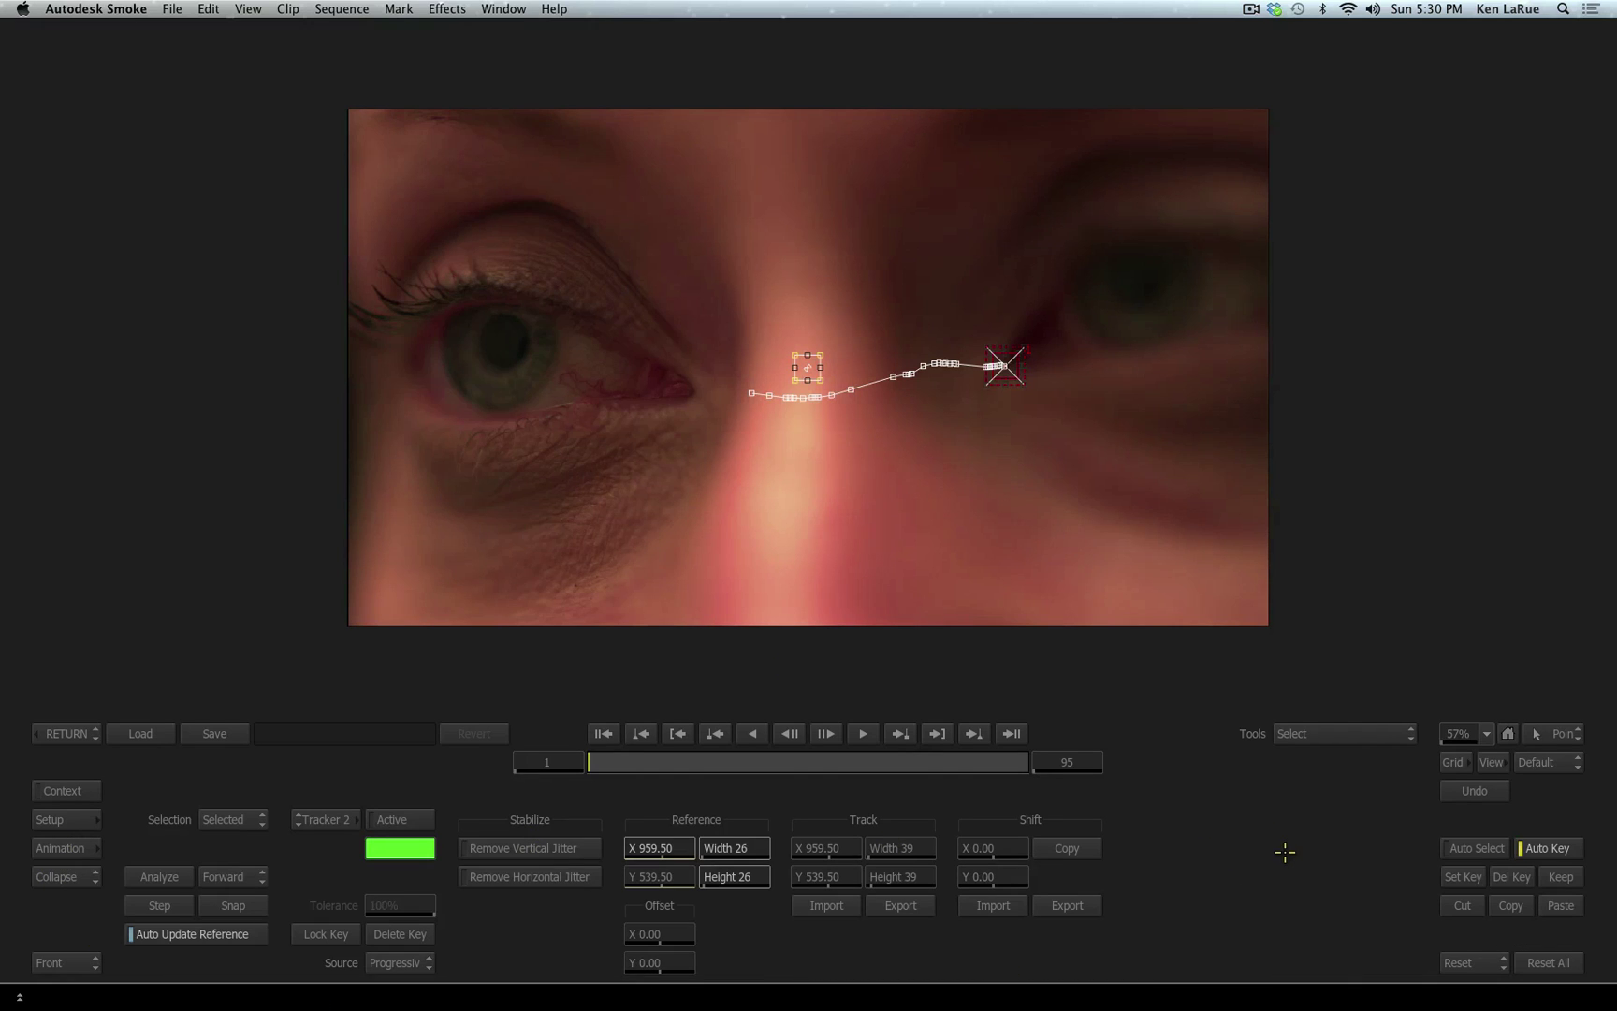
pyautogui.click(216, 734)
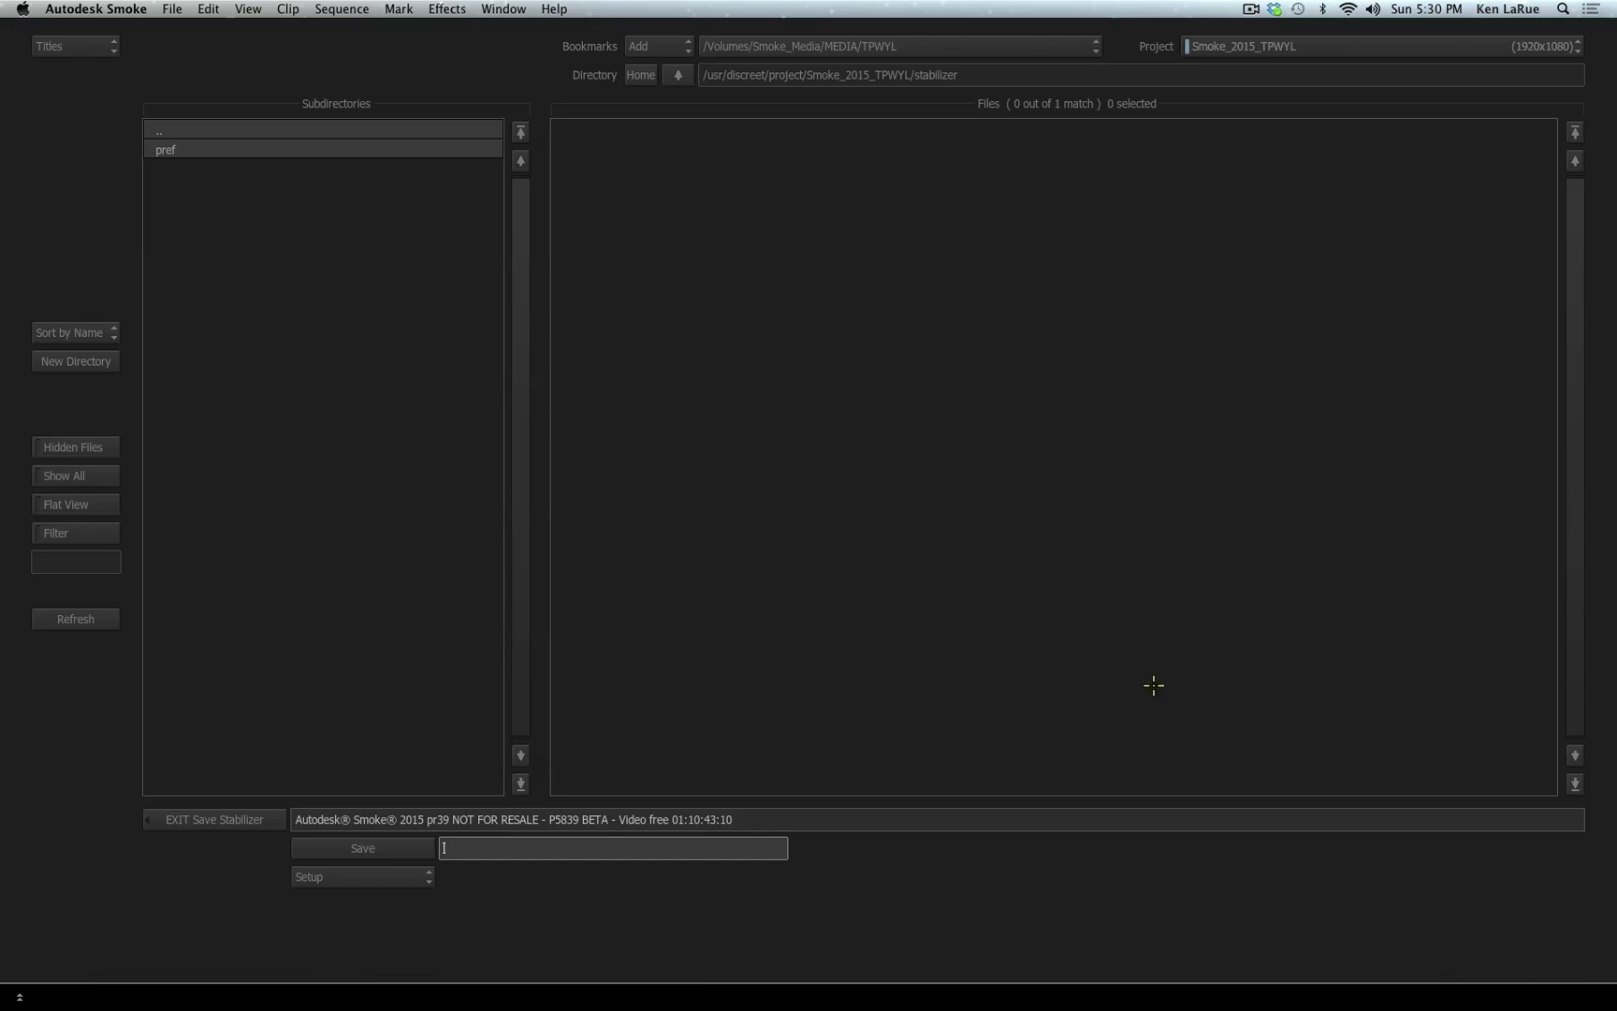
pyautogui.write('Trac')
pyautogui.write('k C')
pyautogui.write('ontact_Eye')
pyautogui.press('Return')
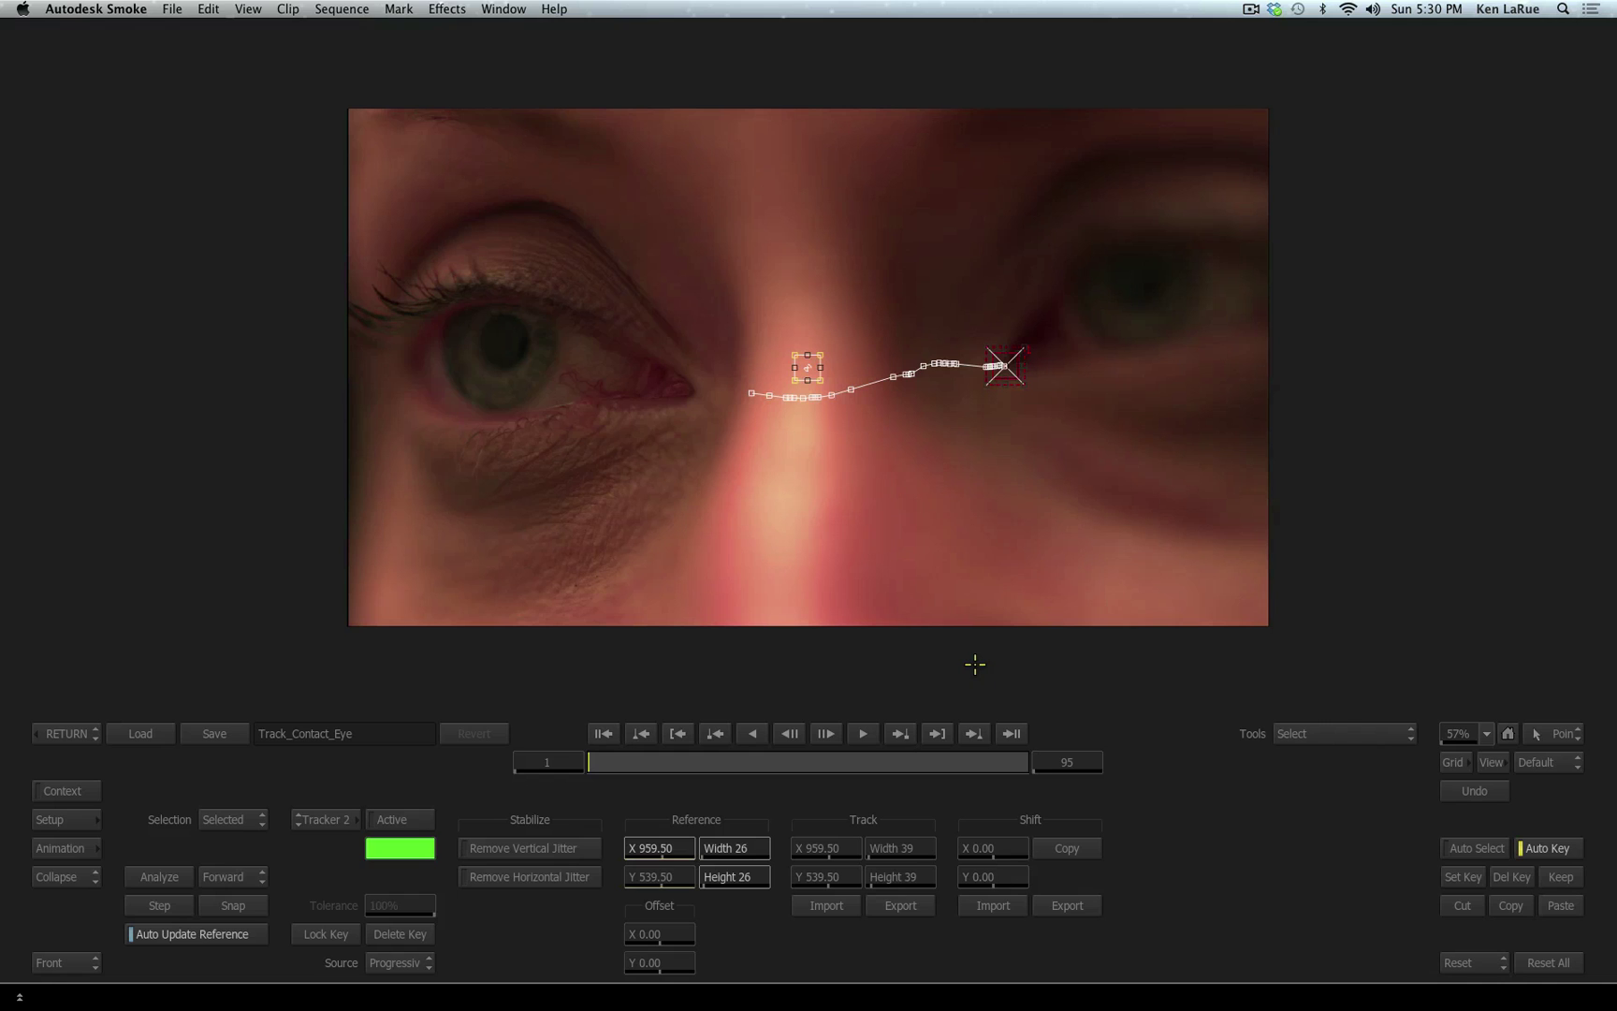
pyautogui.click(70, 732)
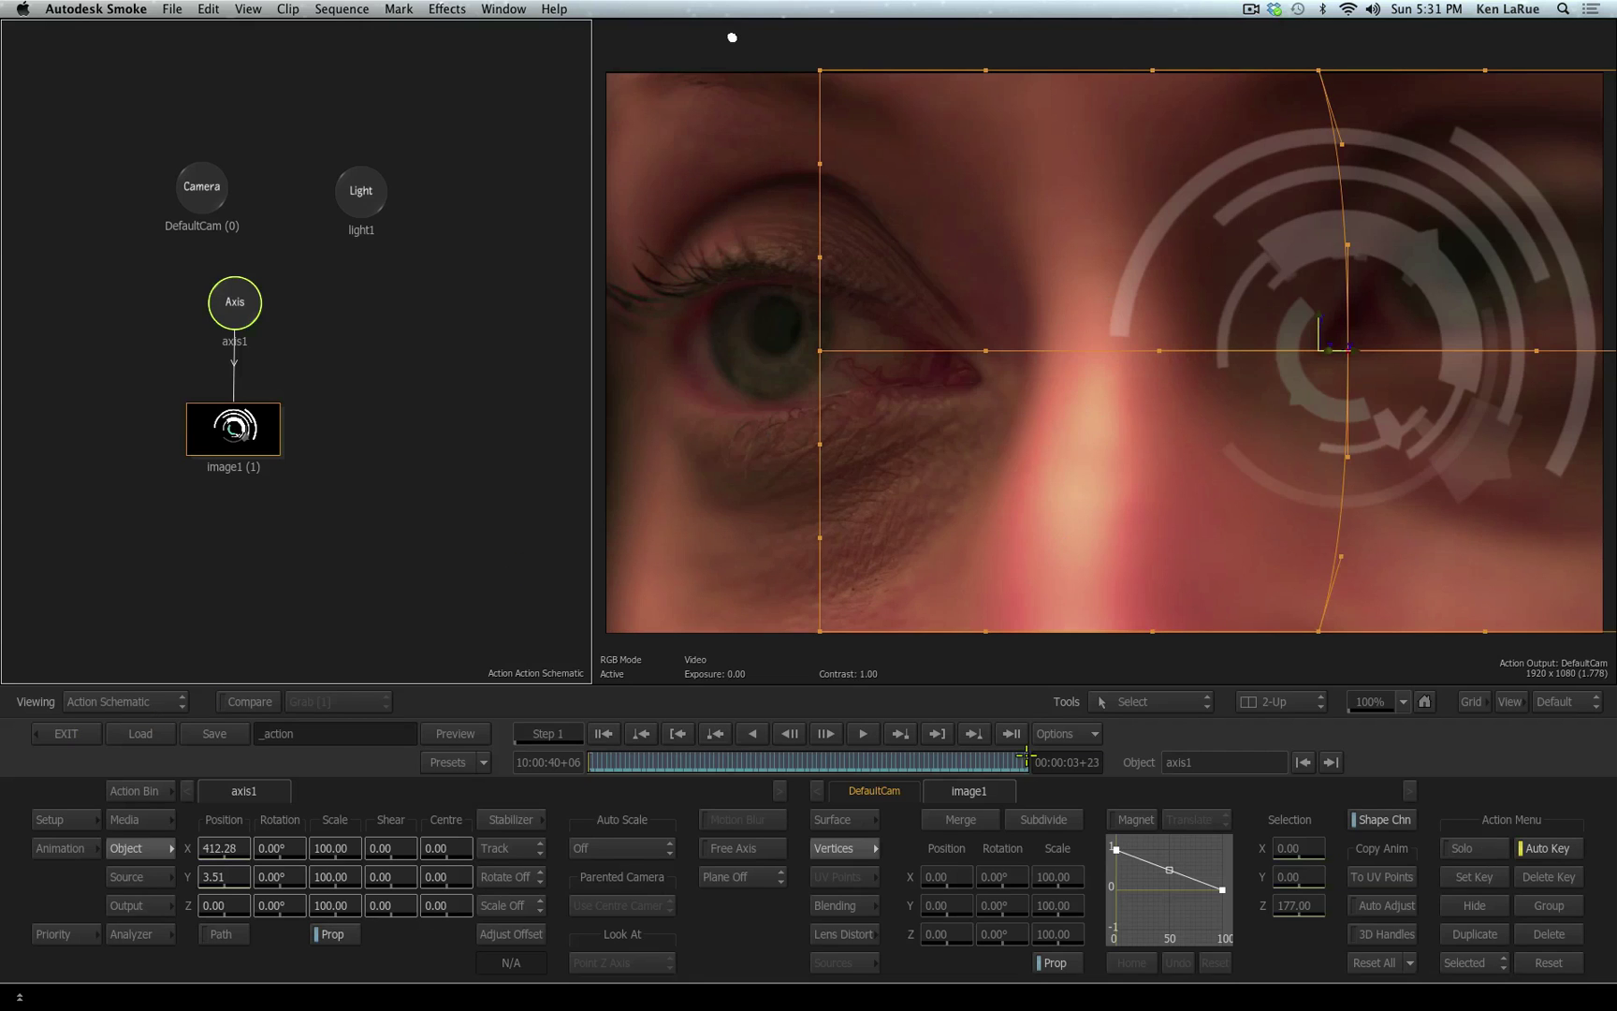
# Insert a second Axis node between axis1 and image1 and open its object settings.
pyautogui.click(655, 756)
pyautogui.moveTo(655, 756); pyautogui.dragTo(589, 777)
pyautogui.click(149, 788)
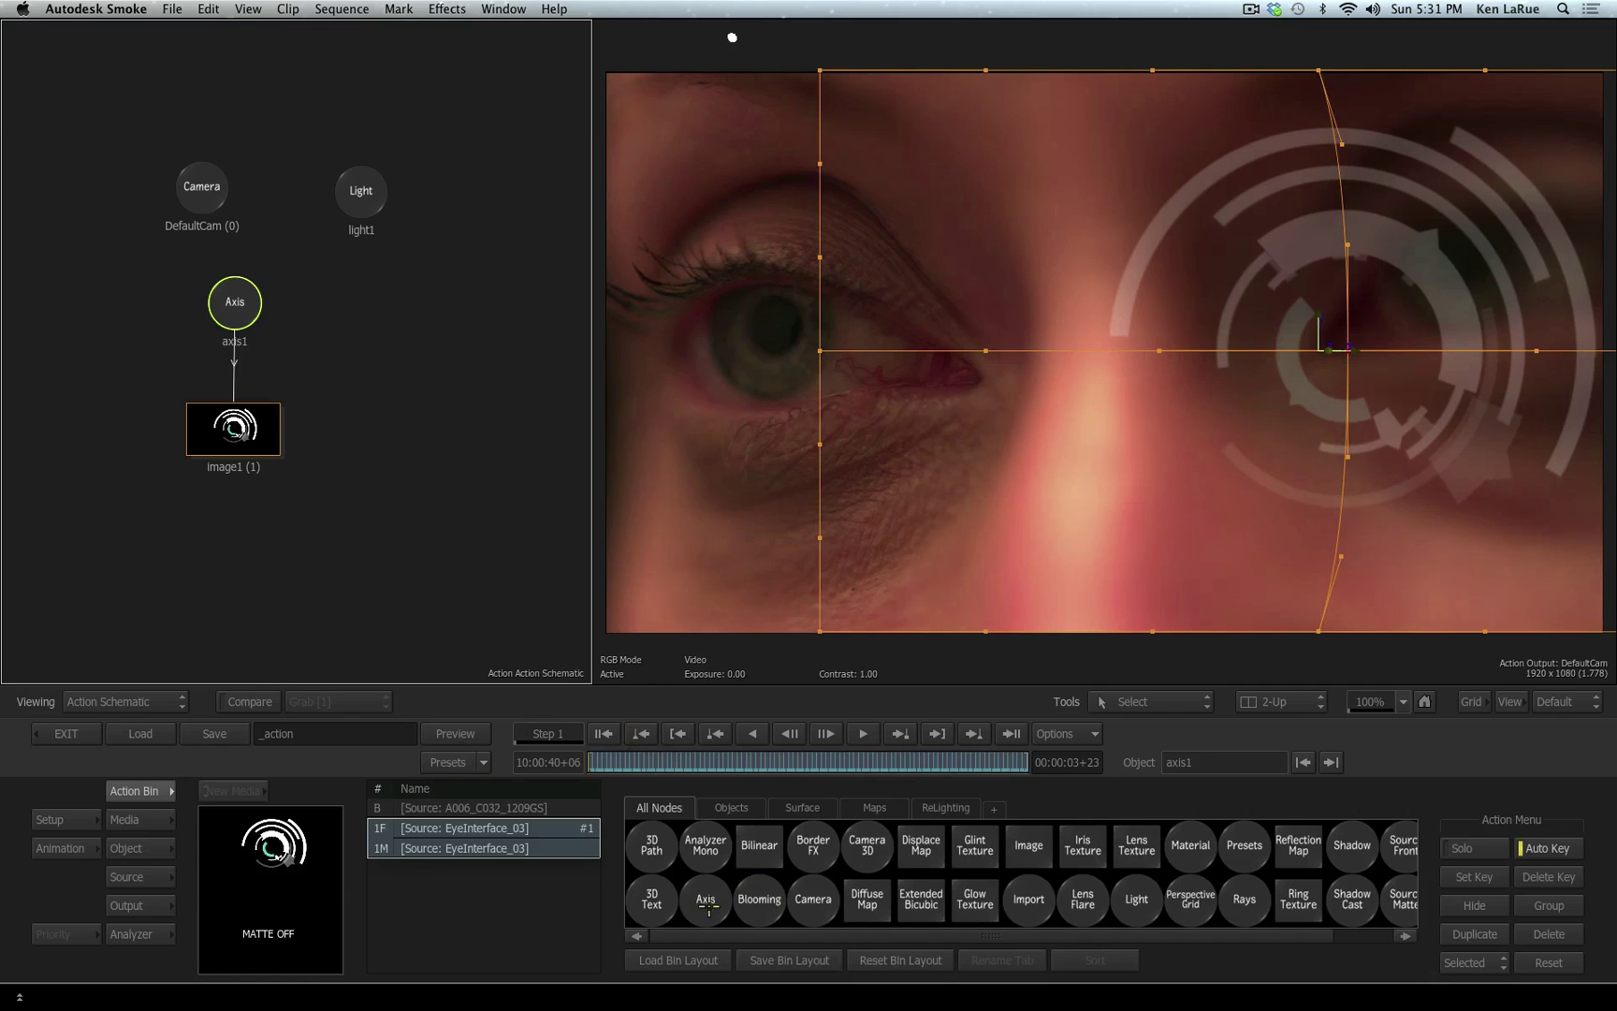
pyautogui.moveTo(706, 900); pyautogui.dragTo(243, 348)
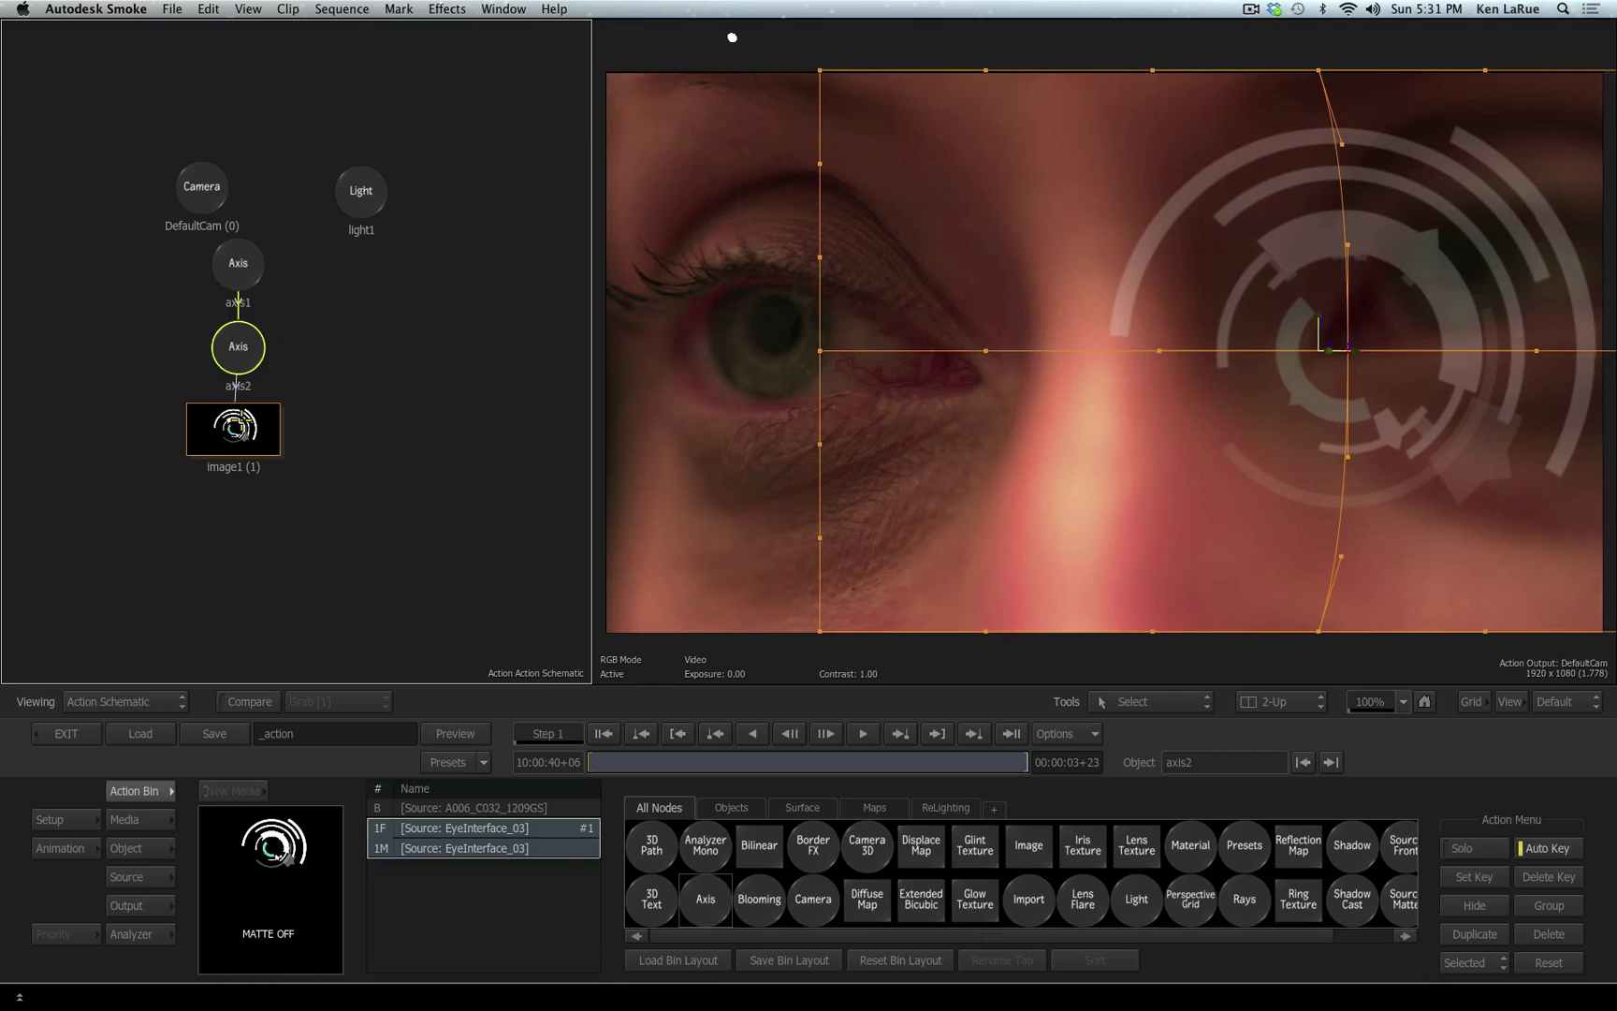
pyautogui.doubleClick(230, 347)
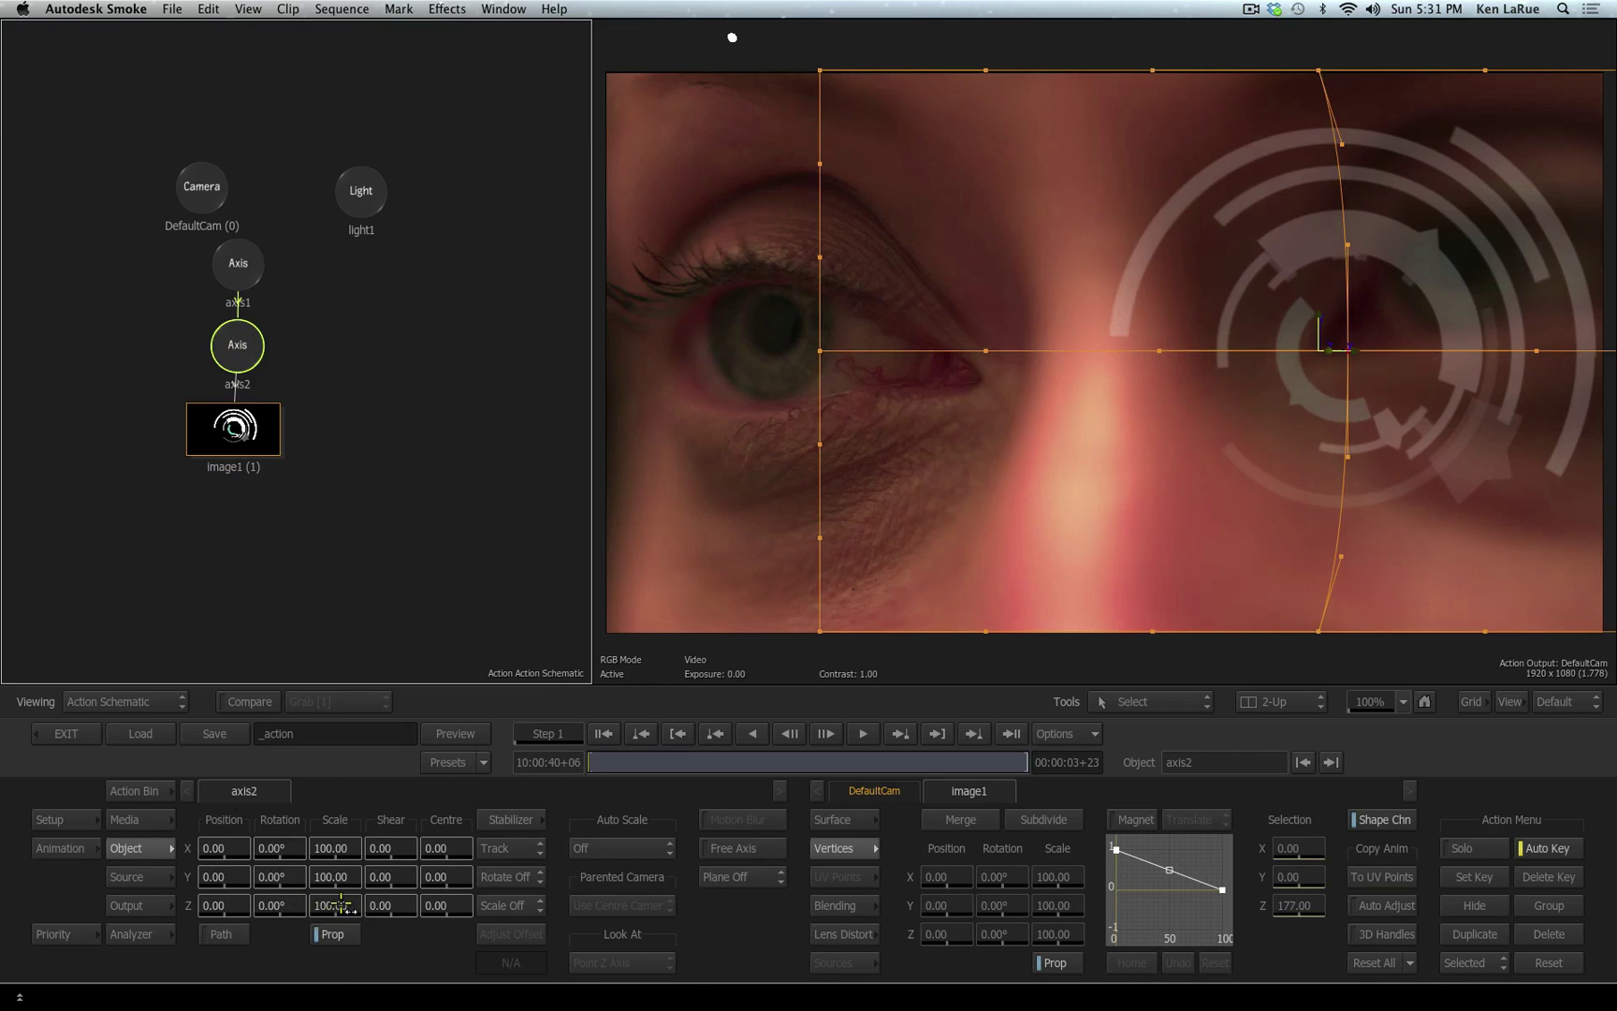
# Scale axis2 proportionally to 23, position it at X 245 and Y 146 over the far iris, and scrub to check it.
pyautogui.moveTo(351, 904); pyautogui.dragTo(224, 851)
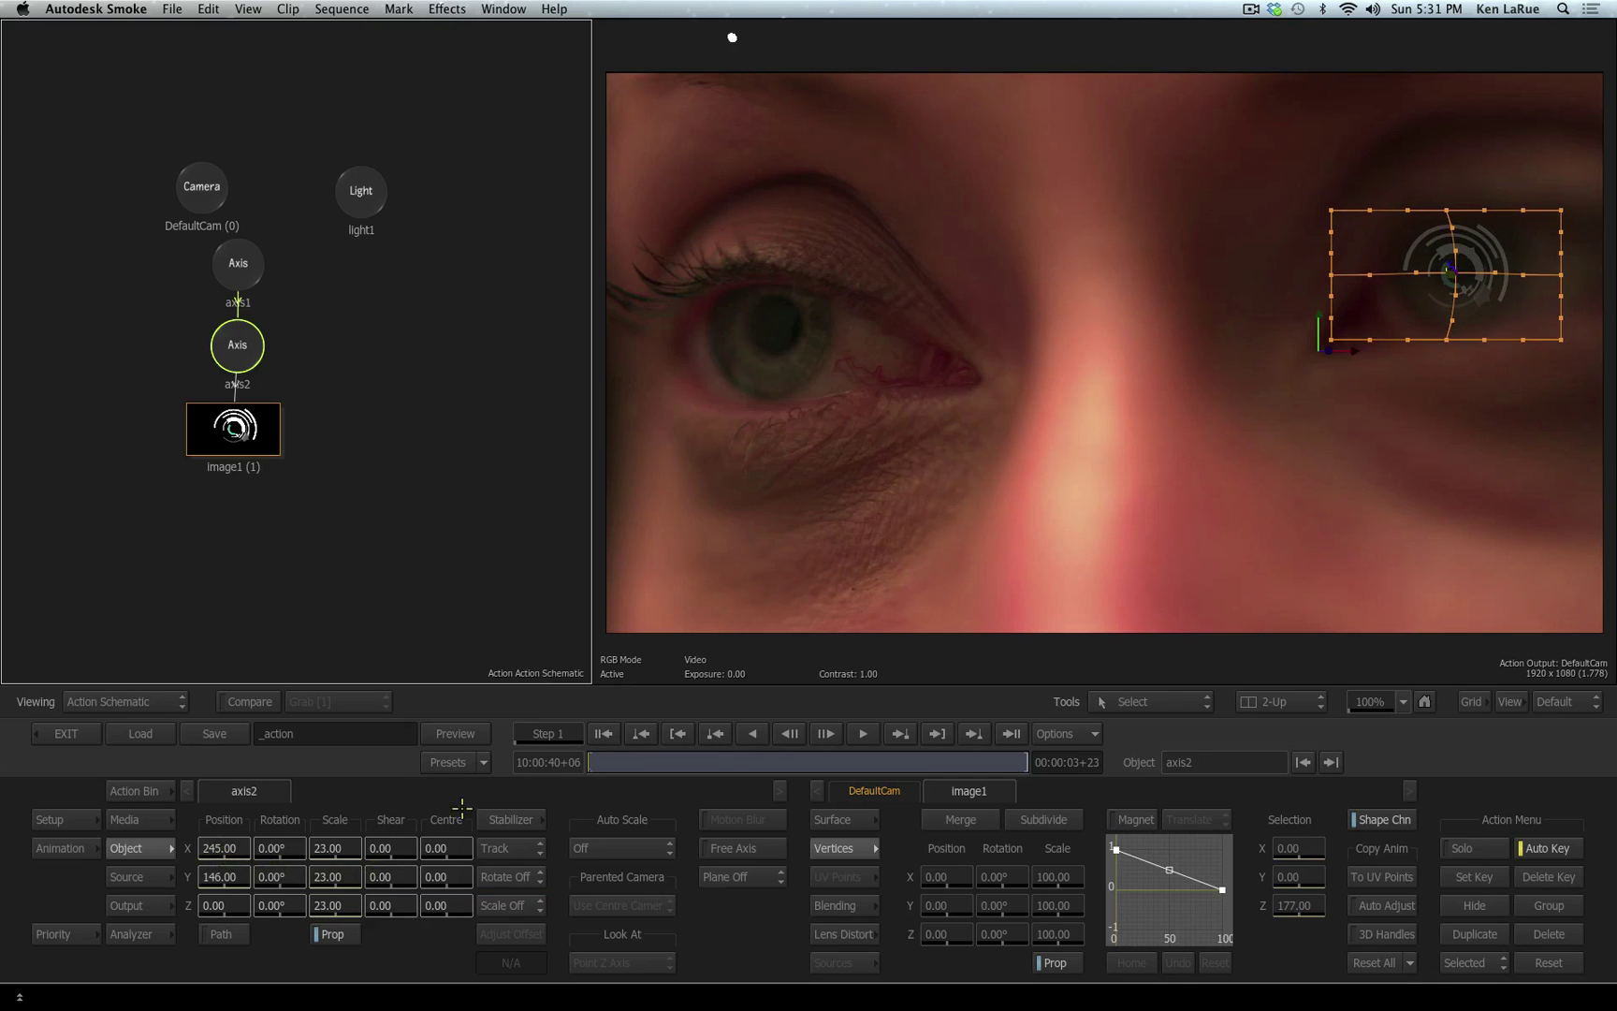
pyautogui.moveTo(621, 763); pyautogui.dragTo(386, 781)
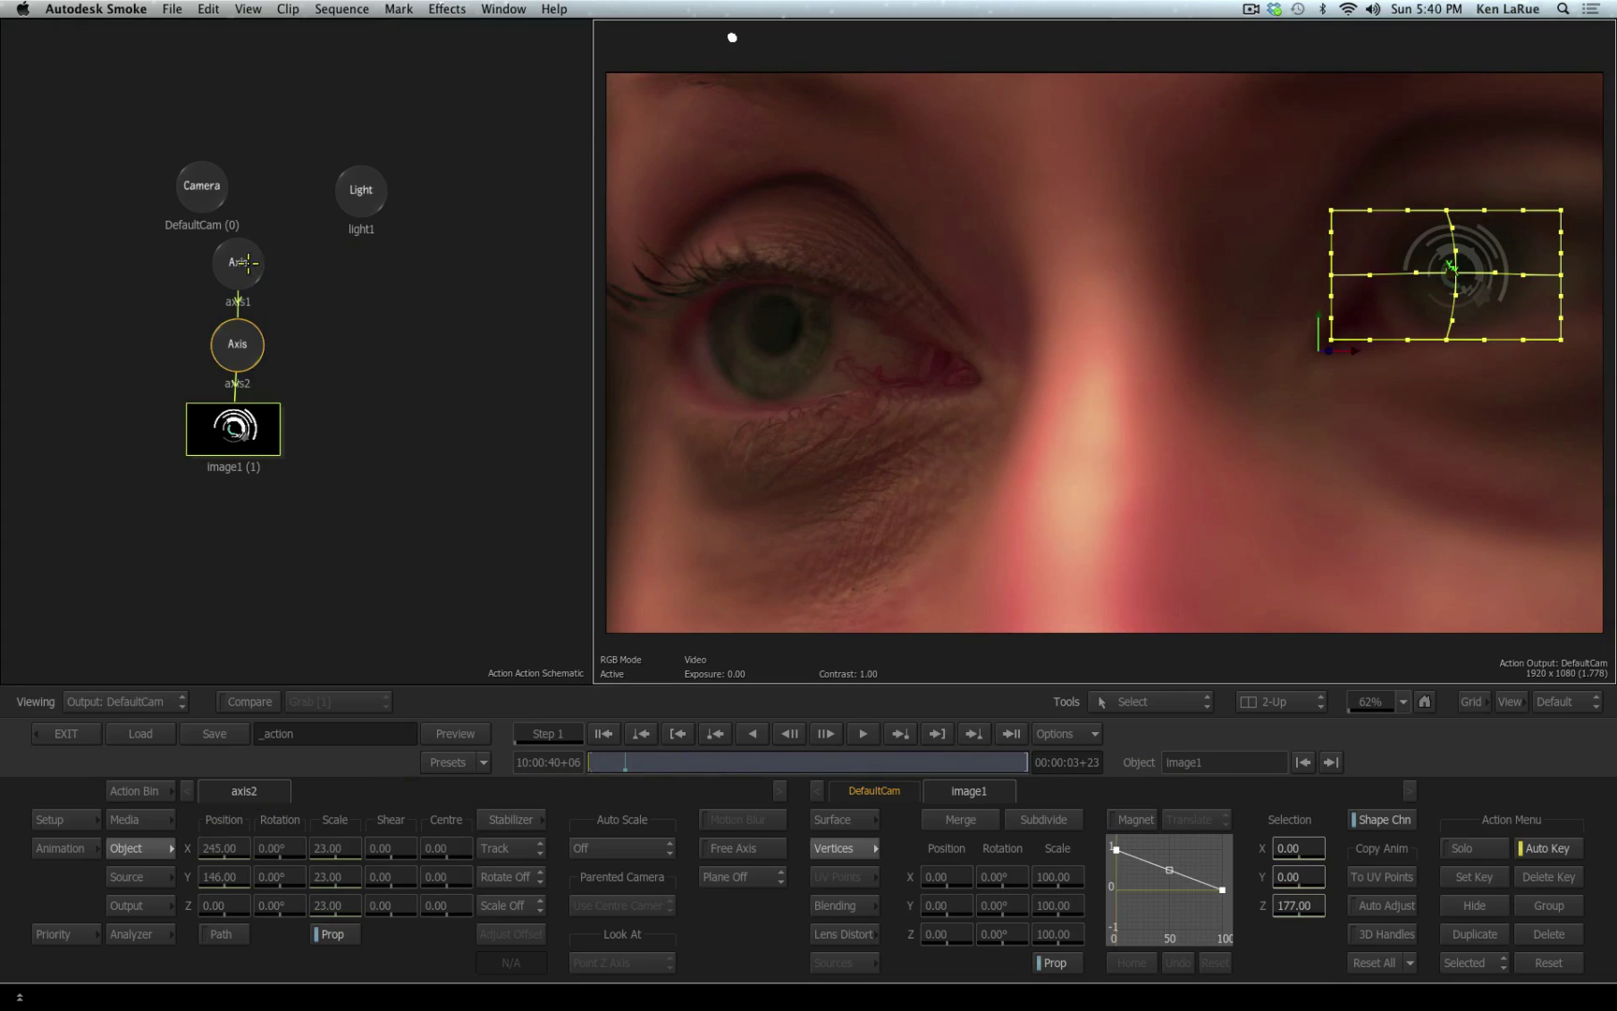
pyautogui.moveTo(236, 264); pyautogui.dragTo(358, 289)
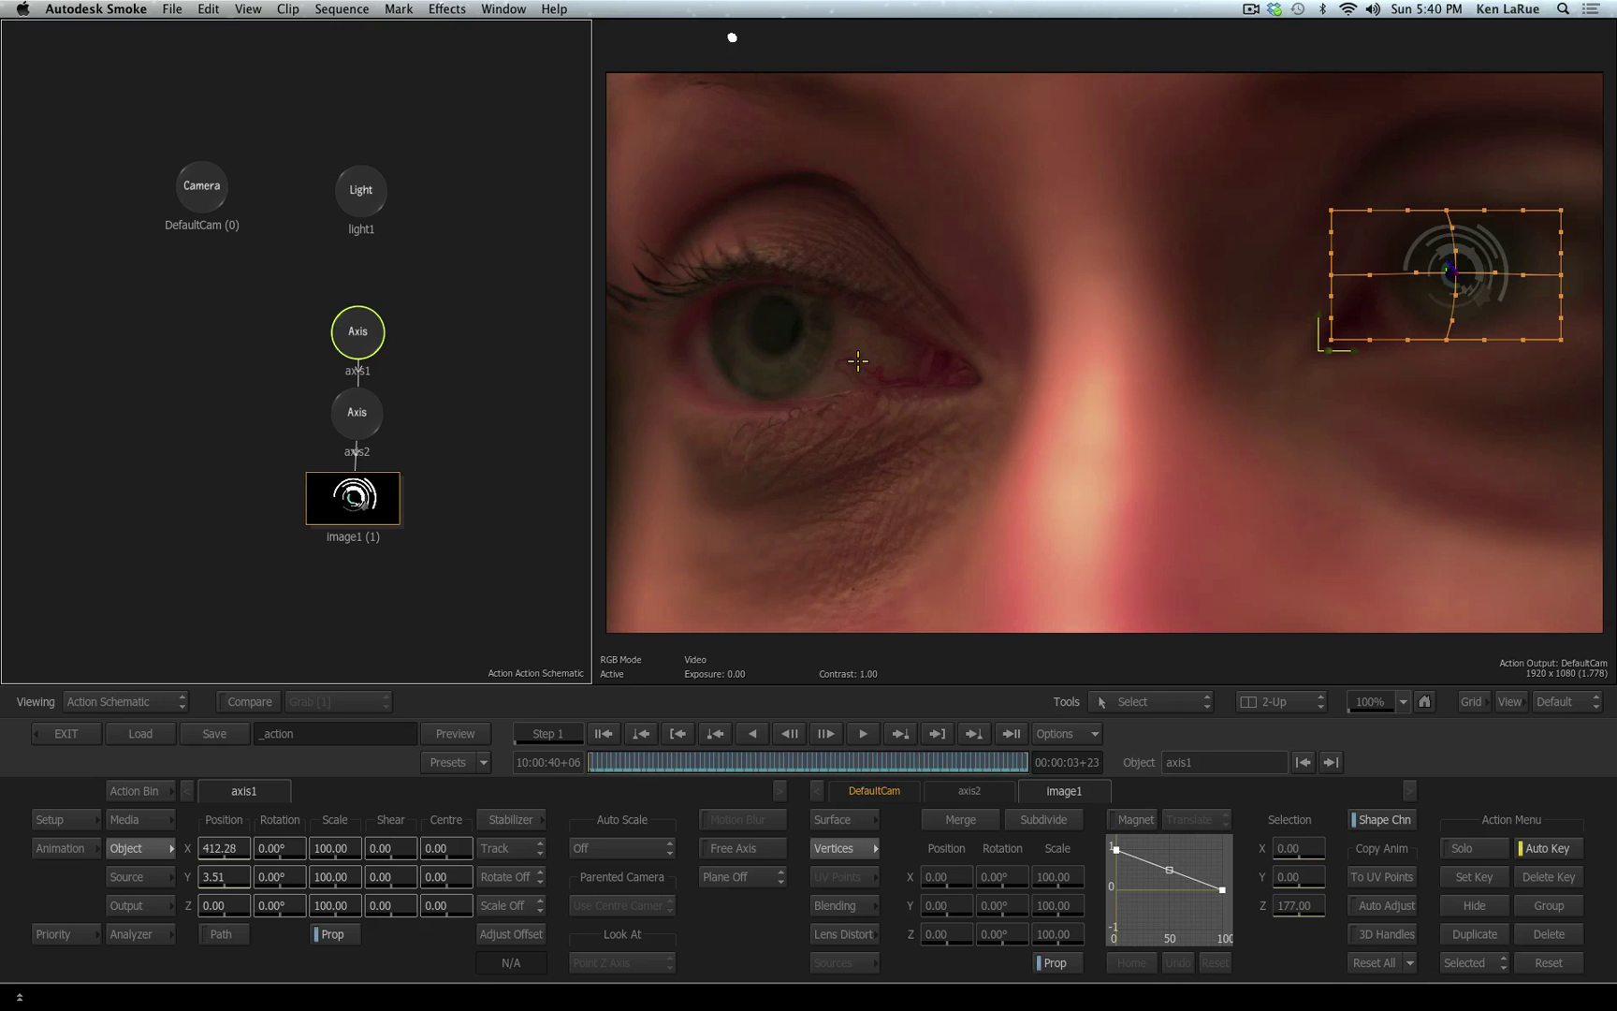
pyautogui.moveTo(617, 758); pyautogui.dragTo(539, 795)
# Exit to the timeline and add a Blur effect with width and height 14.60 to the EyeInterface_03 segment.
pyautogui.click(68, 733)
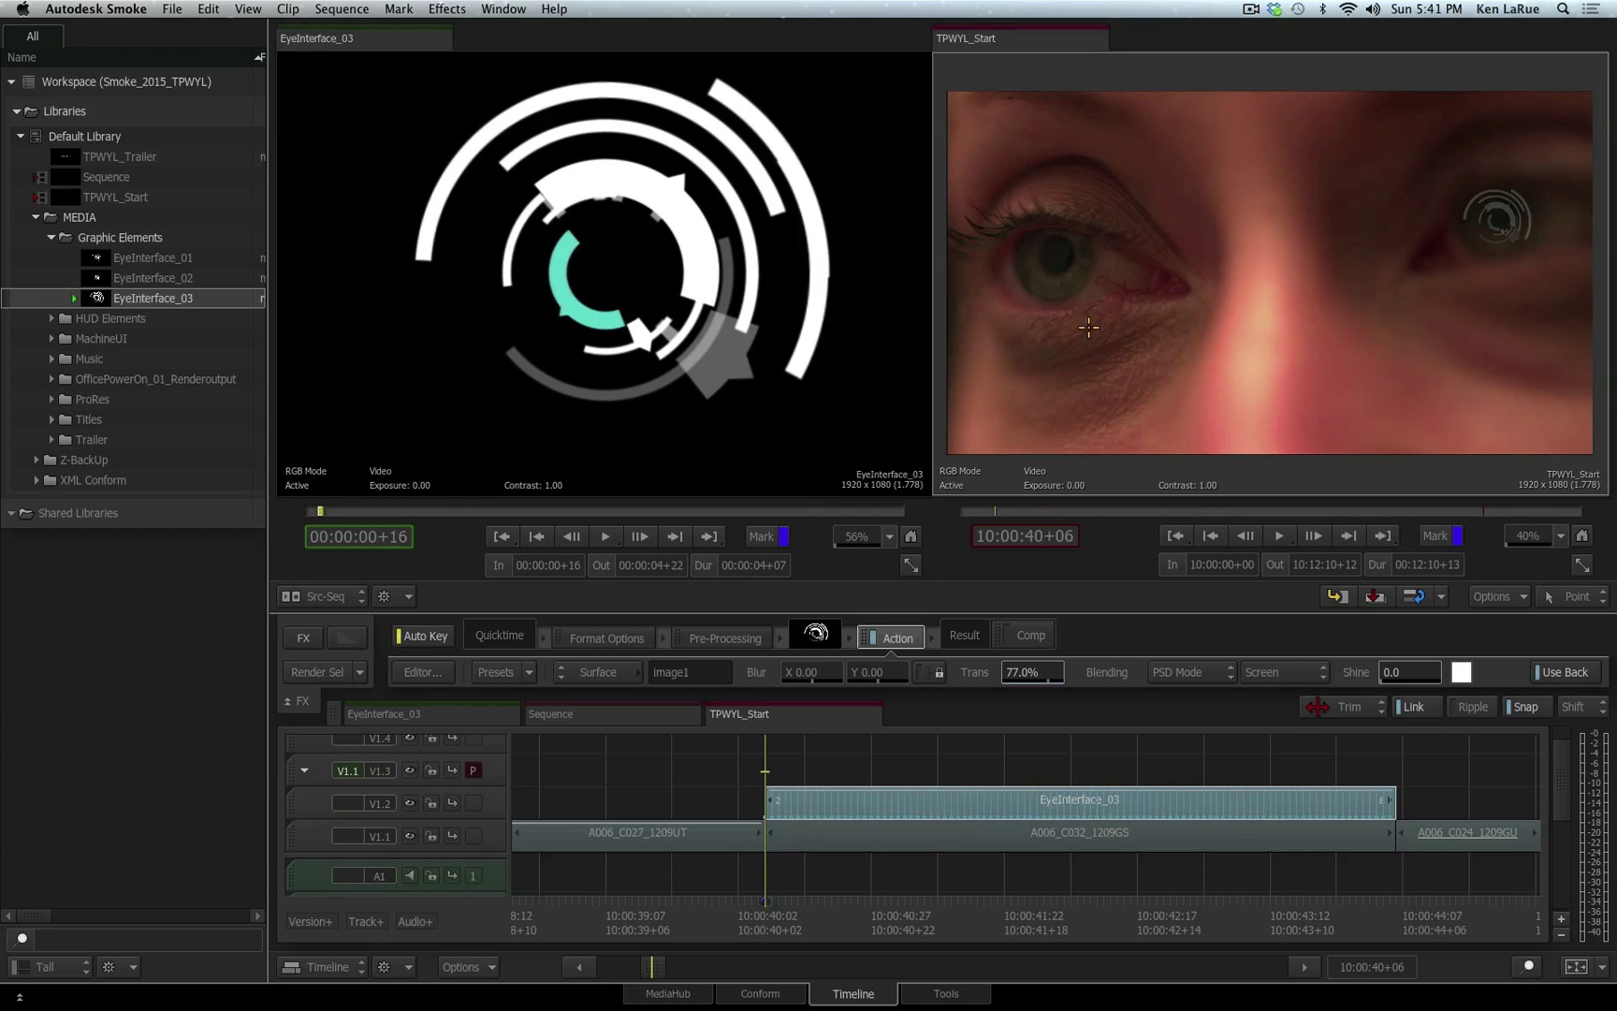
pyautogui.click(963, 803)
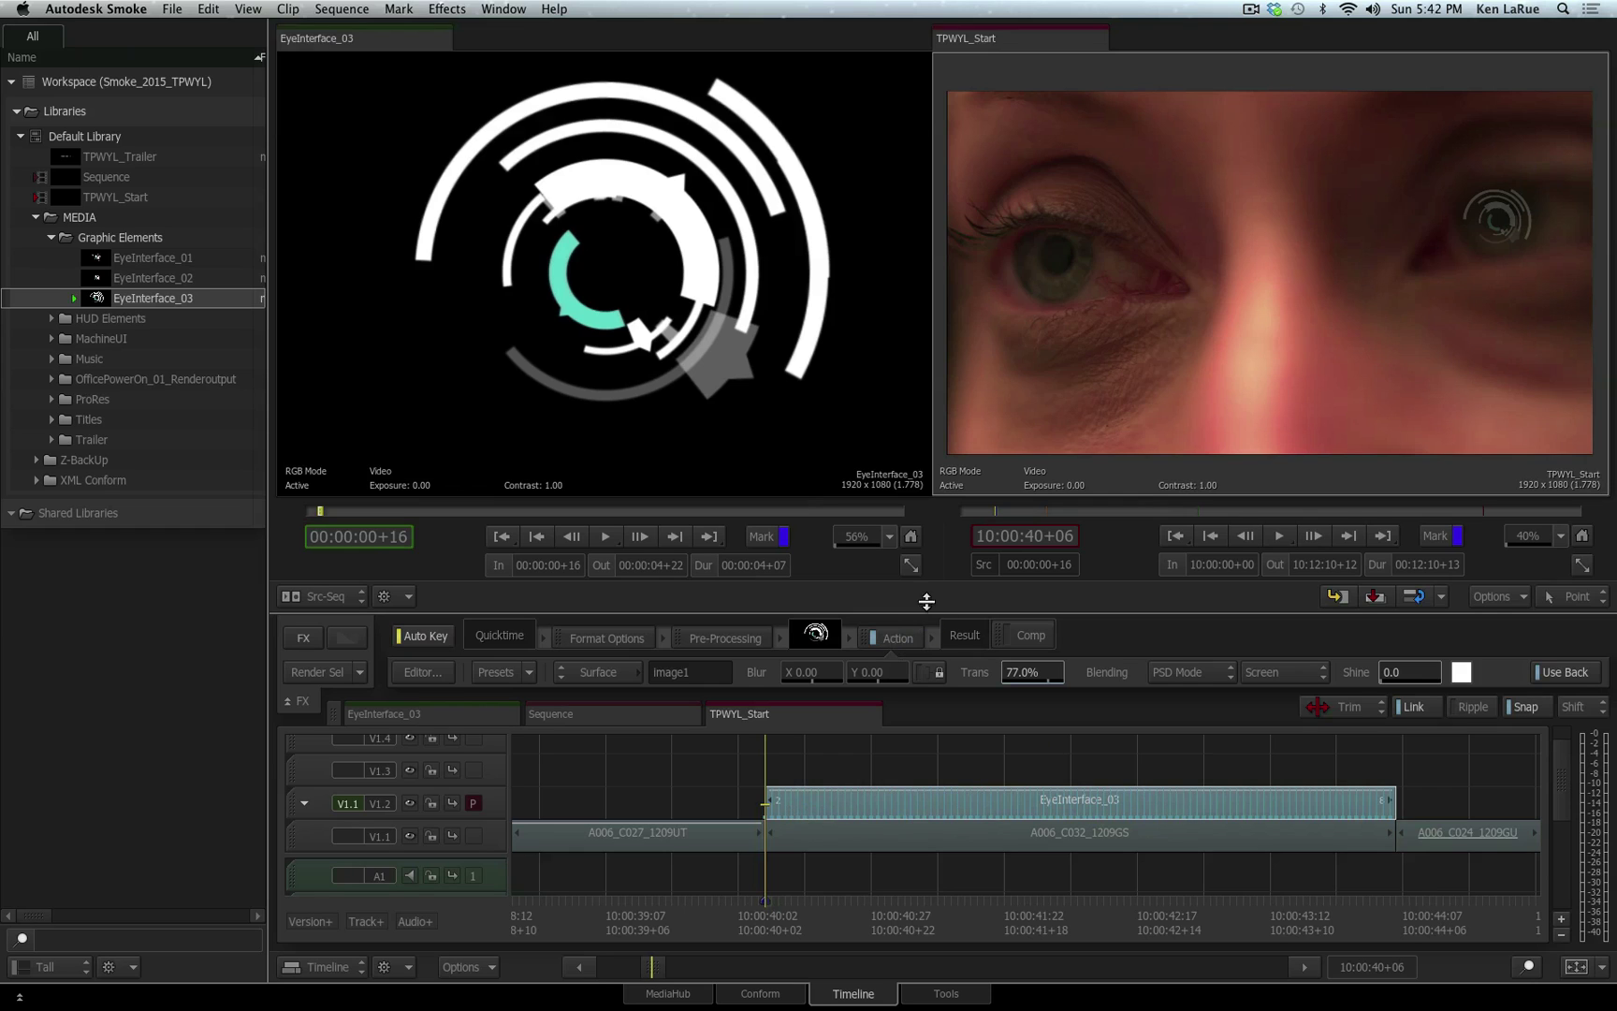
pyautogui.click(299, 636)
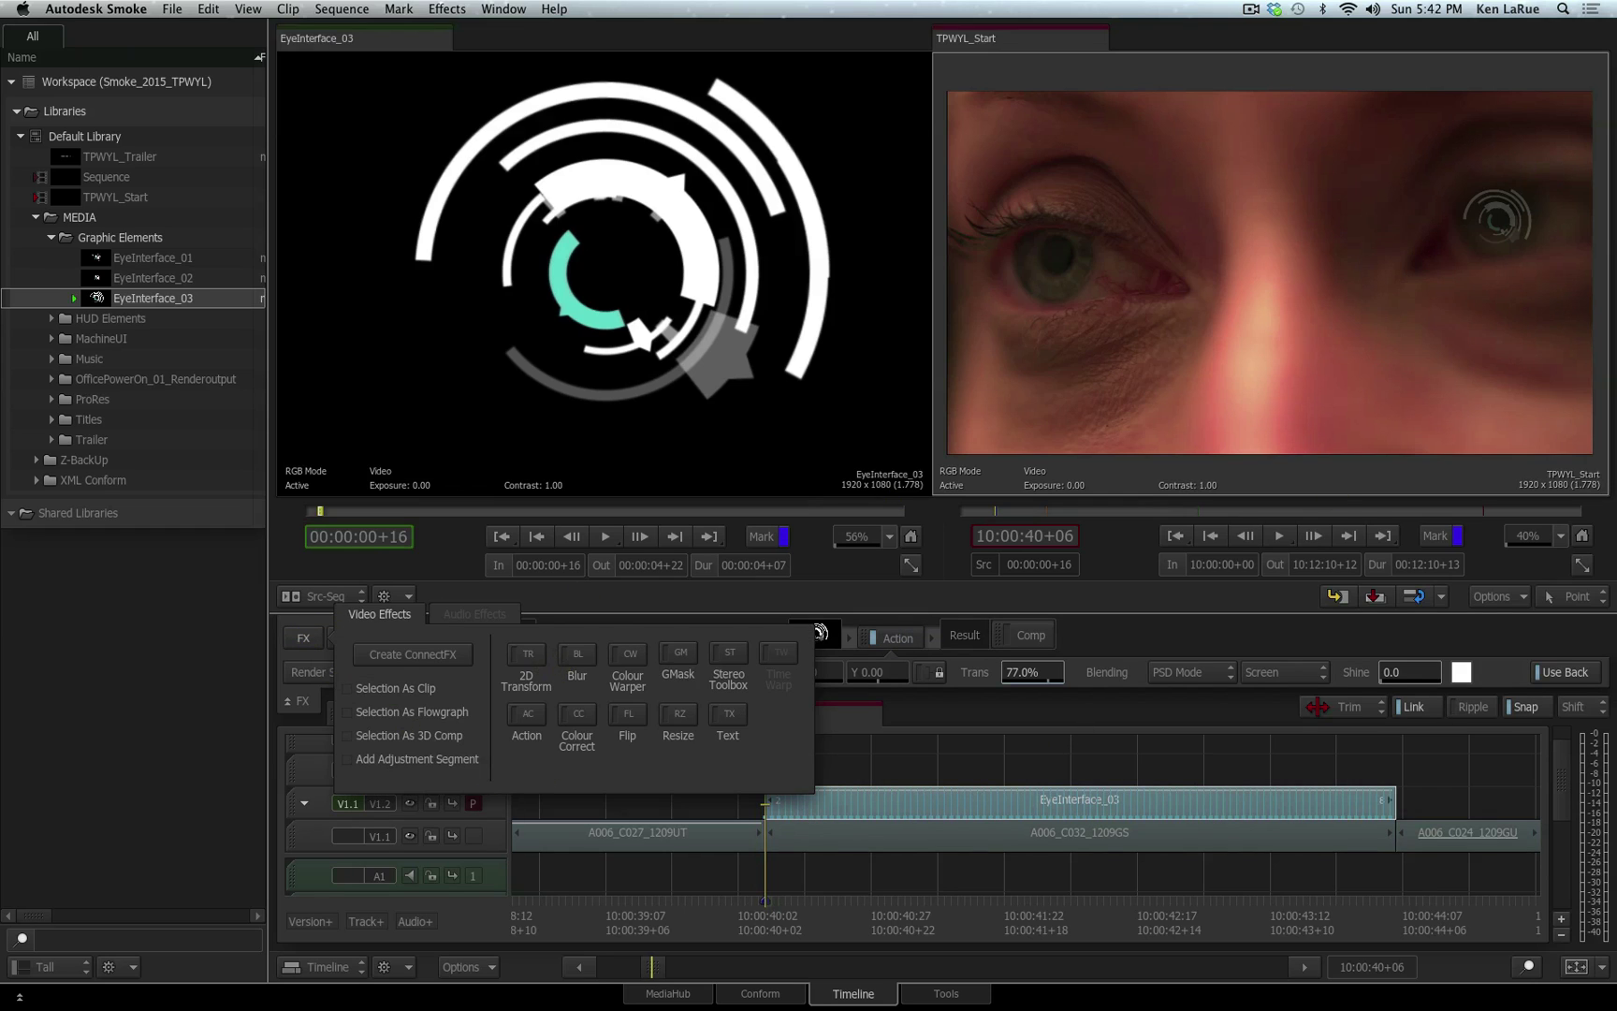
pyautogui.click(580, 654)
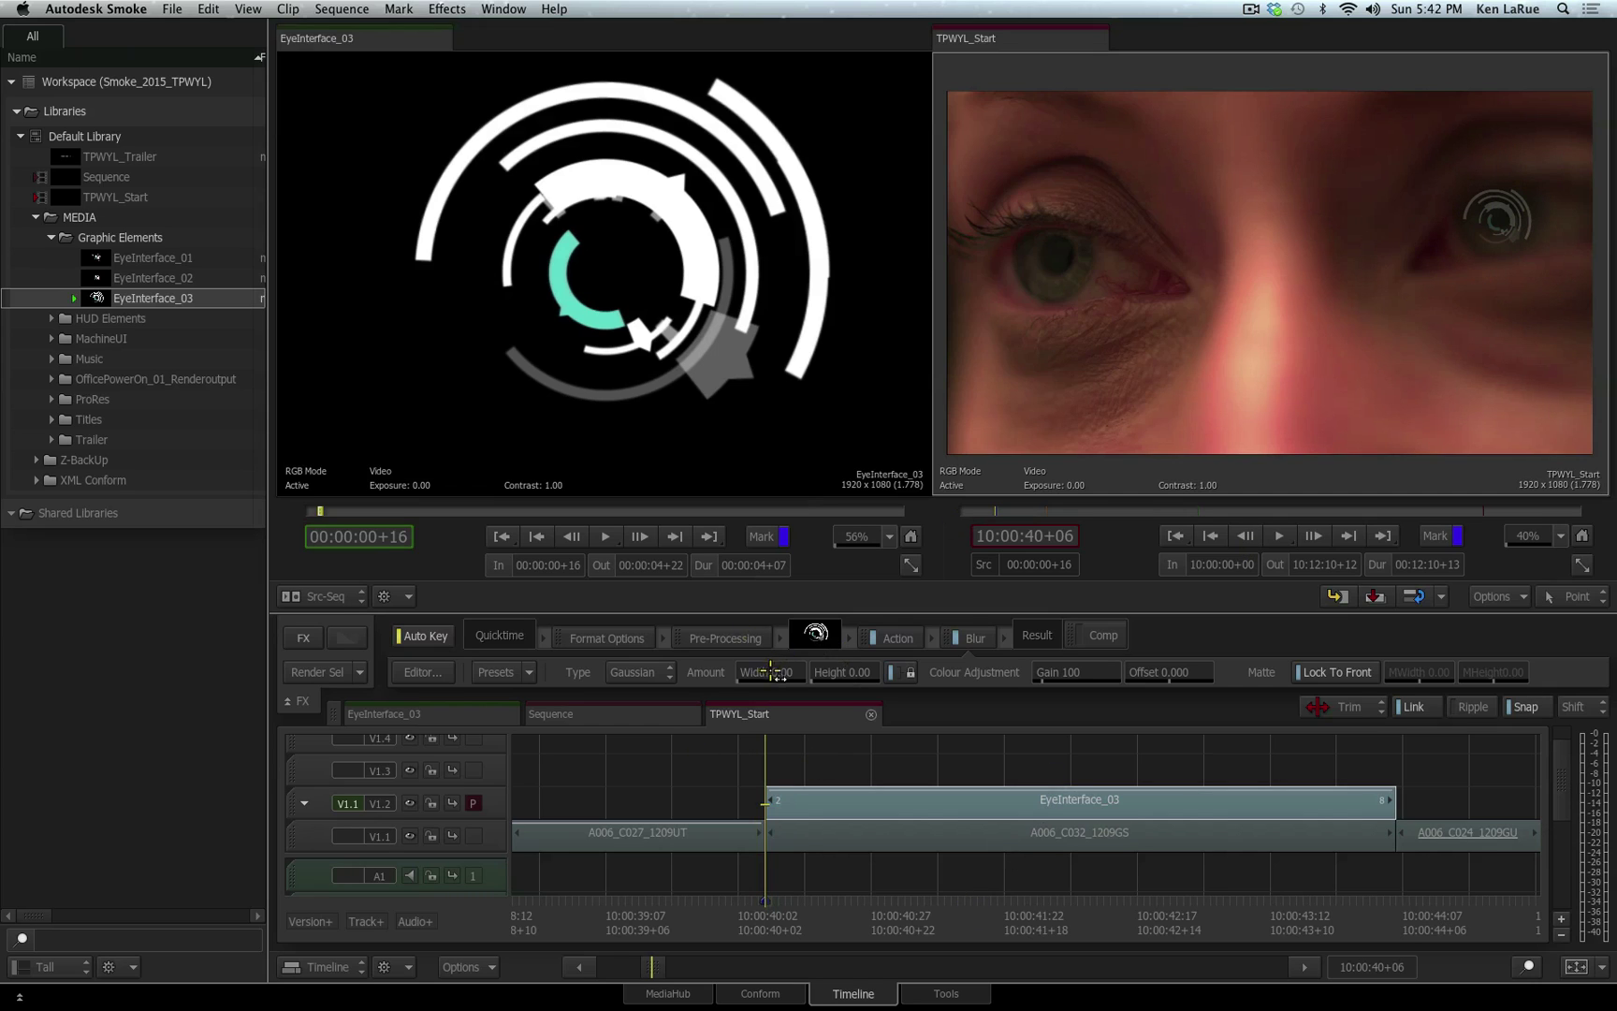
pyautogui.moveTo(768, 671); pyautogui.dragTo(846, 681)
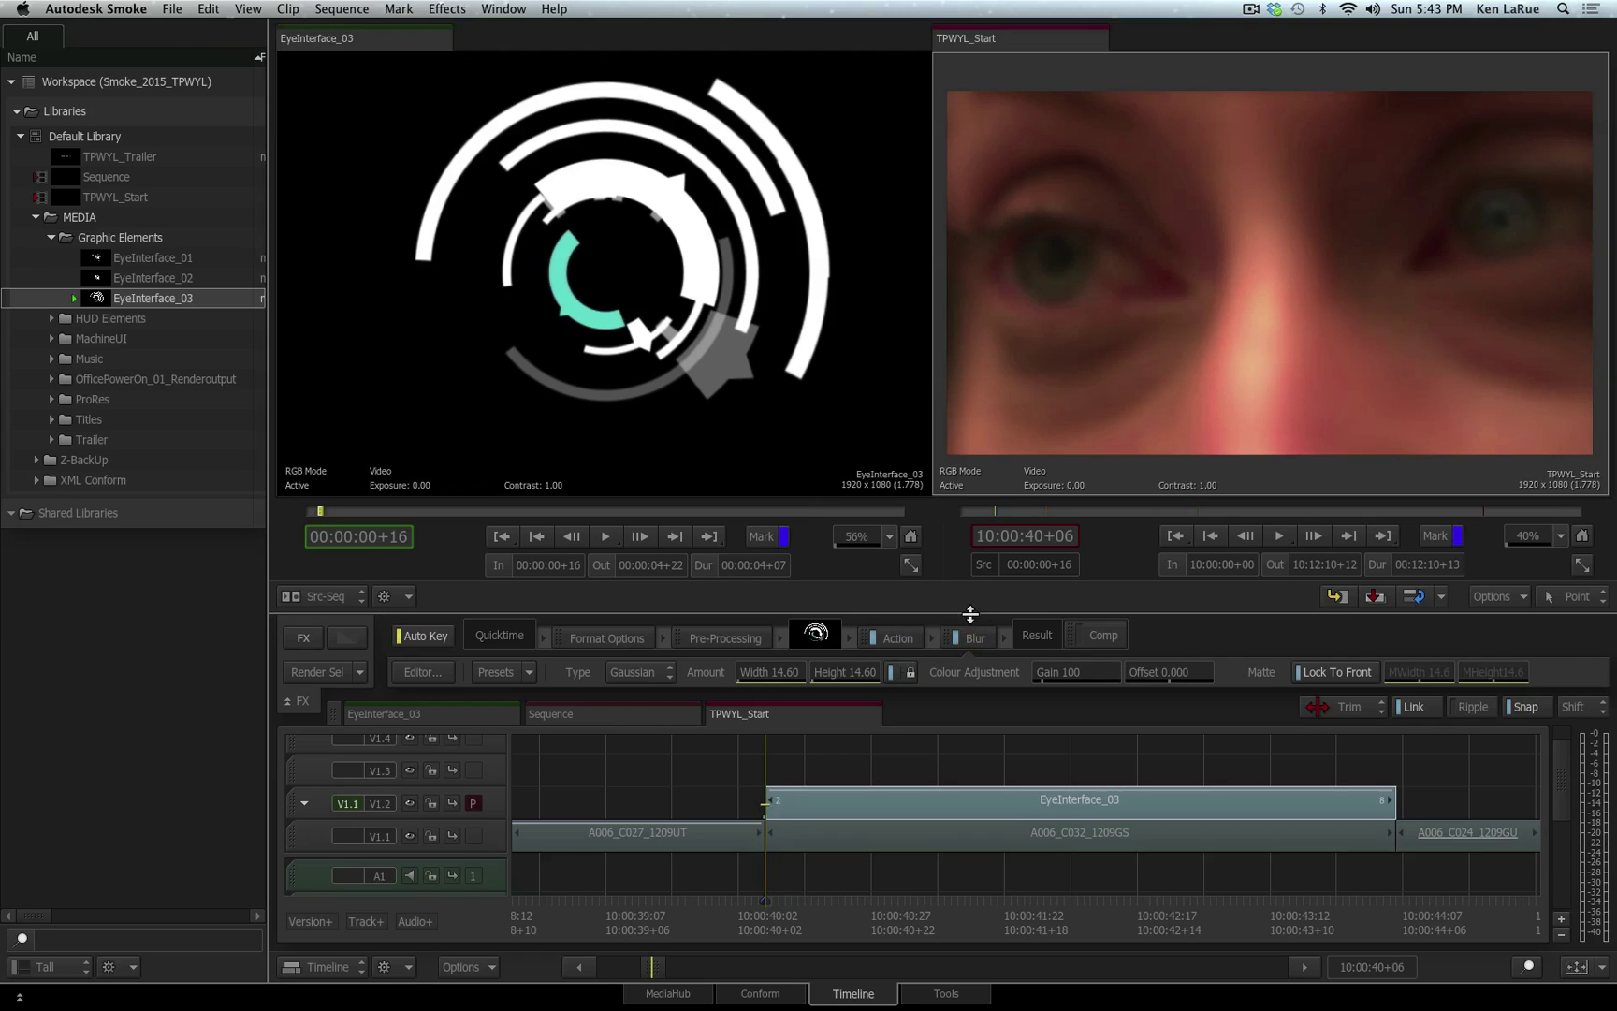
# Reorder the Blur effect ahead of Action and set its width and height to 41.
pyautogui.moveTo(970, 638); pyautogui.dragTo(854, 644)
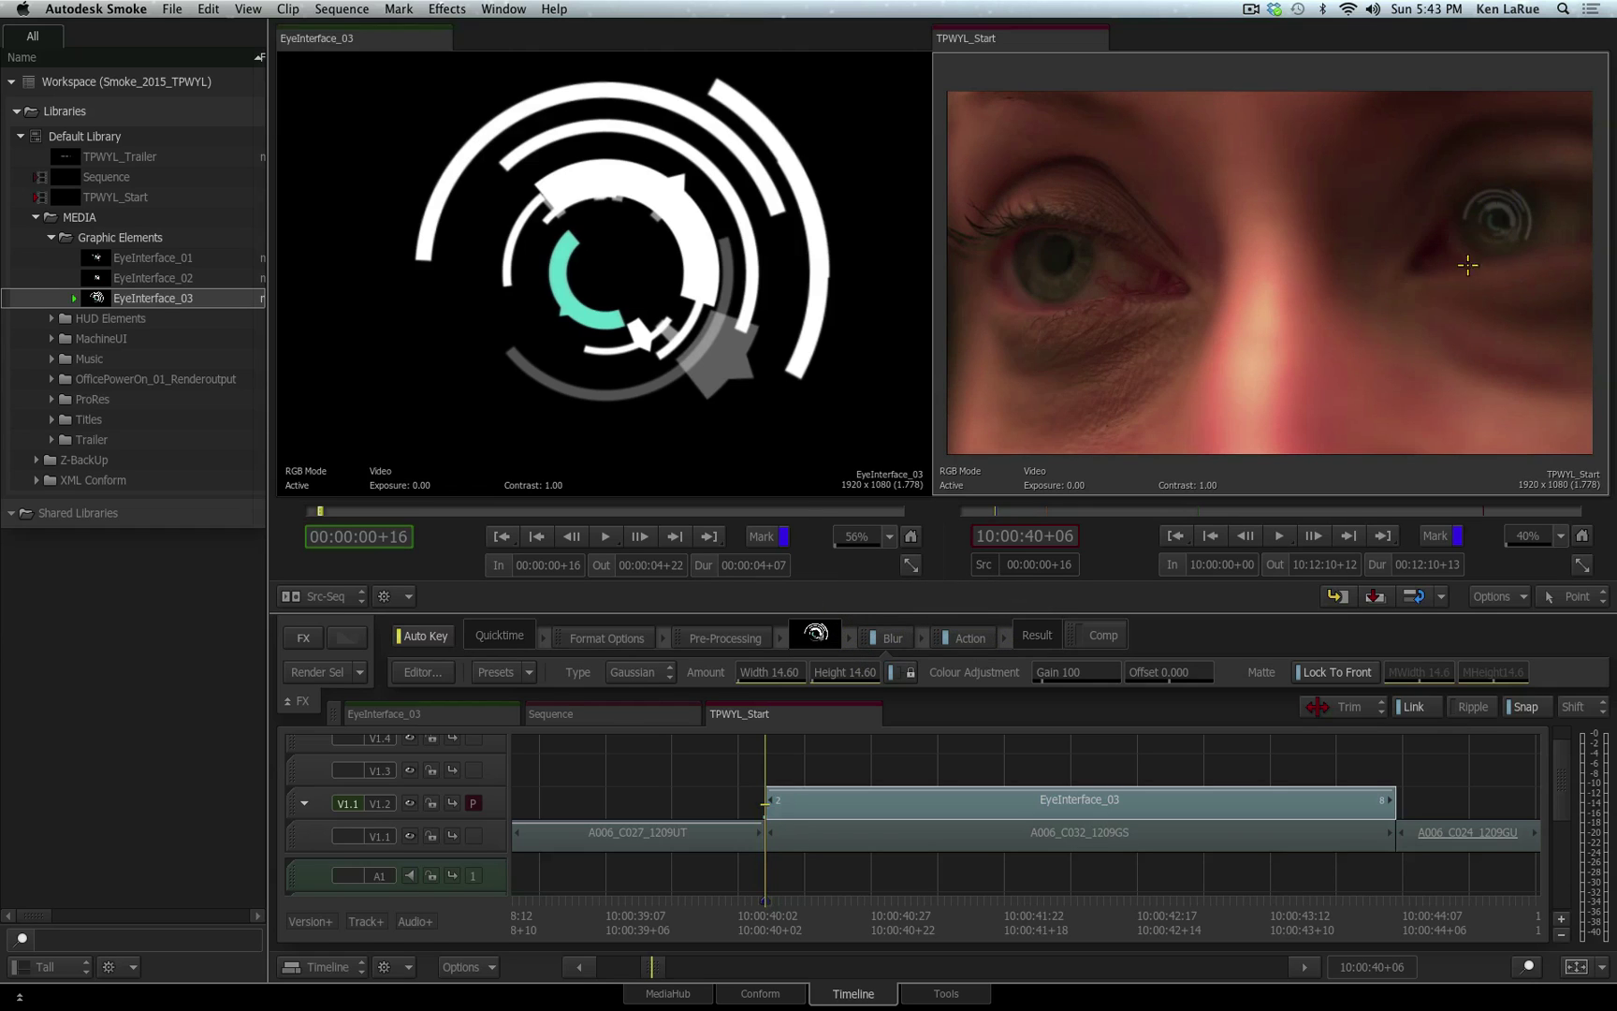
pyautogui.click(894, 636)
pyautogui.moveTo(749, 673); pyautogui.dragTo(912, 670)
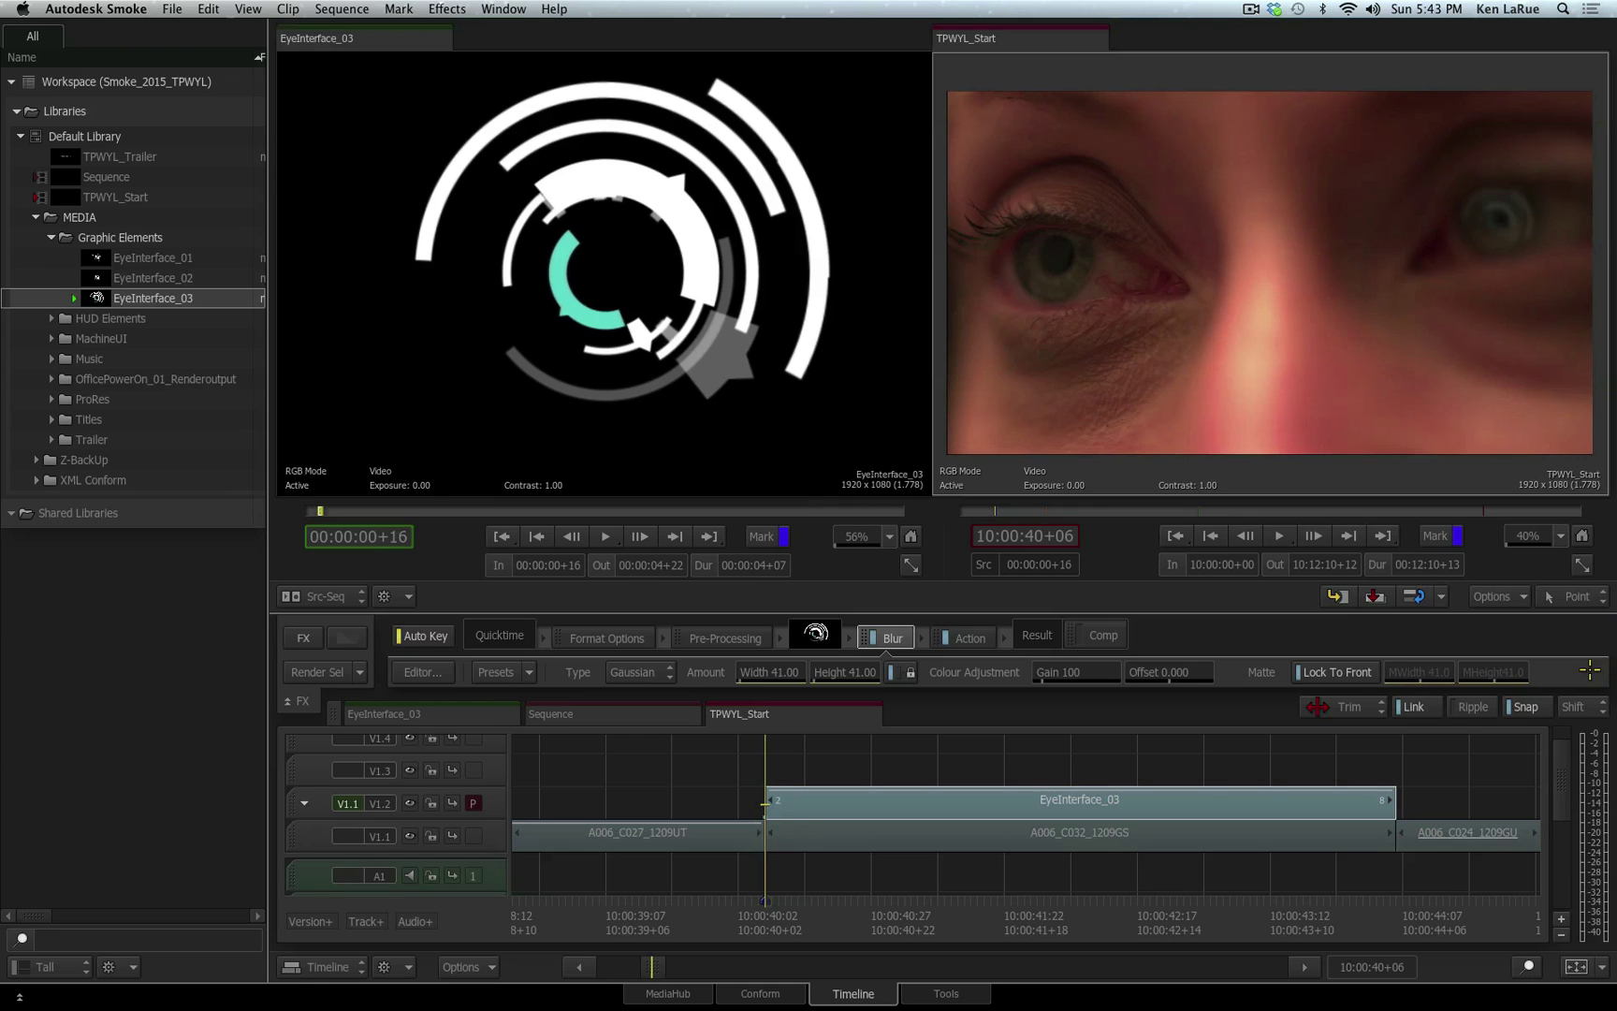
# Set keyframes with the current value for the Blur width and height at 10:00:42+20.
pyautogui.press('space')
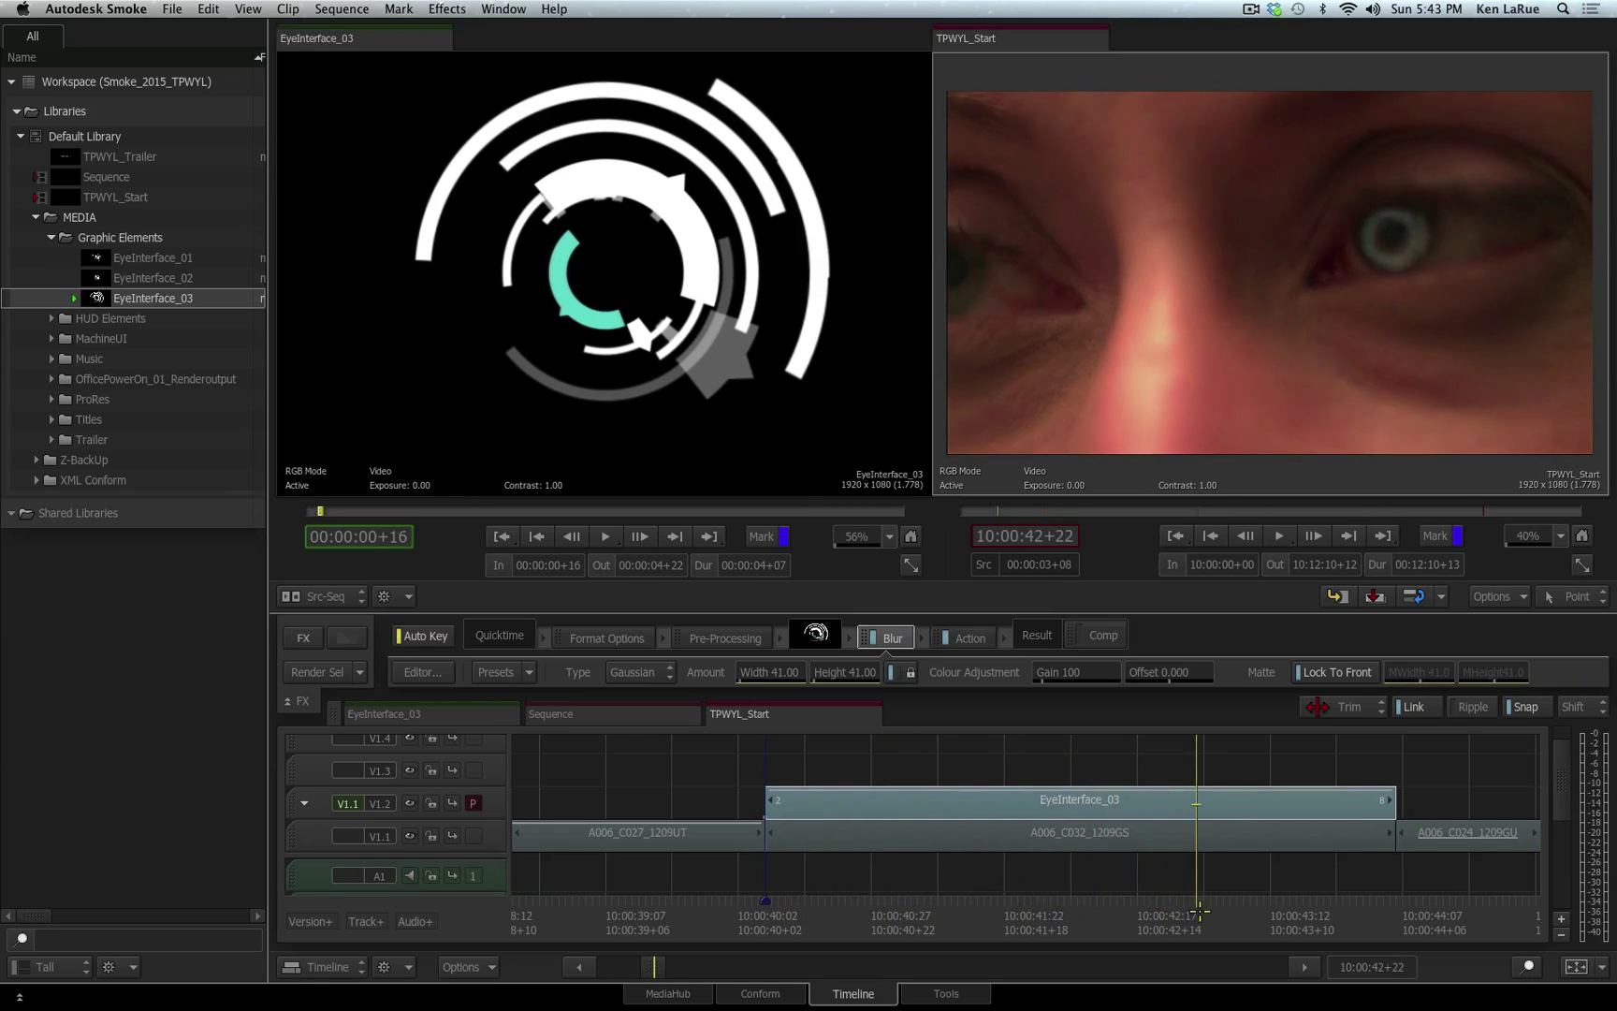
pyautogui.moveTo(1228, 911); pyautogui.dragTo(1181, 929)
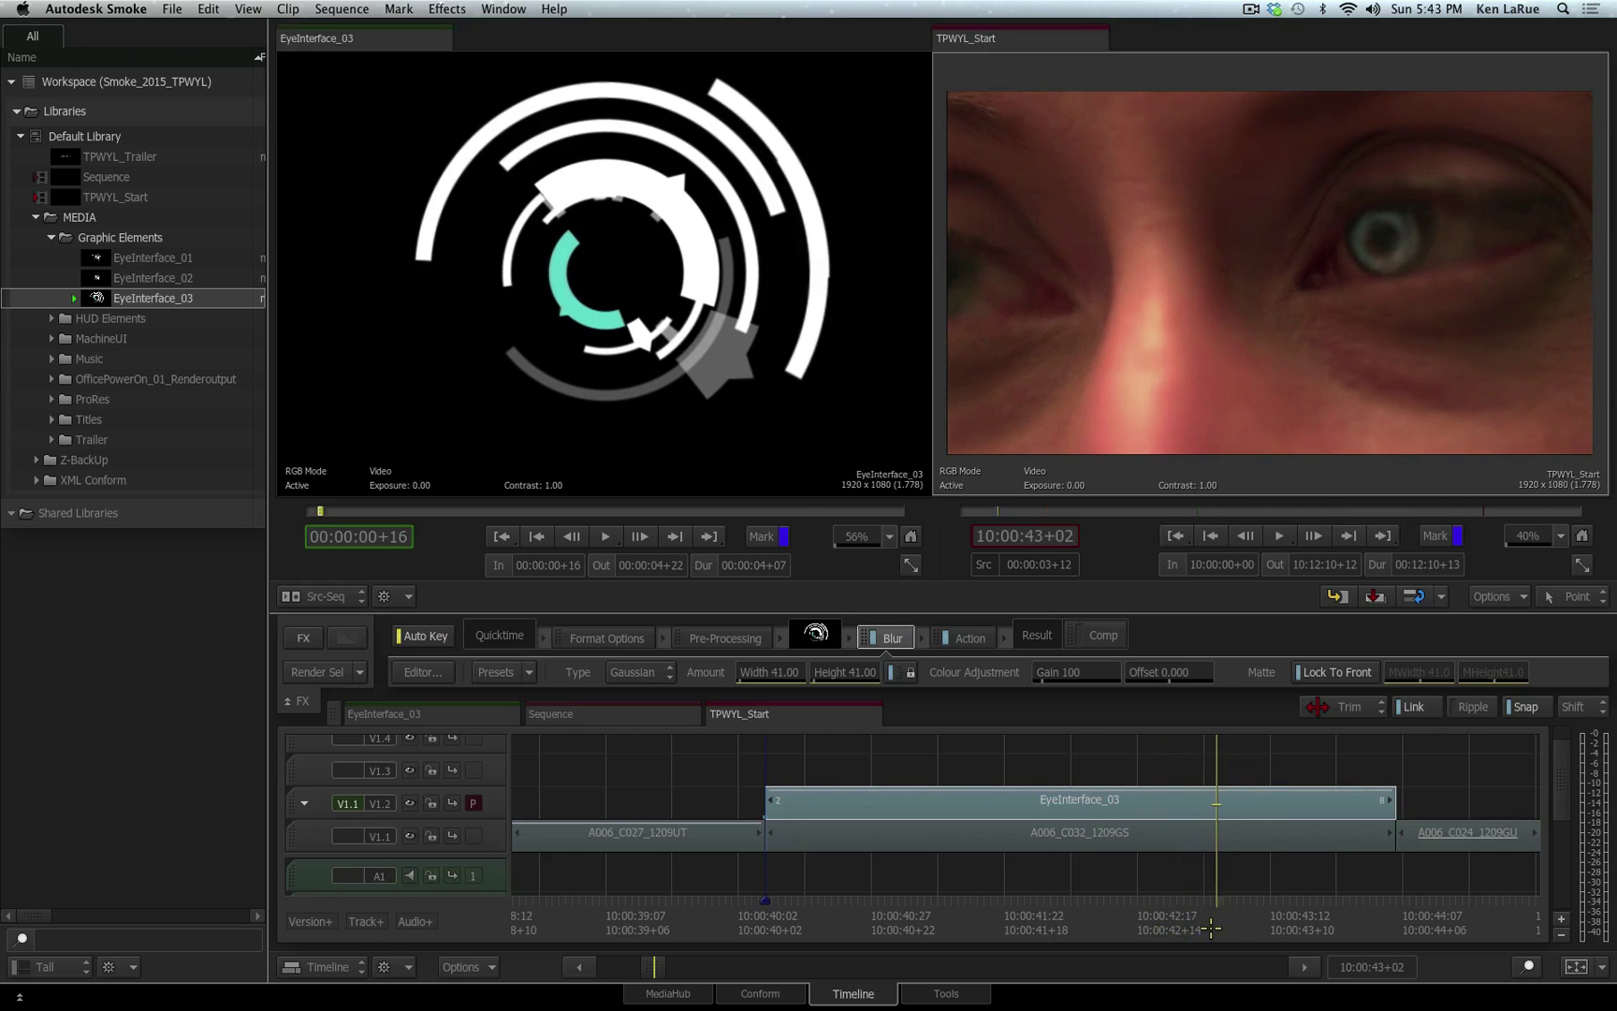
pyautogui.rightClick(771, 674)
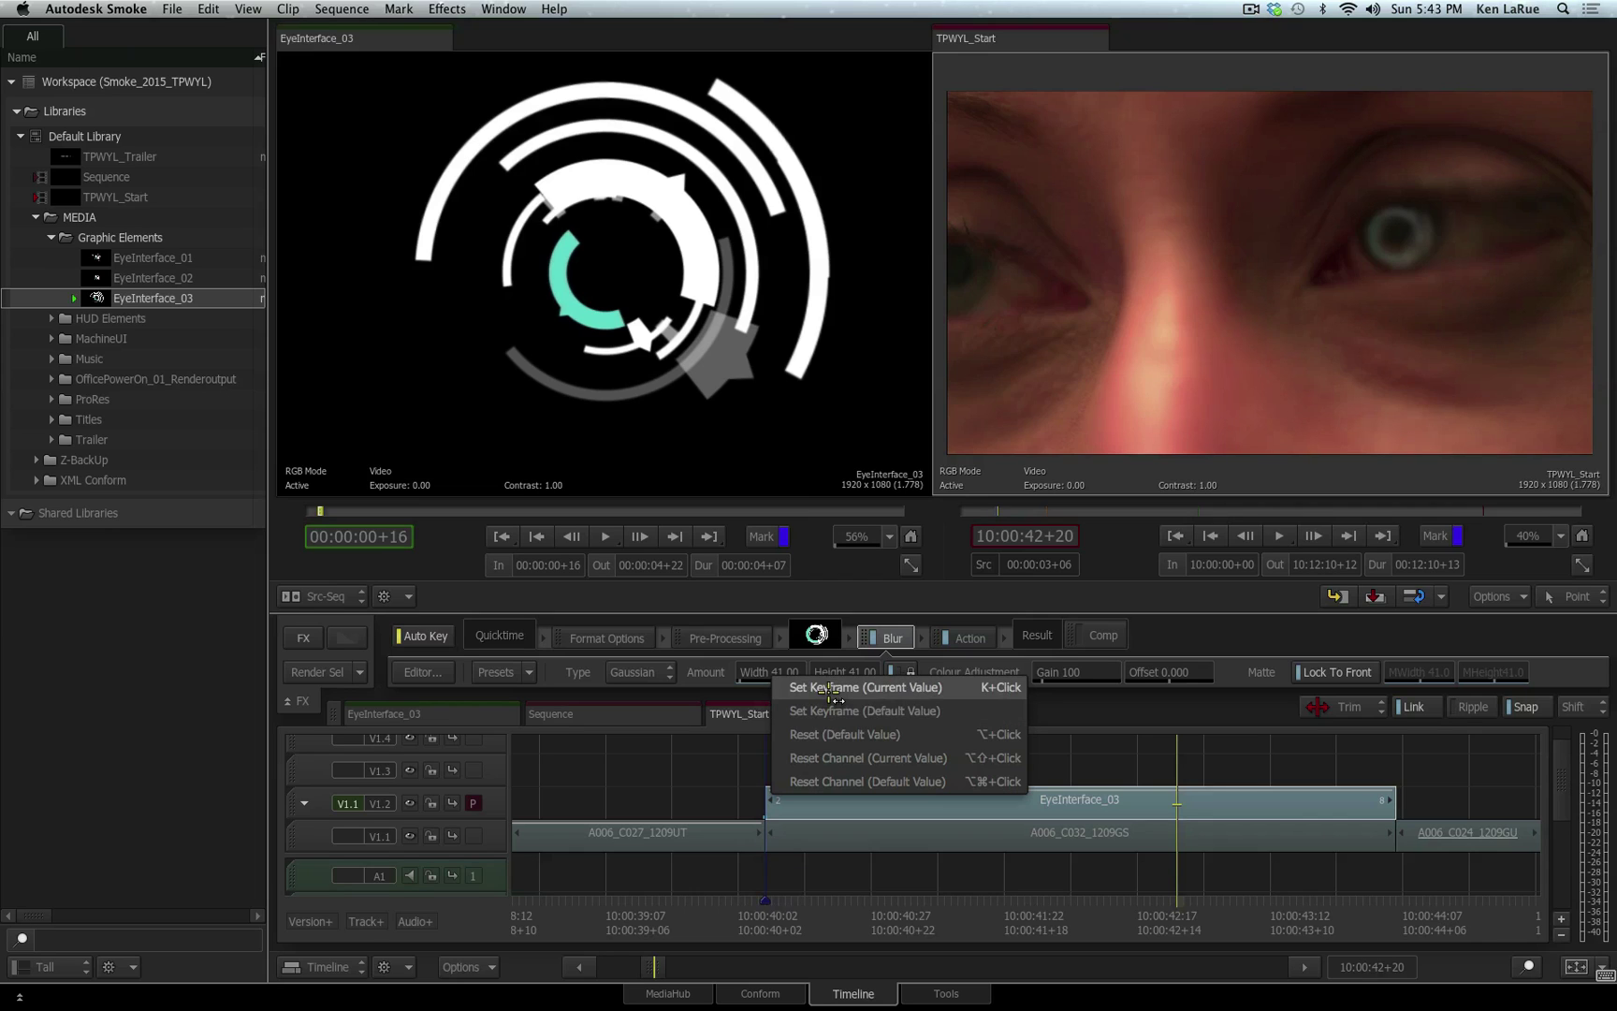
pyautogui.click(830, 687)
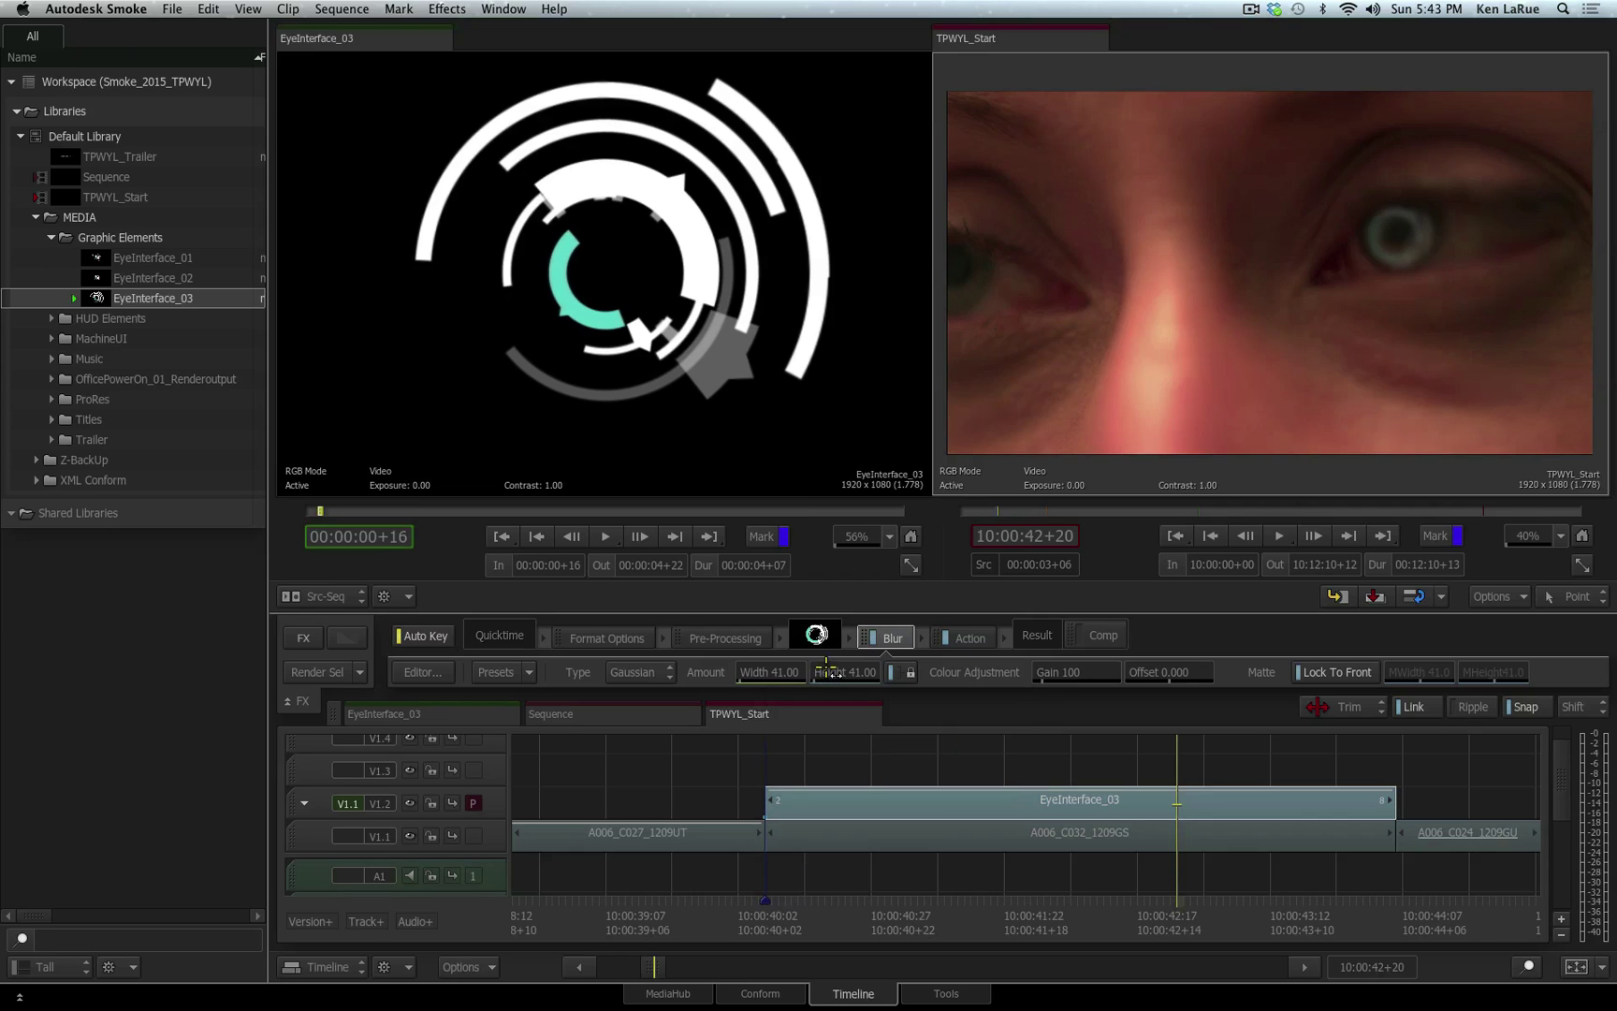
pyautogui.rightClick(829, 671)
pyautogui.click(847, 685)
# Set the Blur width and height to 10 at 10:00:43+05.
pyautogui.moveTo(1184, 904); pyautogui.dragTo(1239, 905)
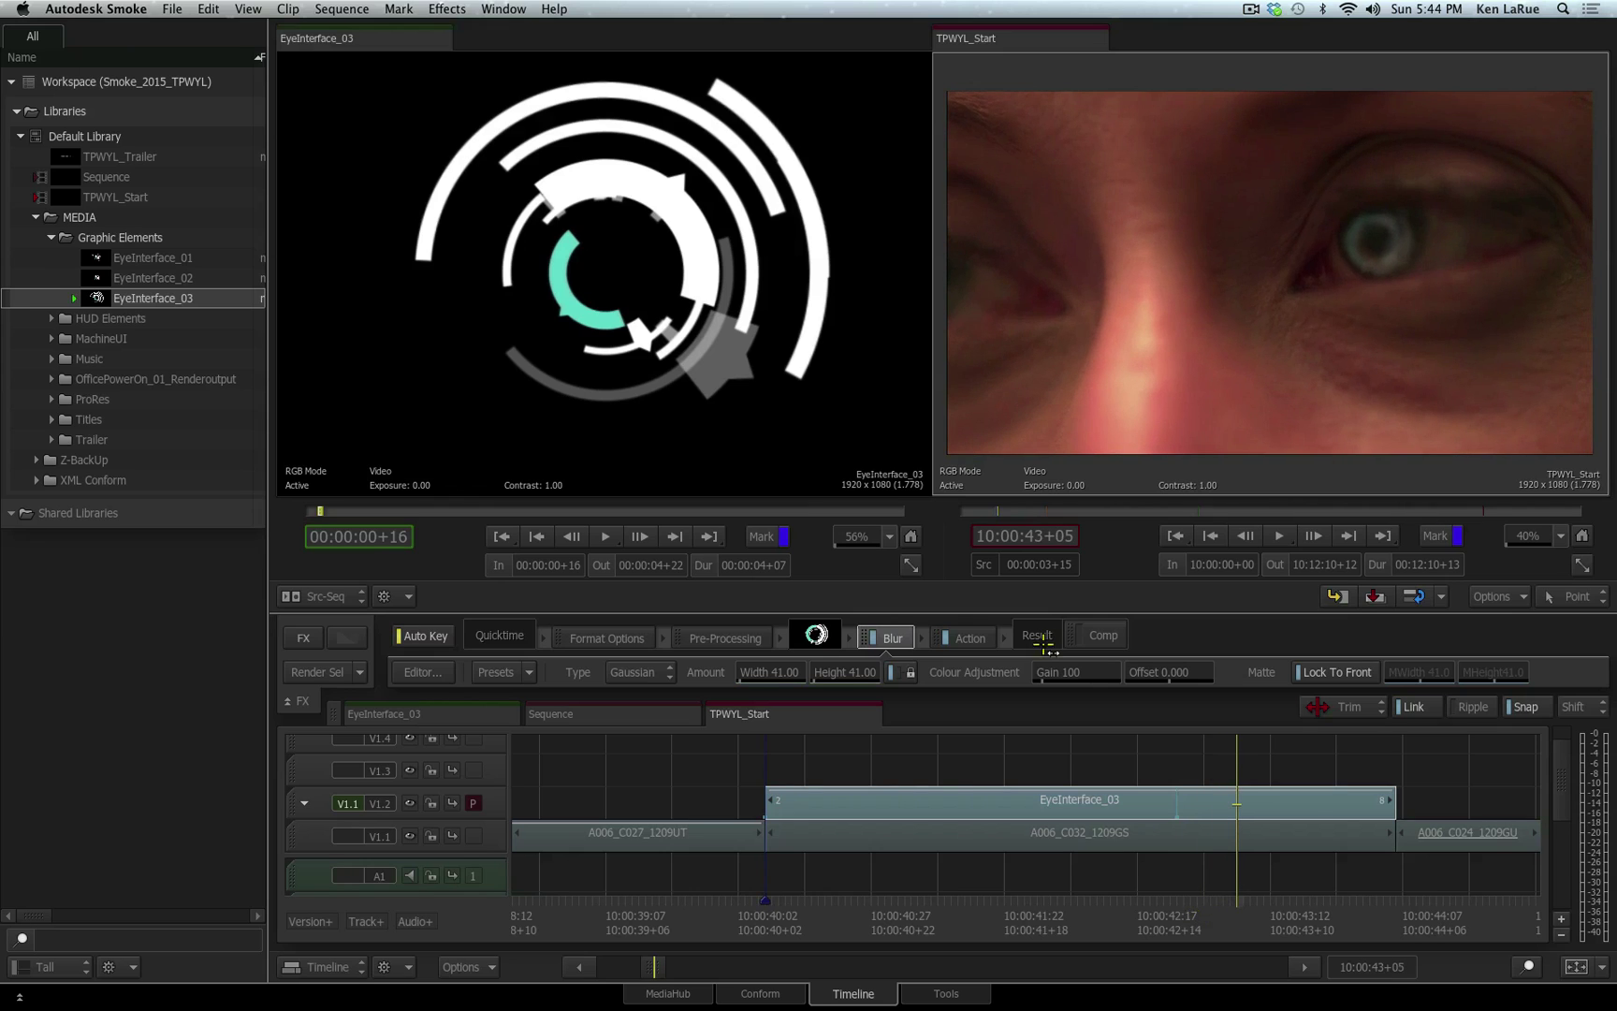
pyautogui.click(777, 672)
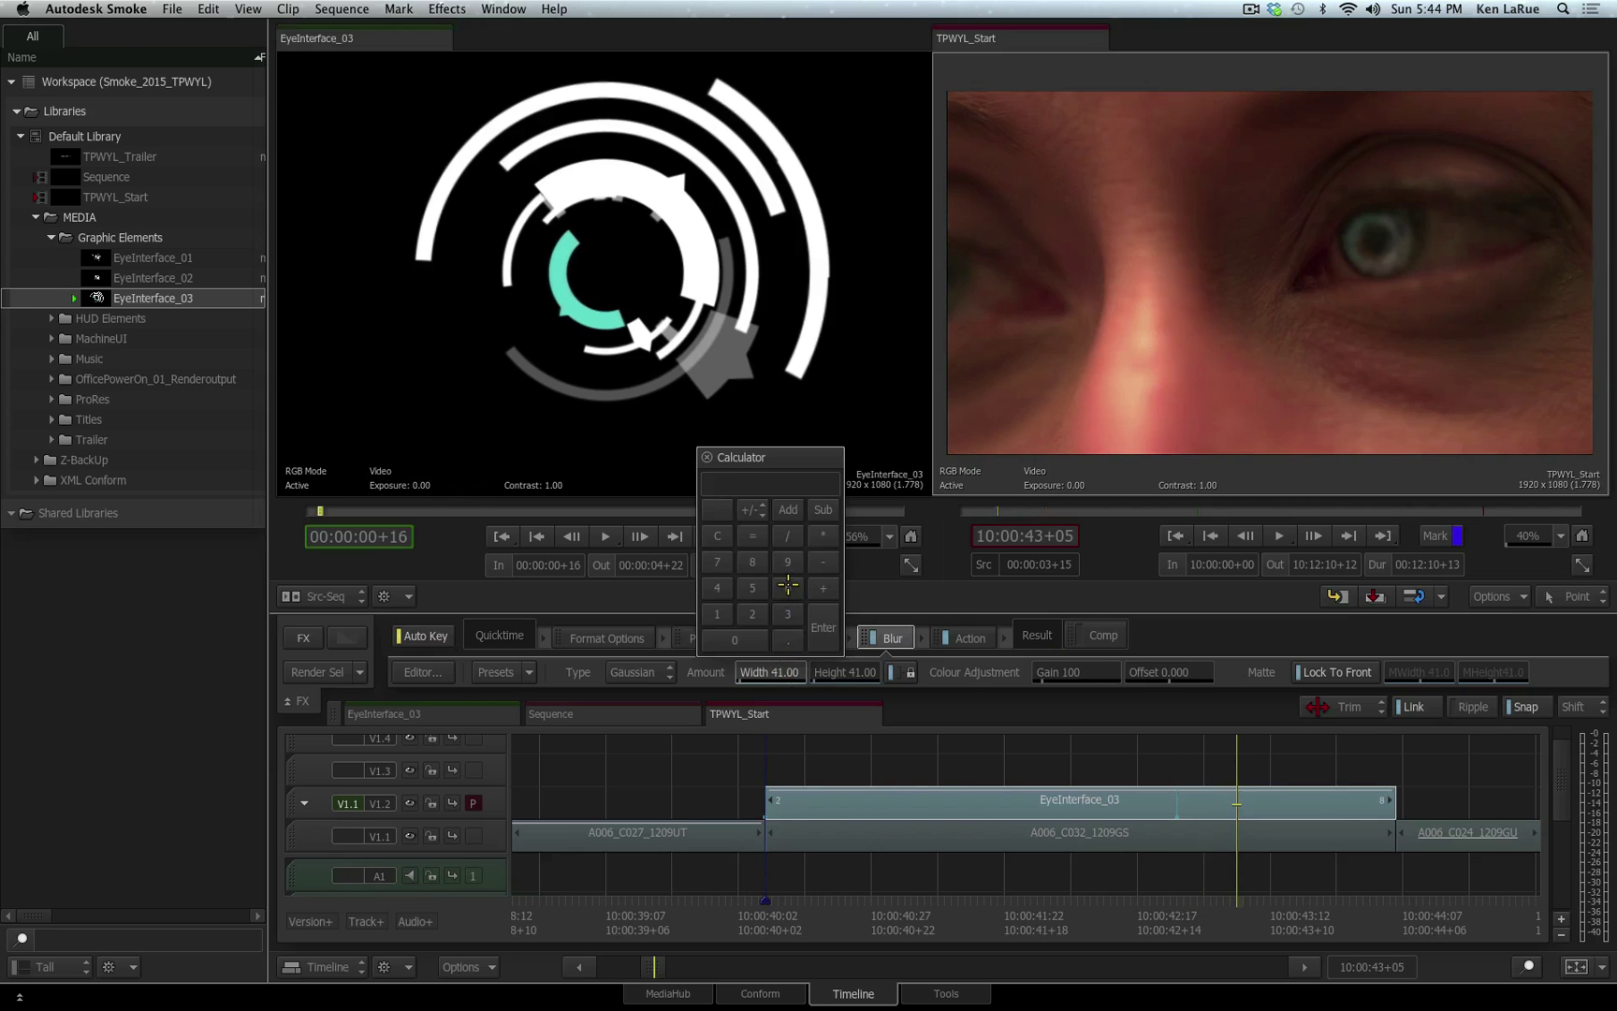
pyautogui.click(818, 632)
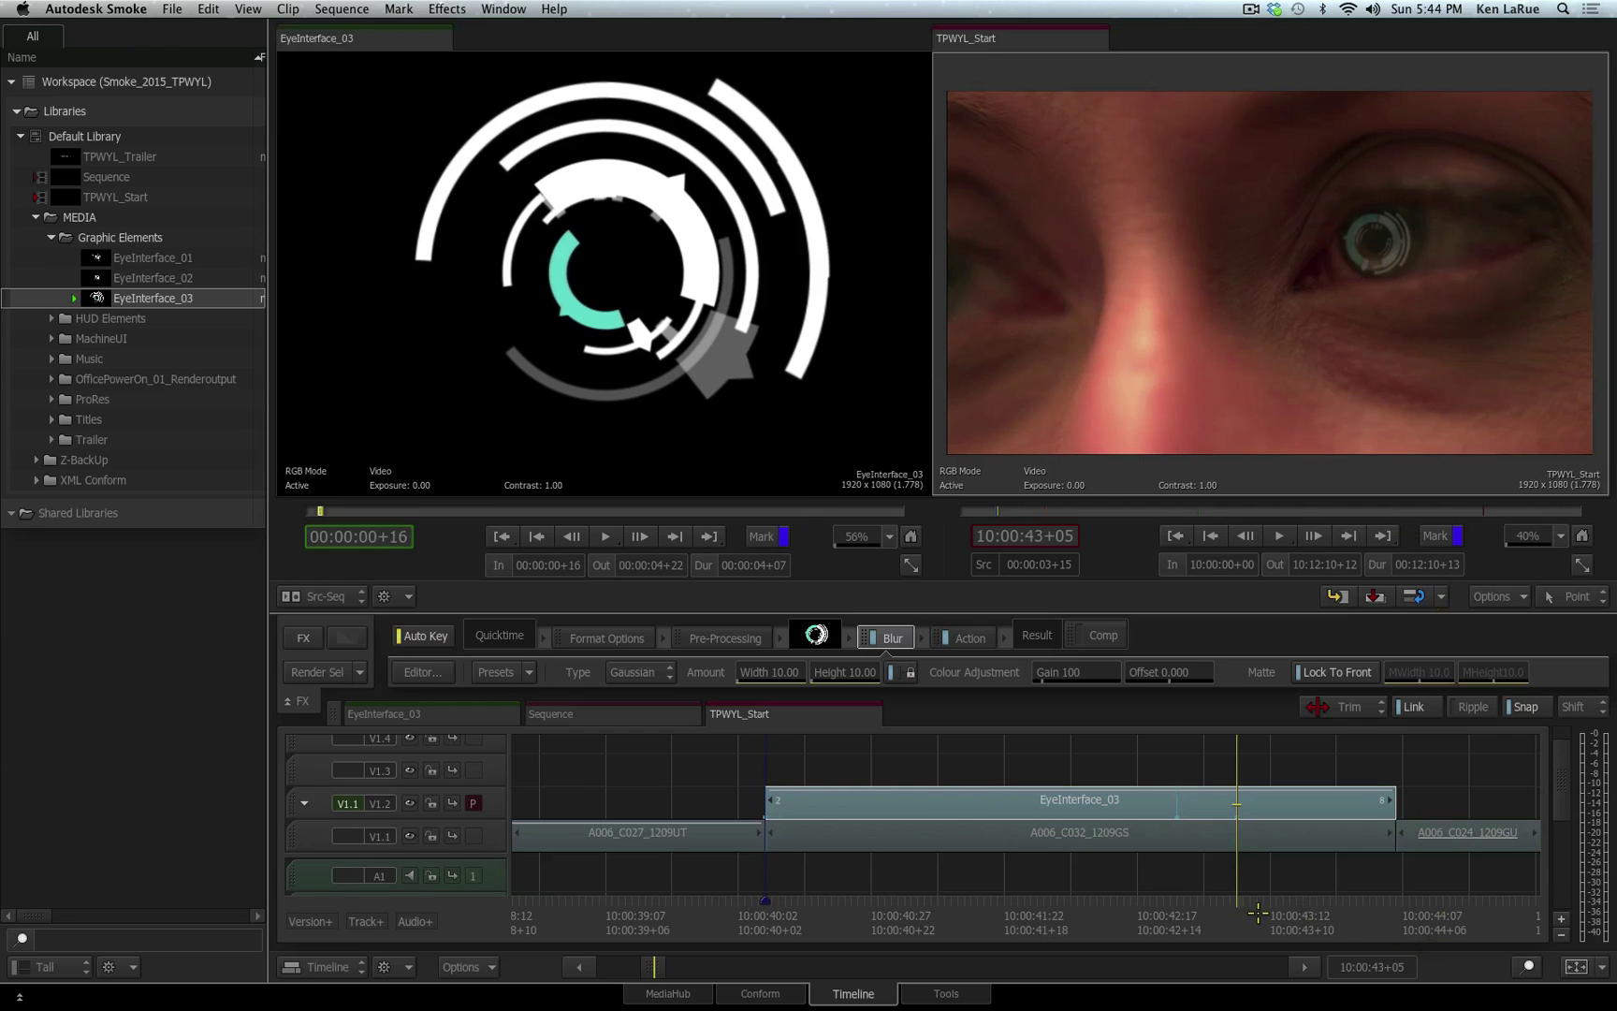
# Return to the start of the shot and duplicate the EyeInterface_03 segment onto the V1.3 track above.
pyautogui.moveTo(1236, 921); pyautogui.dragTo(765, 926)
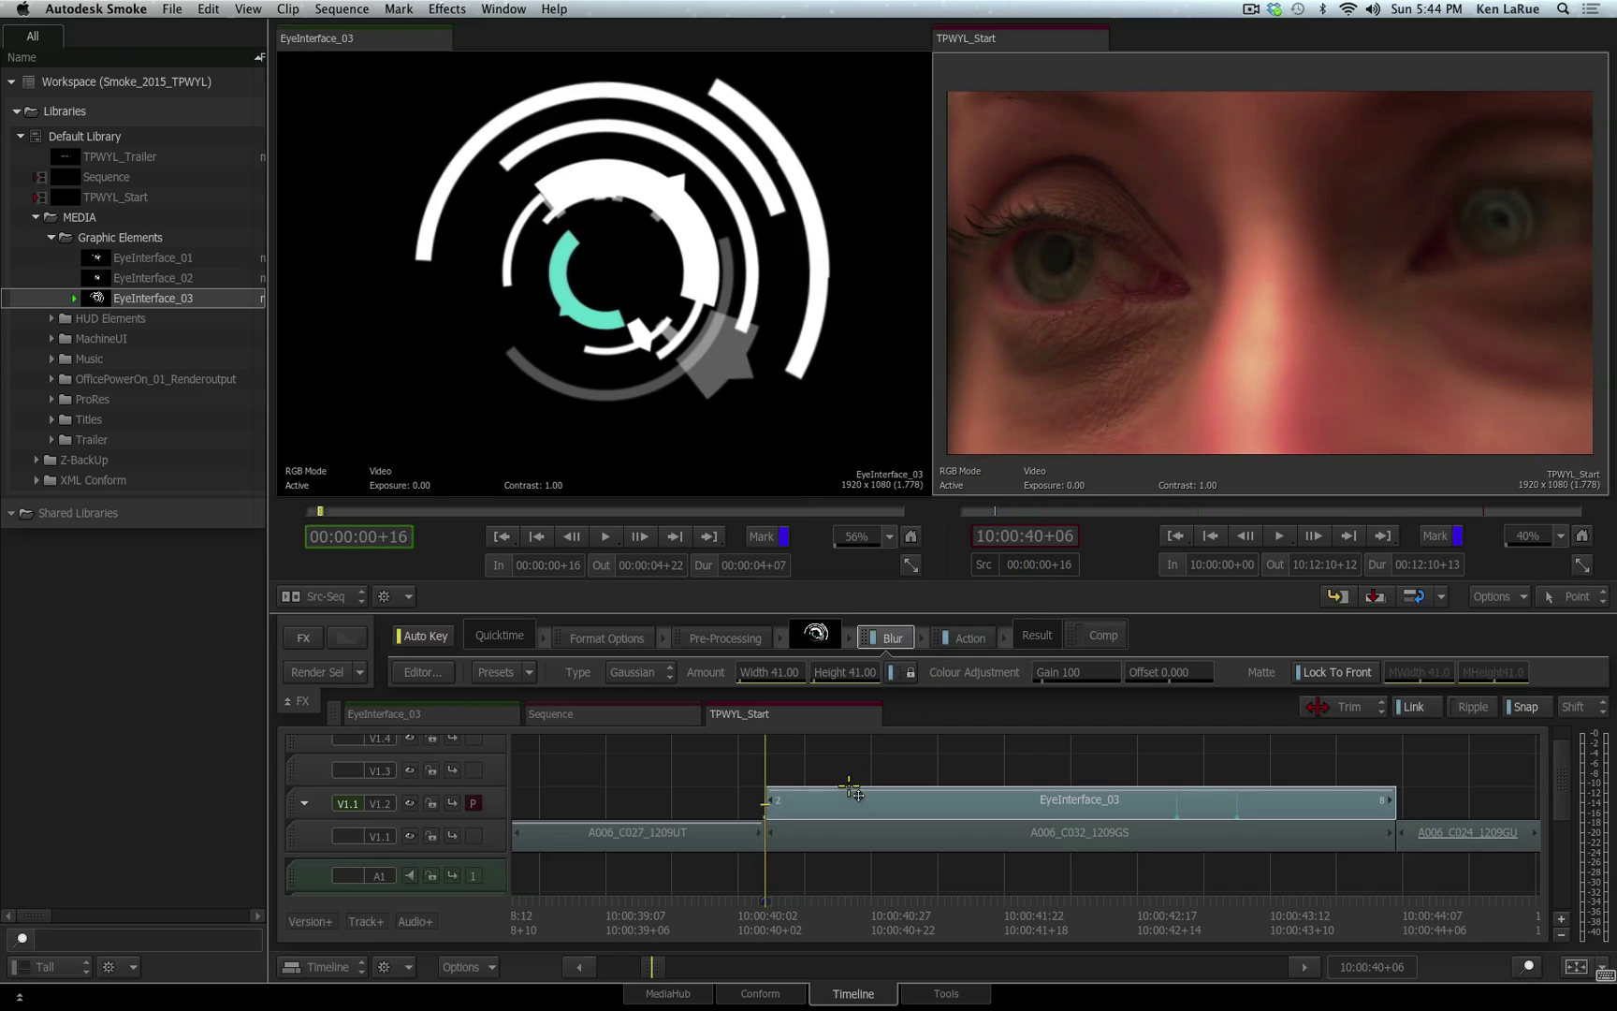
pyautogui.moveTo(851, 800); pyautogui.dragTo(851, 762)
pyautogui.hotkey('shift', 'z')
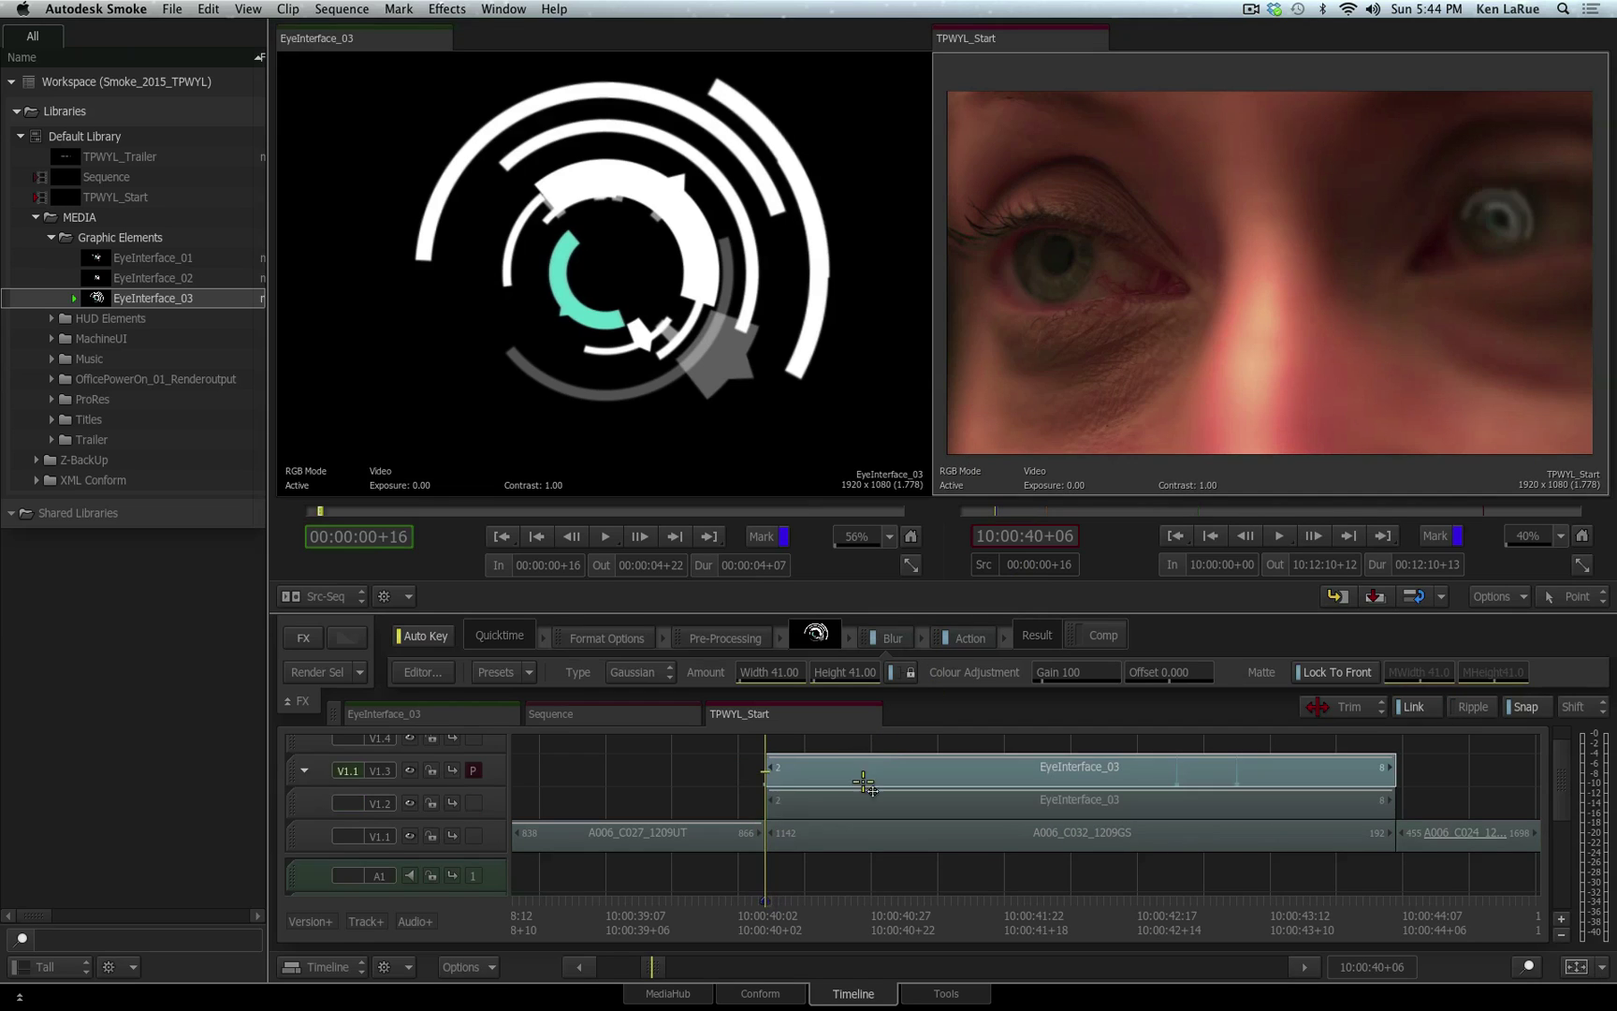
# Move axis2 in the V1.3 segment's Action over the other eye, at about X -1065, Y 39, with Y rotation 6°.
pyautogui.click(974, 639)
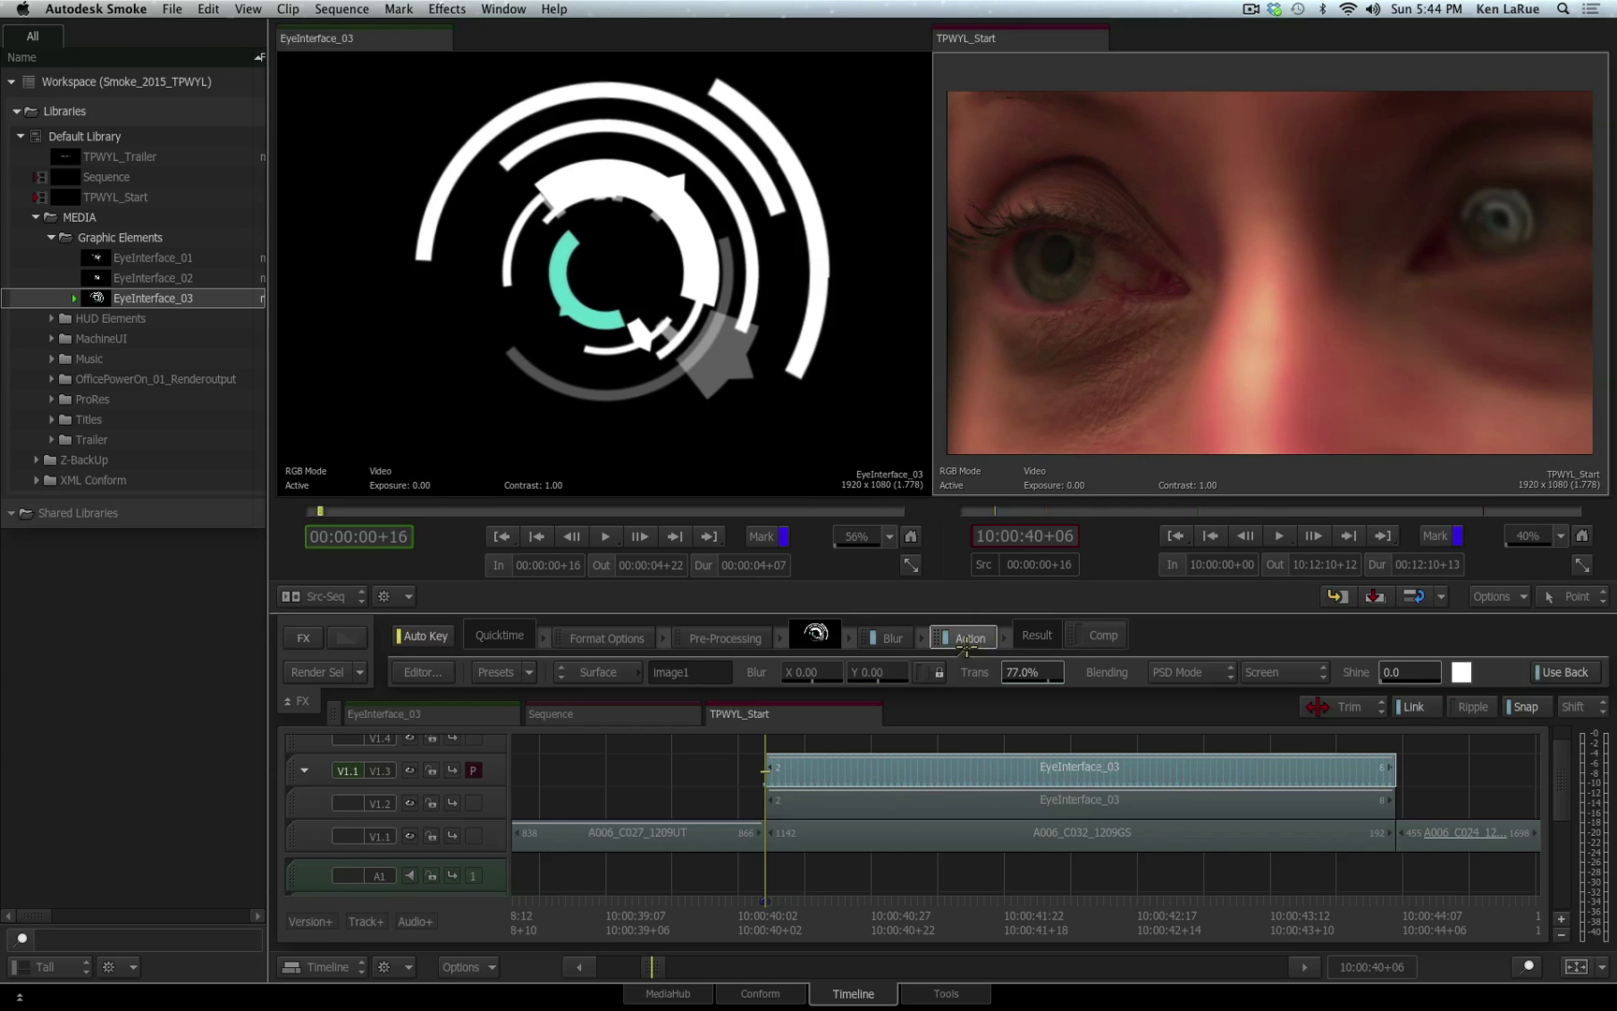
pyautogui.click(422, 672)
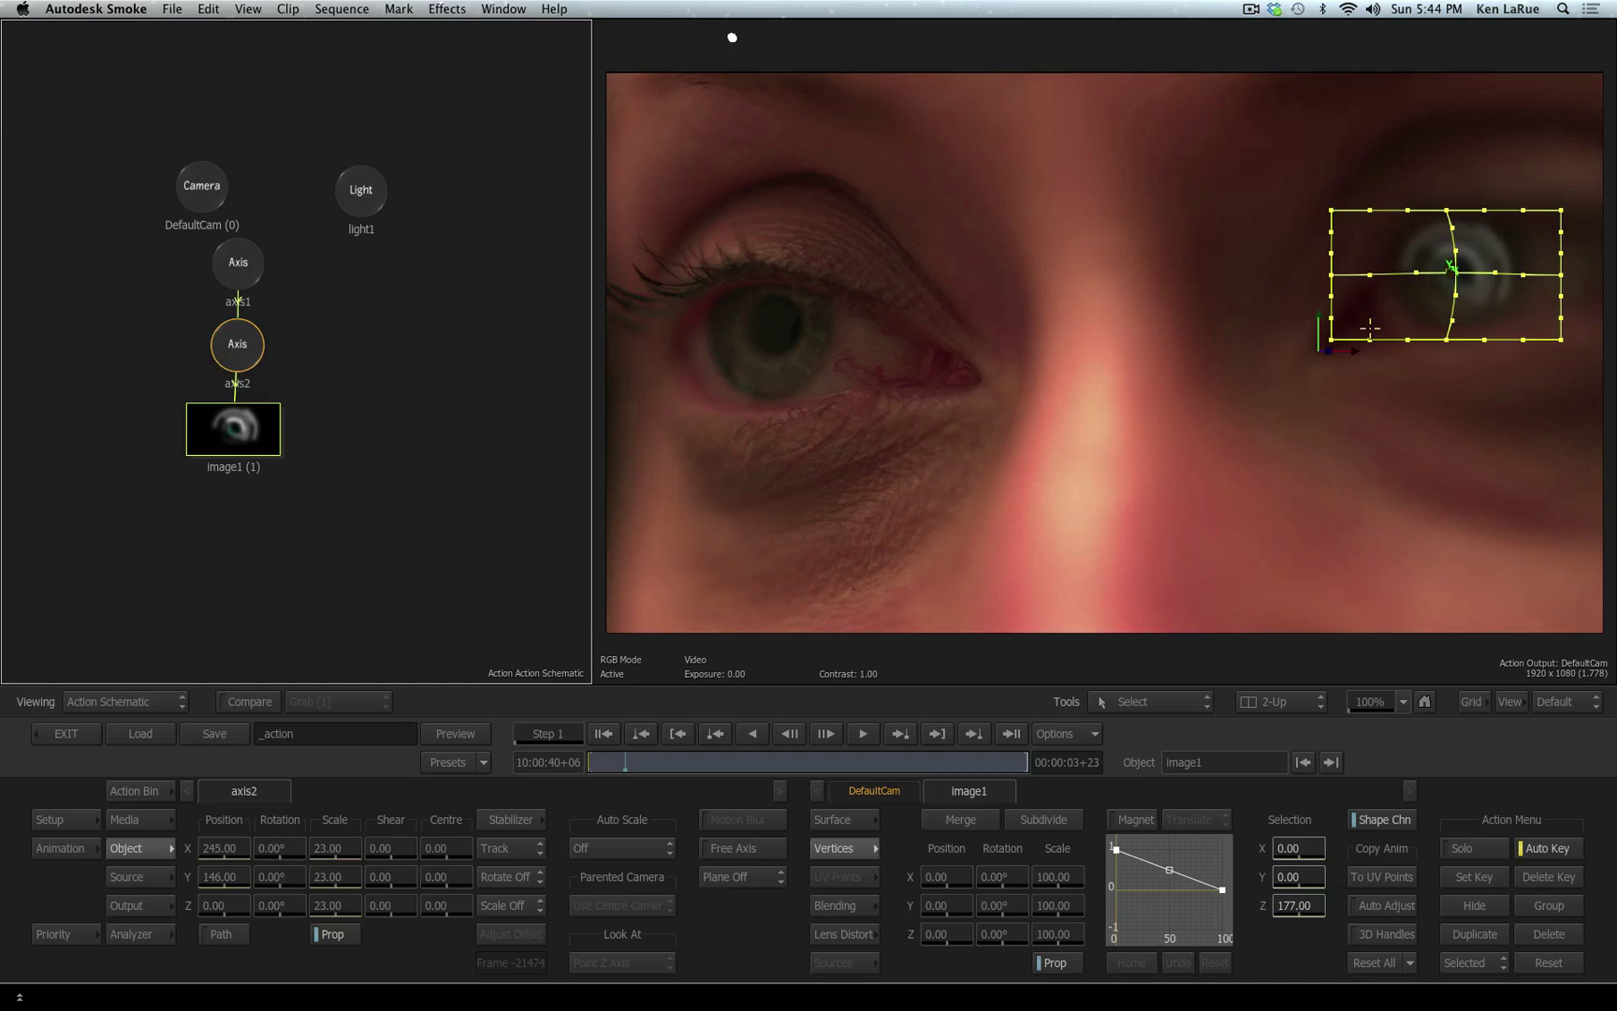
pyautogui.click(237, 344)
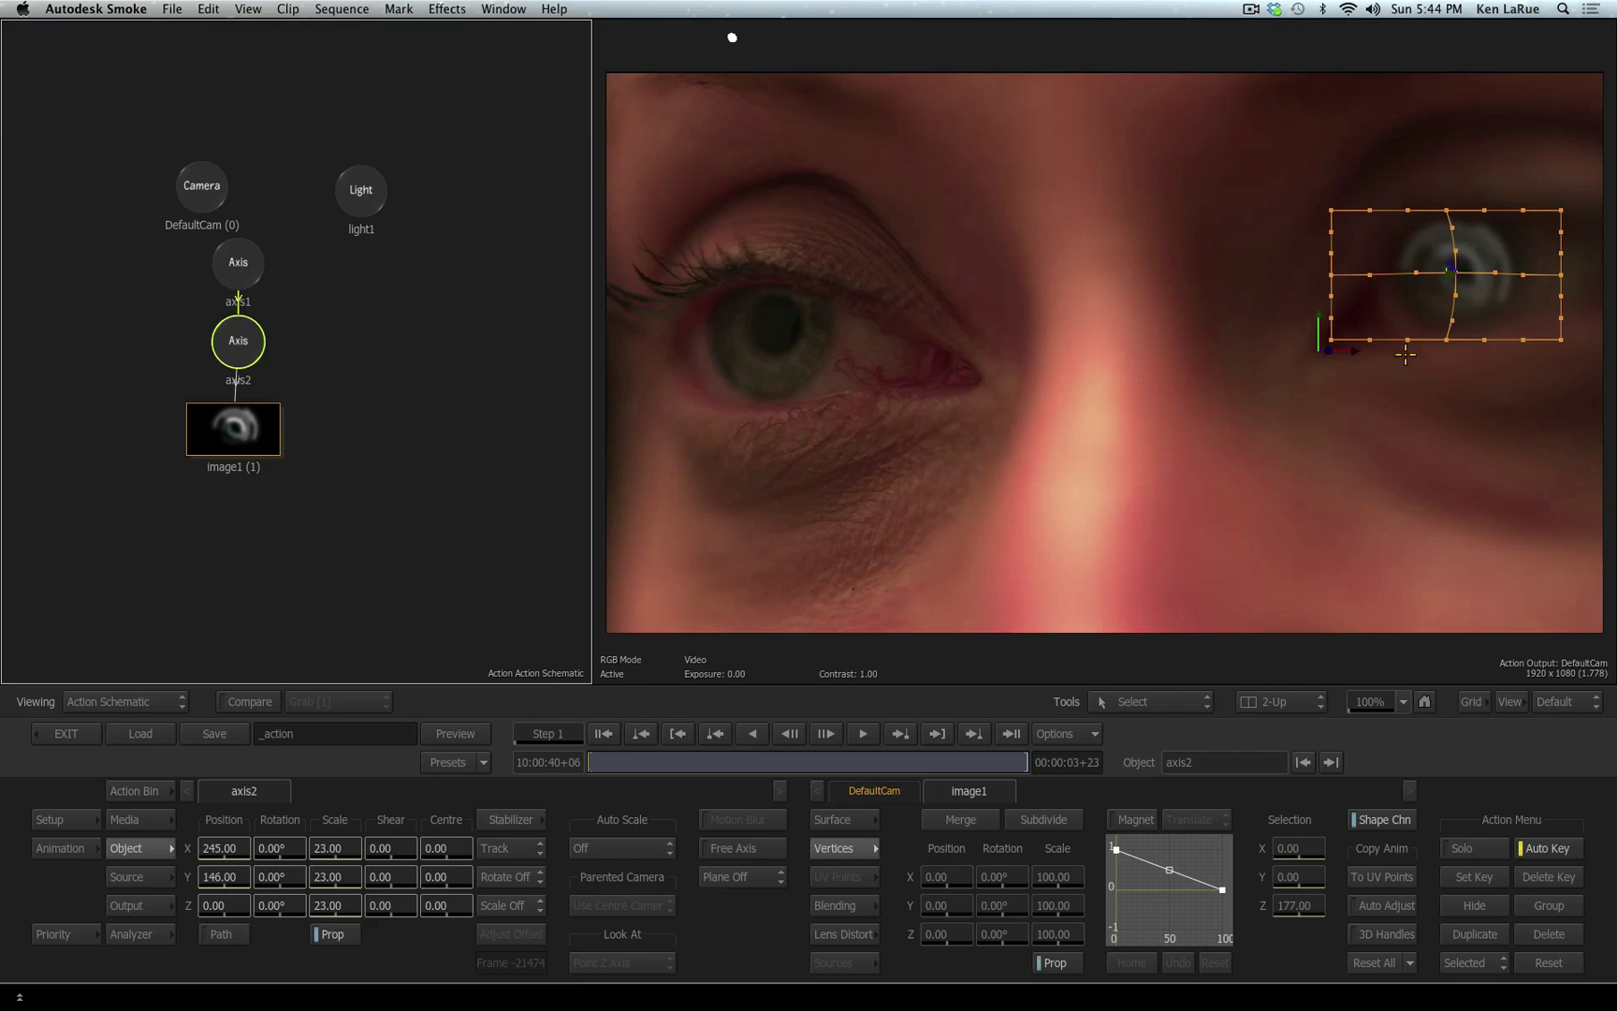
pyautogui.click(1071, 523)
pyautogui.moveTo(230, 848); pyautogui.dragTo(4, 902)
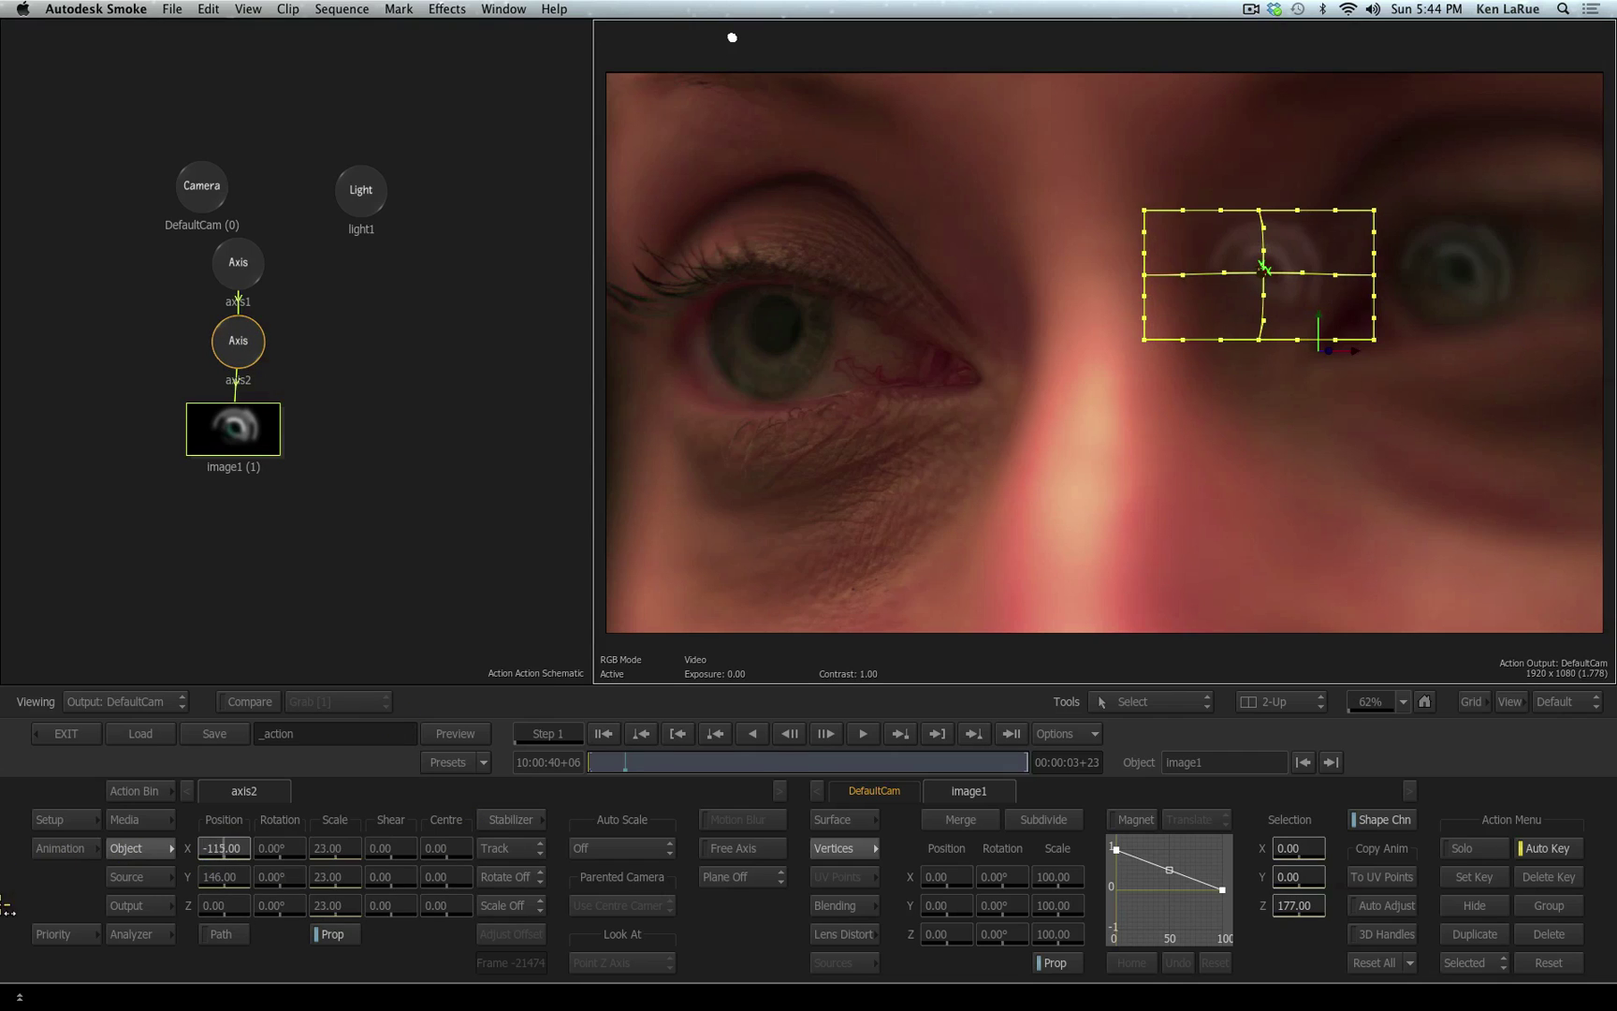
pyautogui.moveTo(1257, 277); pyautogui.dragTo(496, 552)
pyautogui.moveTo(248, 879); pyautogui.dragTo(293, 877)
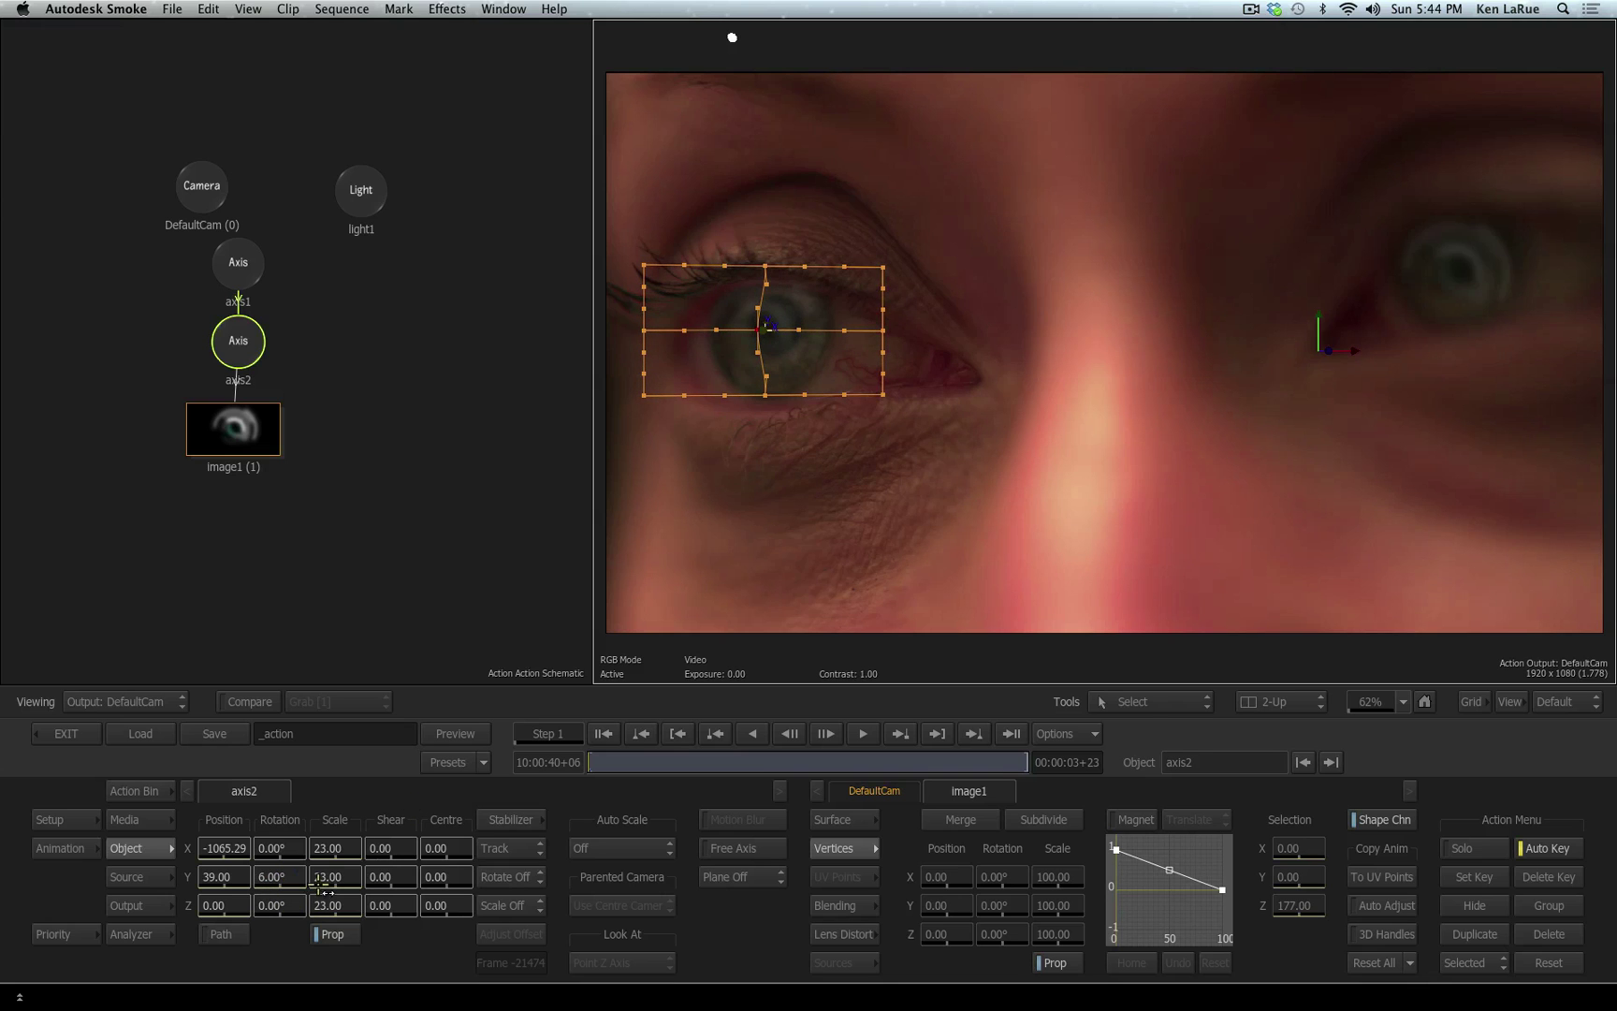
pyautogui.moveTo(737, 761); pyautogui.dragTo(362, 779)
pyautogui.click(49, 733)
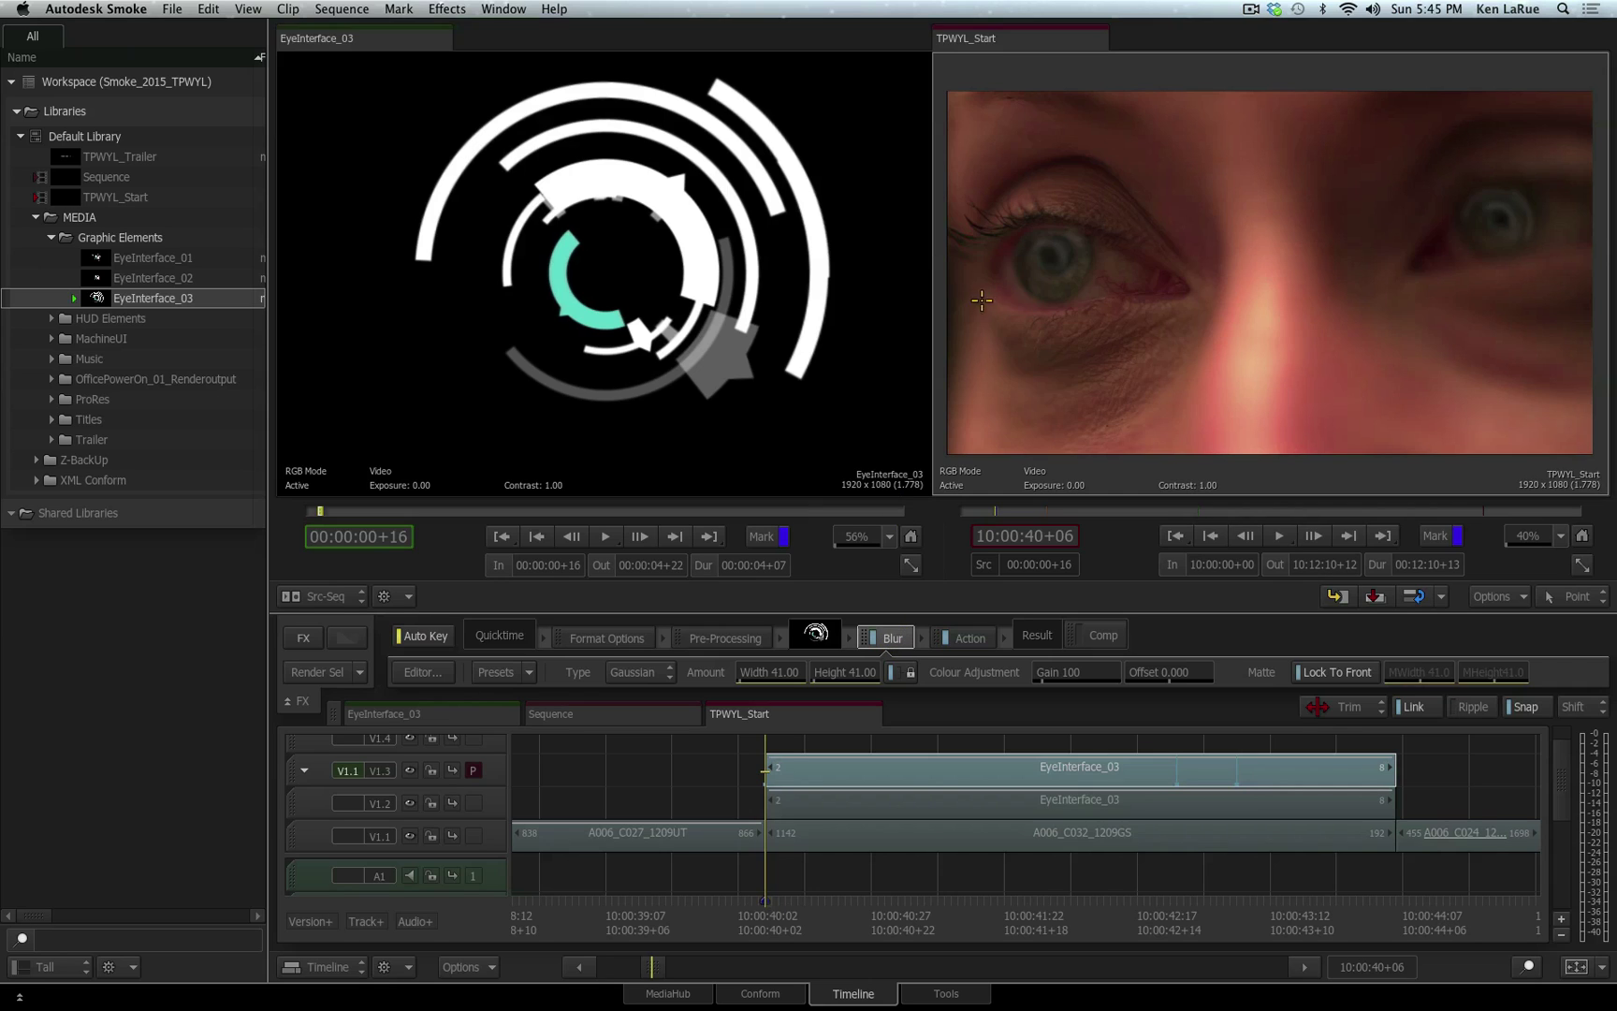
# Set the V1.3 segment's Blur width and height to 10 at 10:00:40+06 and 10:00:42+20.
pyautogui.click(769, 672)
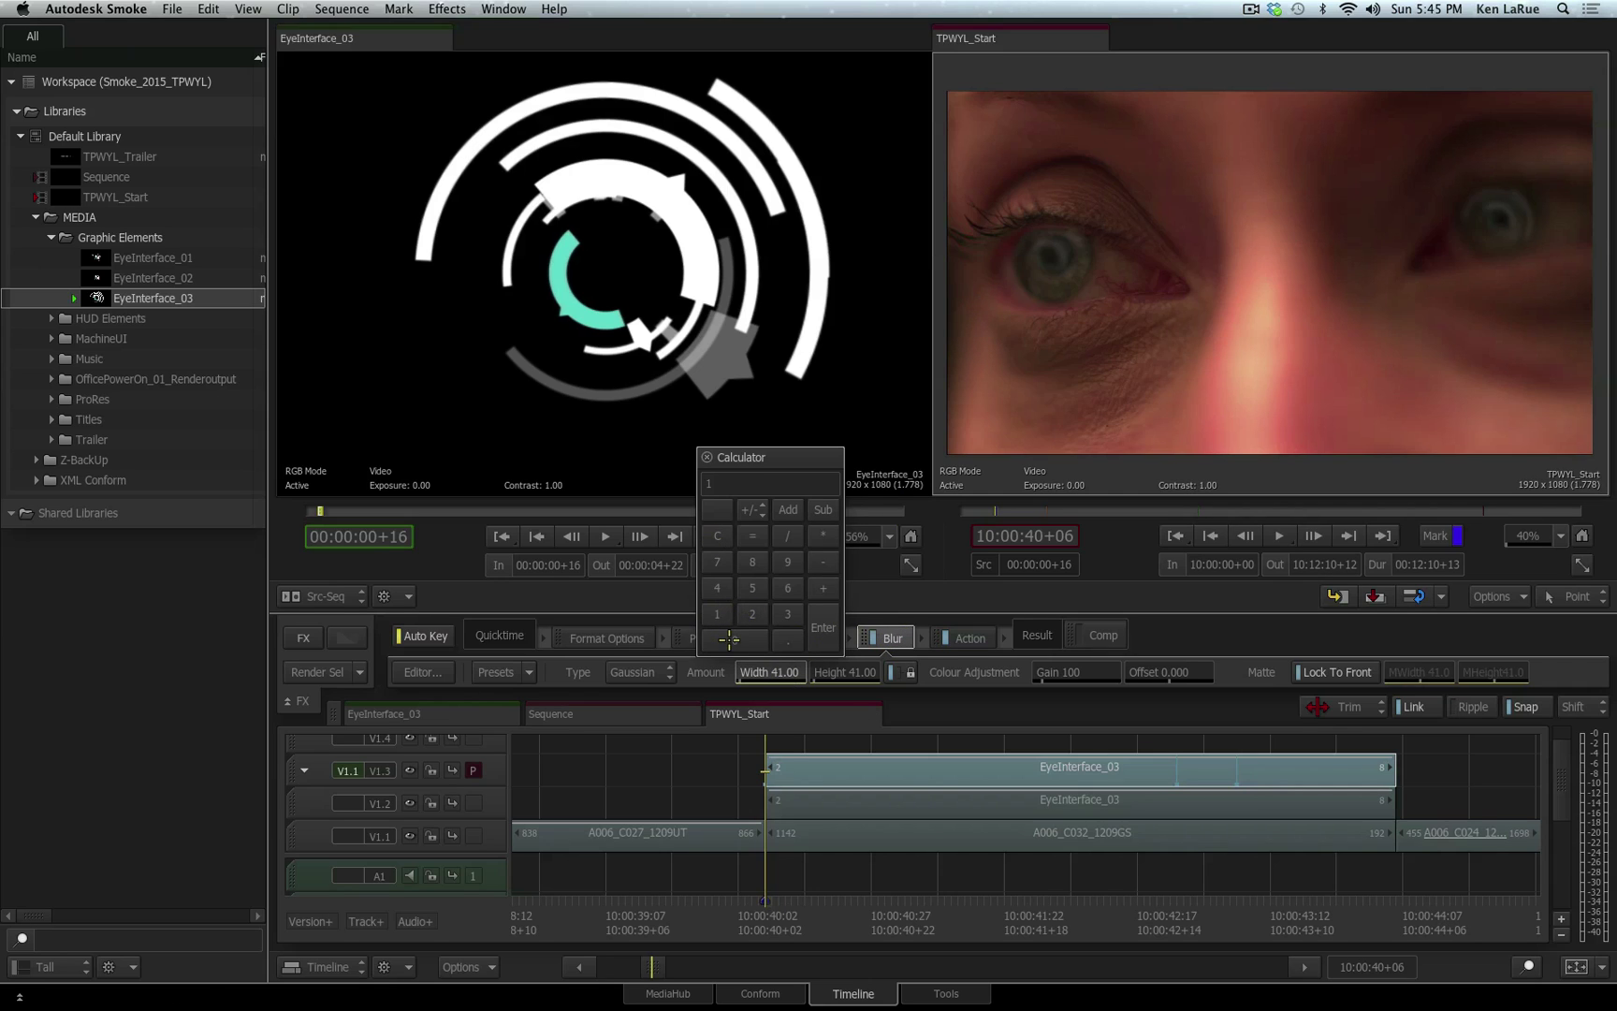
pyautogui.click(824, 636)
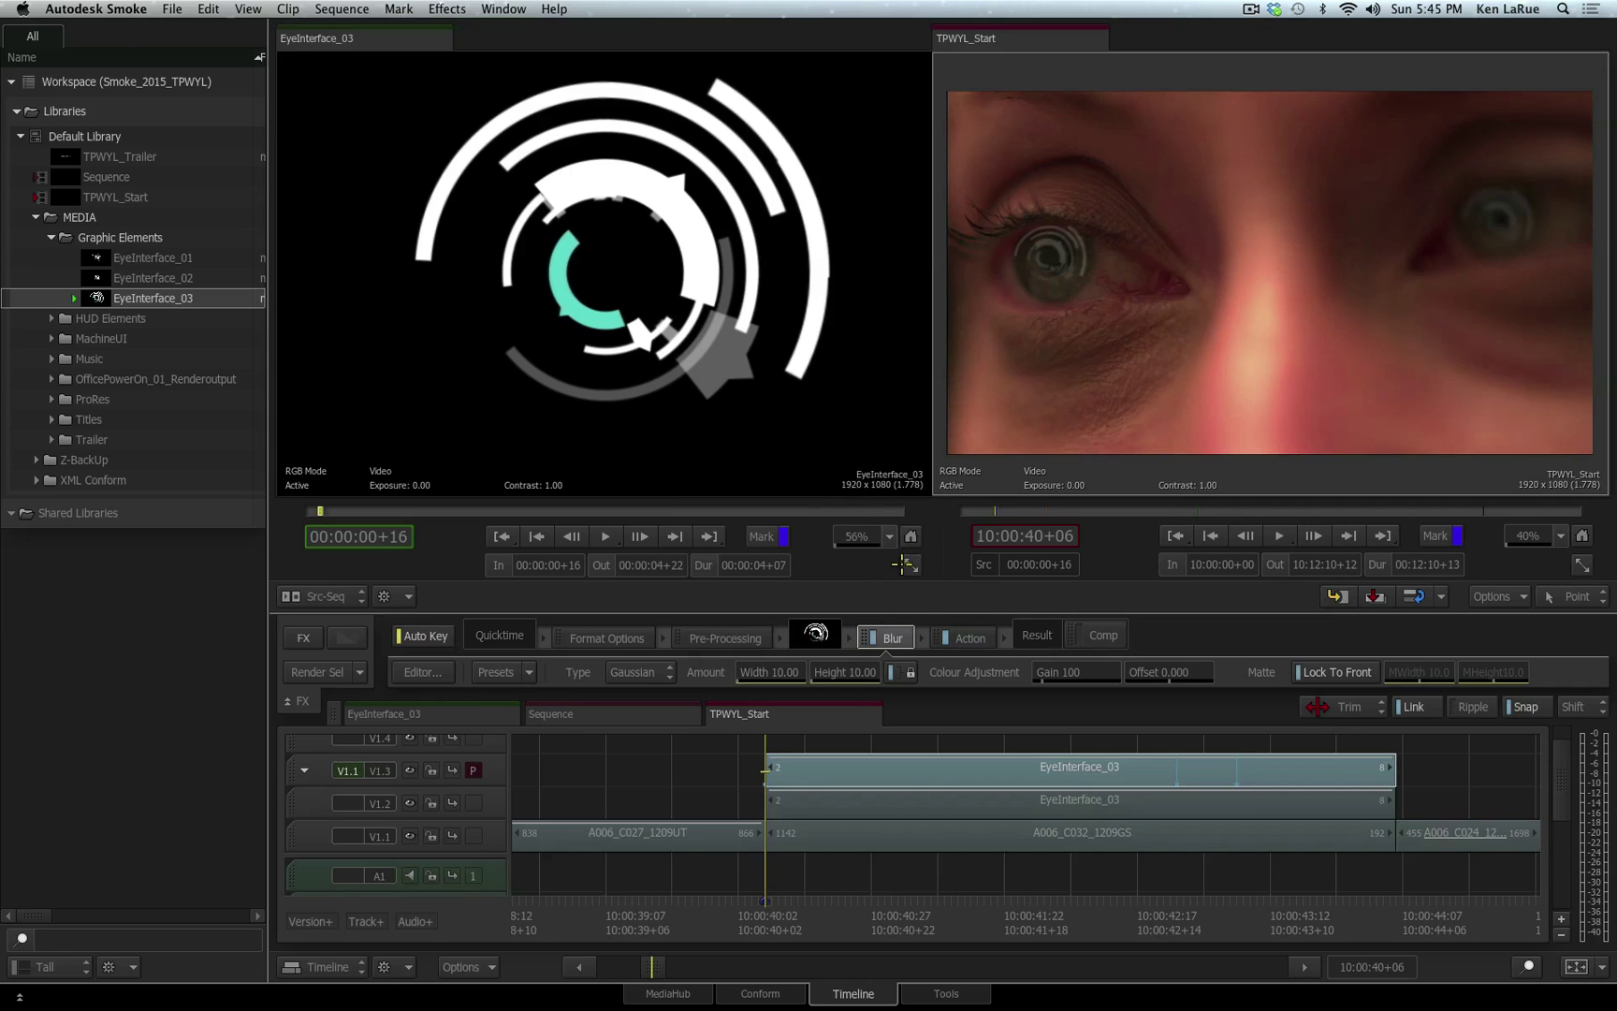
pyautogui.click(1383, 535)
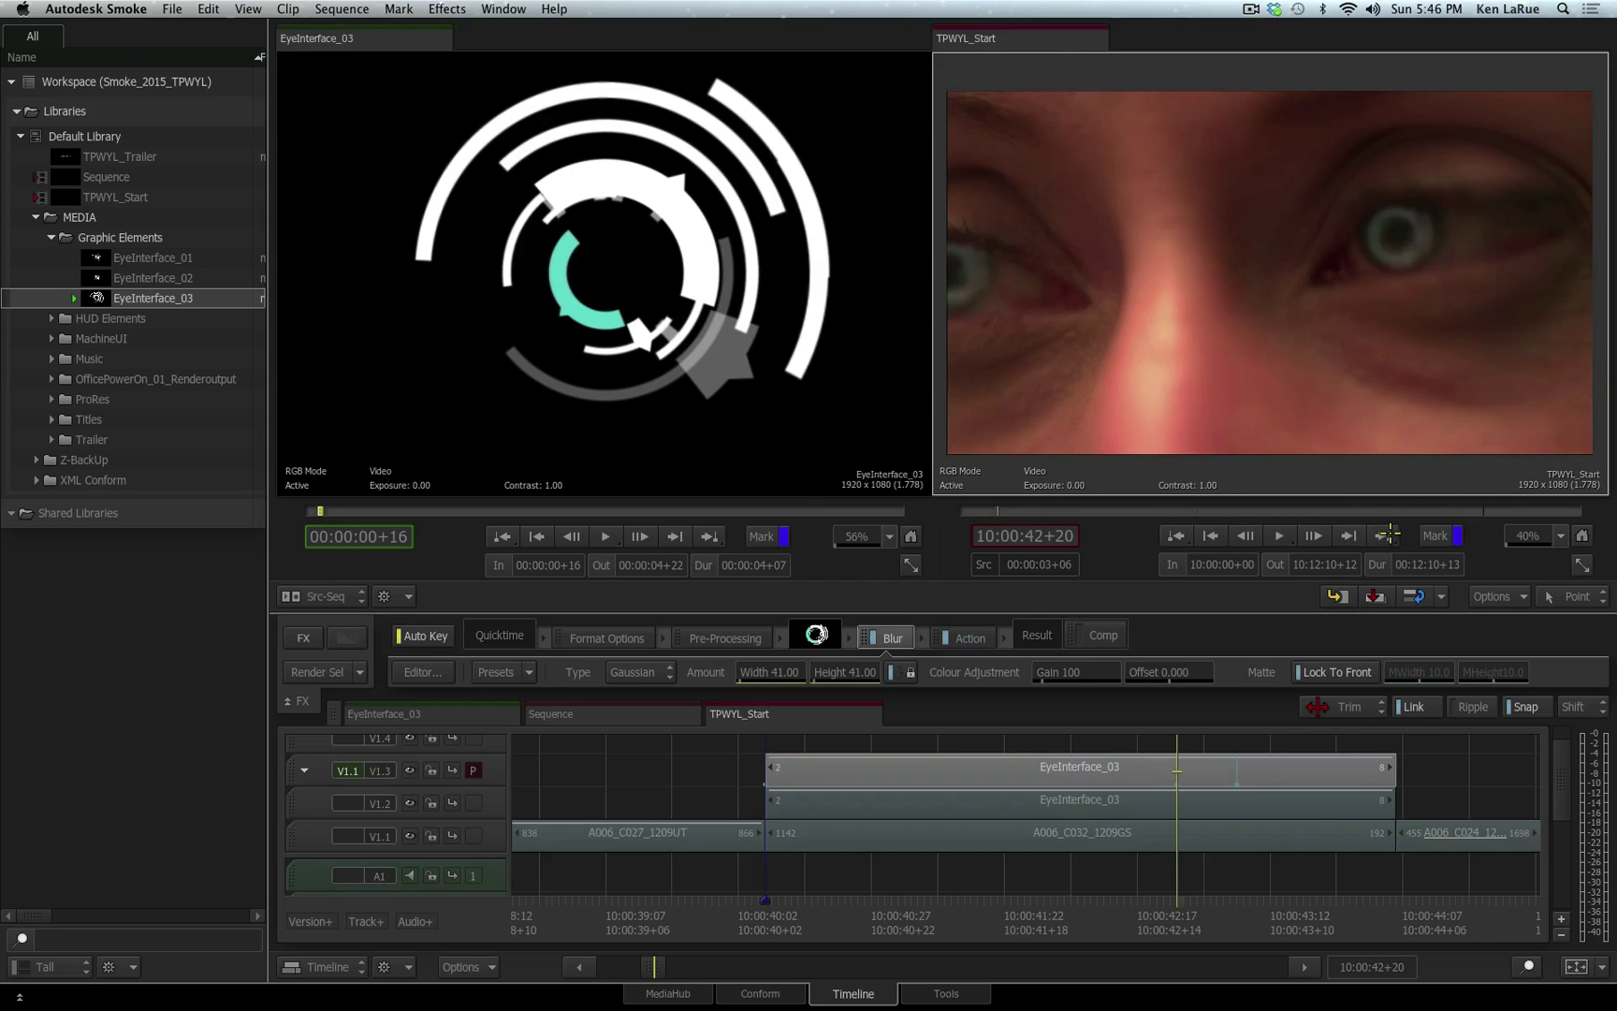
pyautogui.click(768, 672)
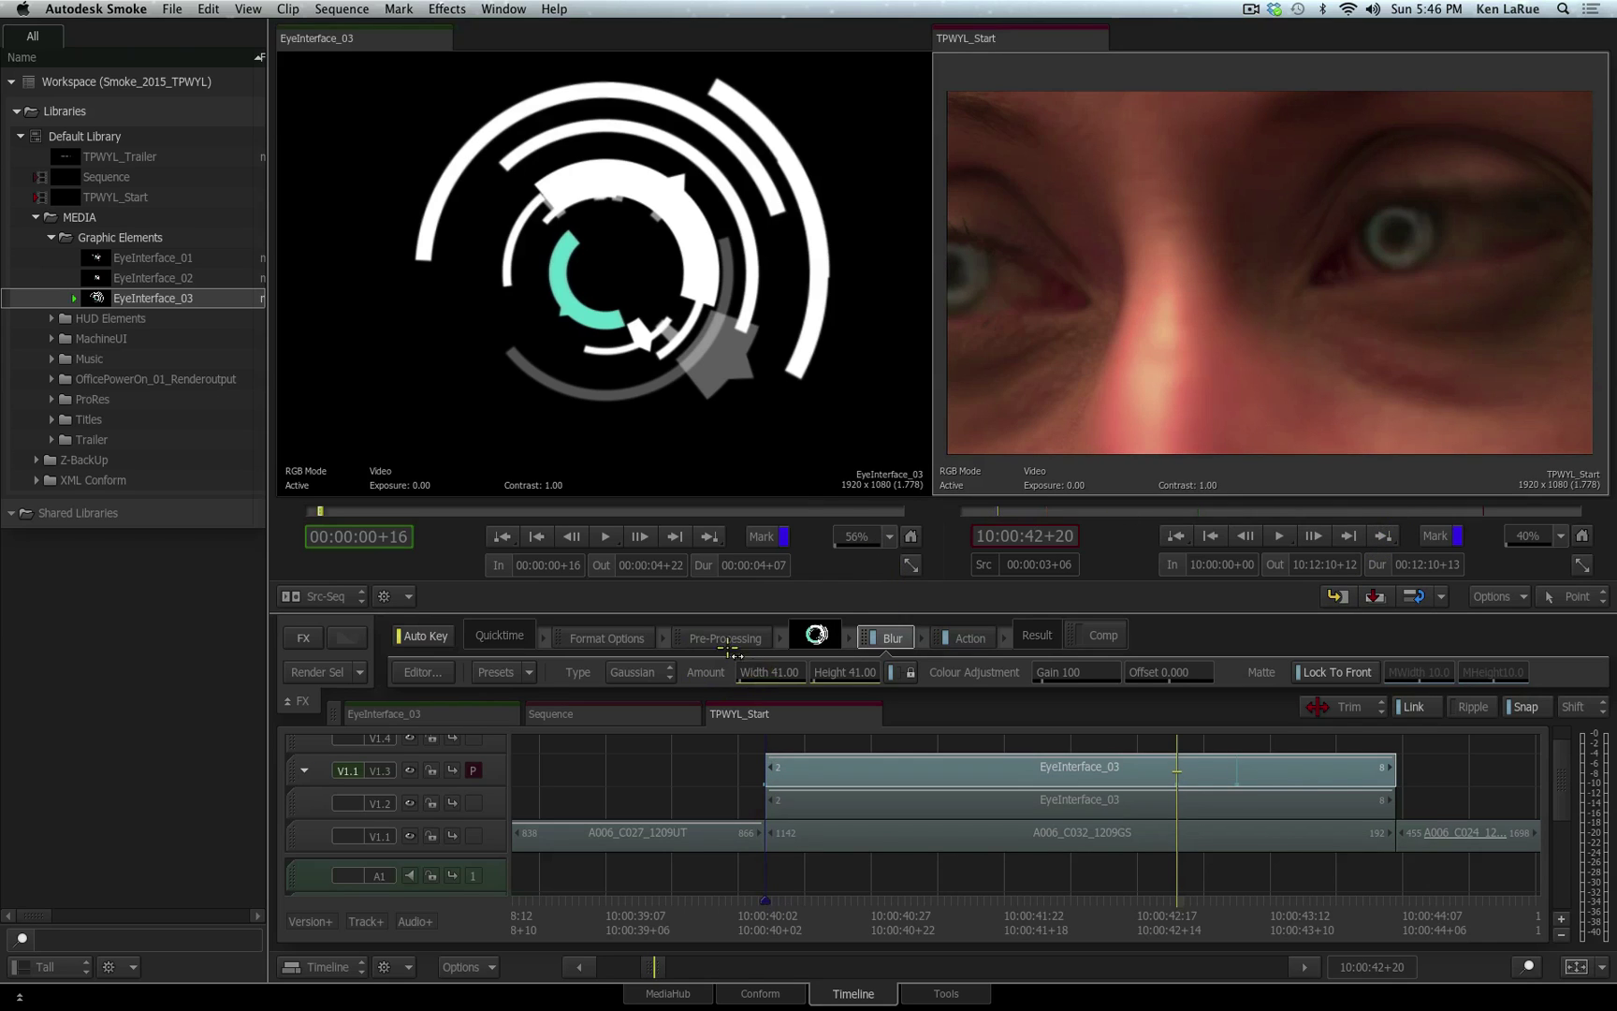
pyautogui.click(813, 627)
# Increase the V1.3 segment's Blur width and height at the 10:00:43+05 keyframe.
pyautogui.click(1383, 536)
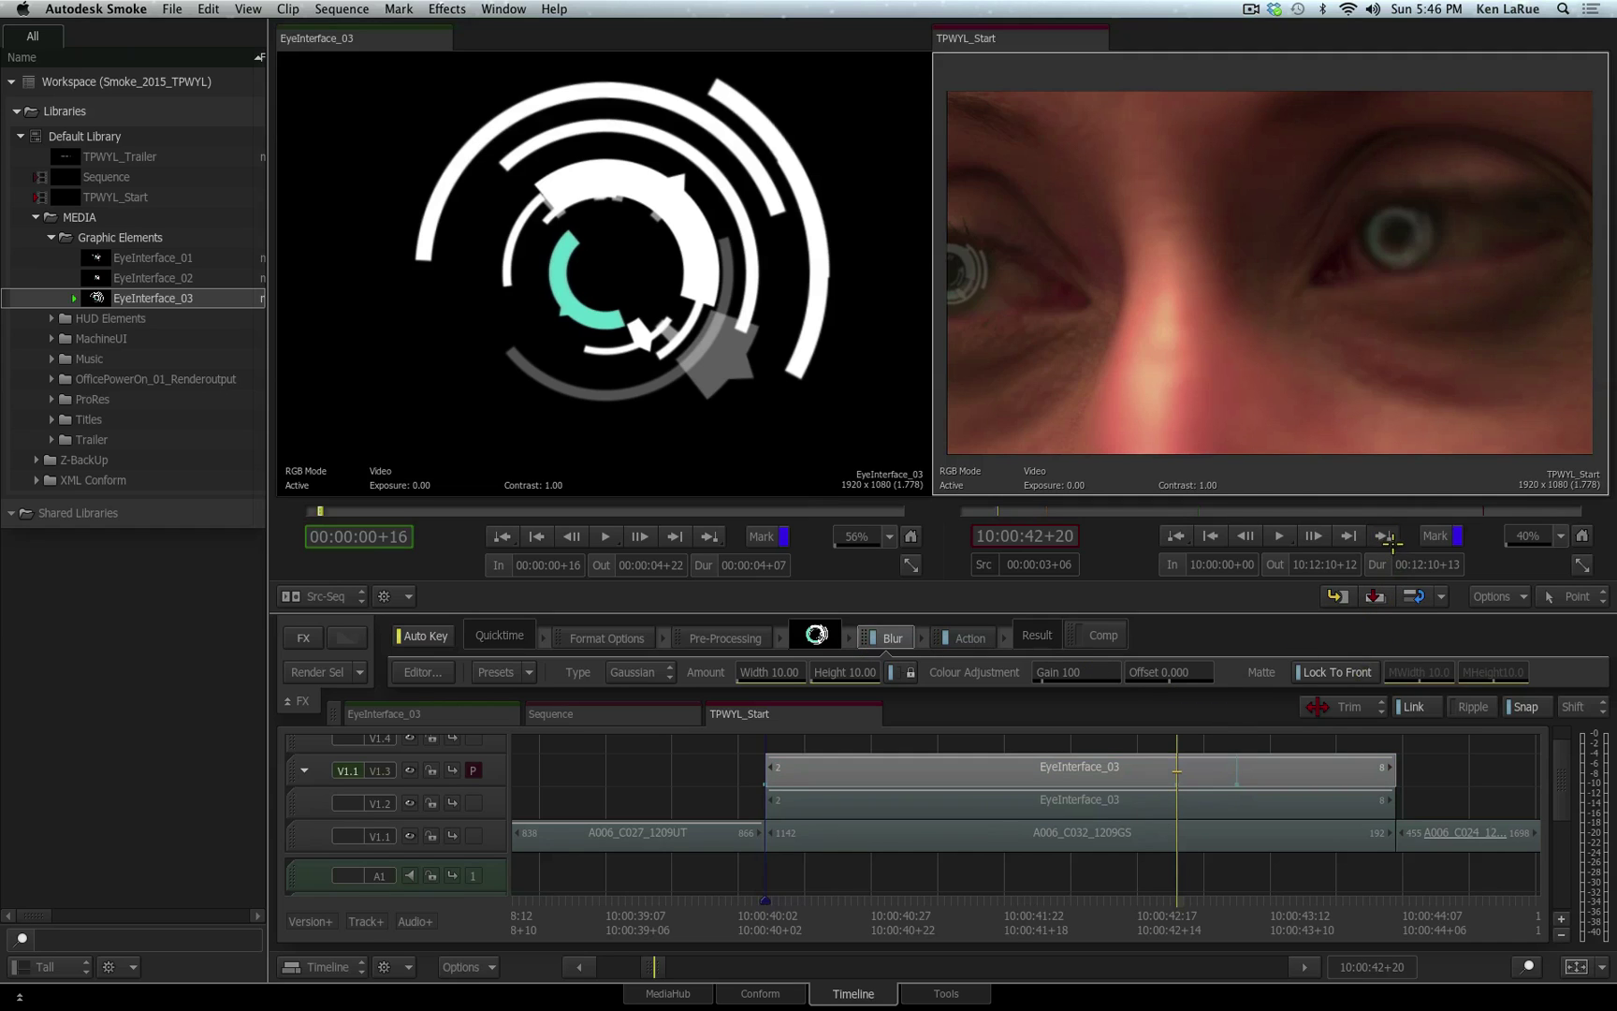
pyautogui.click(758, 672)
pyautogui.click(1348, 647)
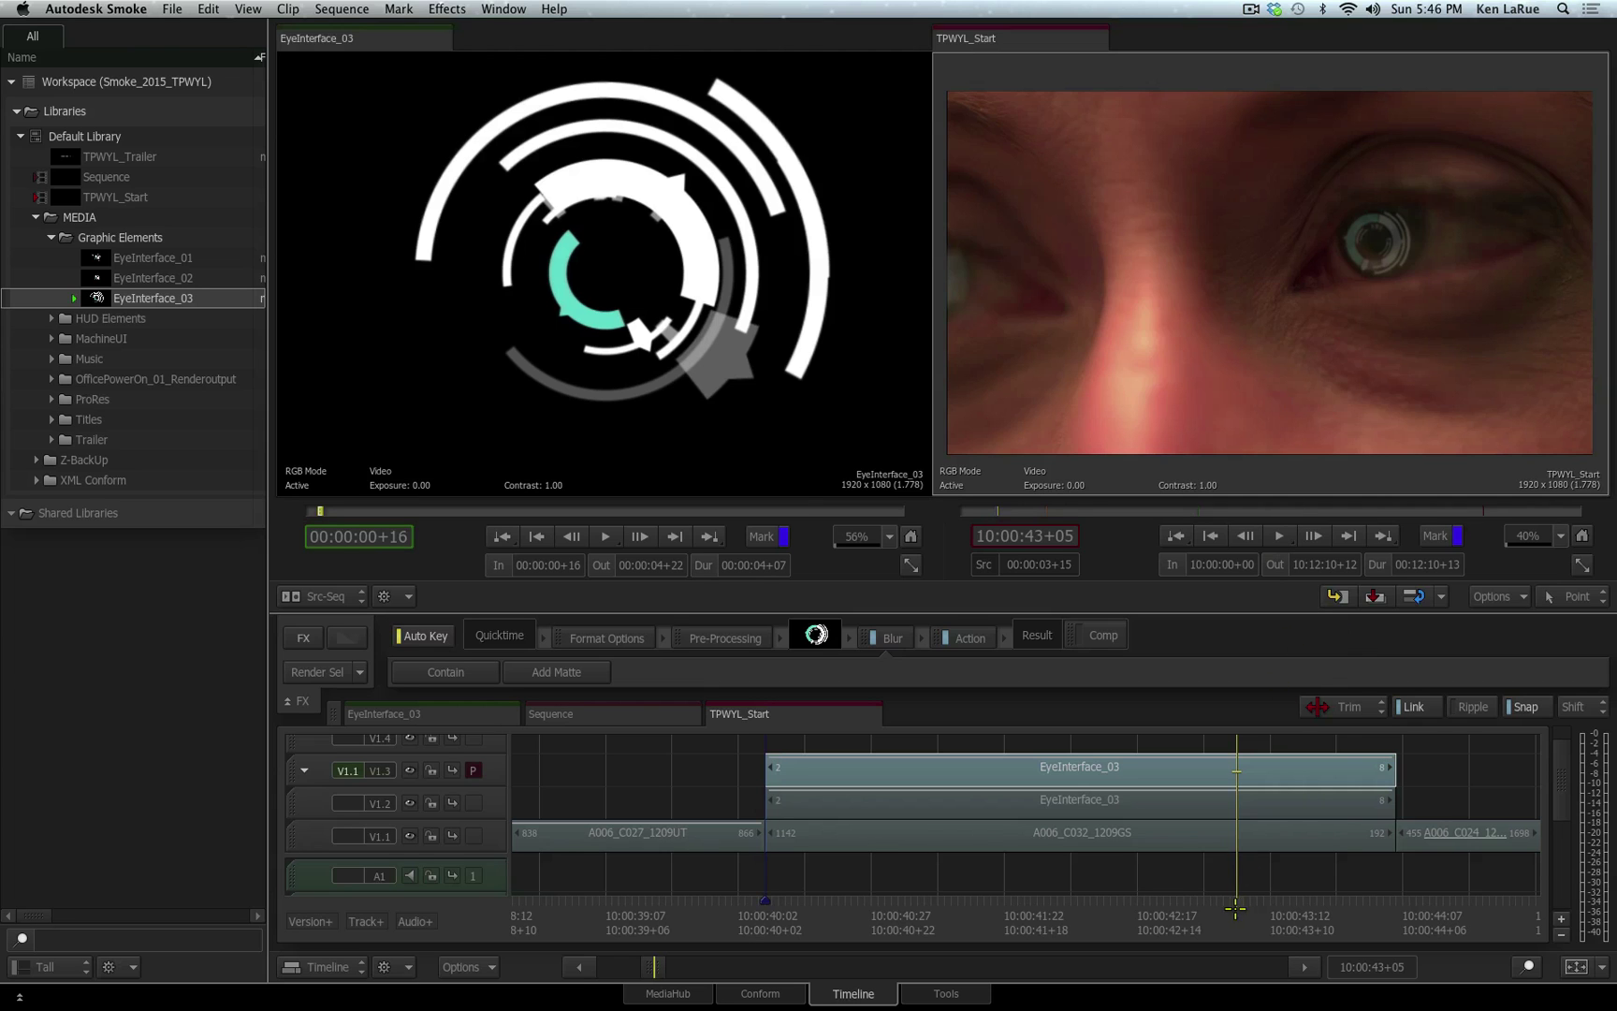
# Return to the start of the shot and duplicate the A006_C032_1209GS segment onto the V1.4 track above the graphics.
pyautogui.moveTo(1237, 908); pyautogui.dragTo(791, 937)
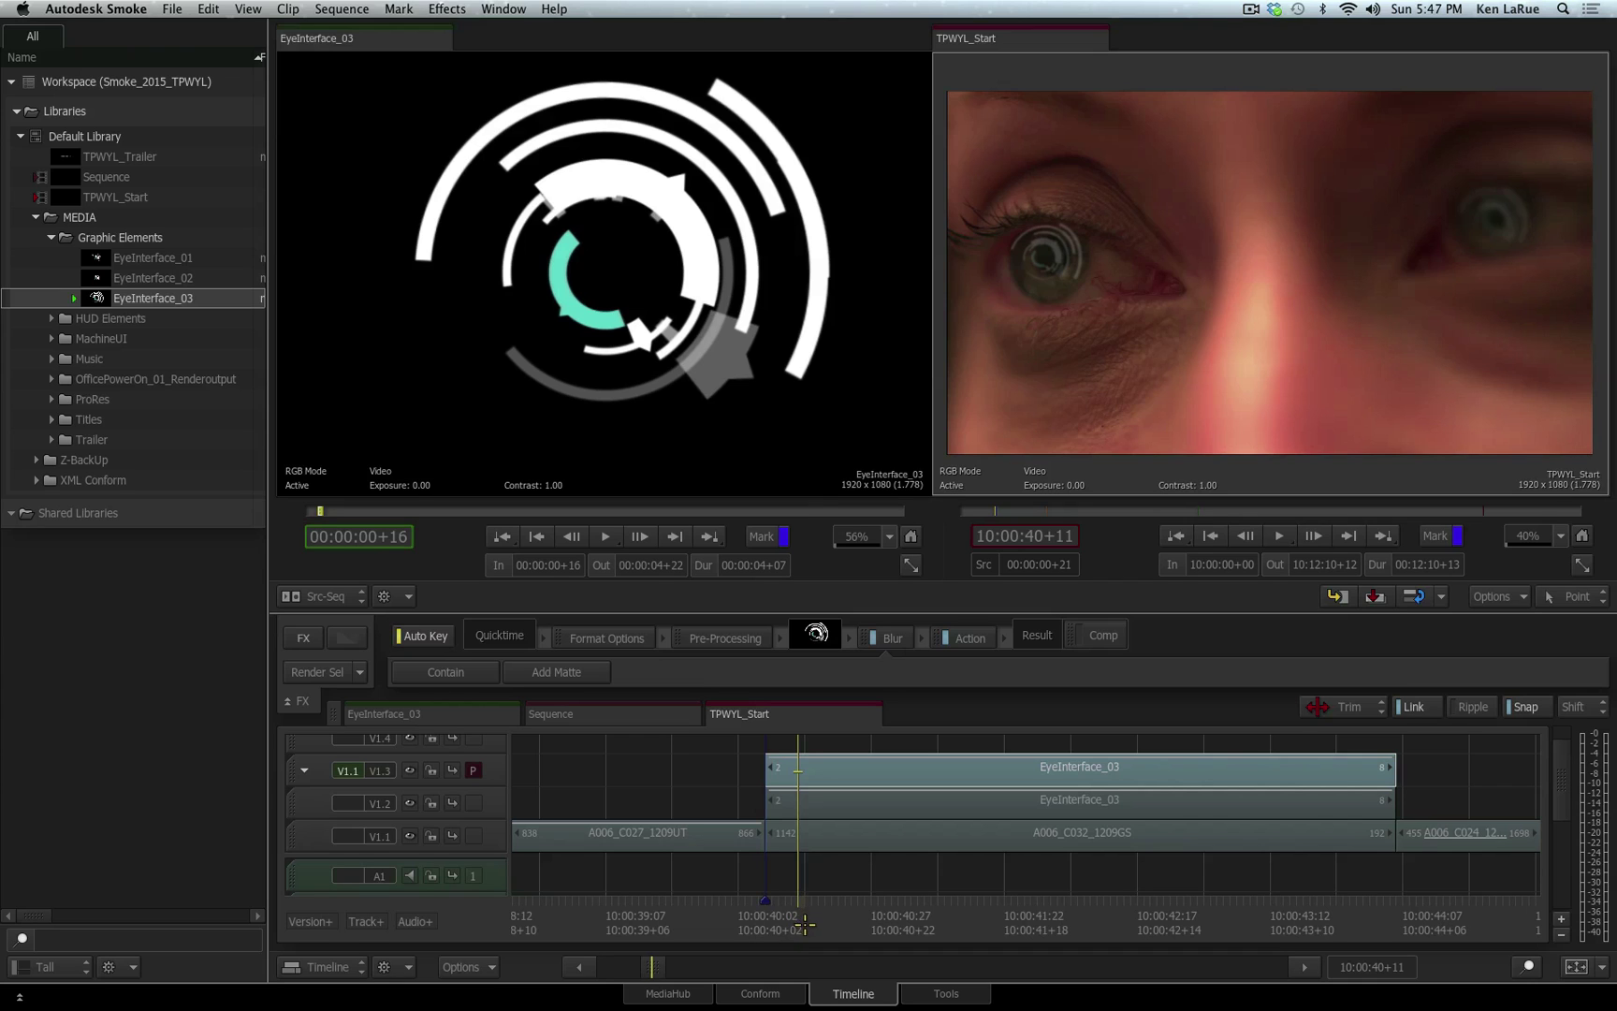
pyautogui.moveTo(800, 915); pyautogui.dragTo(767, 959)
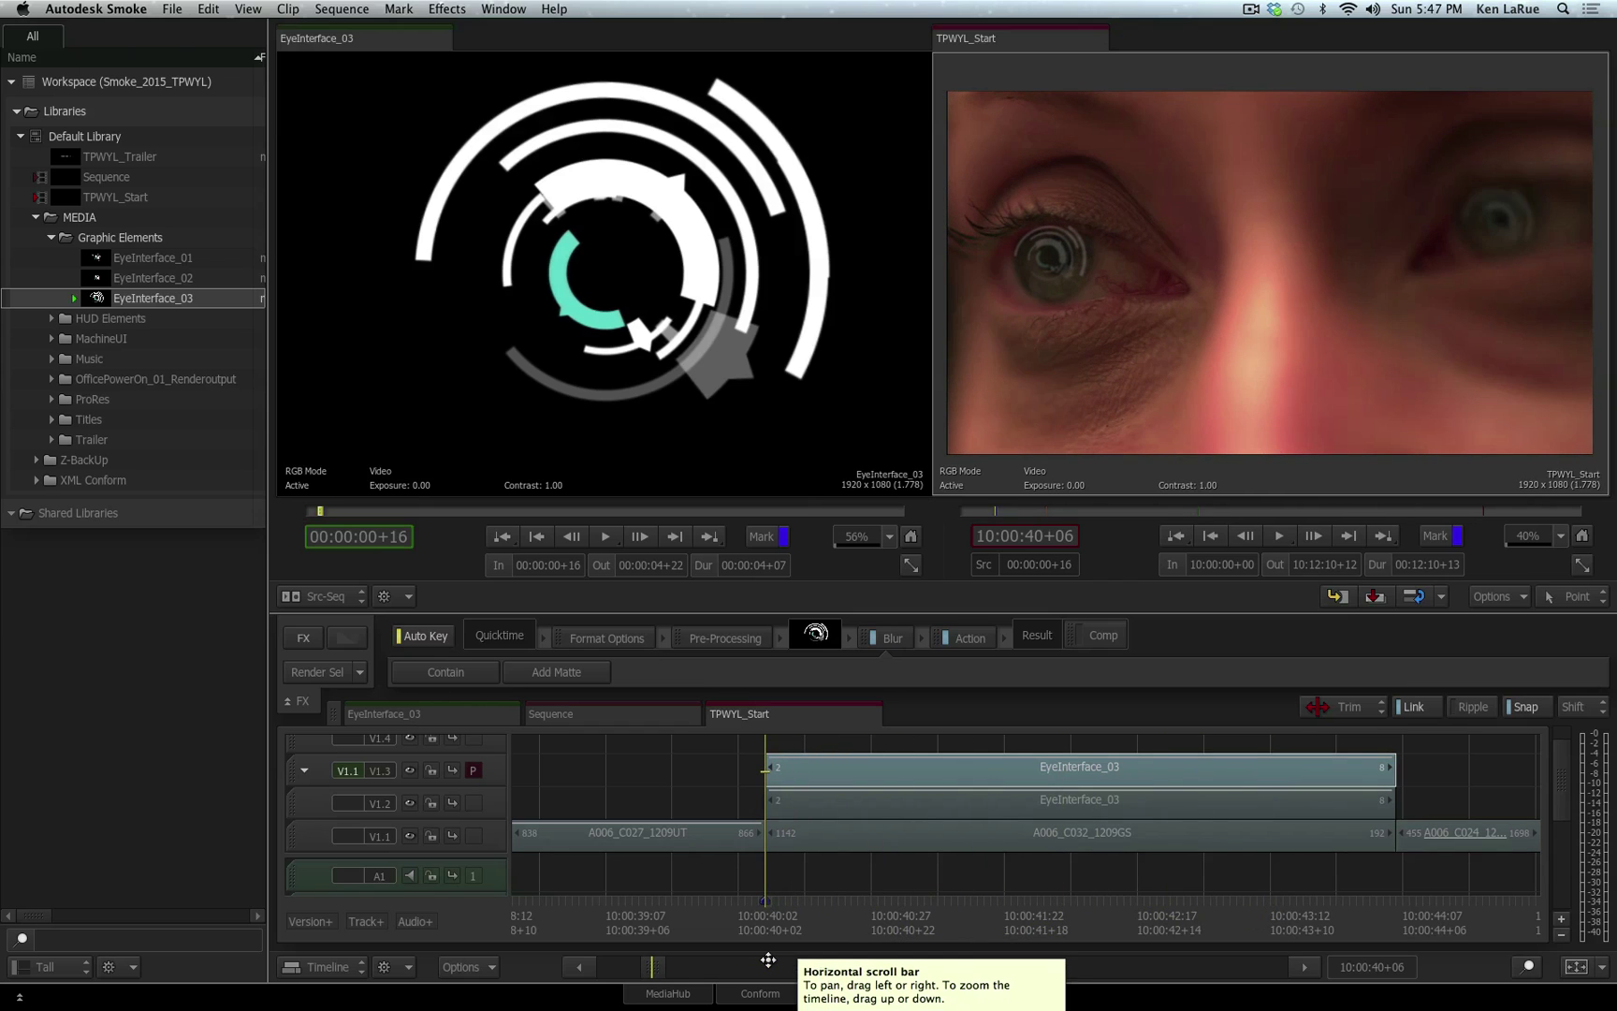
pyautogui.click(843, 836)
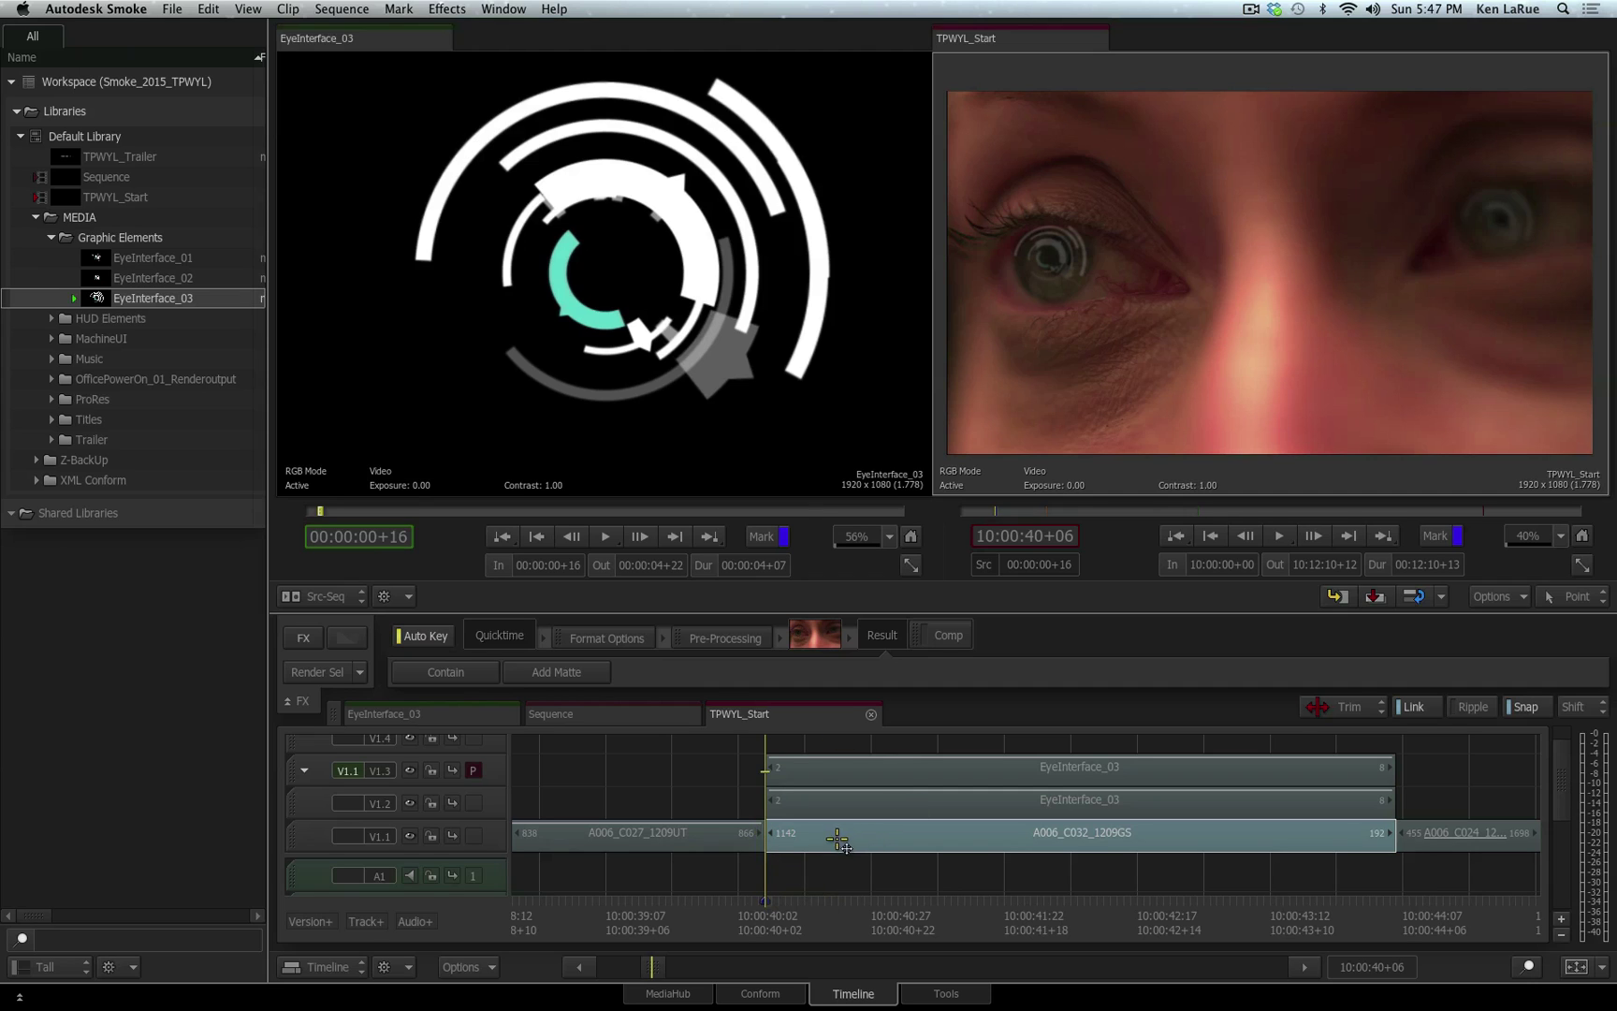
pyautogui.moveTo(831, 805); pyautogui.dragTo(834, 762)
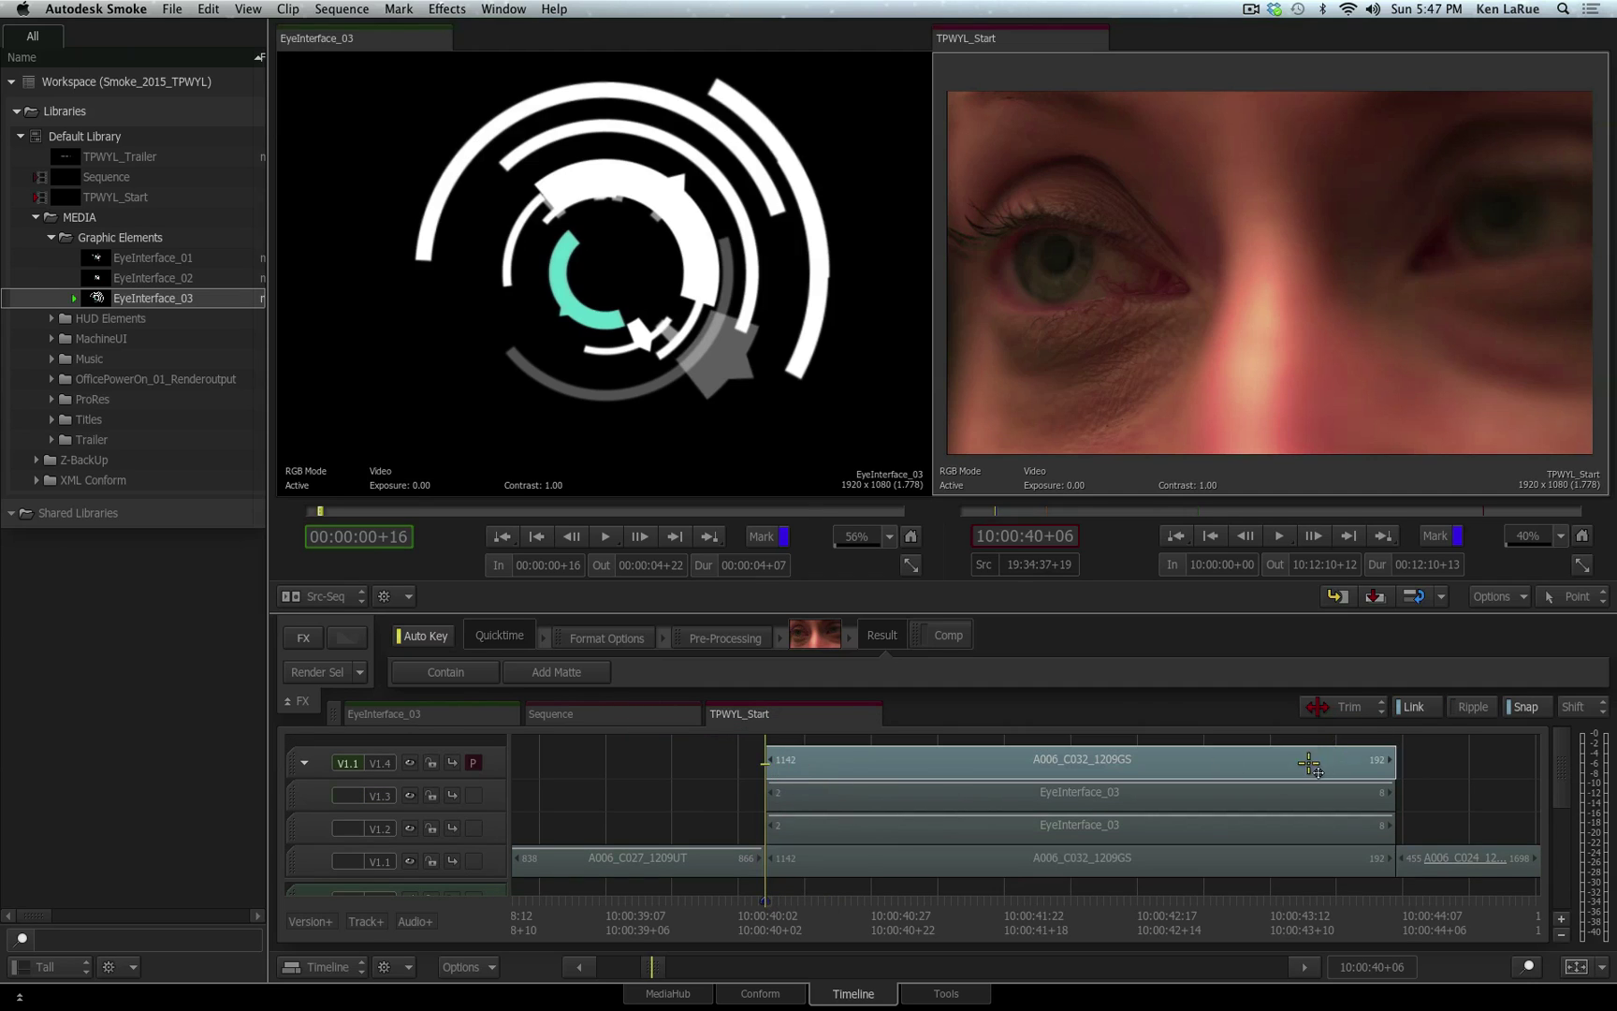
# Add a GMask effect to the V1.4 segment and open its editor with the front image in view.
pyautogui.click(302, 636)
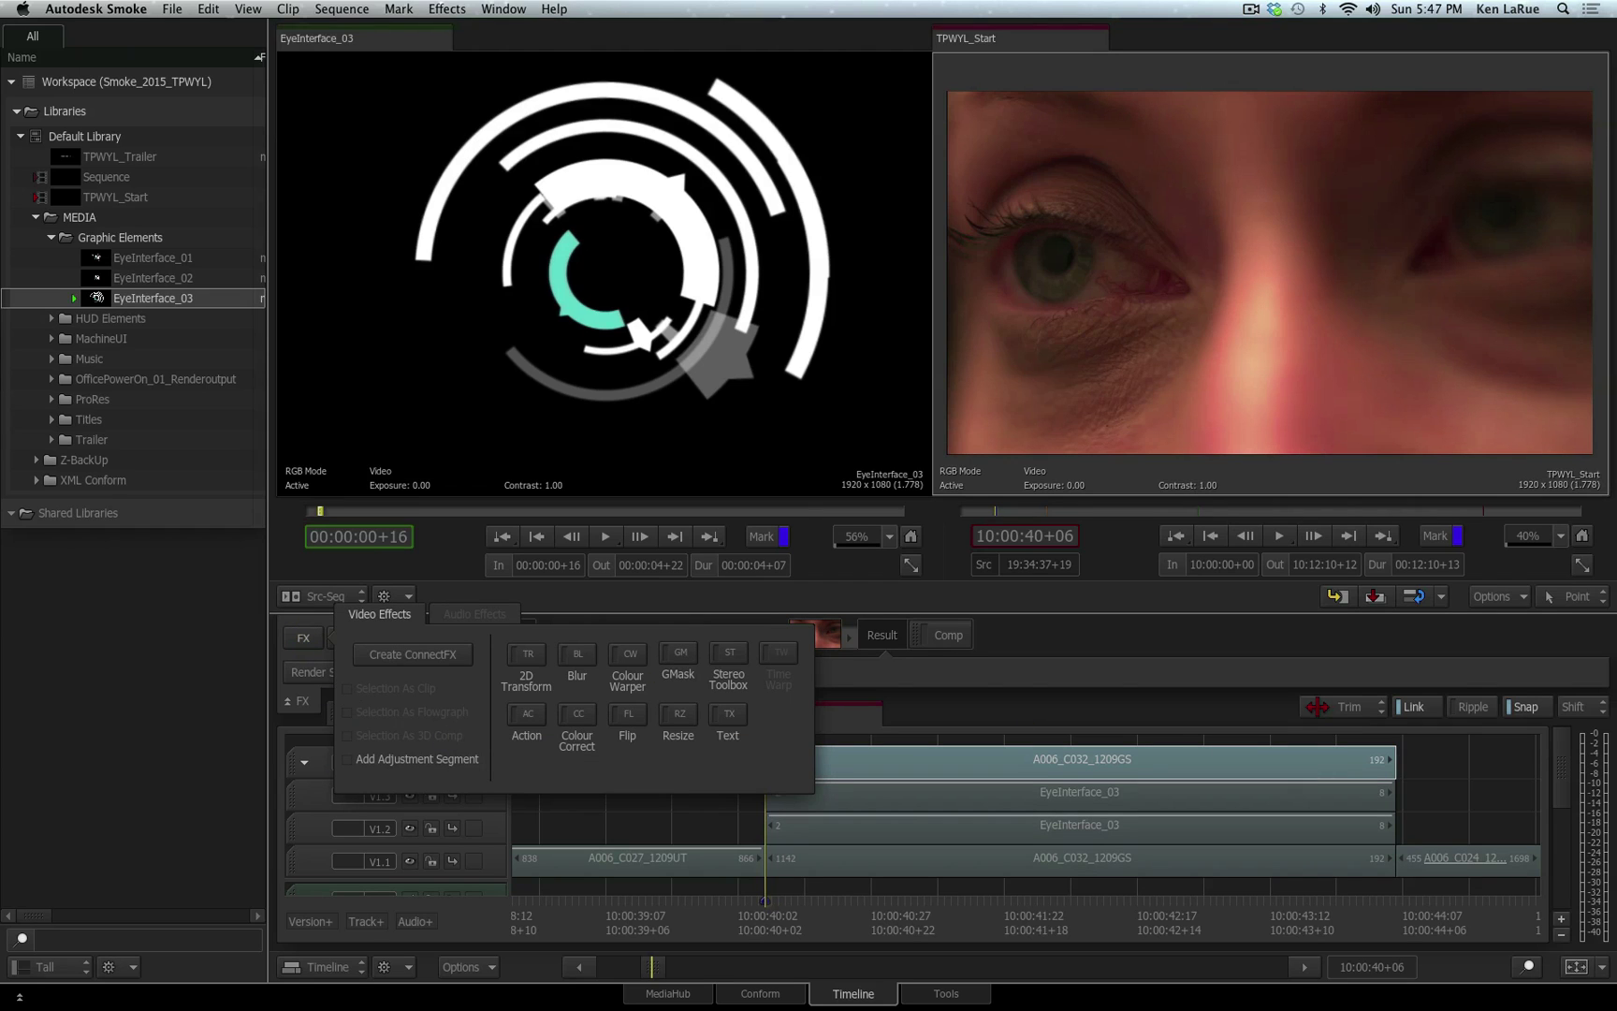
pyautogui.click(680, 652)
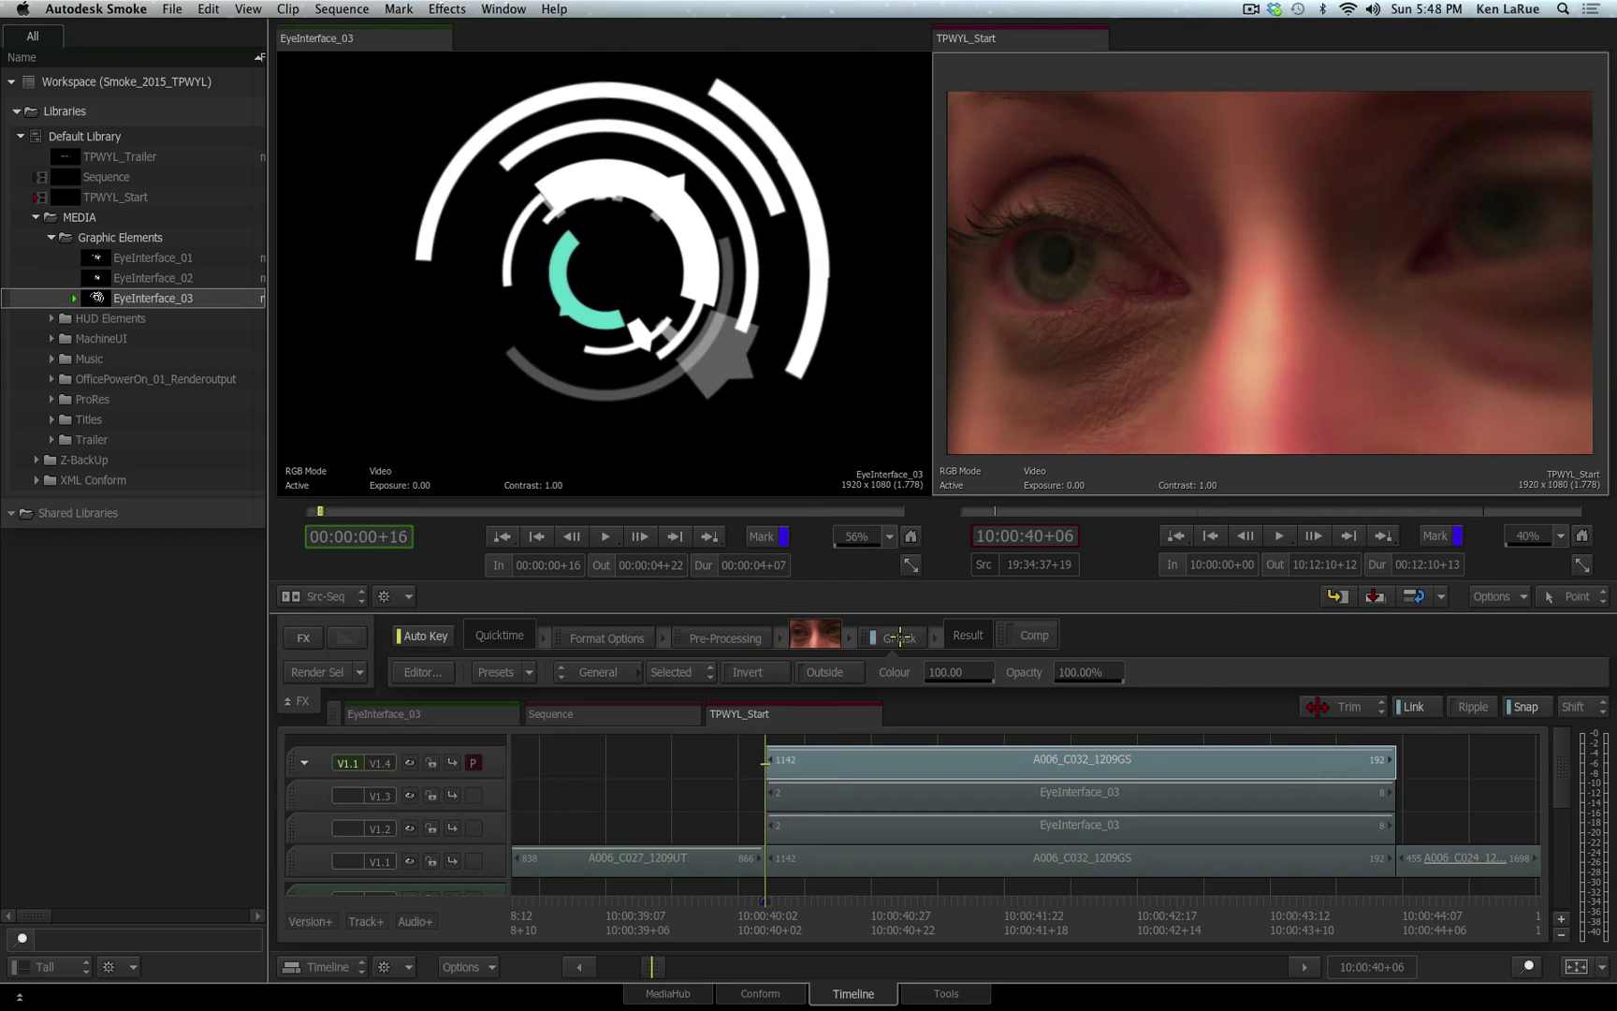
pyautogui.click(418, 672)
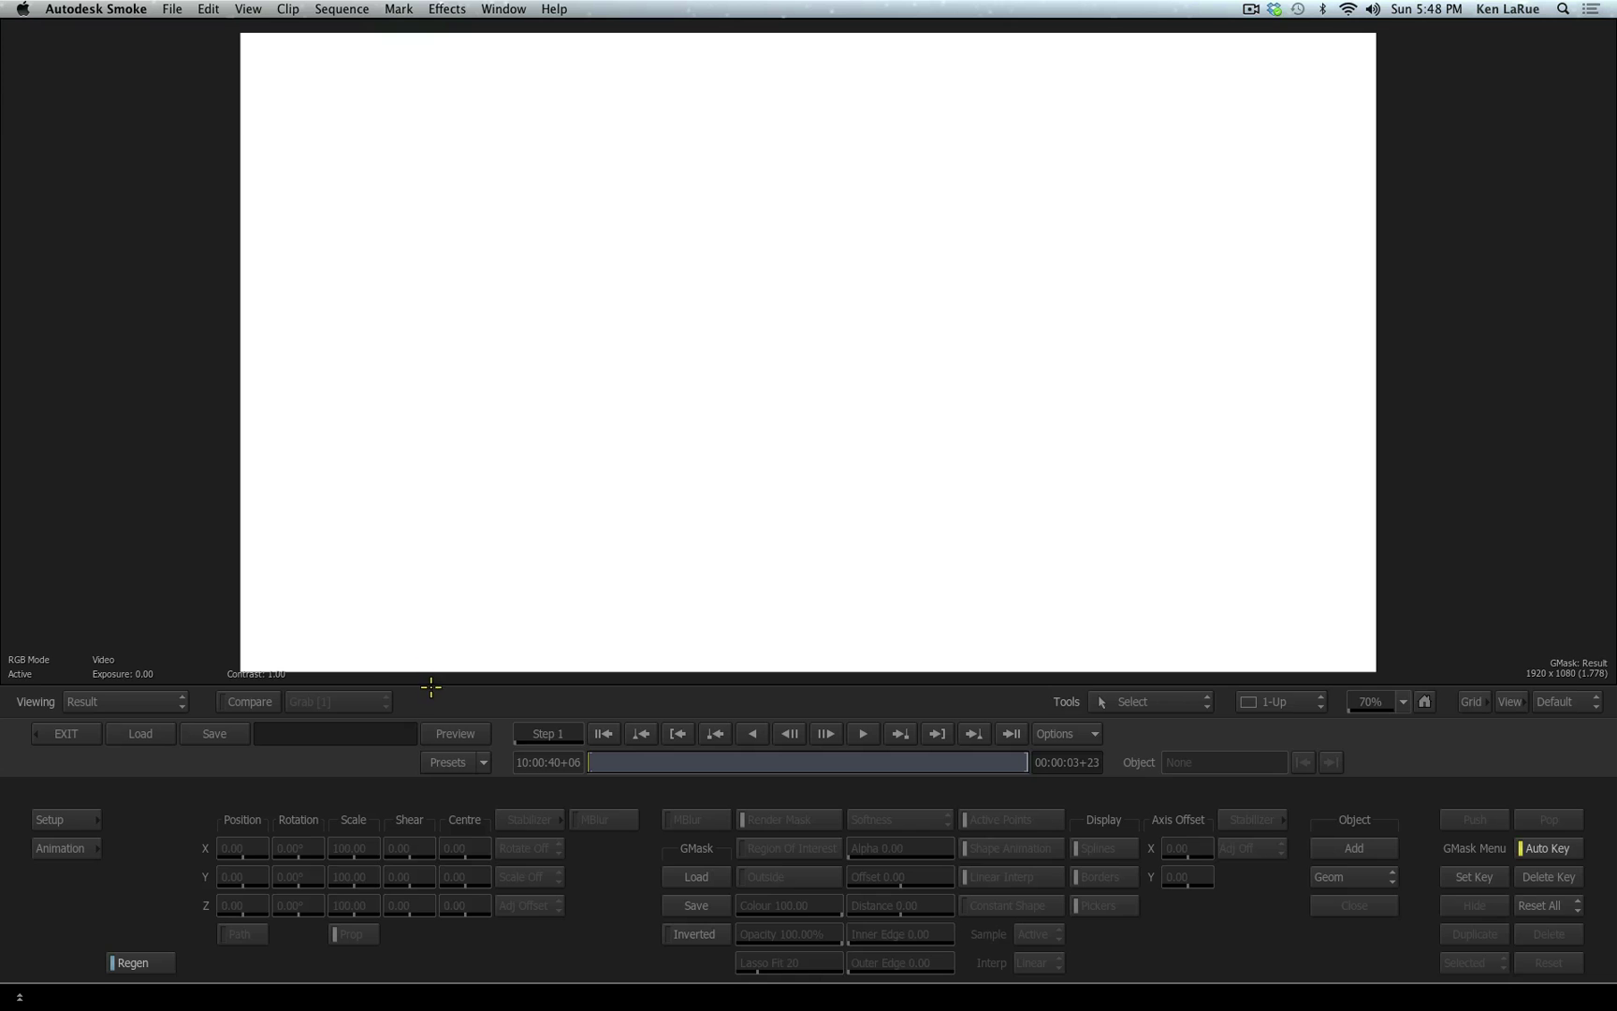
pyautogui.press('F1')
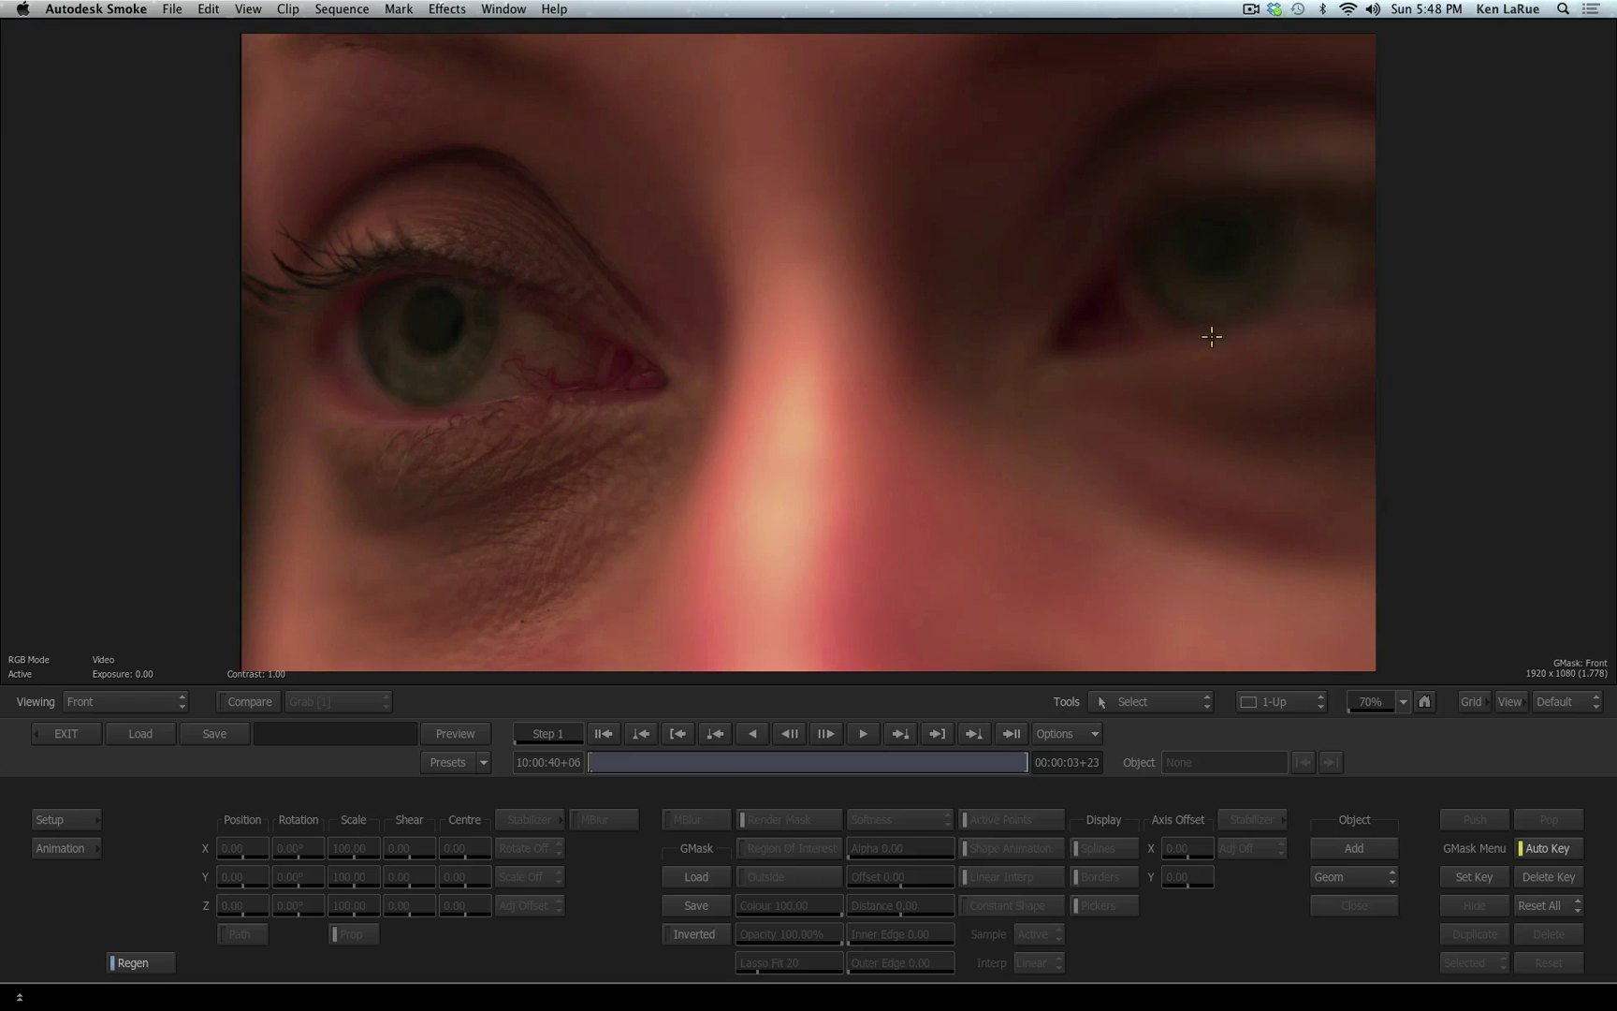
# Draw a closed three-point curved mask around the iris of the out-of-focus eye.
pyautogui.click(1357, 847)
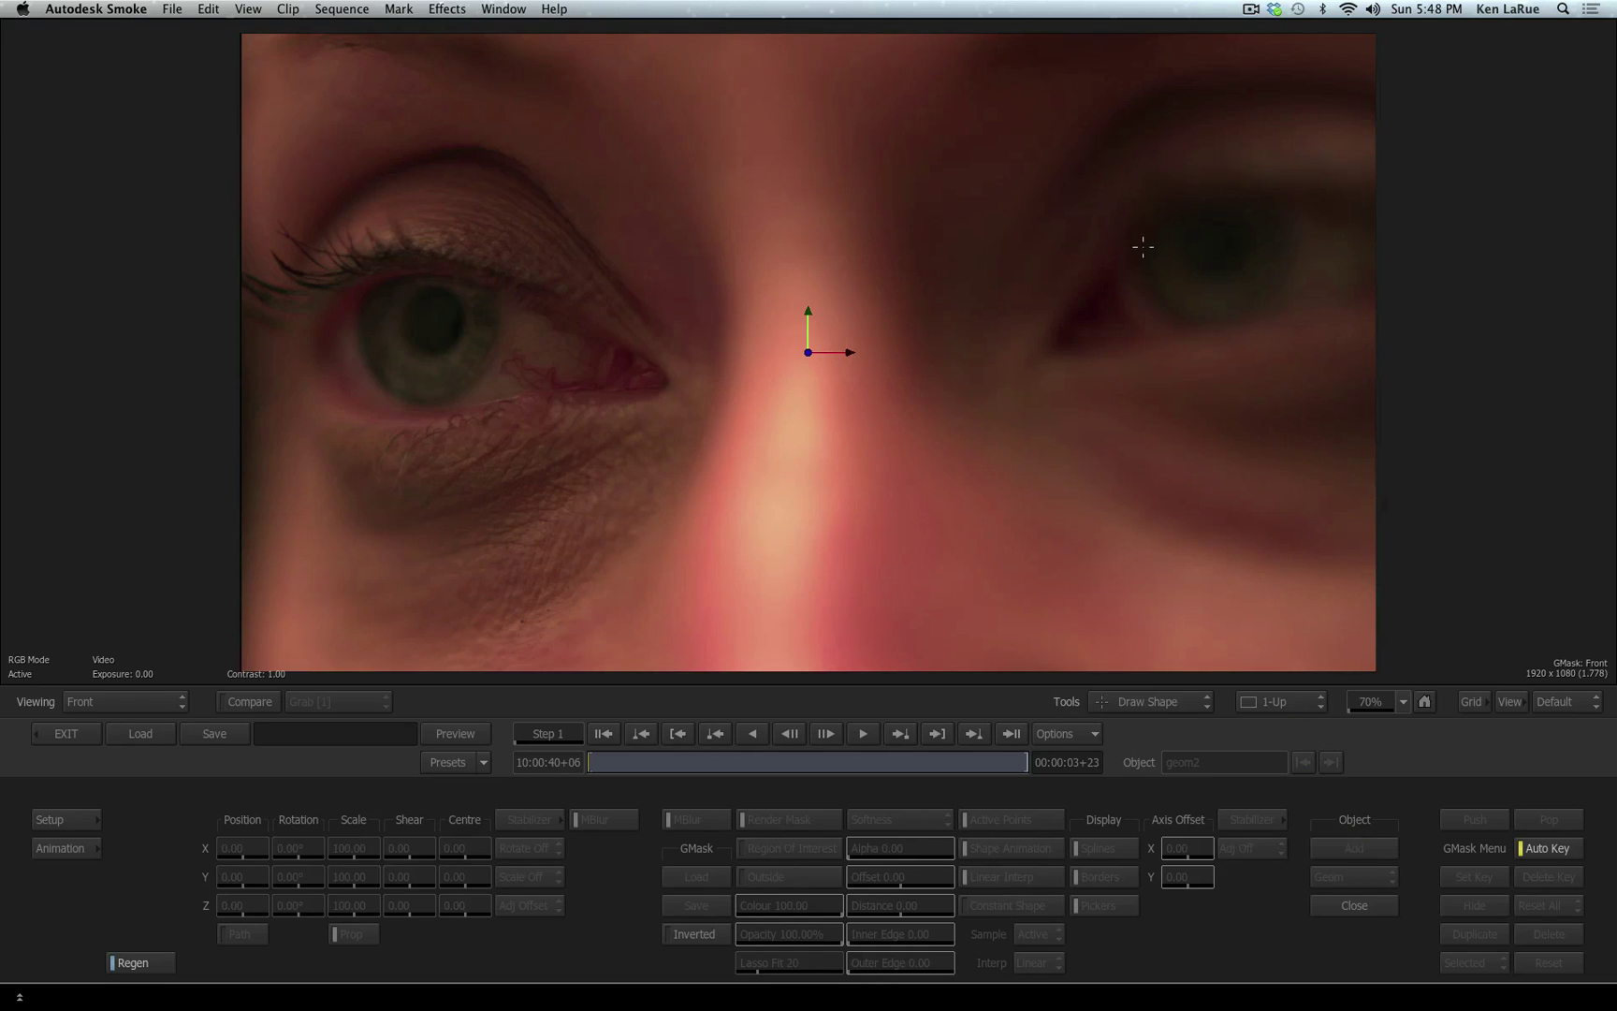
pyautogui.moveTo(1143, 246); pyautogui.dragTo(1162, 218)
pyautogui.moveTo(1273, 195); pyautogui.dragTo(1317, 212)
pyautogui.moveTo(1240, 322); pyautogui.dragTo(1188, 331)
pyautogui.click(1144, 248)
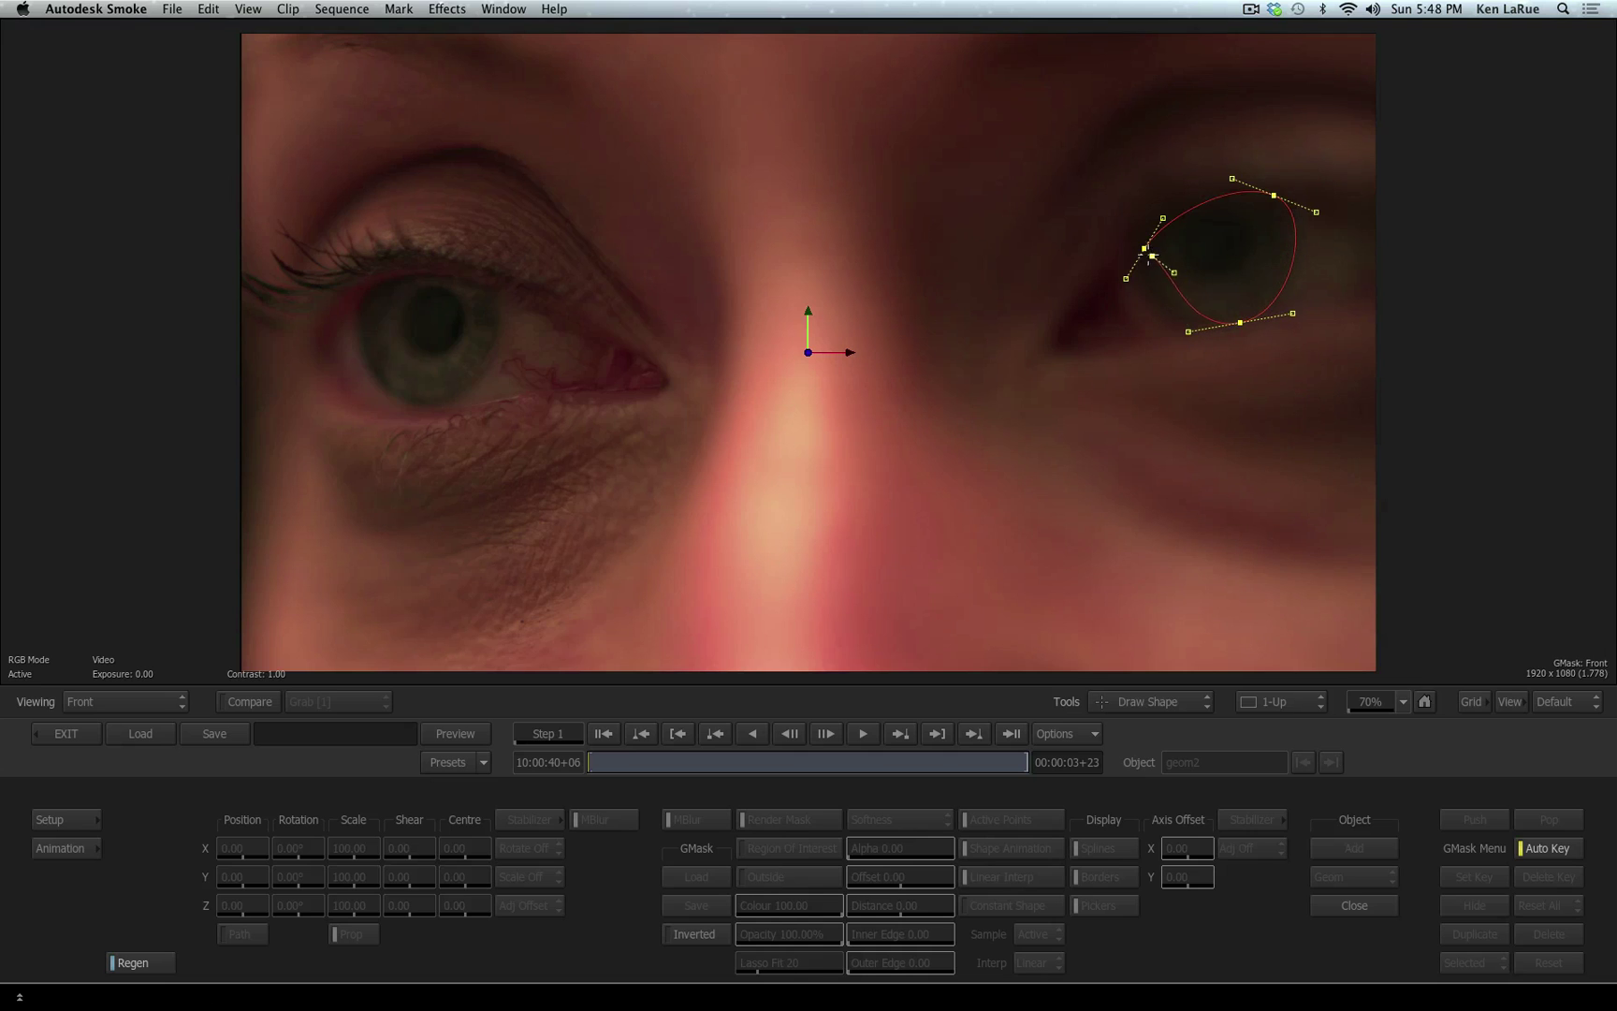
# Refine the mask's points and tangents to fit the iris and the eyelid edges.
pyautogui.moveTo(1145, 249)
pyautogui.mouseDown()
pyautogui.moveTo(1156, 216)
pyautogui.moveTo(1138, 252)
pyautogui.mouseUp()
pyautogui.moveTo(1268, 318); pyautogui.dragTo(1261, 321)
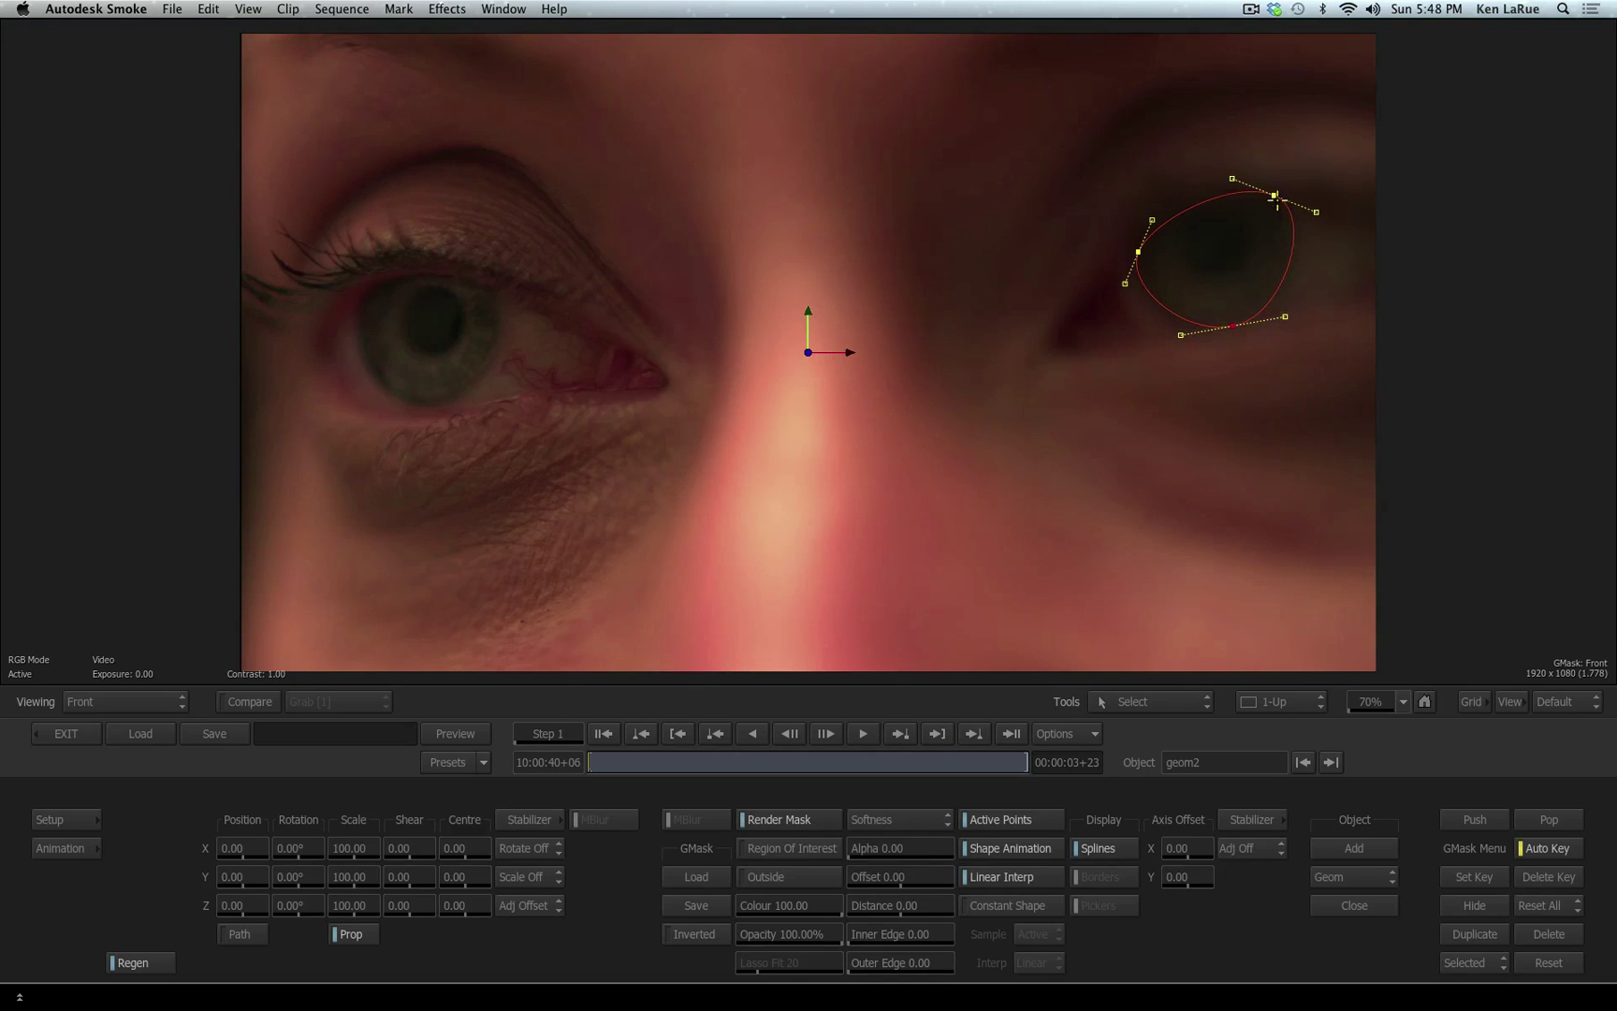
pyautogui.moveTo(1275, 196); pyautogui.dragTo(1277, 199)
pyautogui.moveTo(1286, 317); pyautogui.dragTo(1296, 312)
pyautogui.moveTo(1138, 248); pyautogui.dragTo(1140, 250)
pyautogui.moveTo(1276, 200); pyautogui.dragTo(1269, 197)
# Check the matte result, switch the mask to Outside and set its edge softness offset to 21.
pyautogui.press('F4')
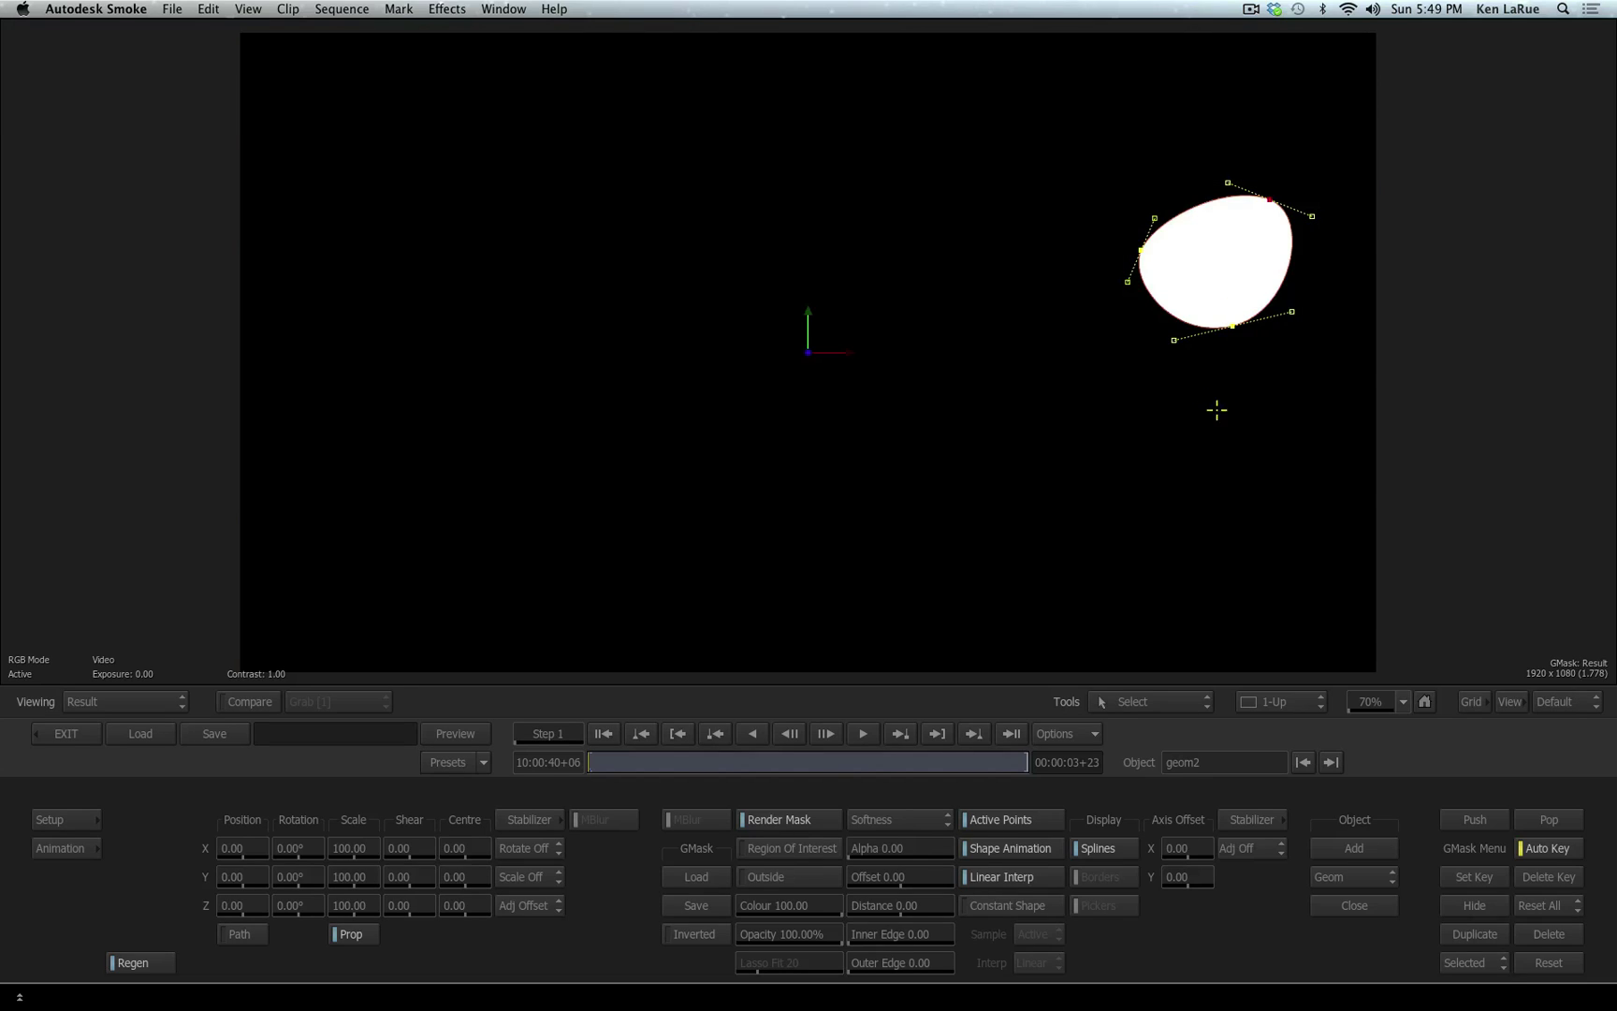
pyautogui.click(799, 876)
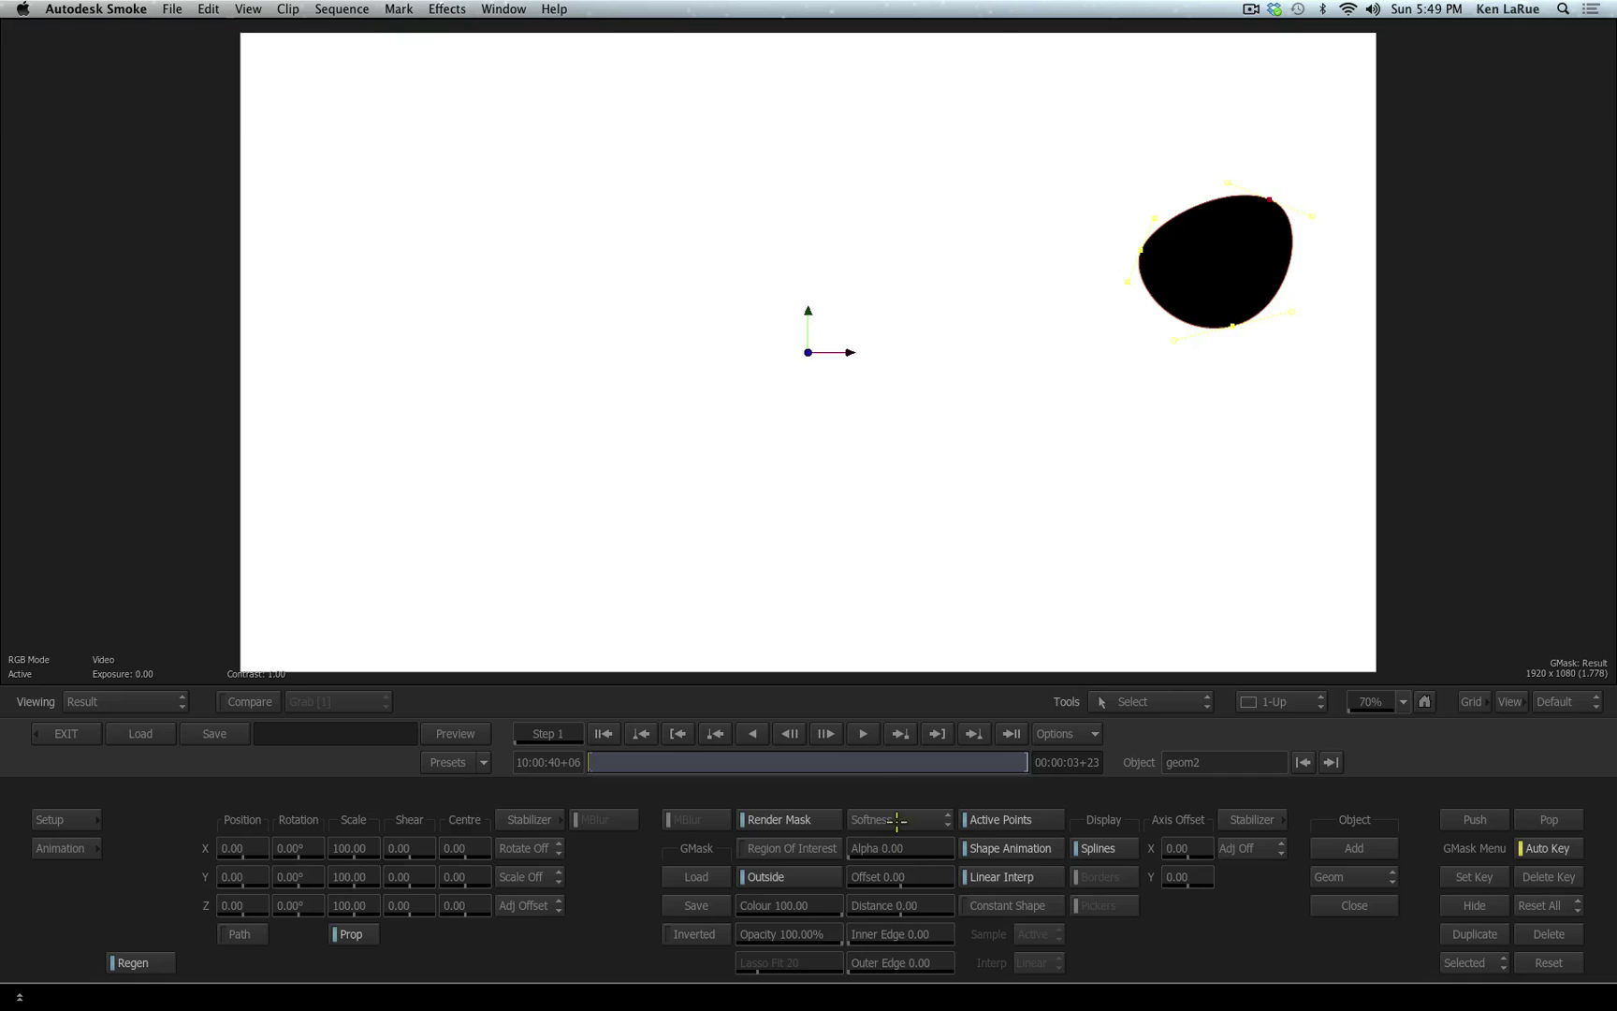
pyautogui.moveTo(895, 873)
pyautogui.mouseDown()
pyautogui.moveTo(877, 870)
pyautogui.moveTo(912, 874)
pyautogui.mouseUp()
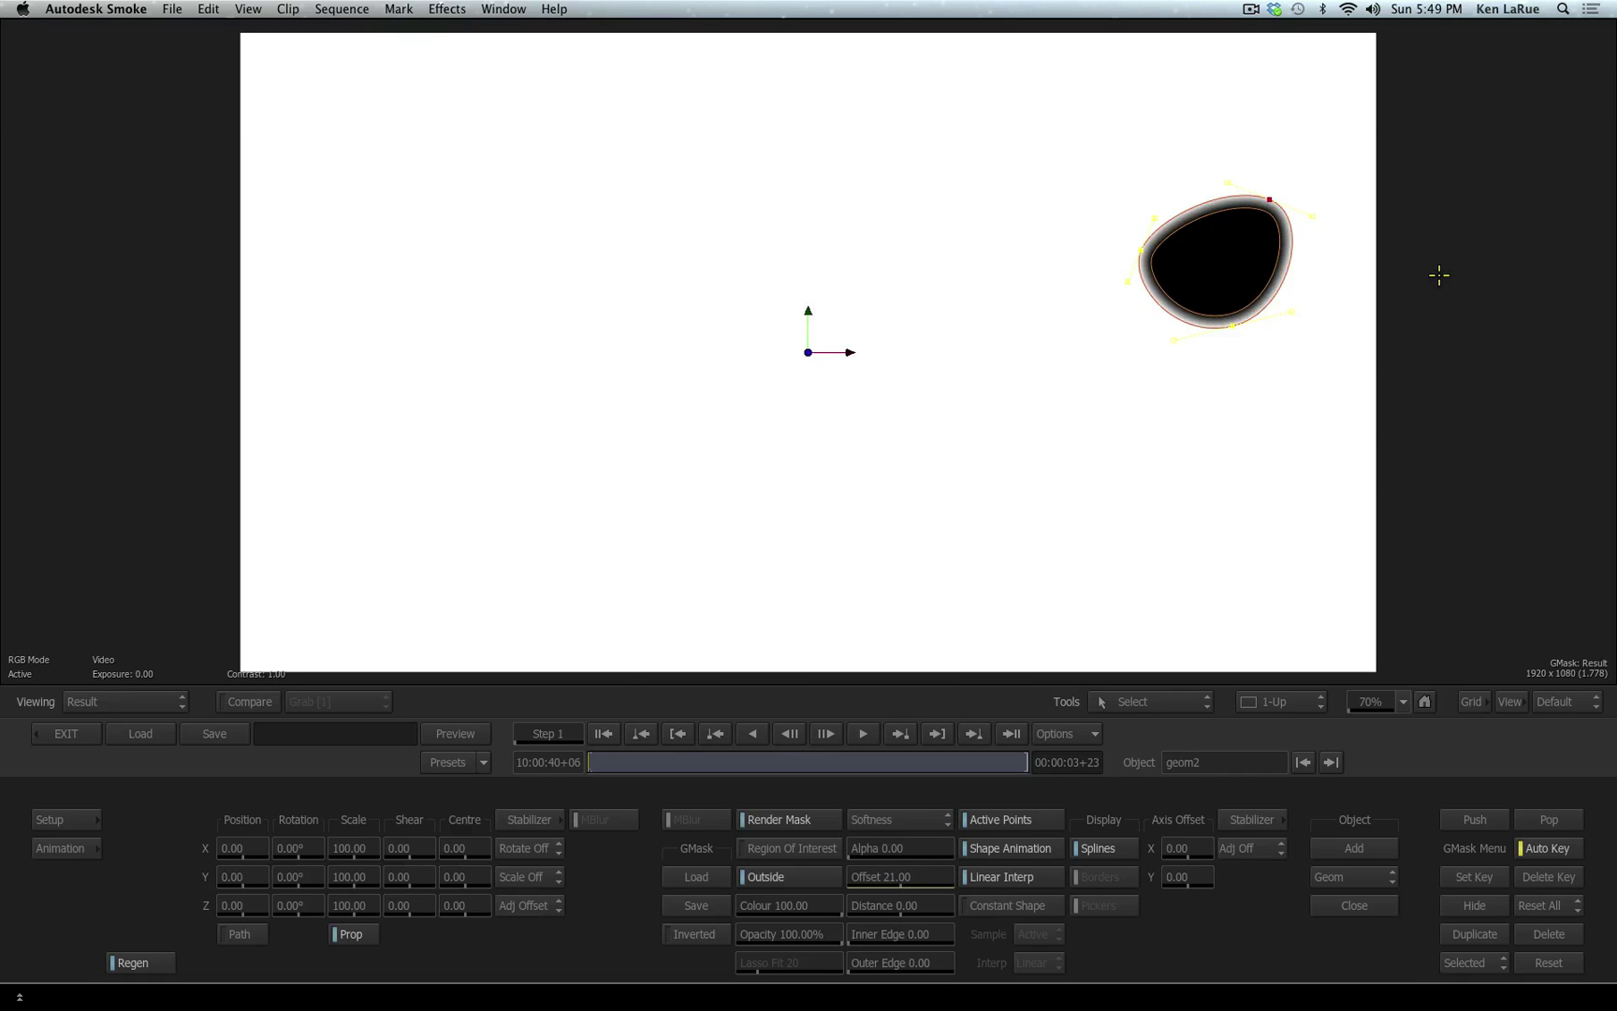
pyautogui.press('F1')
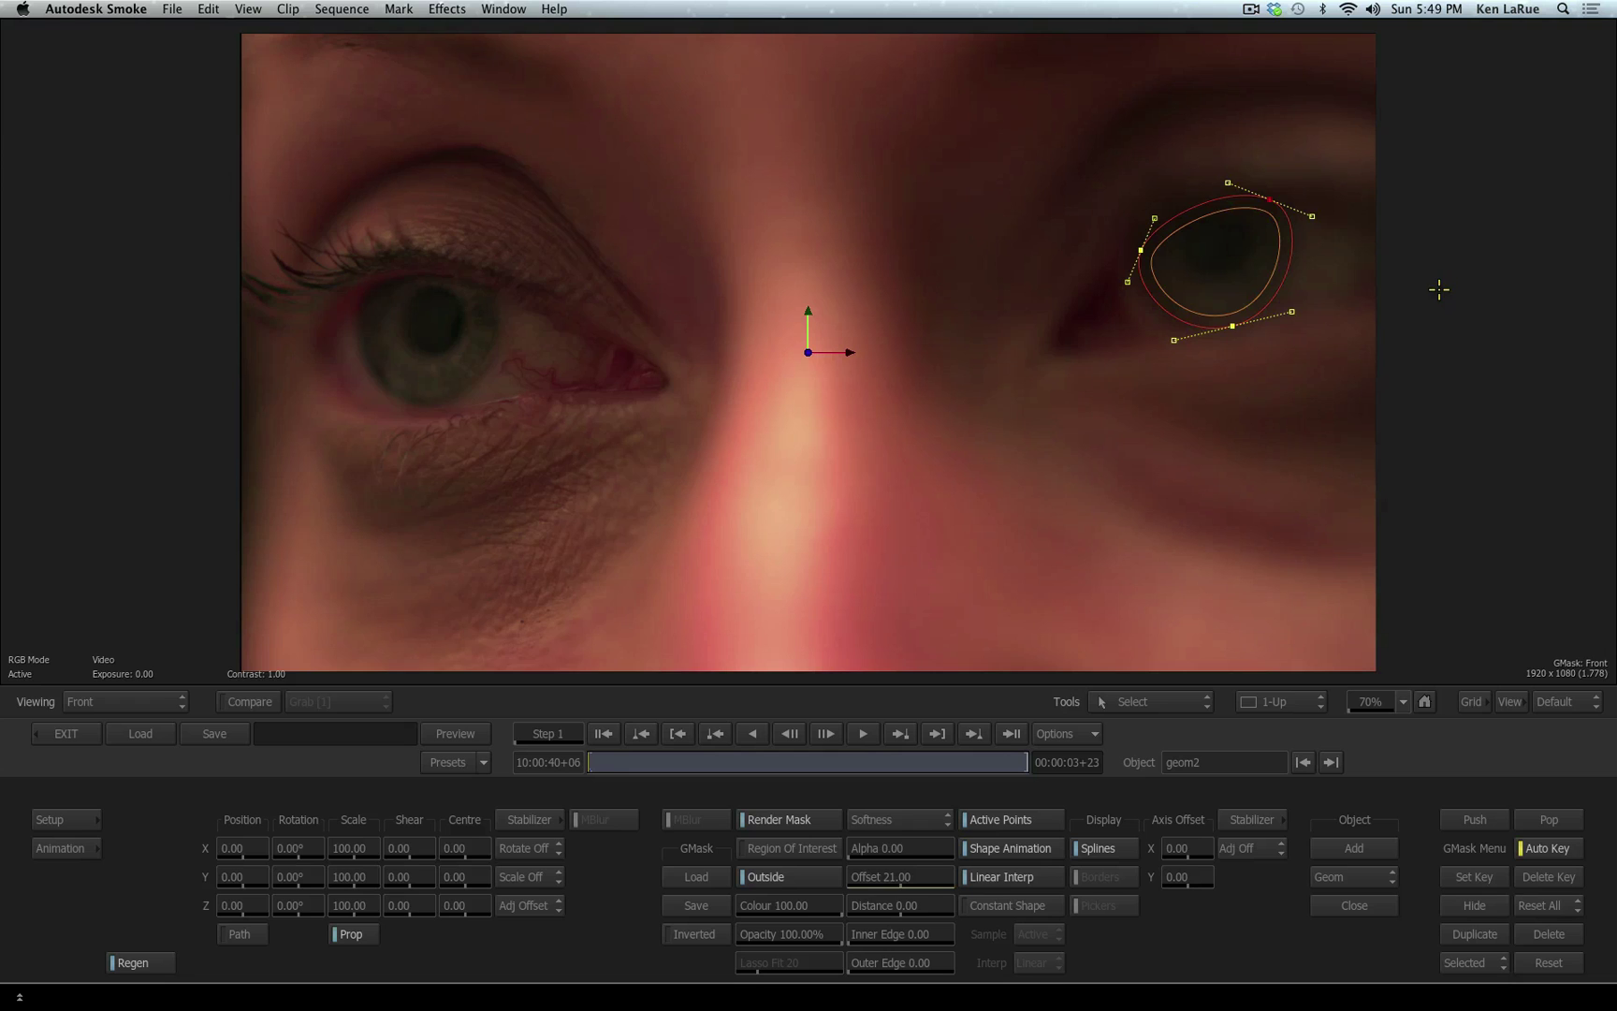
# Load the saved Track_Contact_Eye setup into the mask axis's Stabilizer and return to the GMask editor.
pyautogui.moveTo(599, 761); pyautogui.dragTo(522, 776)
pyautogui.click(529, 819)
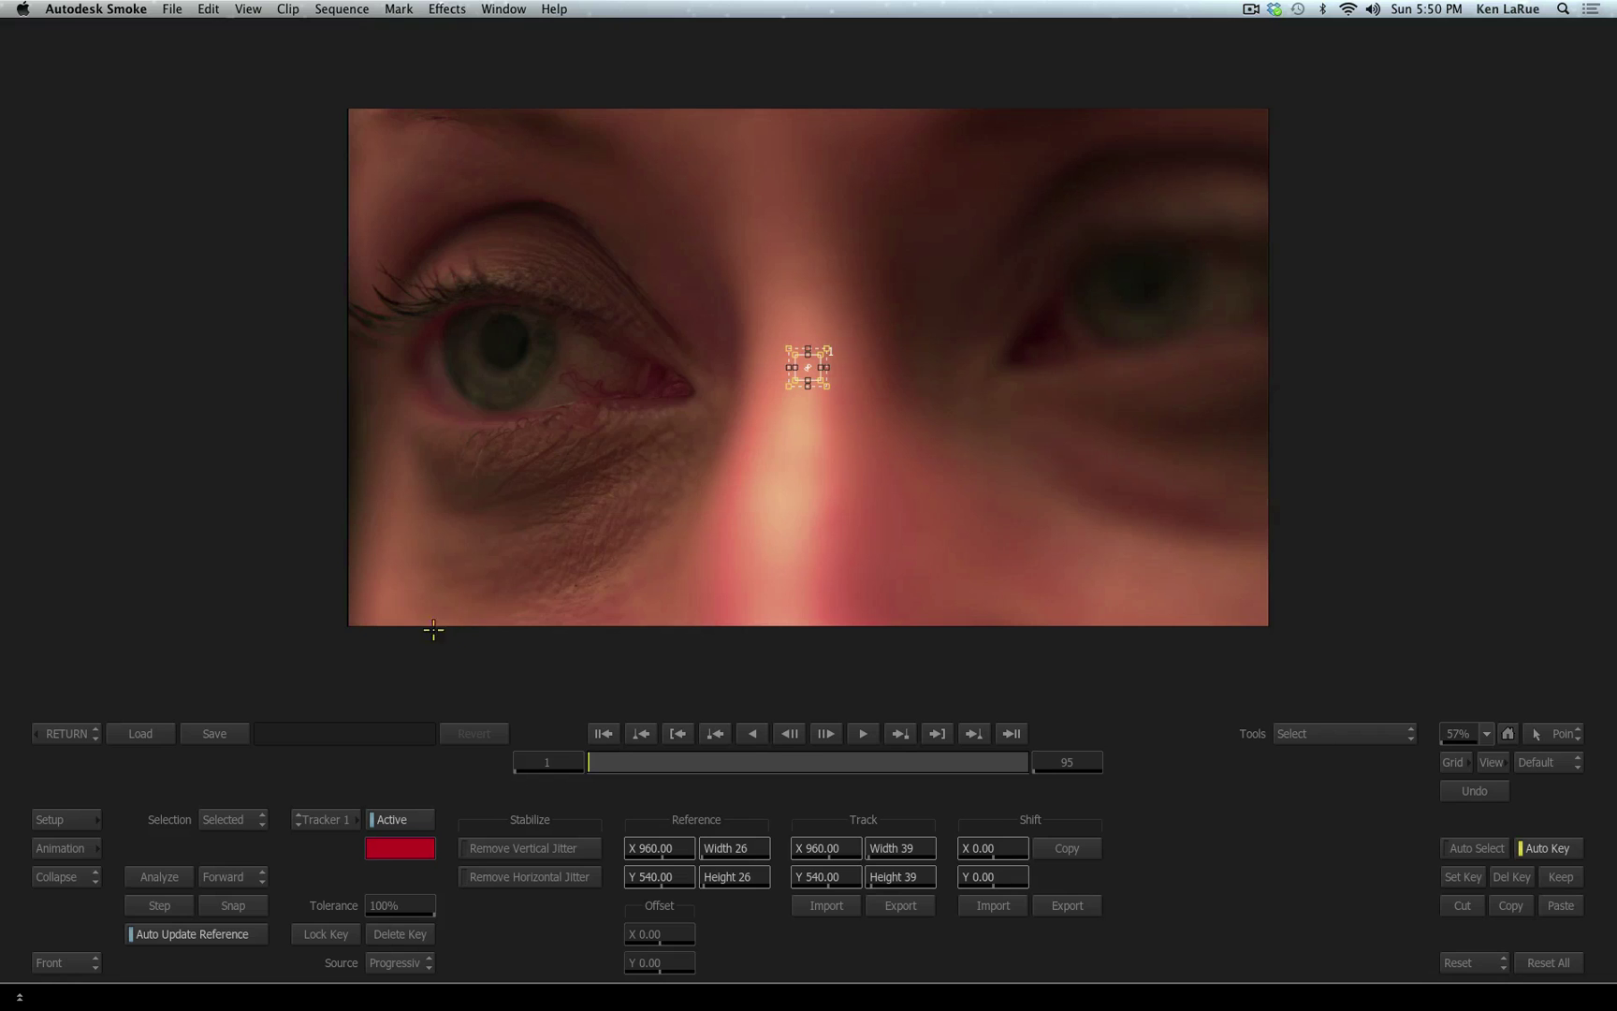
pyautogui.click(136, 735)
pyautogui.doubleClick(639, 131)
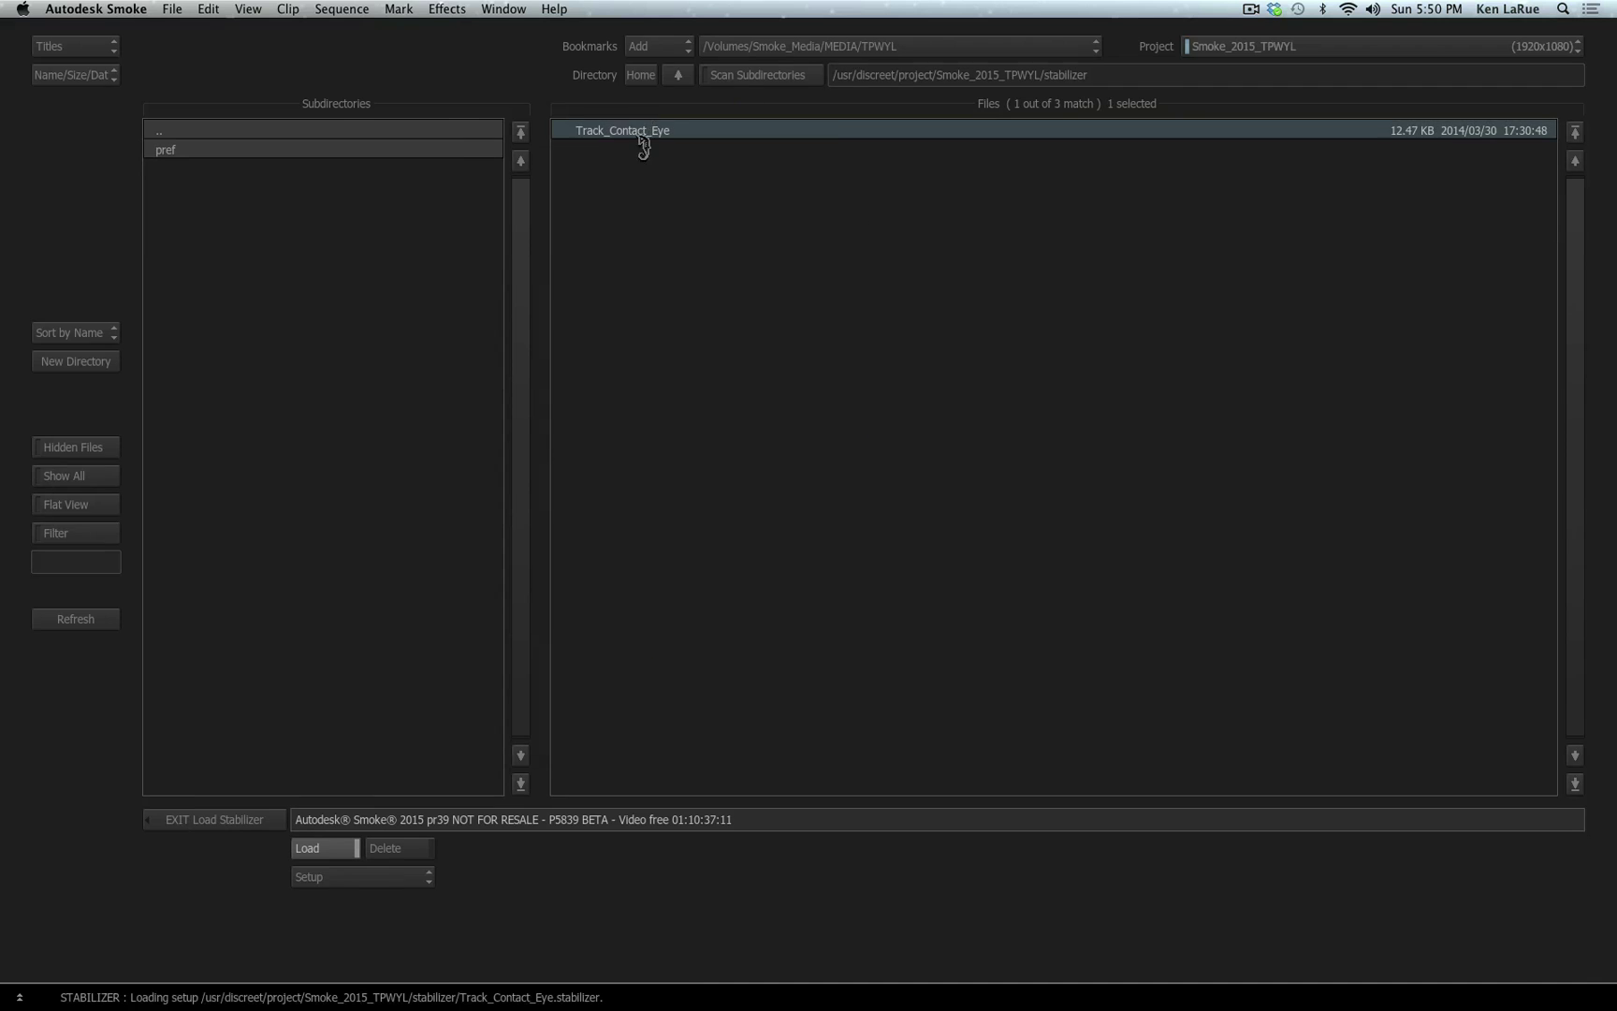
pyautogui.moveTo(628, 761)
pyautogui.mouseDown()
pyautogui.moveTo(845, 783)
pyautogui.moveTo(1008, 772)
pyautogui.moveTo(538, 800)
pyautogui.moveTo(646, 761)
pyautogui.moveTo(1181, 758)
pyautogui.moveTo(839, 777)
pyautogui.moveTo(655, 765)
pyautogui.moveTo(1201, 758)
pyautogui.moveTo(590, 763)
pyautogui.moveTo(936, 767)
pyautogui.moveTo(581, 815)
pyautogui.moveTo(719, 792)
pyautogui.moveTo(636, 797)
pyautogui.moveTo(663, 797)
pyautogui.moveTo(643, 797)
pyautogui.moveTo(650, 783)
pyautogui.mouseUp()
pyautogui.click(67, 732)
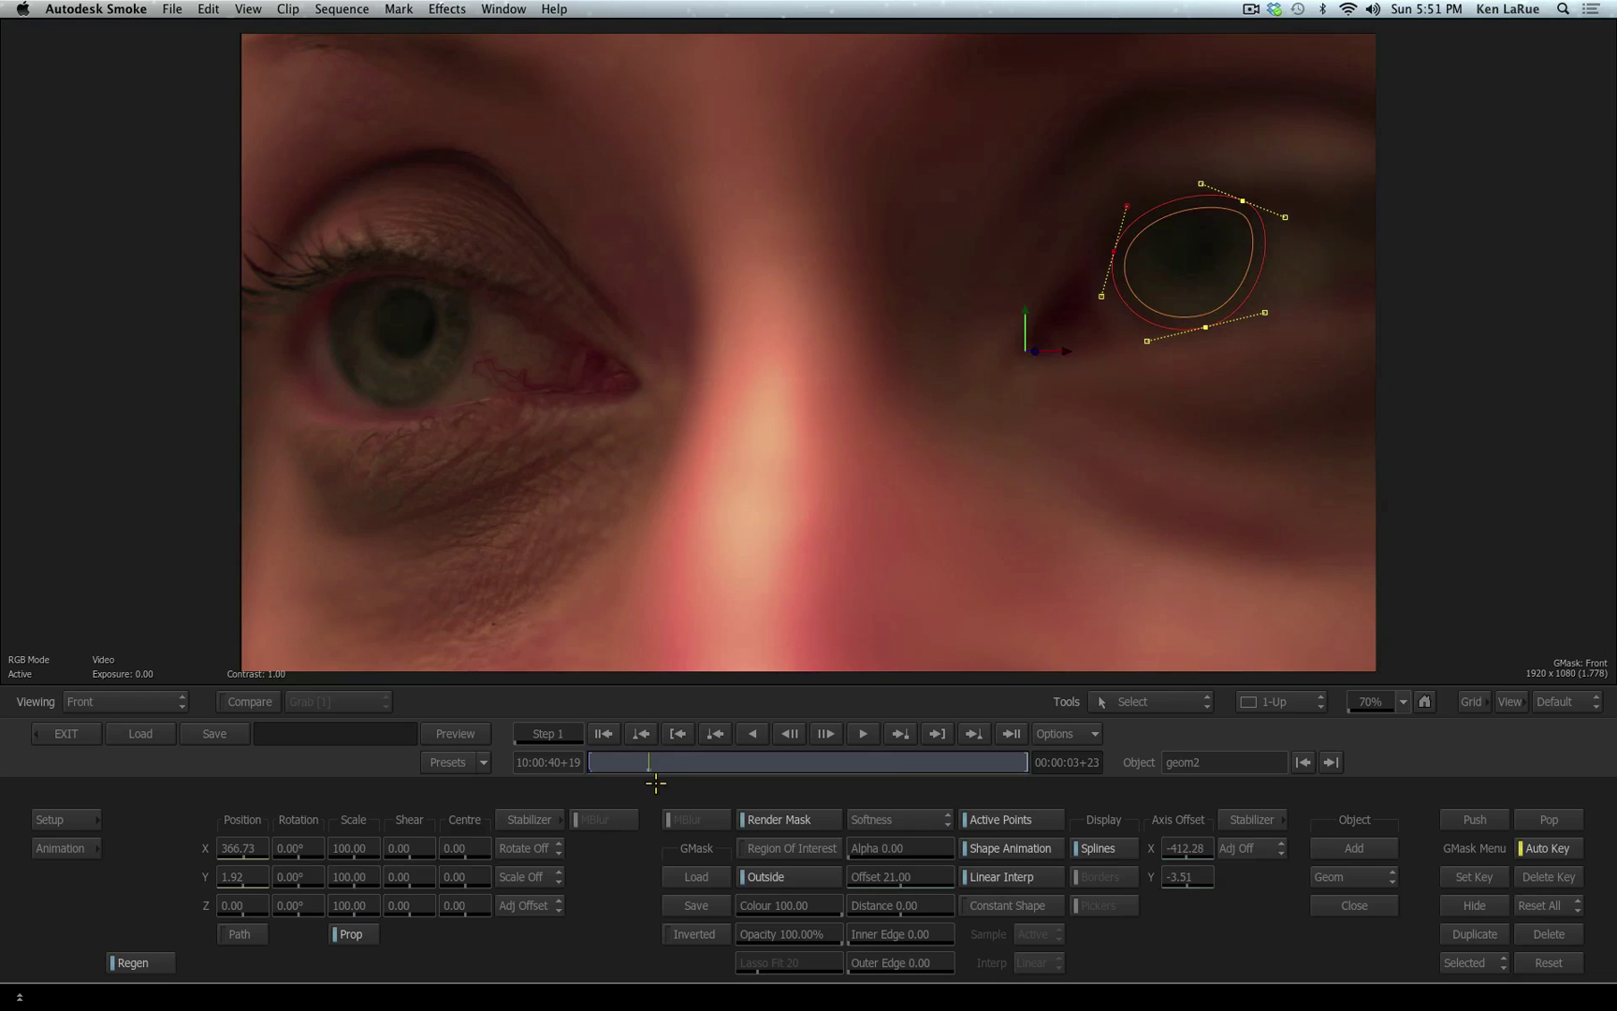
# Set mask shape keyframes at 10:00:40+19, 10:00:41+02, 10:00:42+12 and 10:00:42+20, around the blinks.
pyautogui.moveTo(656, 783); pyautogui.dragTo(662, 807)
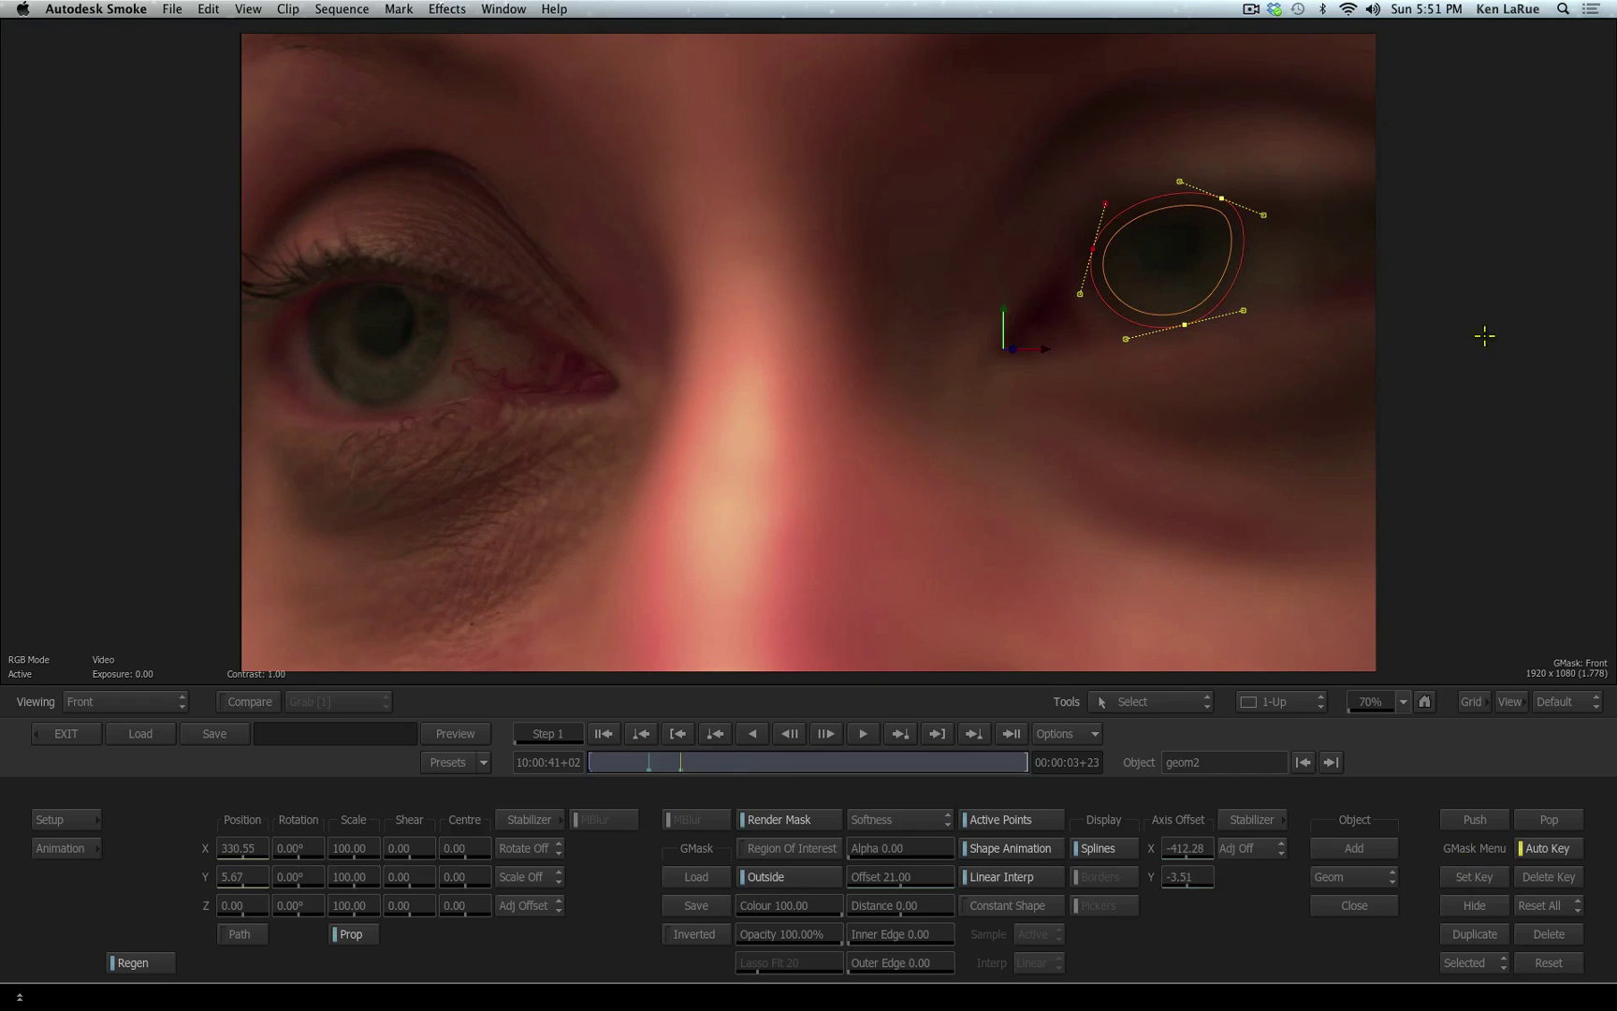
pyautogui.moveTo(735, 764); pyautogui.dragTo(841, 775)
pyautogui.click(1500, 876)
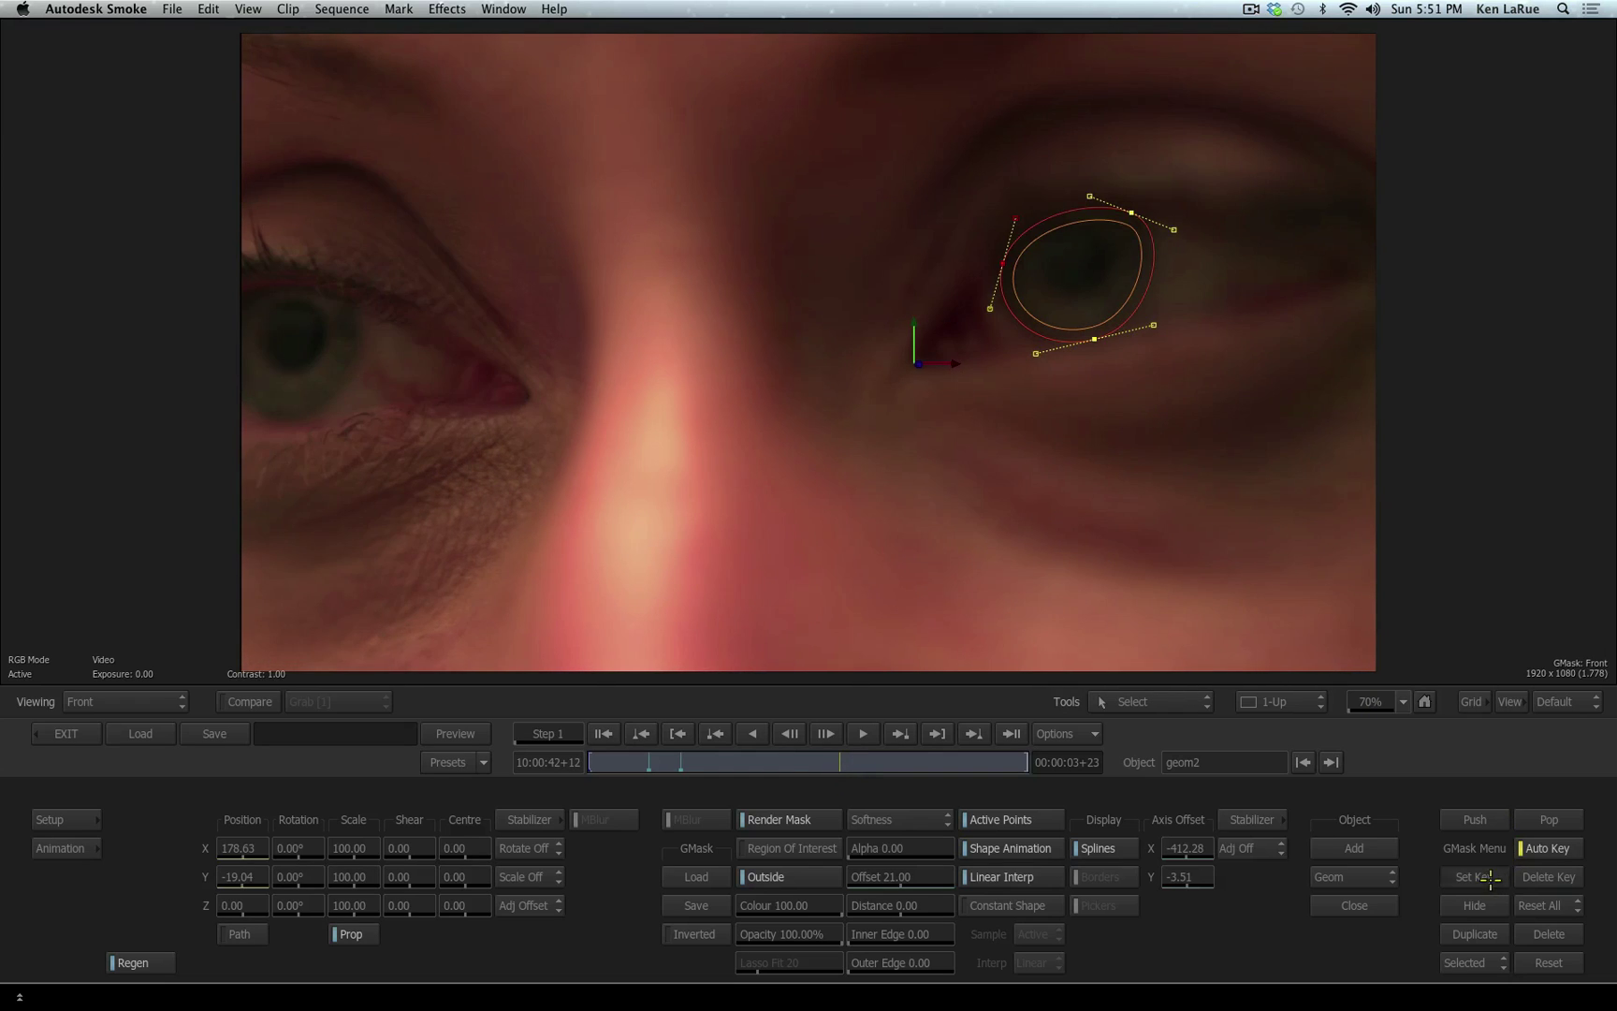
pyautogui.press('Right')
pyautogui.press('Right')
pyautogui.press('Right')
pyautogui.press('Right')
pyautogui.press('Right')
pyautogui.press('Right')
pyautogui.press('Right')
pyautogui.press('Right')
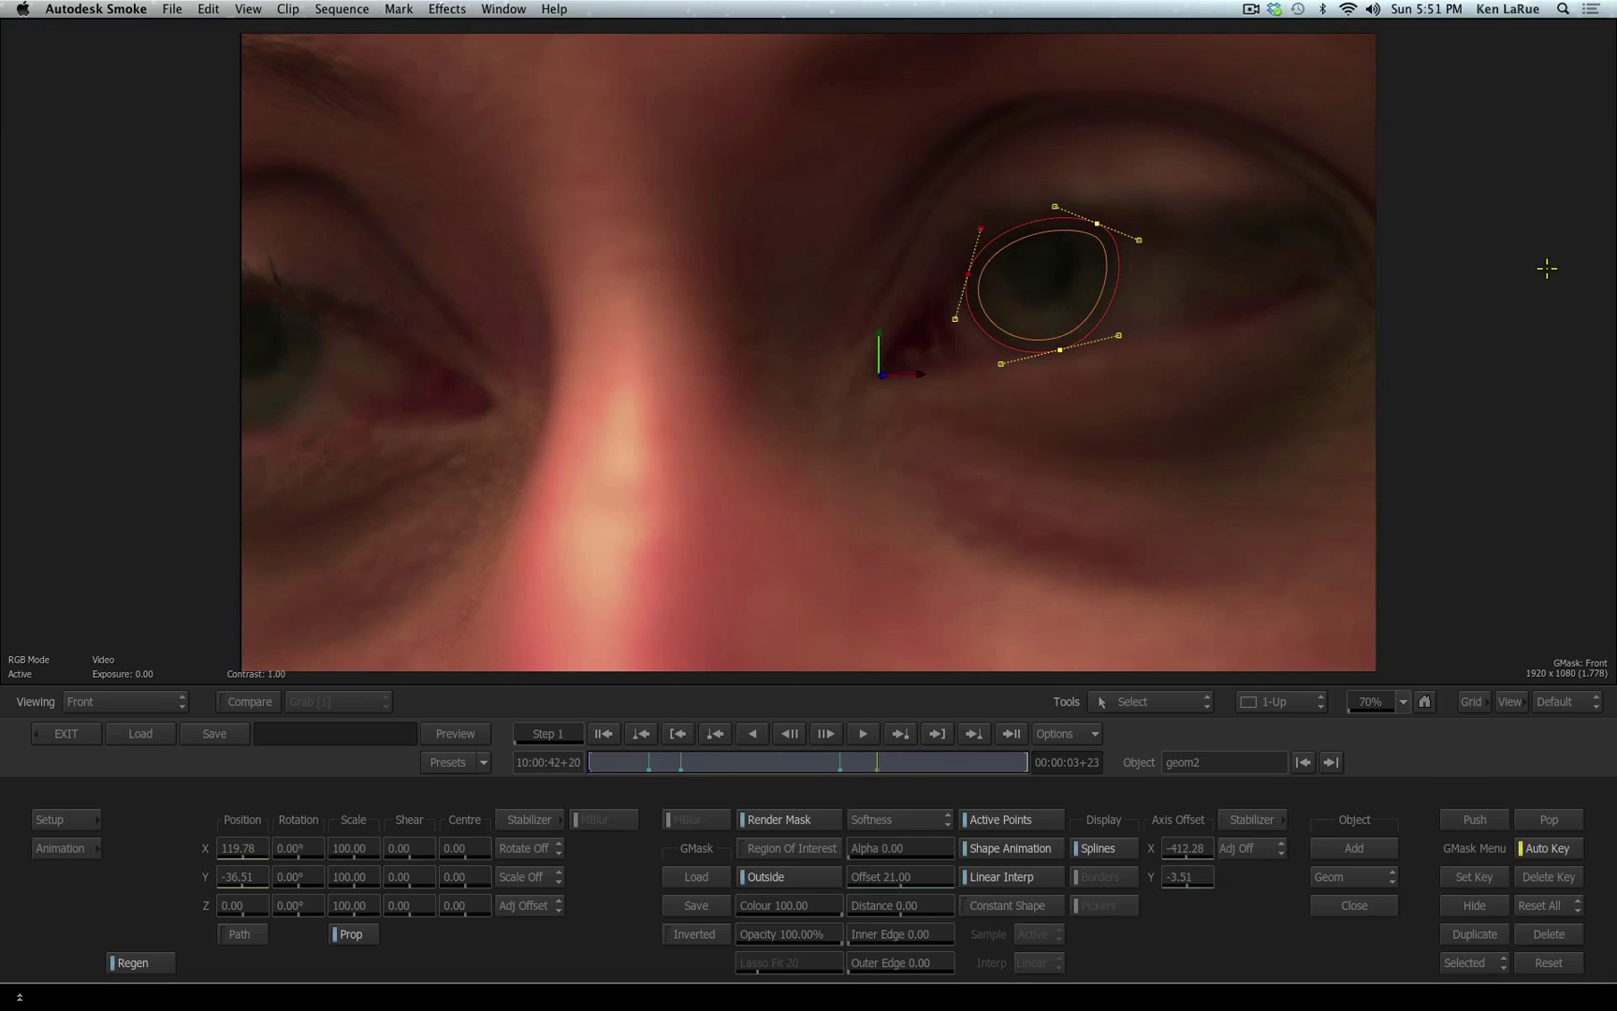
# At 10:00:42+15, reshape the geom2 mask into a narrow slit matching the nearly closed eyelid.
pyautogui.moveTo(857, 765); pyautogui.dragTo(853, 765)
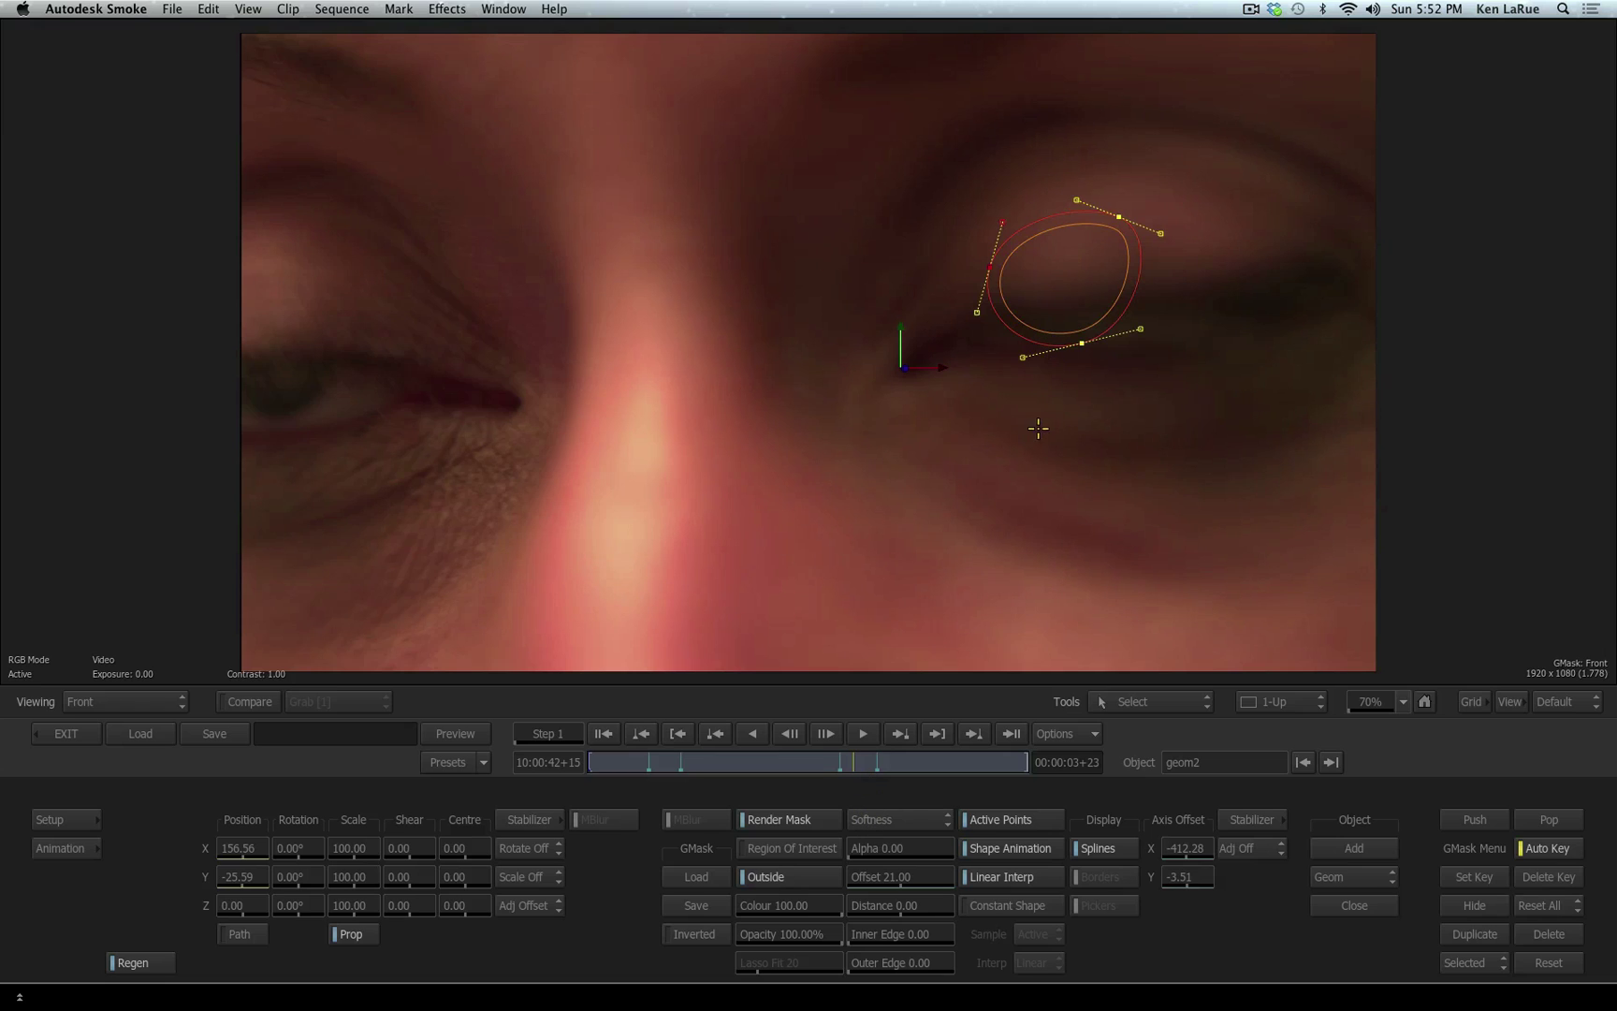
pyautogui.moveTo(1082, 343); pyautogui.dragTo(1082, 349)
pyautogui.moveTo(1119, 217); pyautogui.dragTo(1173, 301)
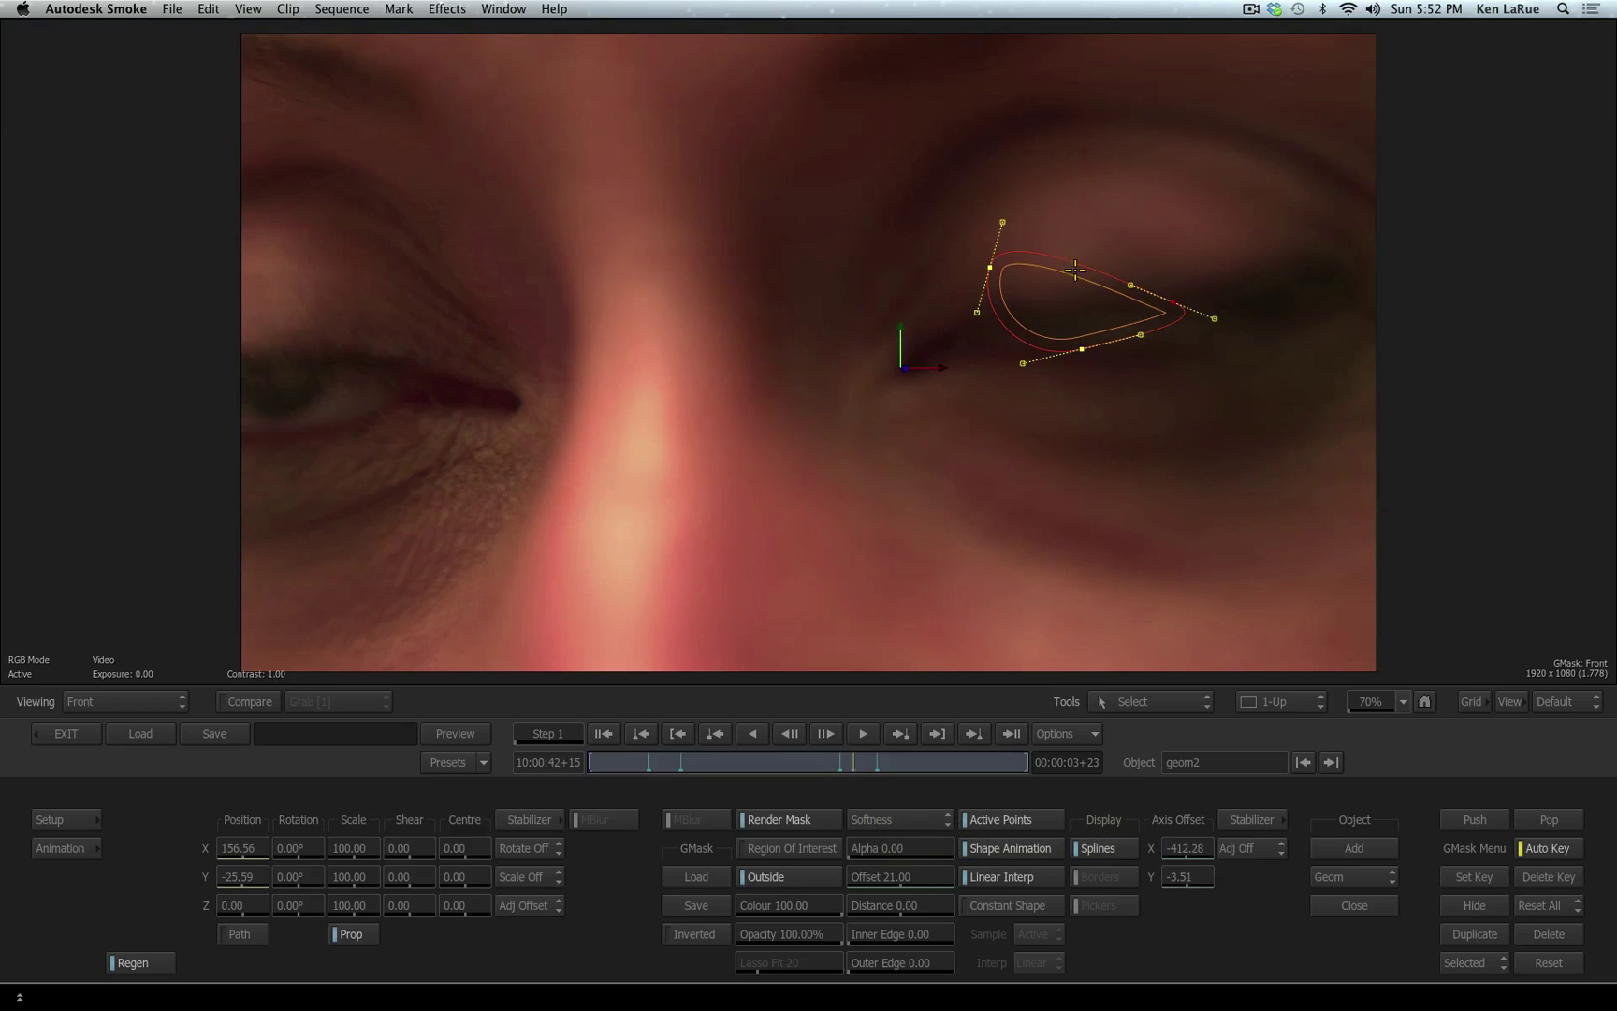
pyautogui.moveTo(990, 267); pyautogui.dragTo(1009, 306)
pyautogui.moveTo(1081, 349); pyautogui.dragTo(1149, 305)
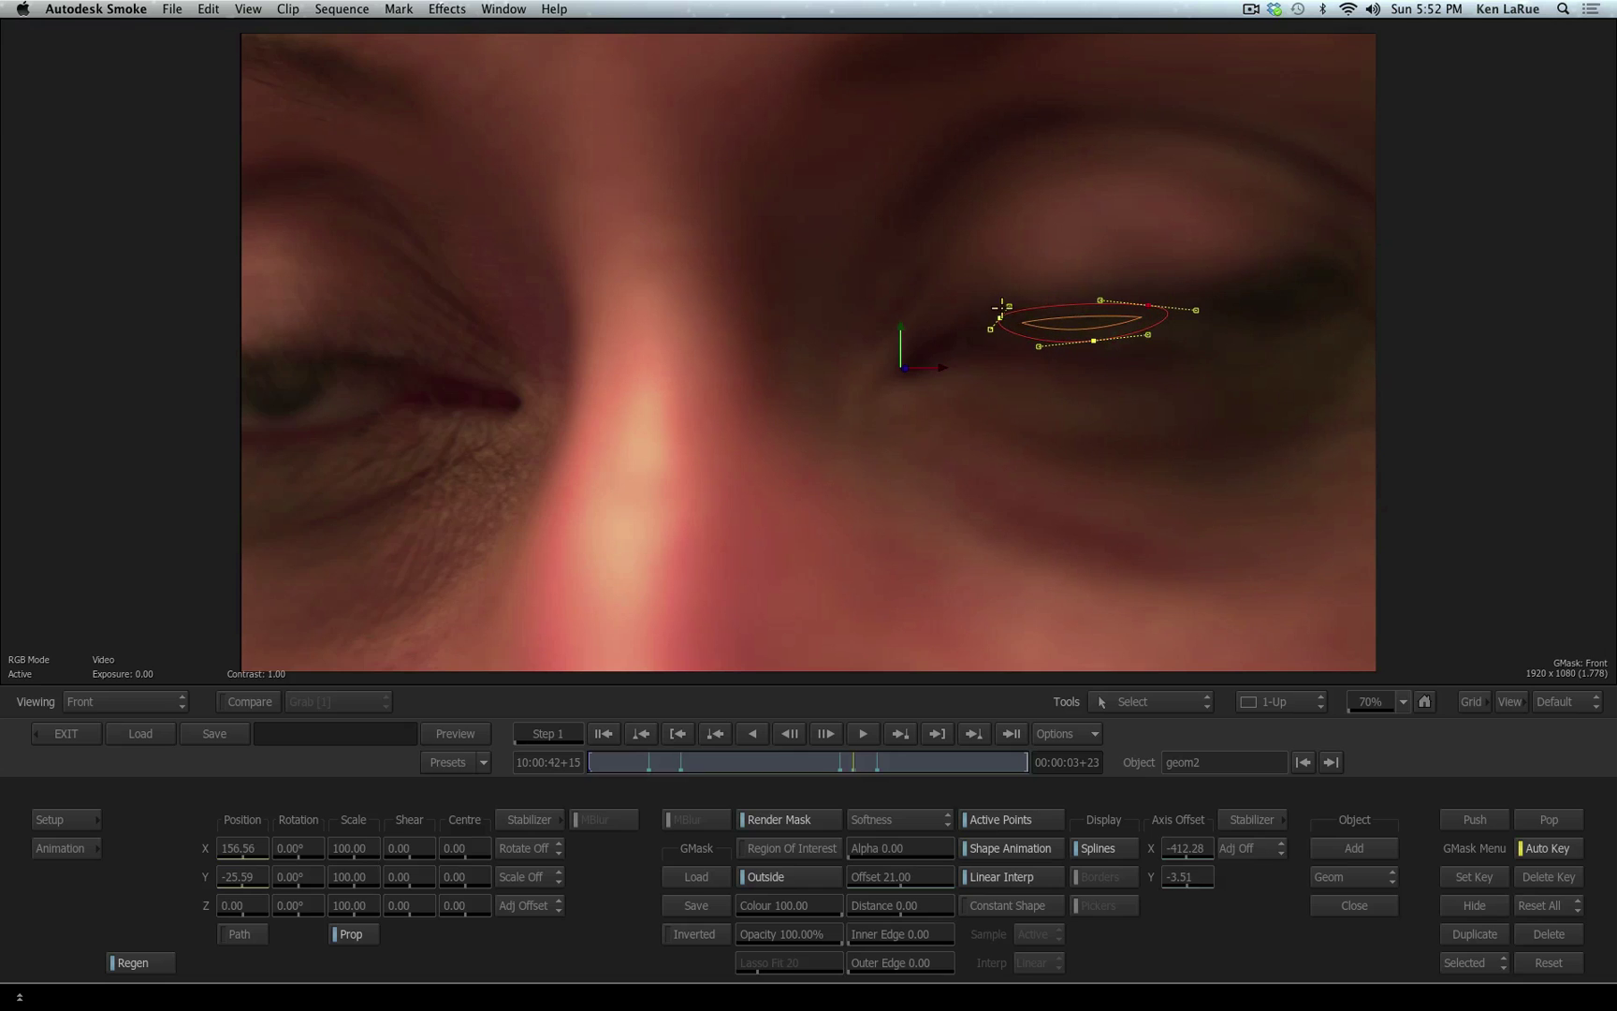
pyautogui.moveTo(999, 318); pyautogui.dragTo(1092, 344)
# At 10:00:42+16, reshape the mask to the partly reopened eye and check its fit on the surrounding frames.
pyautogui.press('Right')
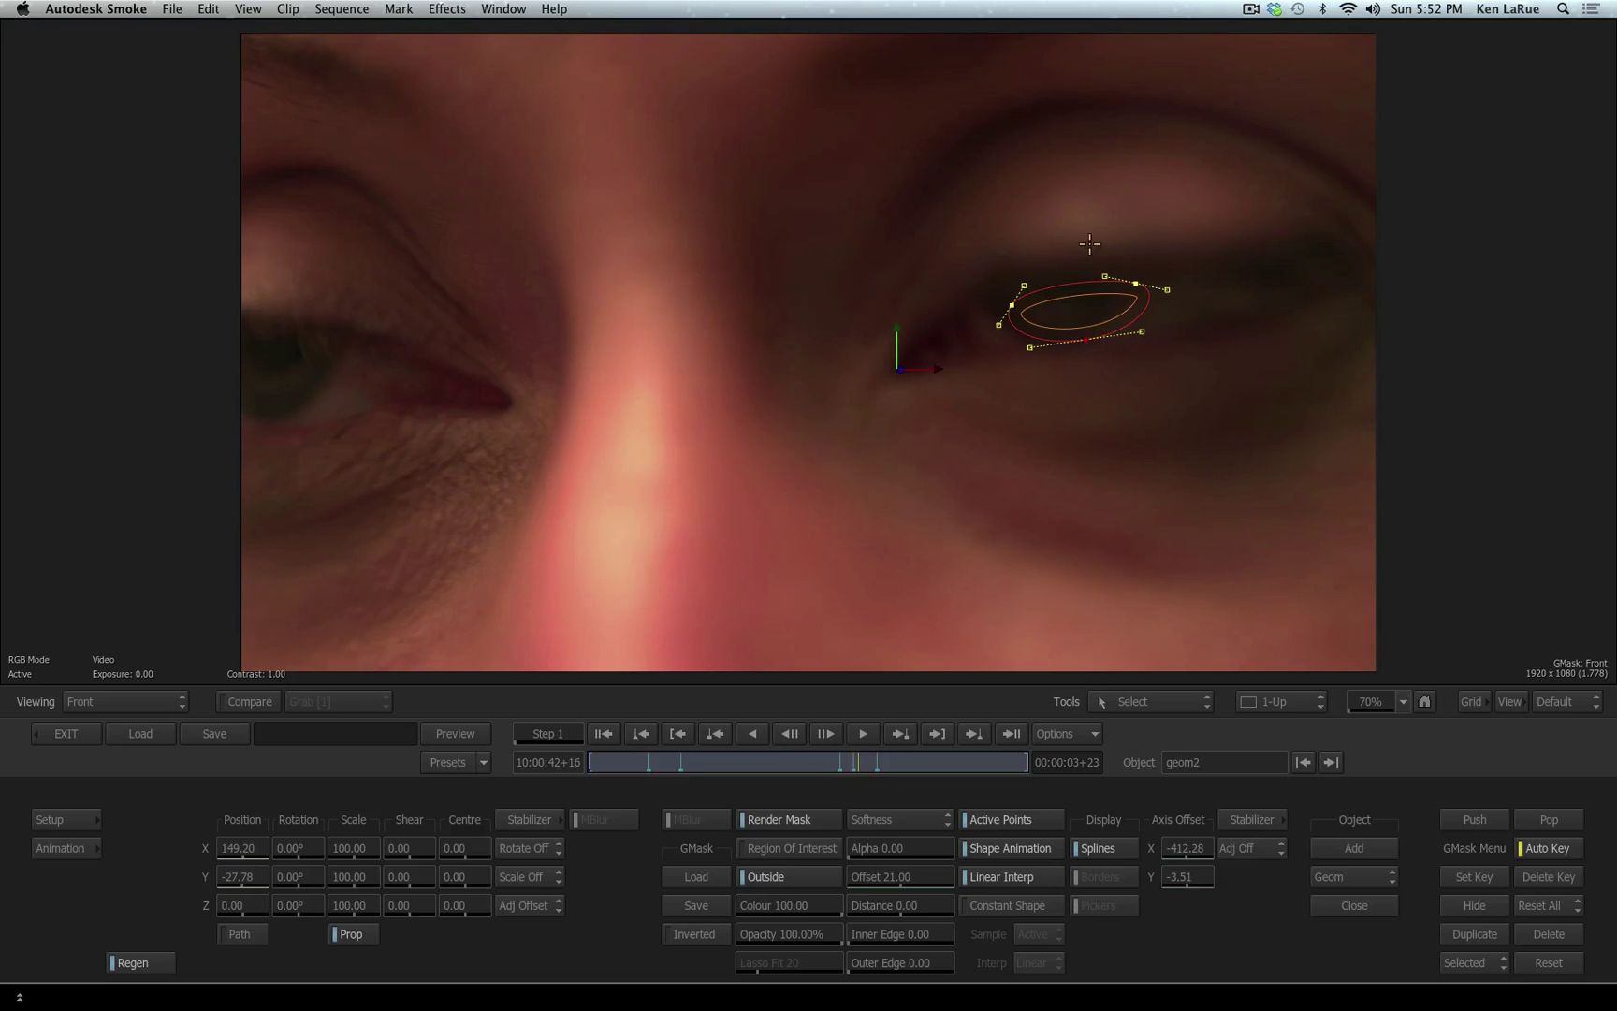
pyautogui.moveTo(1012, 305); pyautogui.dragTo(998, 294)
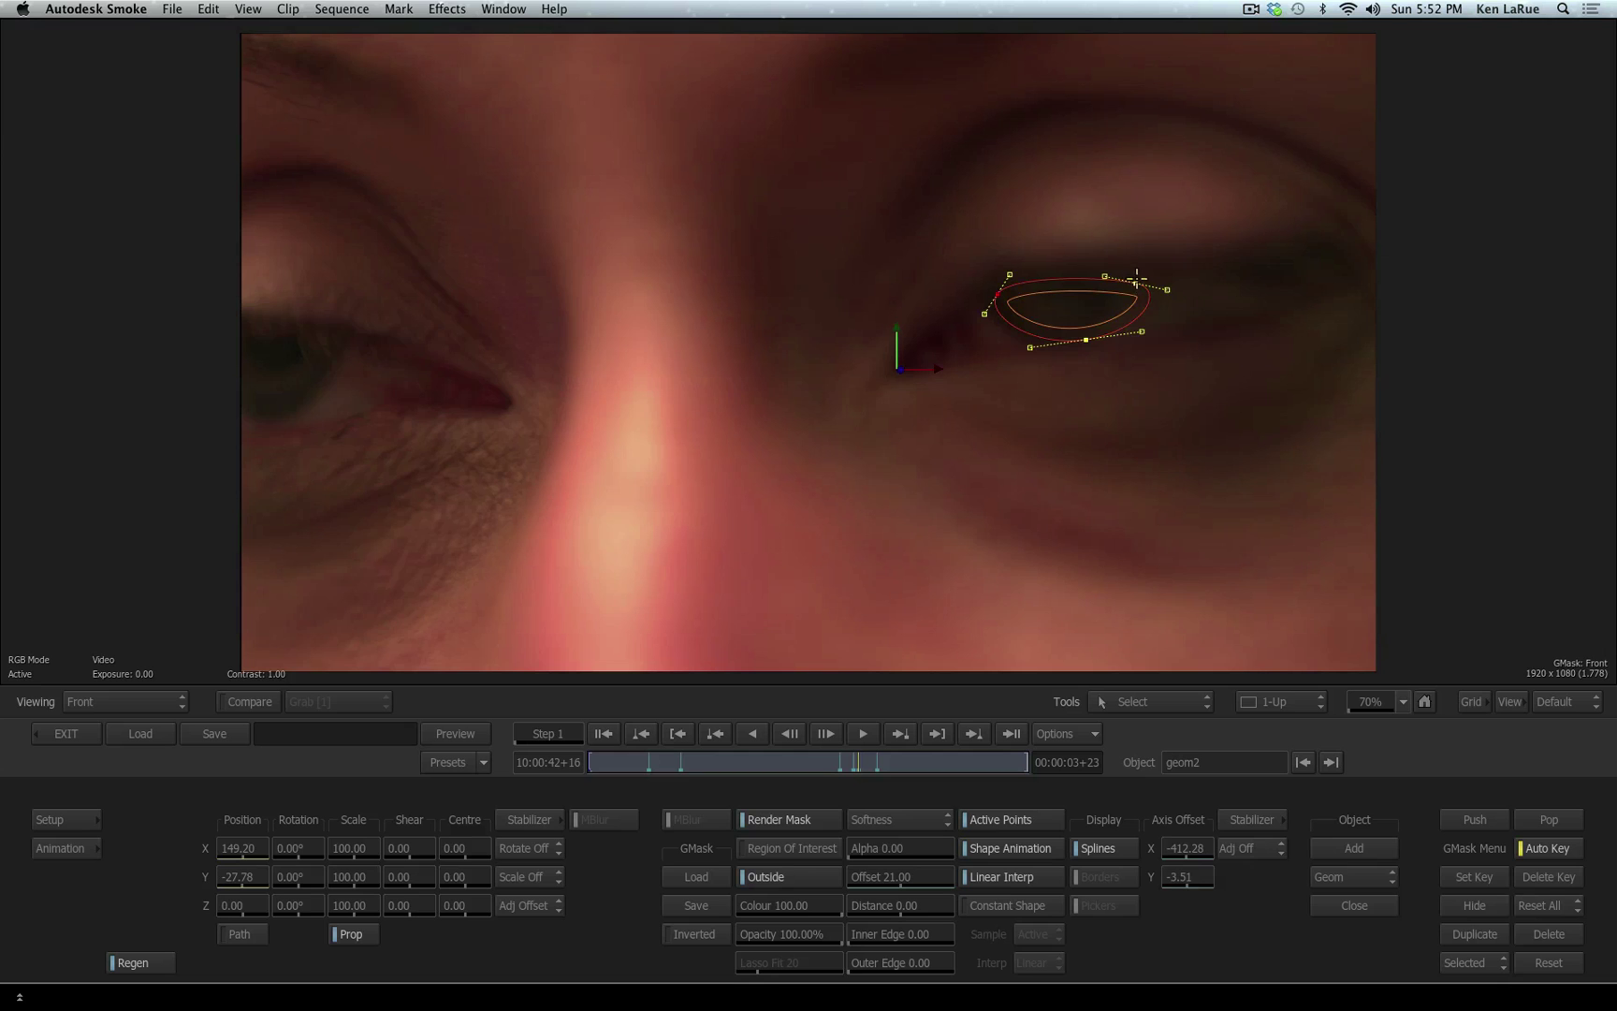
pyautogui.moveTo(1135, 282); pyautogui.dragTo(1122, 261)
pyautogui.moveTo(1086, 341); pyautogui.dragTo(1074, 342)
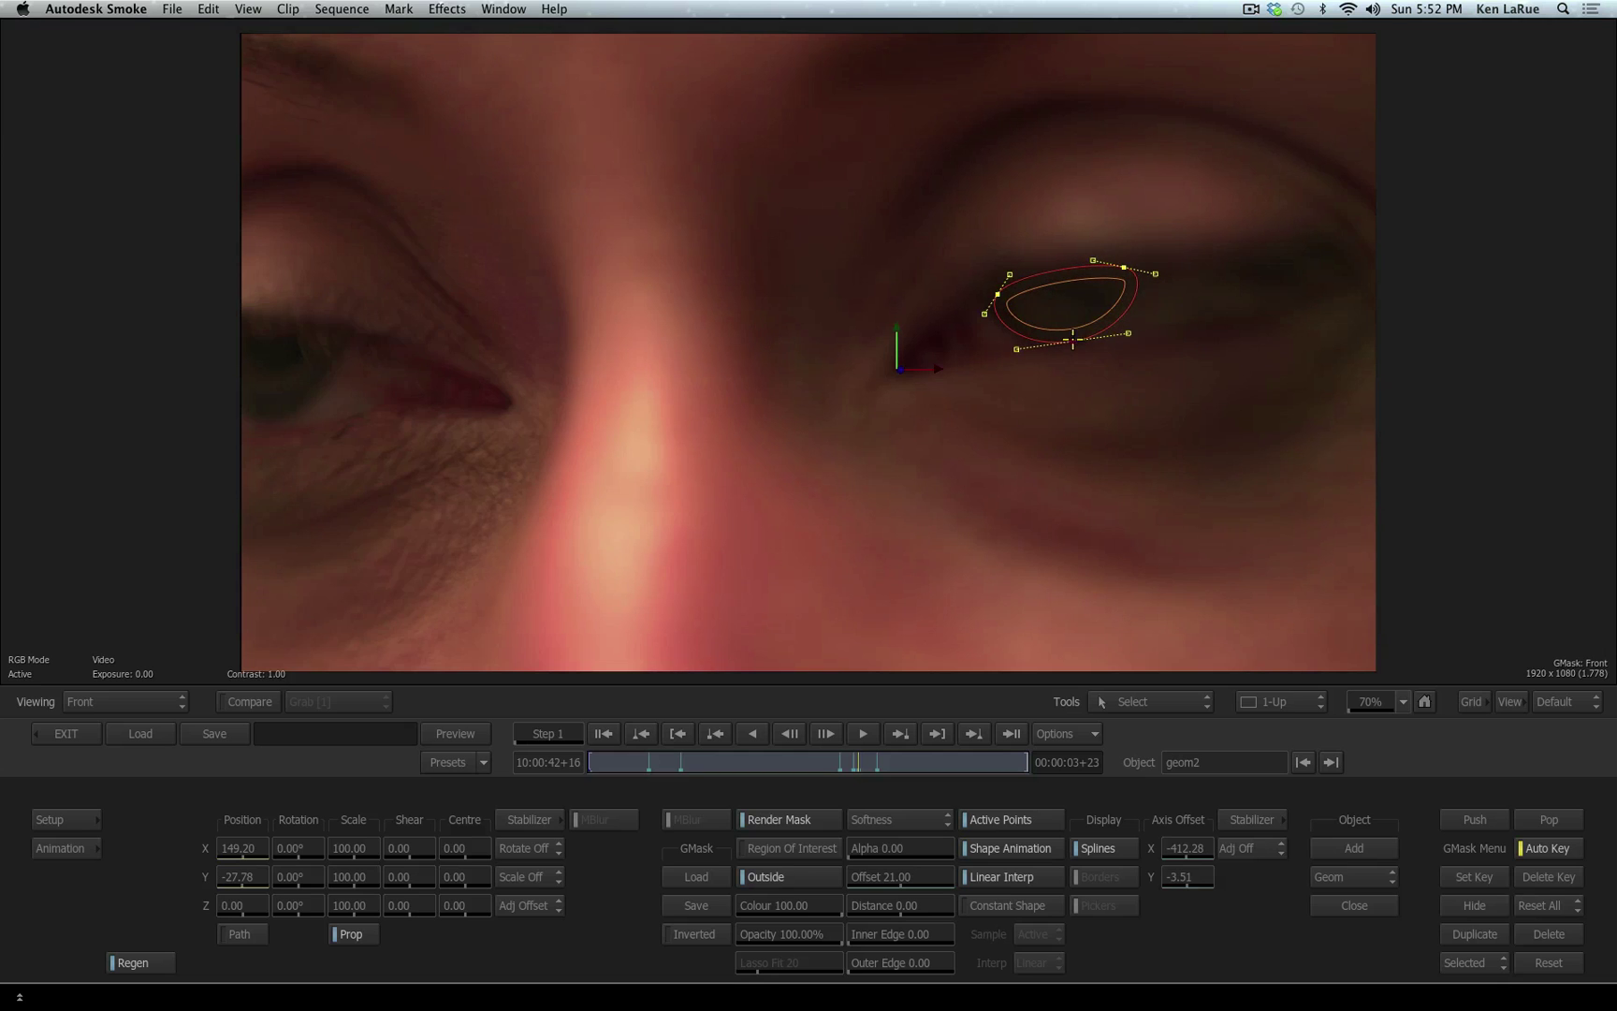
pyautogui.press('Right')
pyautogui.press('Left')
pyautogui.press('Left')
pyautogui.press('Left')
pyautogui.press('Left')
pyautogui.press('Left')
pyautogui.press('Left')
pyautogui.press('Left')
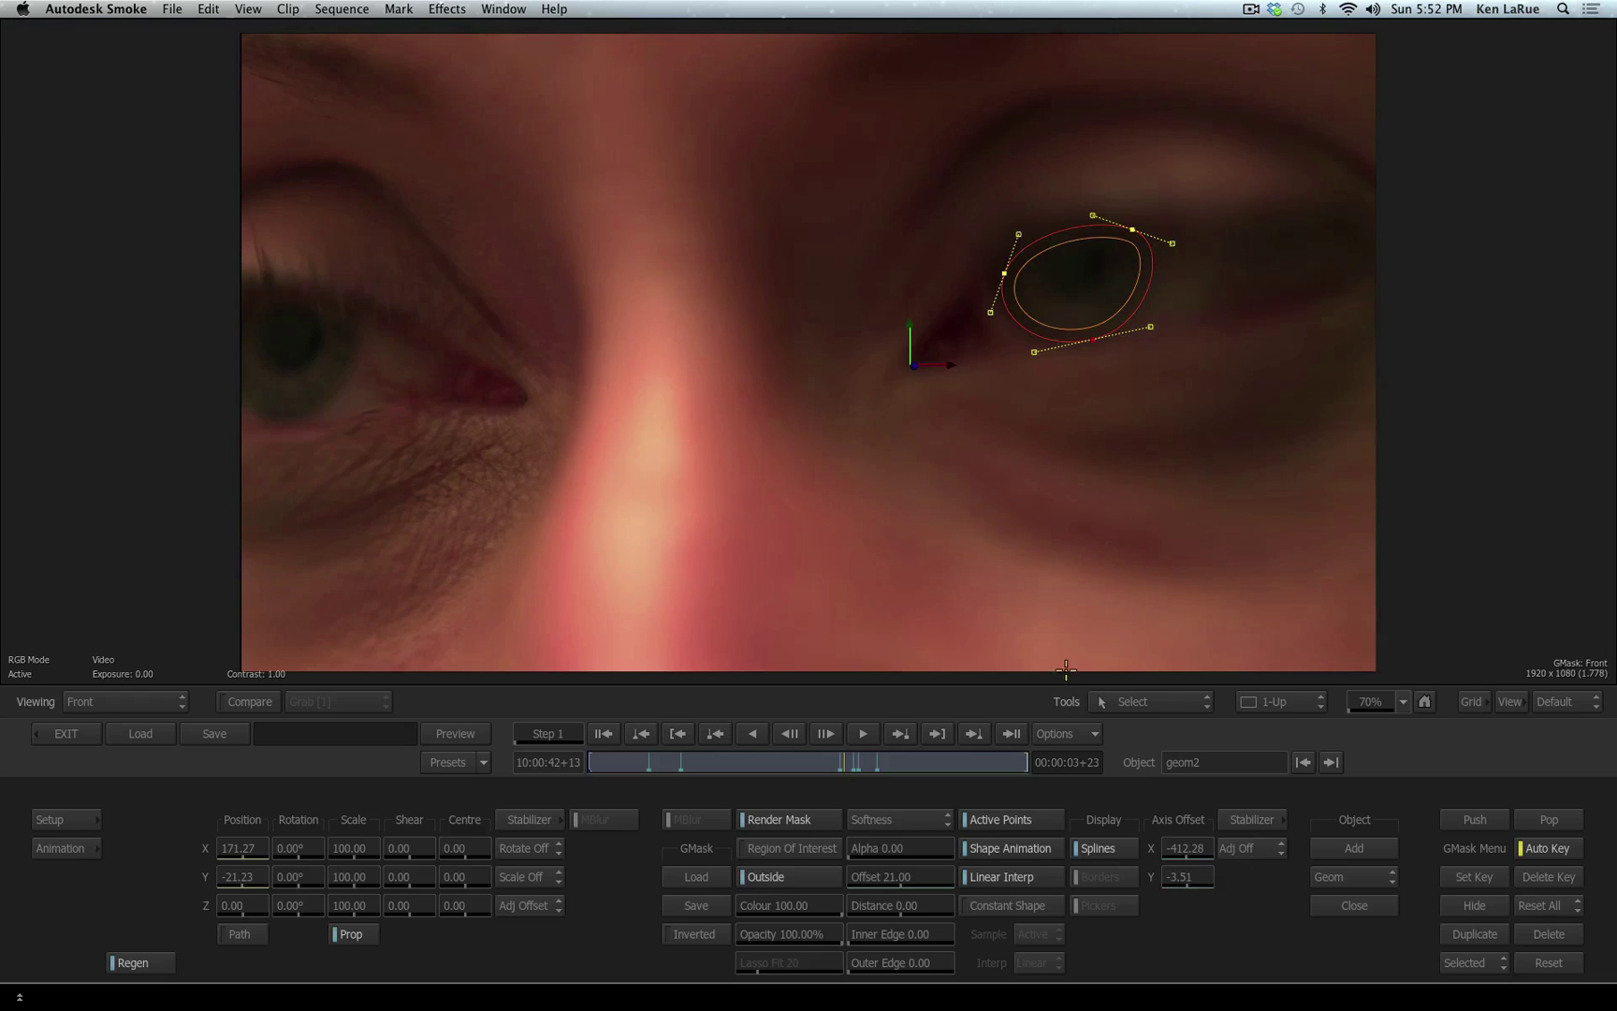
# At 10:00:40+21, flatten the mask's points and tangents into a thin shape following the first blink's eyelid.
pyautogui.moveTo(729, 752); pyautogui.dragTo(653, 761)
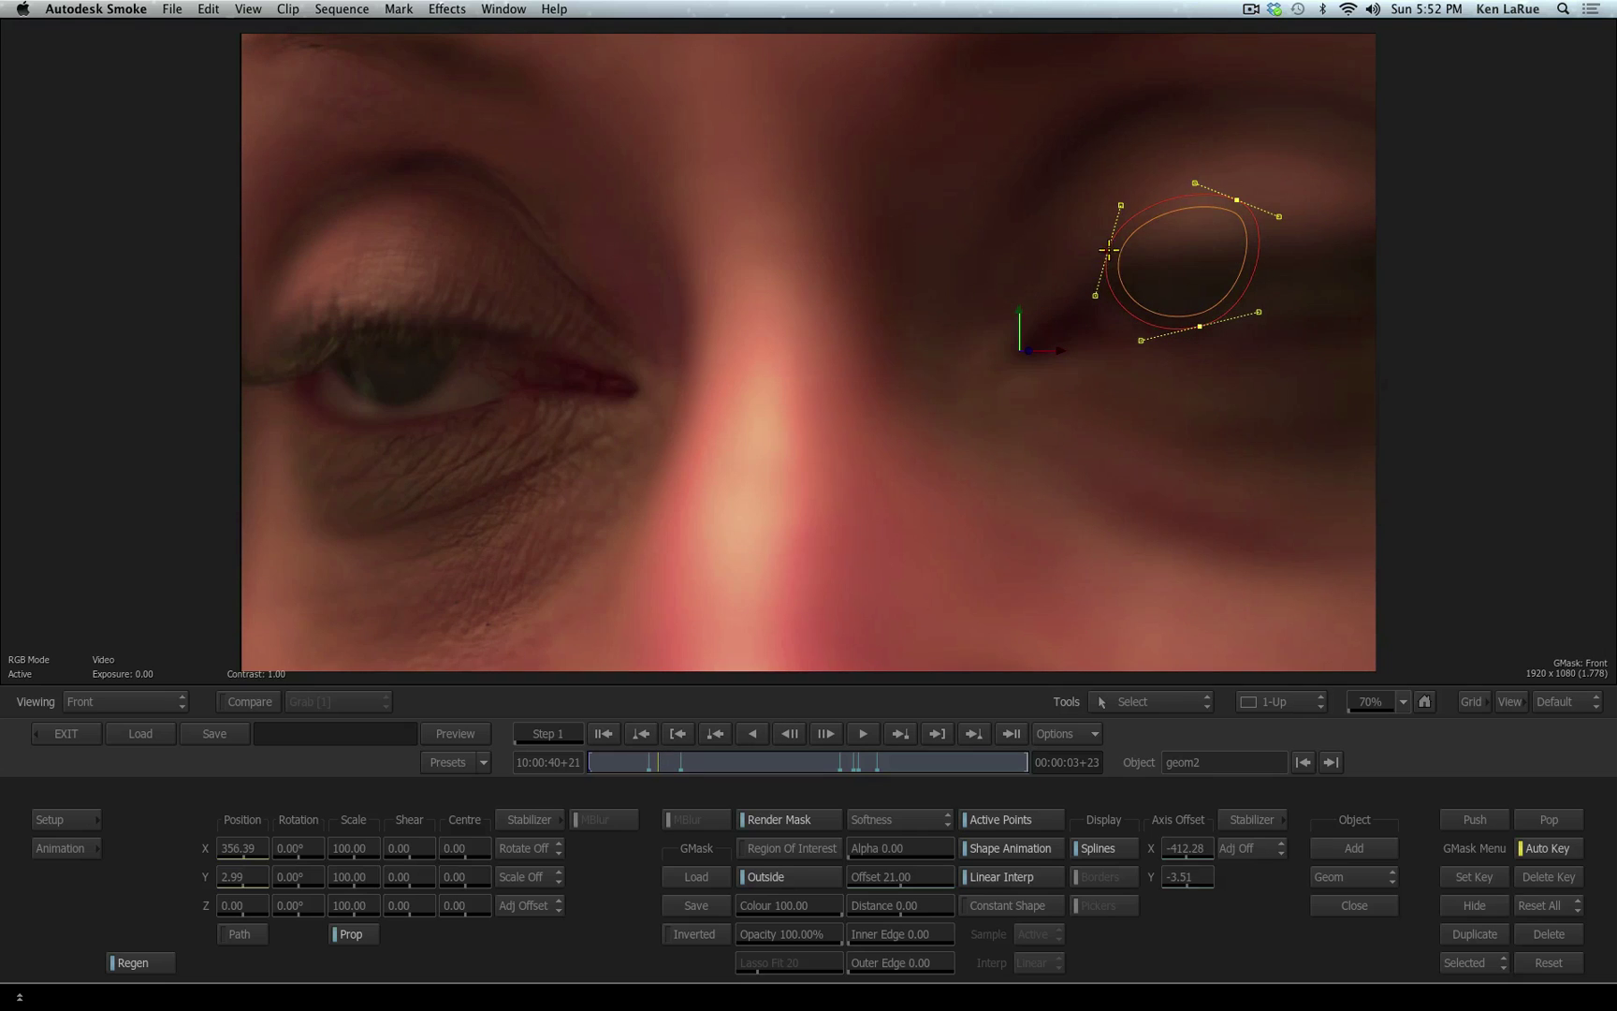
pyautogui.moveTo(1108, 249); pyautogui.dragTo(1127, 297)
pyautogui.moveTo(1236, 200); pyautogui.dragTo(1244, 283)
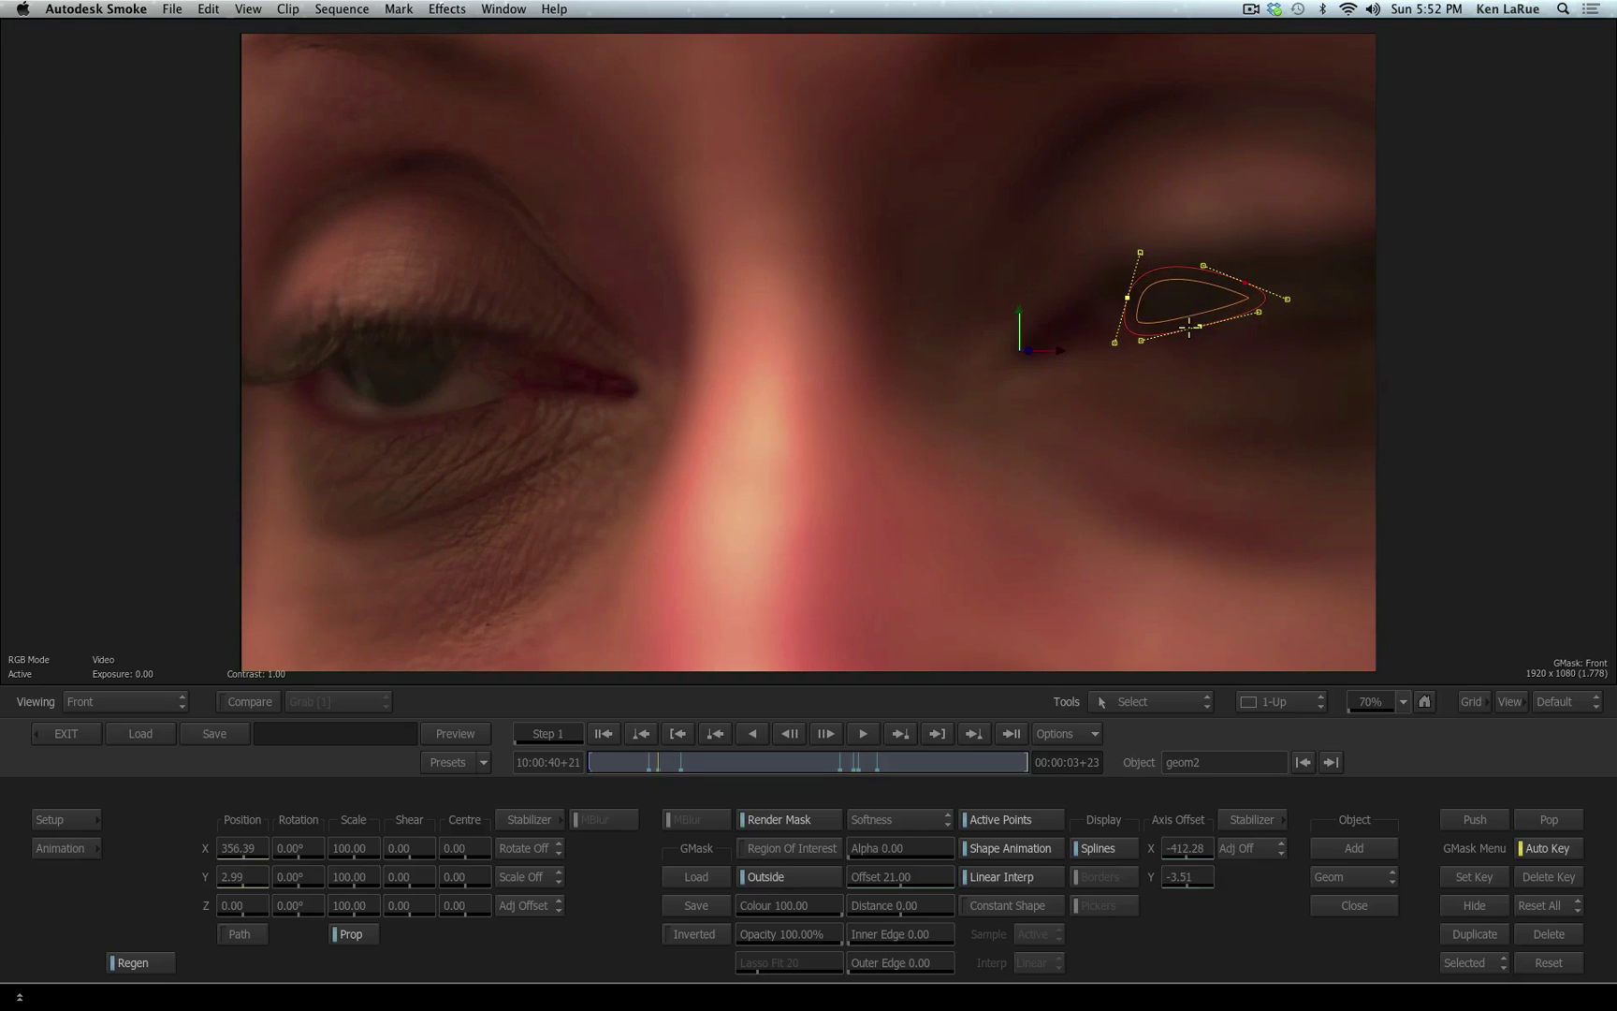
pyautogui.moveTo(1140, 251); pyautogui.dragTo(1219, 279)
pyautogui.moveTo(1184, 282); pyautogui.dragTo(1157, 288)
pyautogui.moveTo(1127, 298); pyautogui.dragTo(1240, 305)
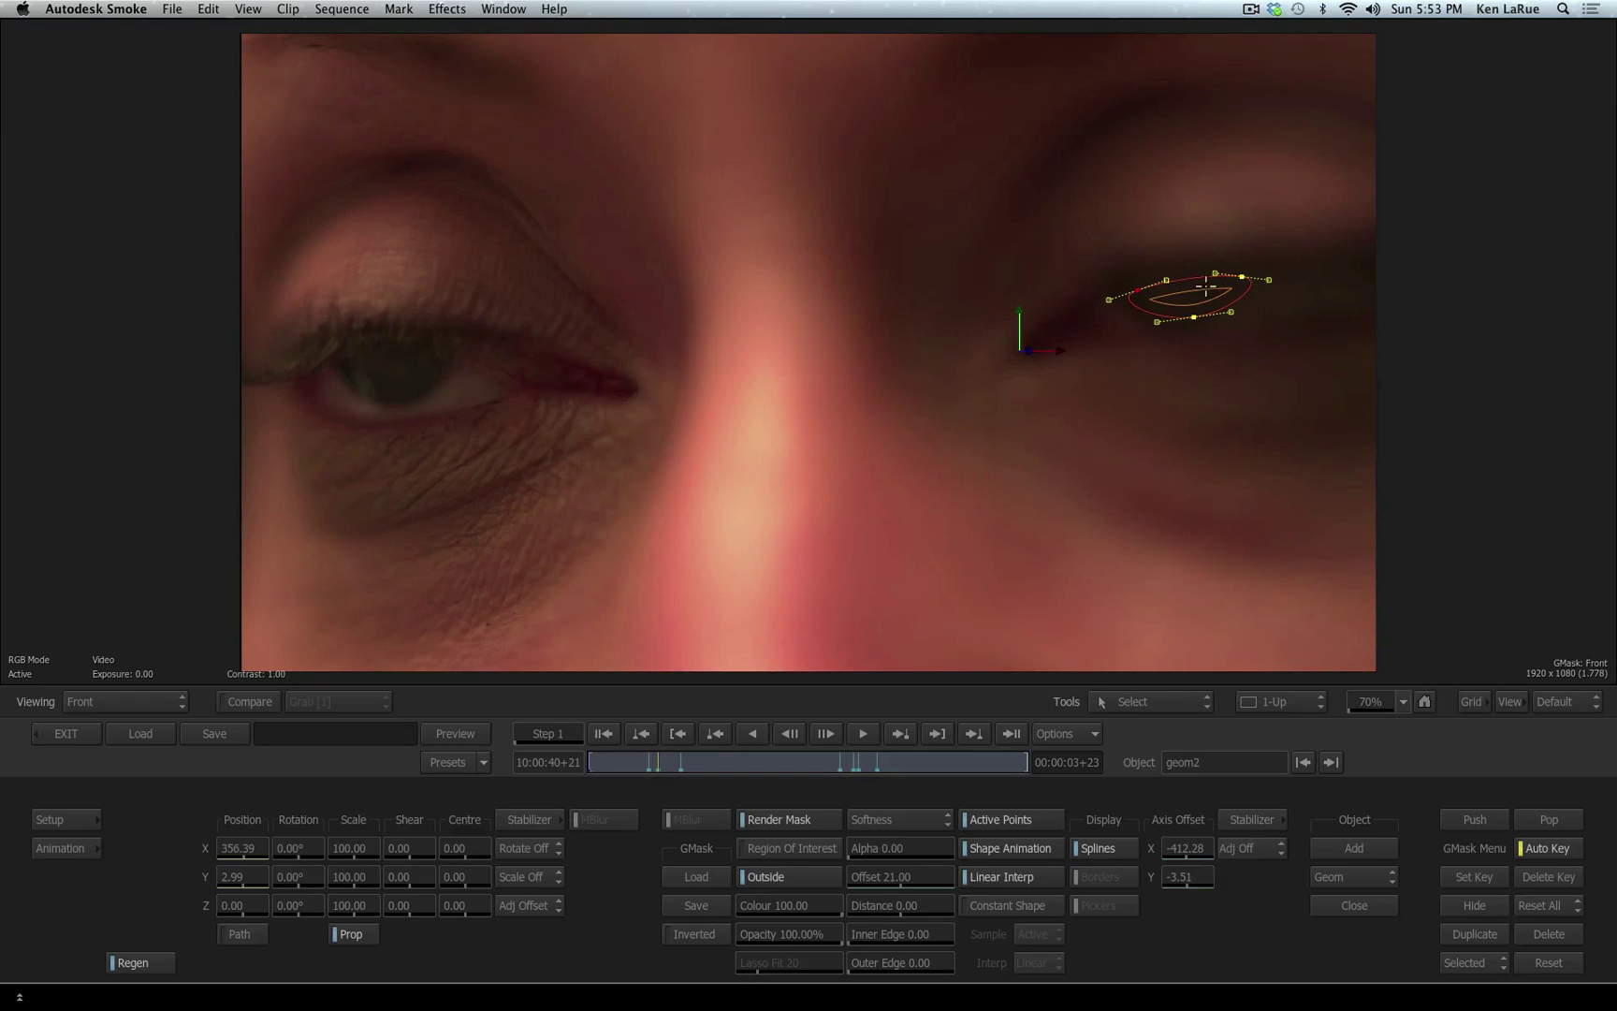
# Step through the frames around the first blink and scrub the shot to examine how the animated mask follows the eyelid.
pyautogui.press('Right')
pyautogui.press('Right')
pyautogui.press('Right')
pyautogui.press('Right')
pyautogui.press('Right')
pyautogui.press('Left')
pyautogui.press('Left')
pyautogui.press('Left')
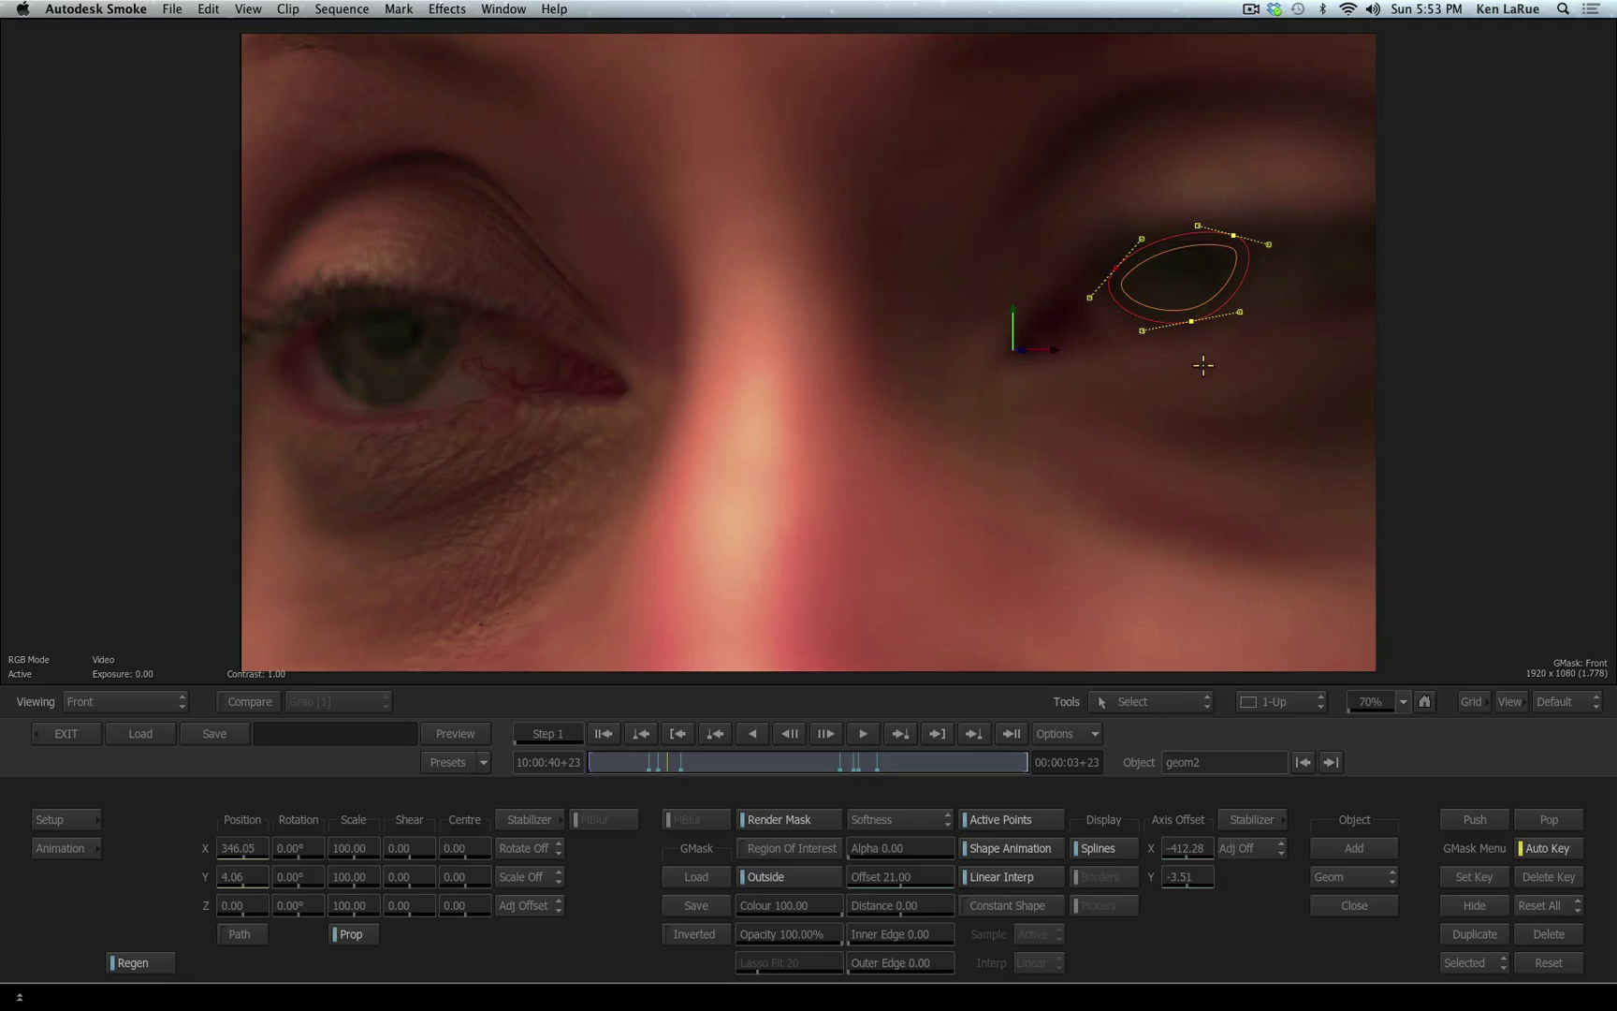
pyautogui.press('Left')
pyautogui.press('Left')
pyautogui.press('Left')
pyautogui.press('Left')
pyautogui.press('Left')
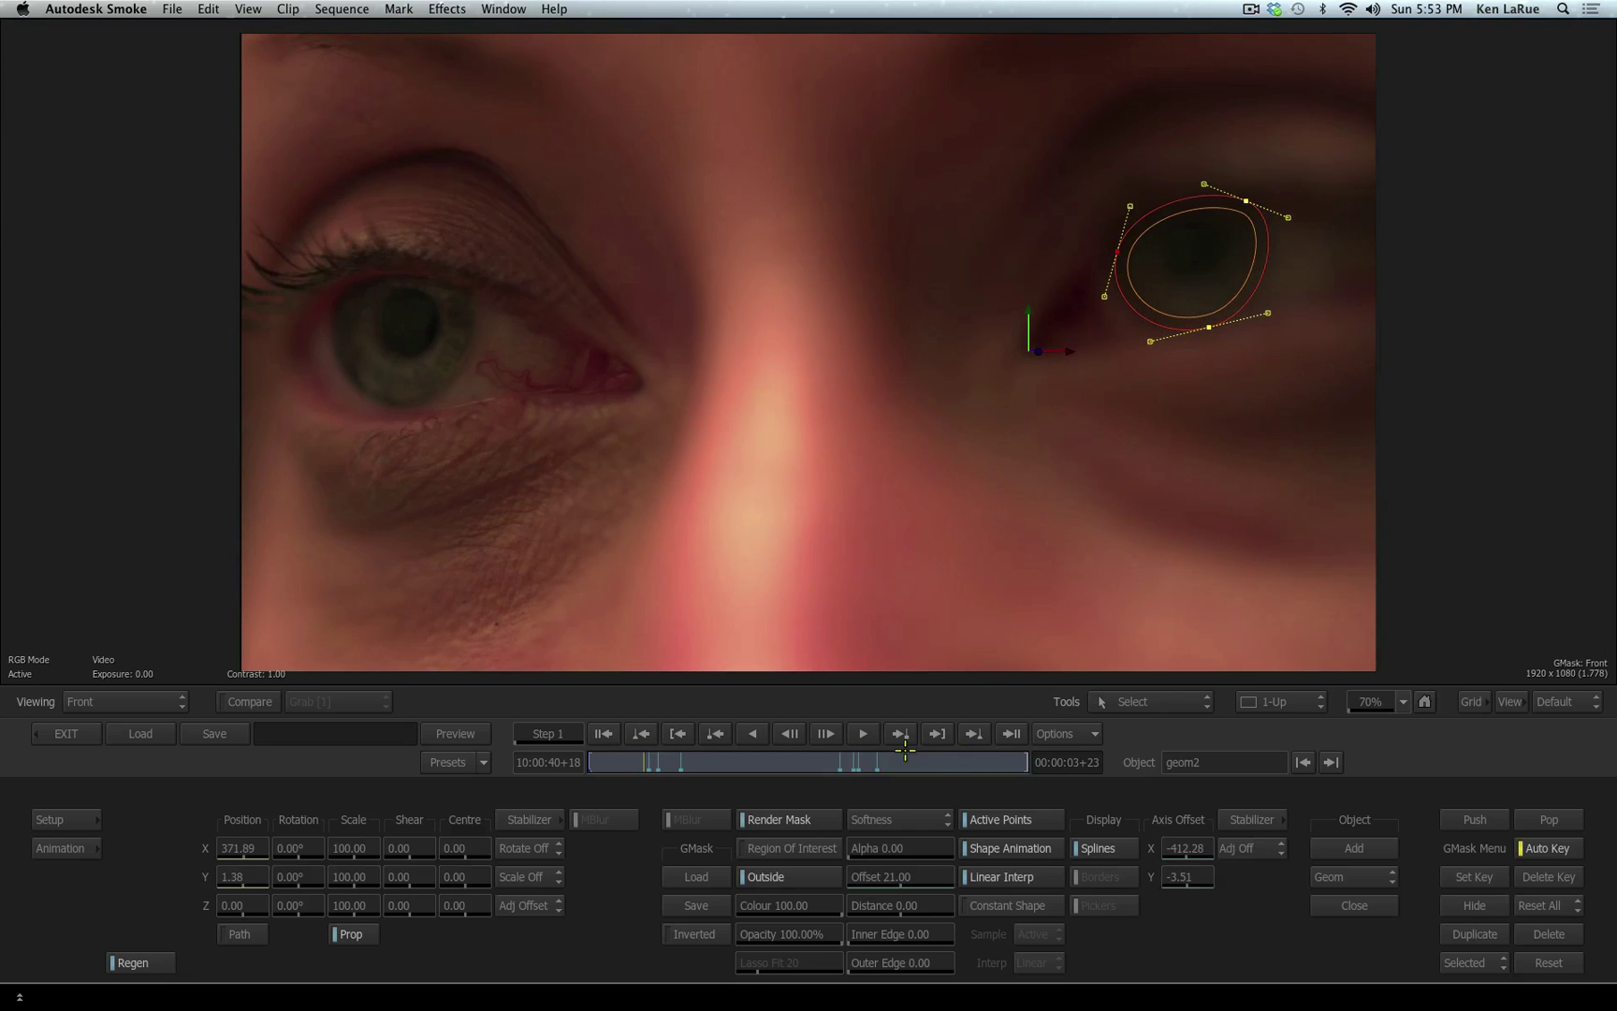
pyautogui.moveTo(958, 760); pyautogui.dragTo(649, 765)
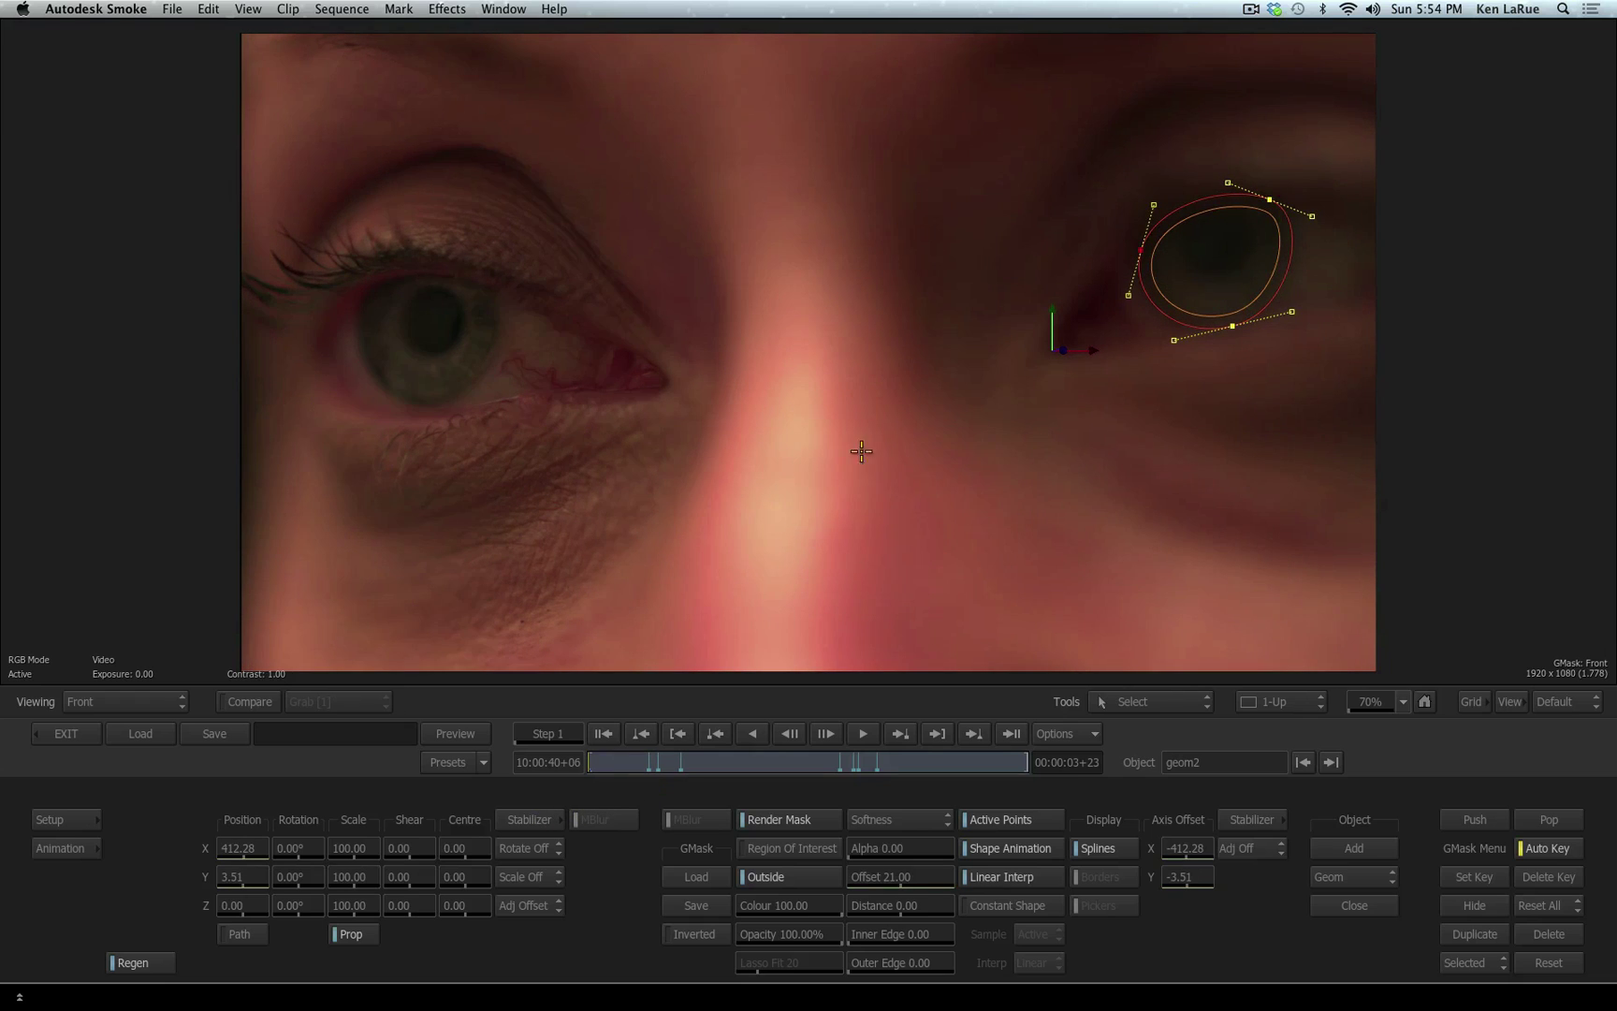
# Show the GMask Schematic beside the Front view in a 2-Up layout and bring the axis1 and geom2 nodes closer to the camera.
pyautogui.hotkey('alt', '2')
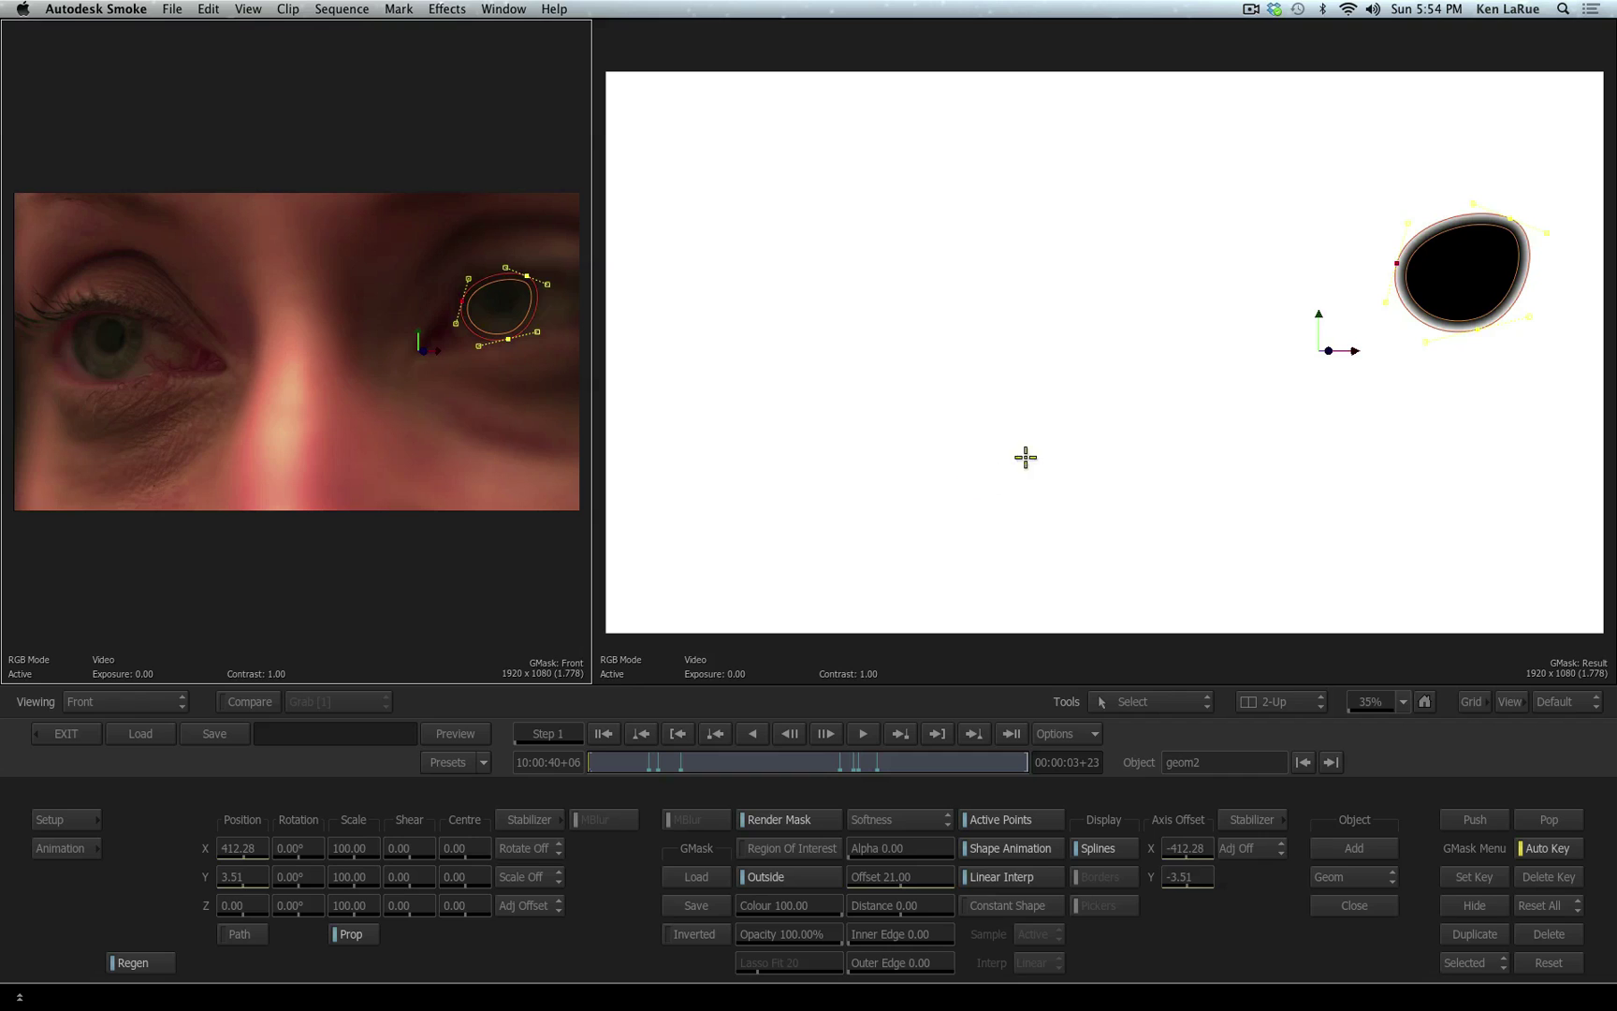
pyautogui.press('F1')
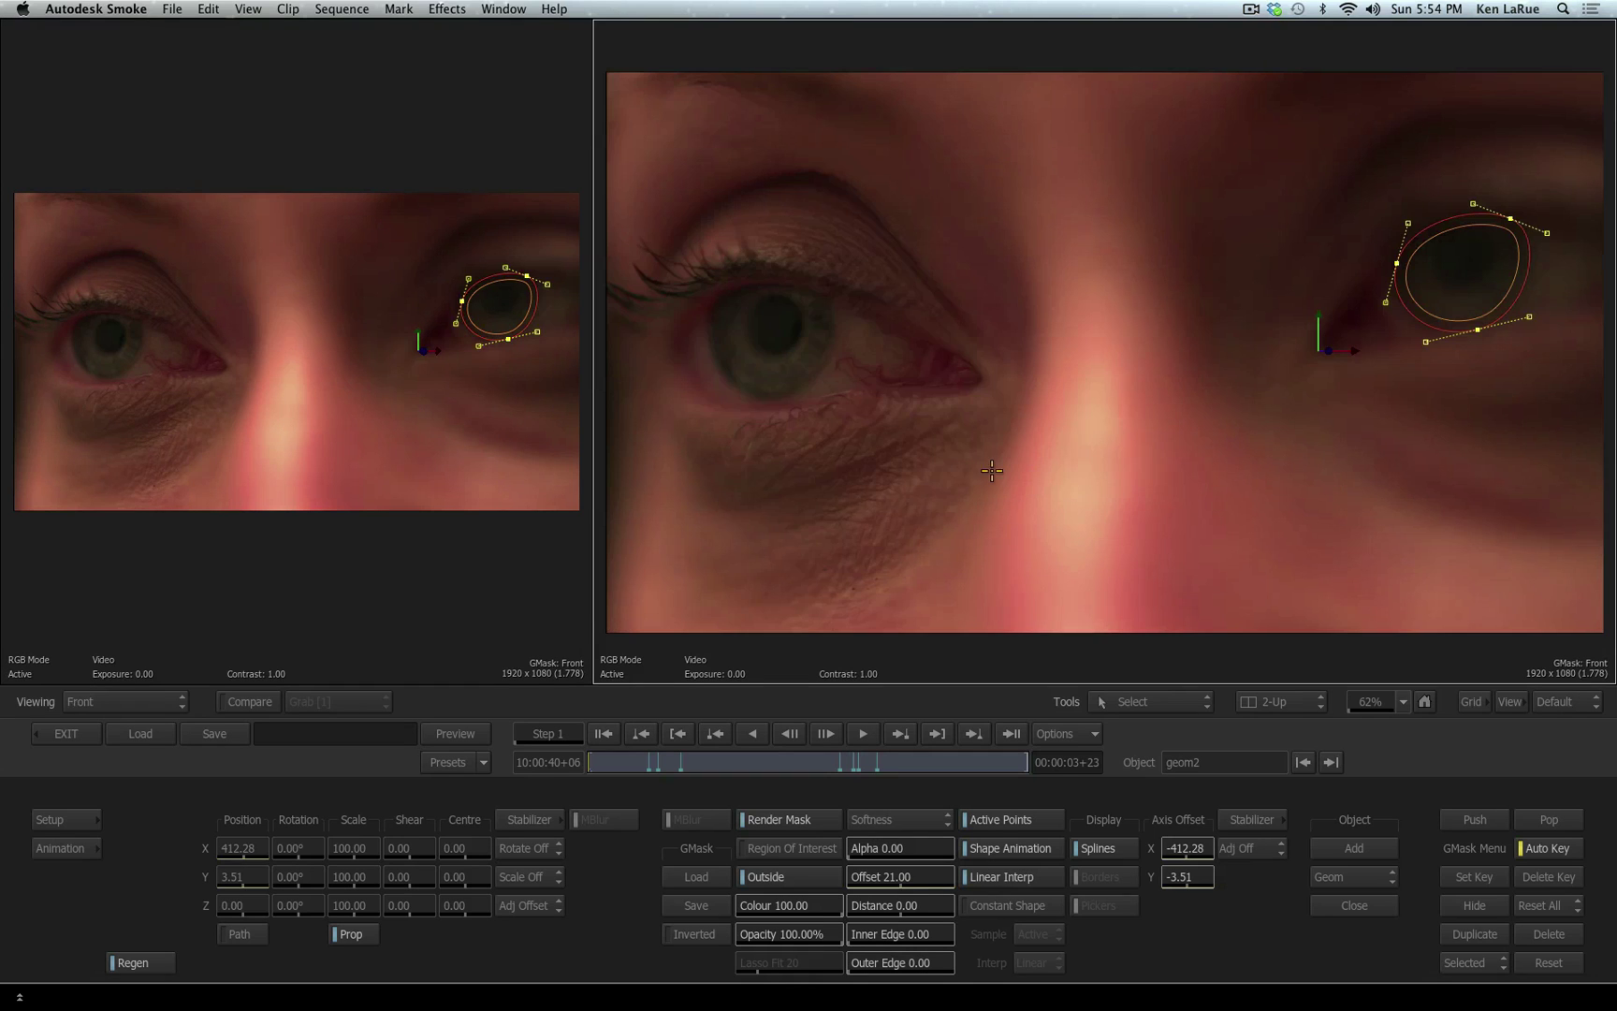
pyautogui.press('F5')
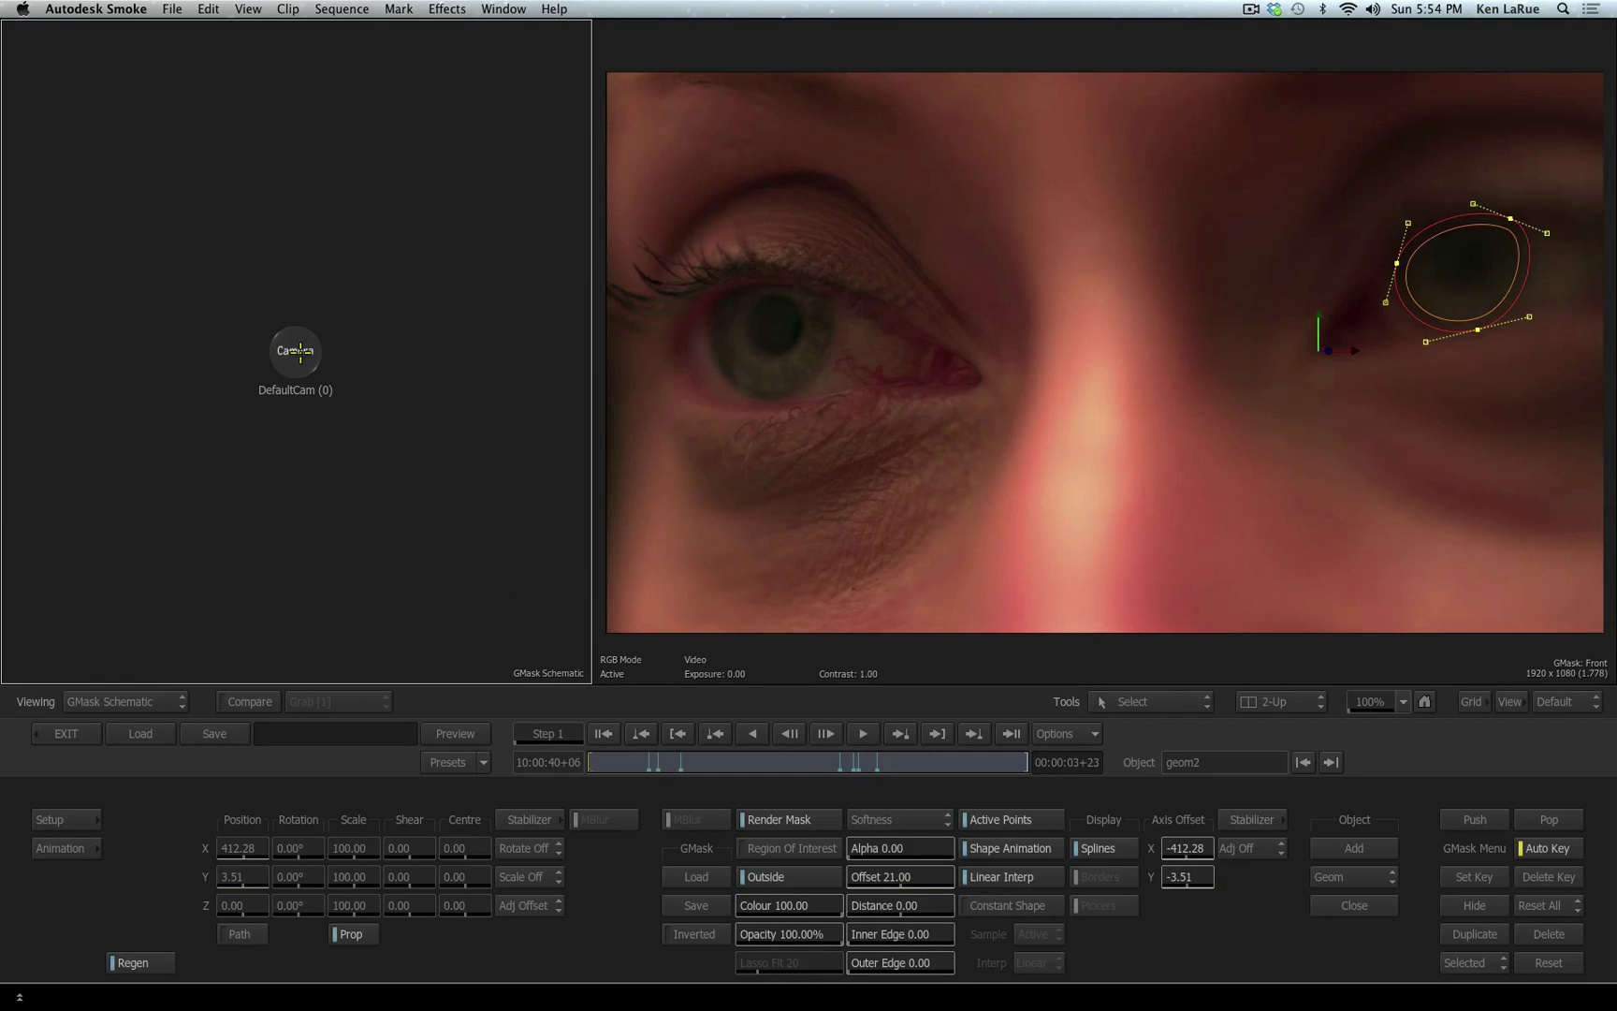
pyautogui.moveTo(359, 506); pyautogui.dragTo(318, 502)
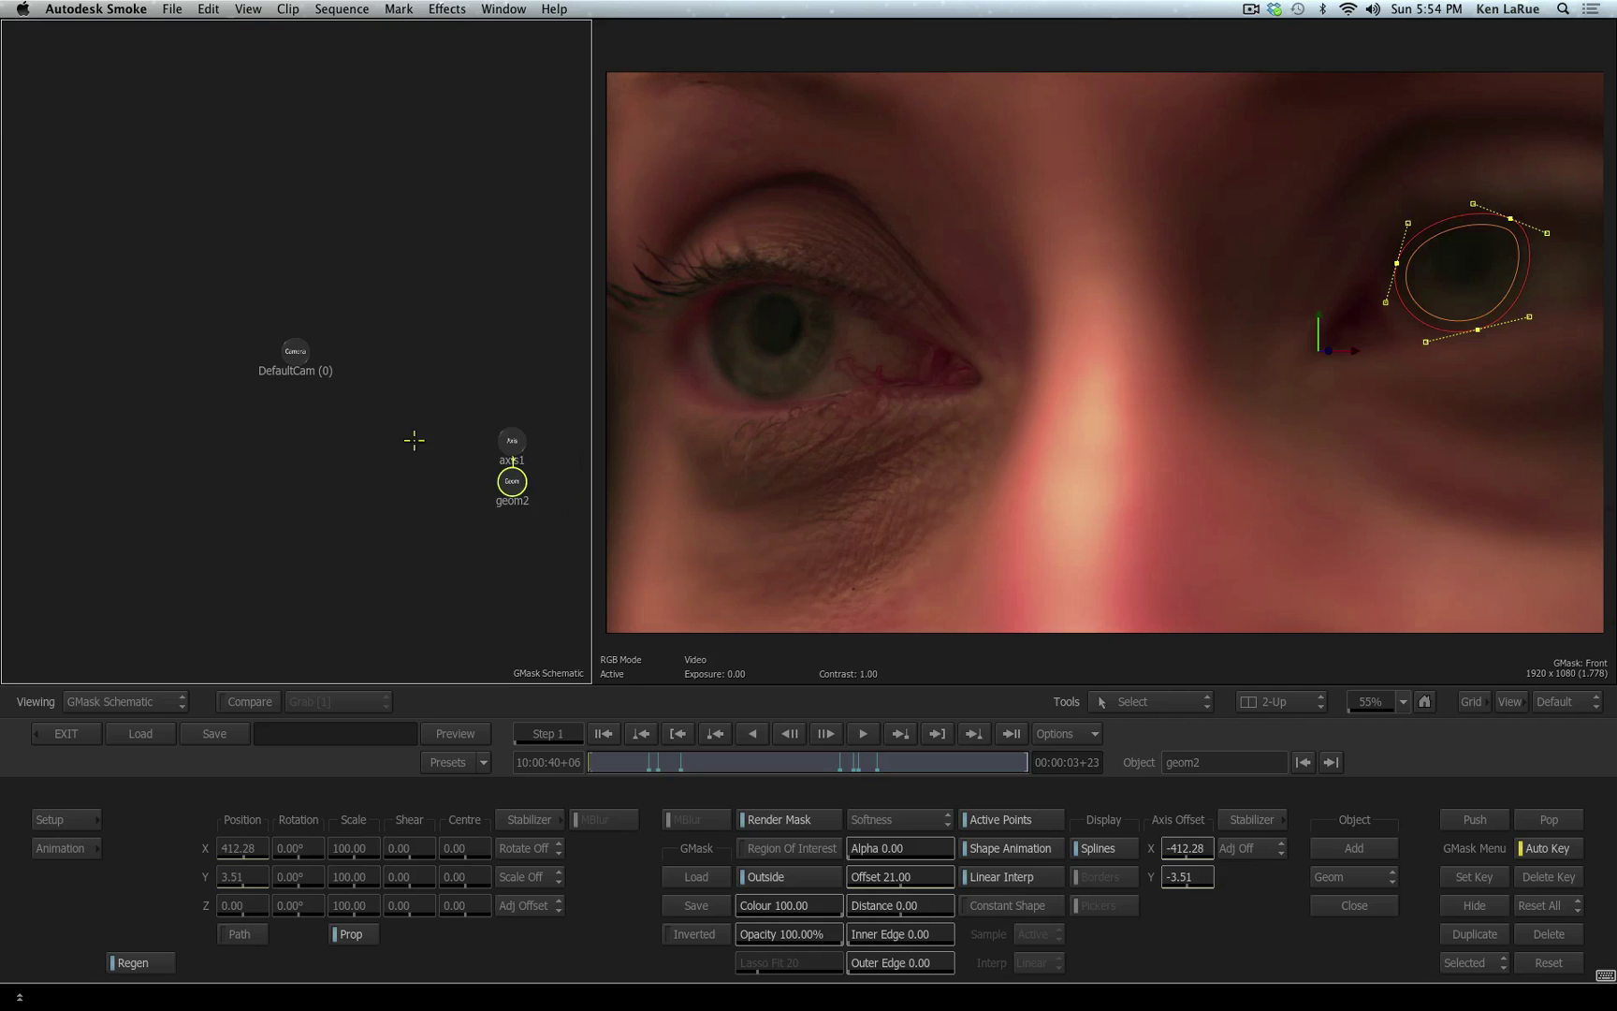
pyautogui.moveTo(509, 437); pyautogui.dragTo(354, 467)
pyautogui.click(353, 458)
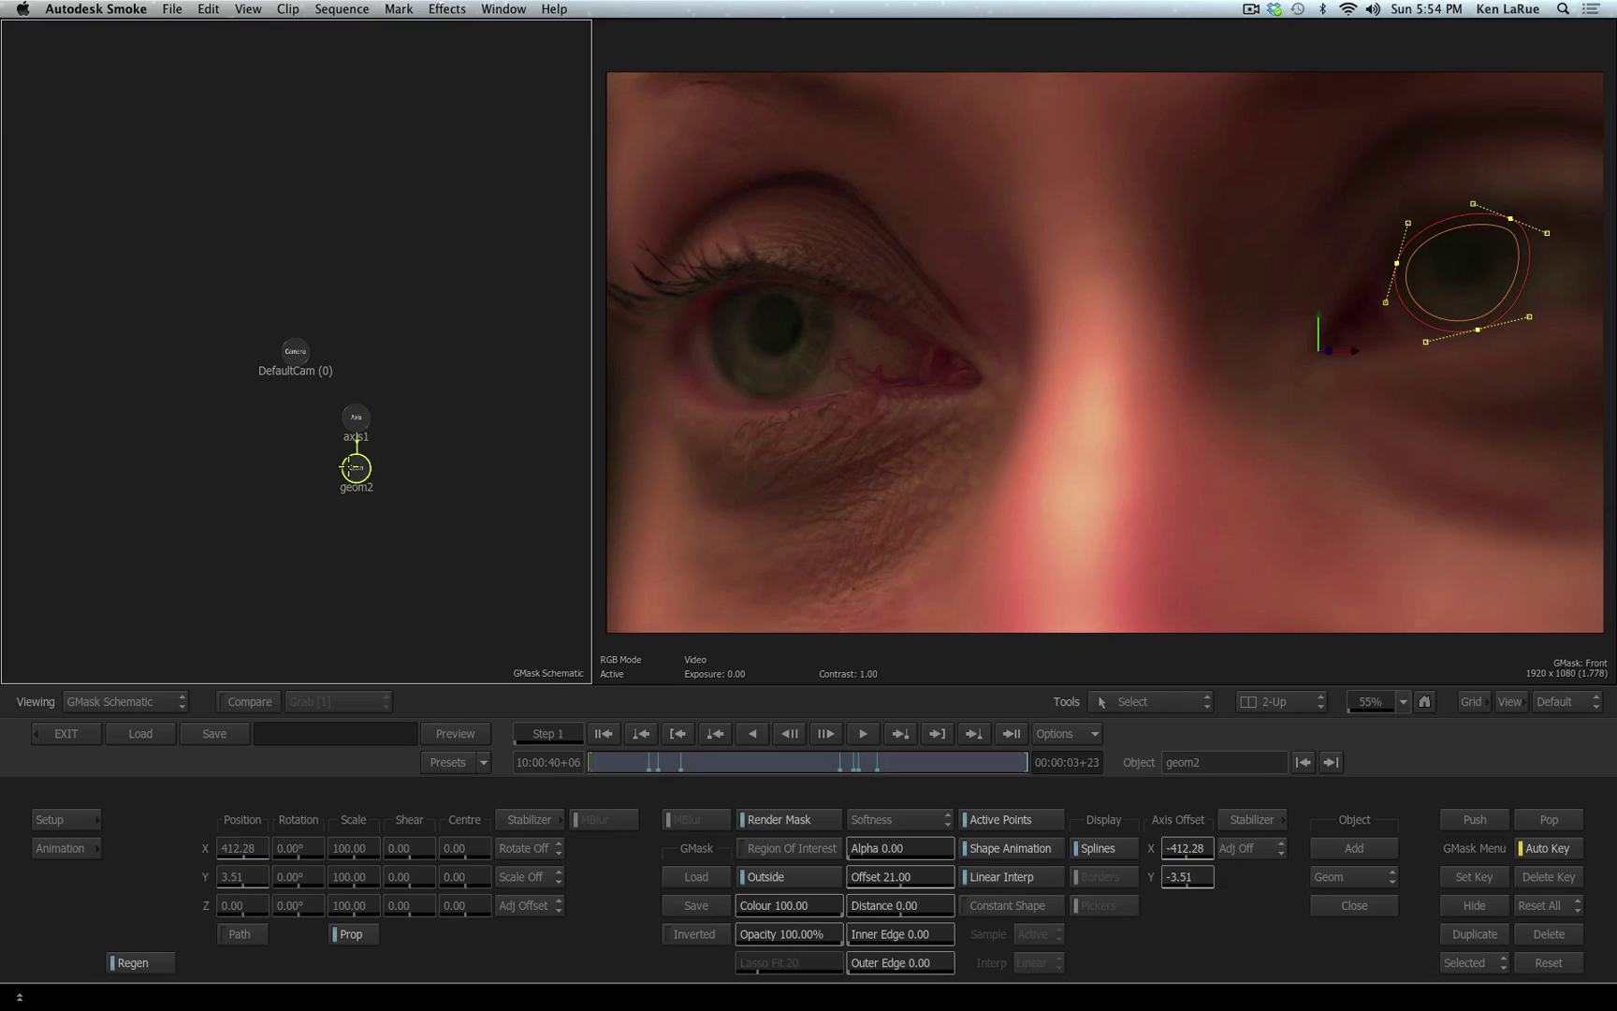
# Duplicate the axis1 node as a Branch and place the copy beside the original in the schematic.
pyautogui.click(355, 419)
pyautogui.click(1470, 964)
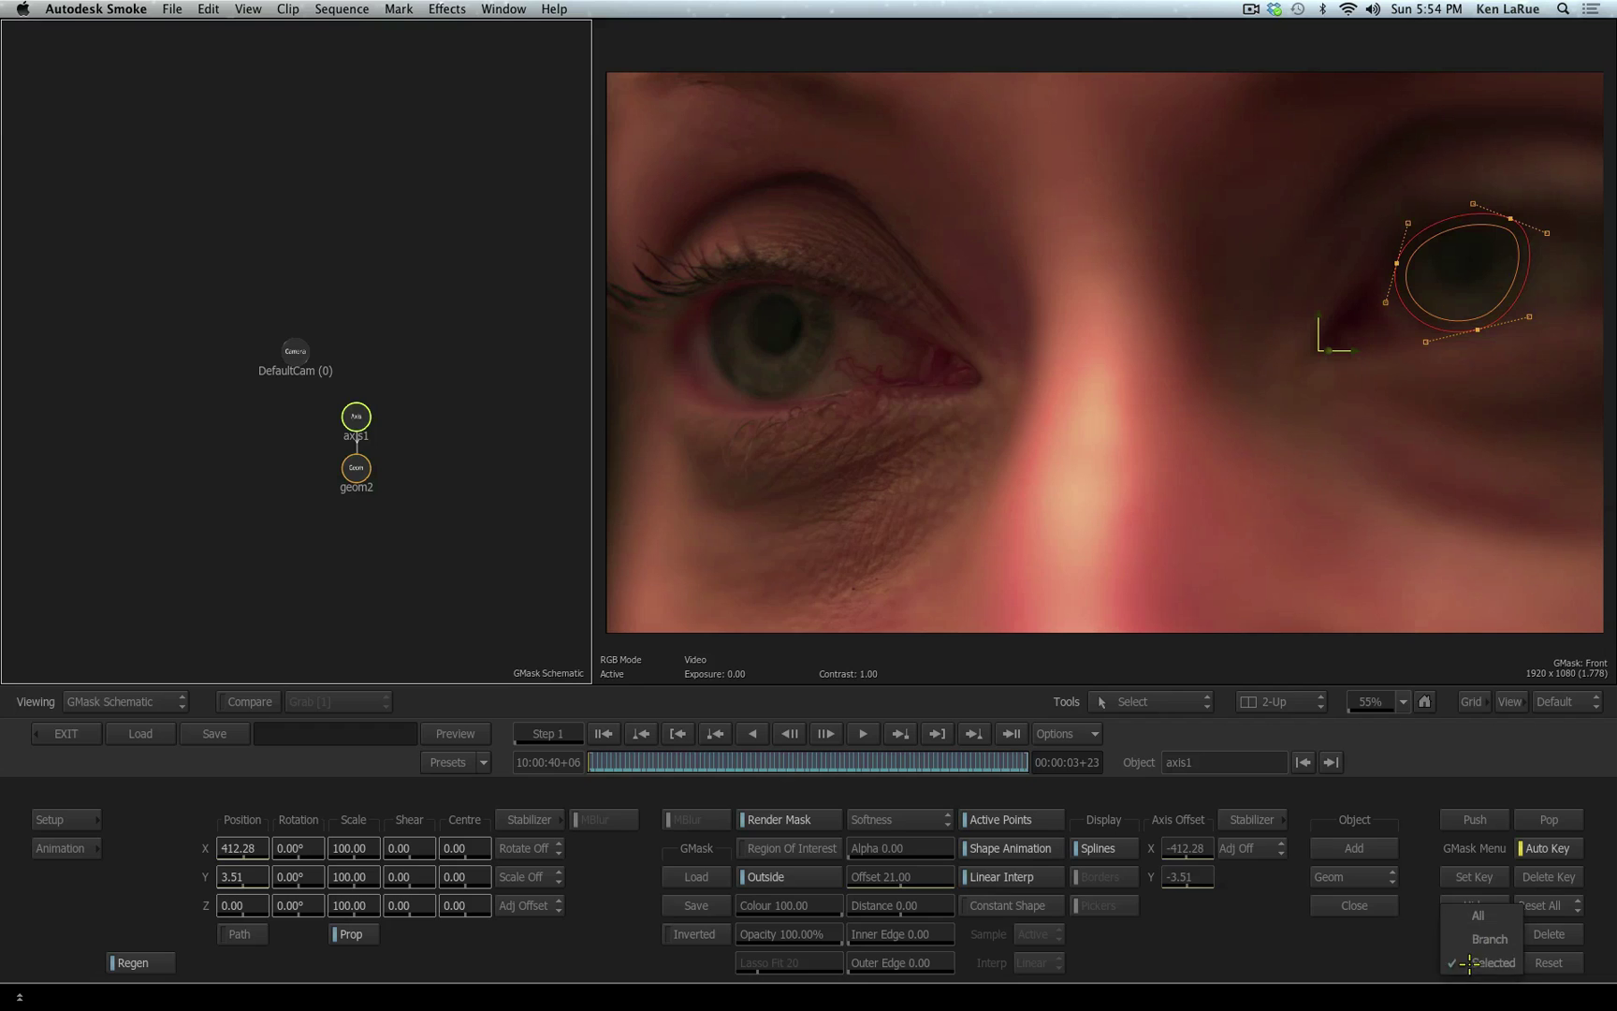
pyautogui.click(1489, 938)
pyautogui.click(1491, 934)
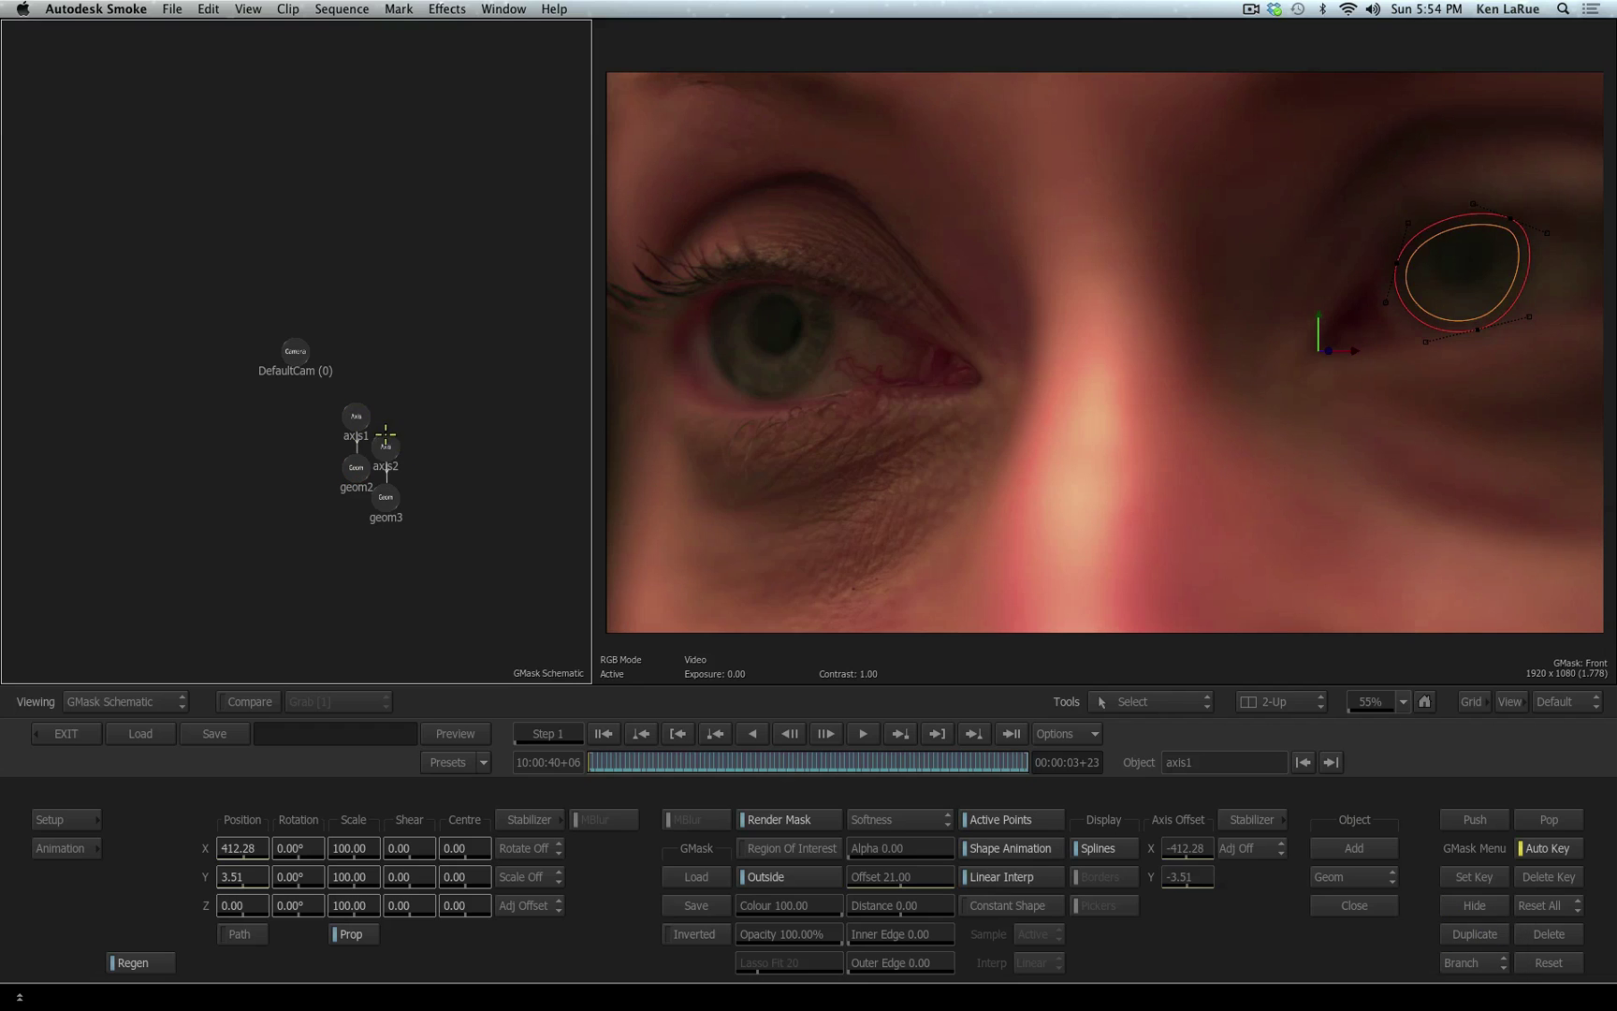
pyautogui.moveTo(388, 441); pyautogui.dragTo(276, 415)
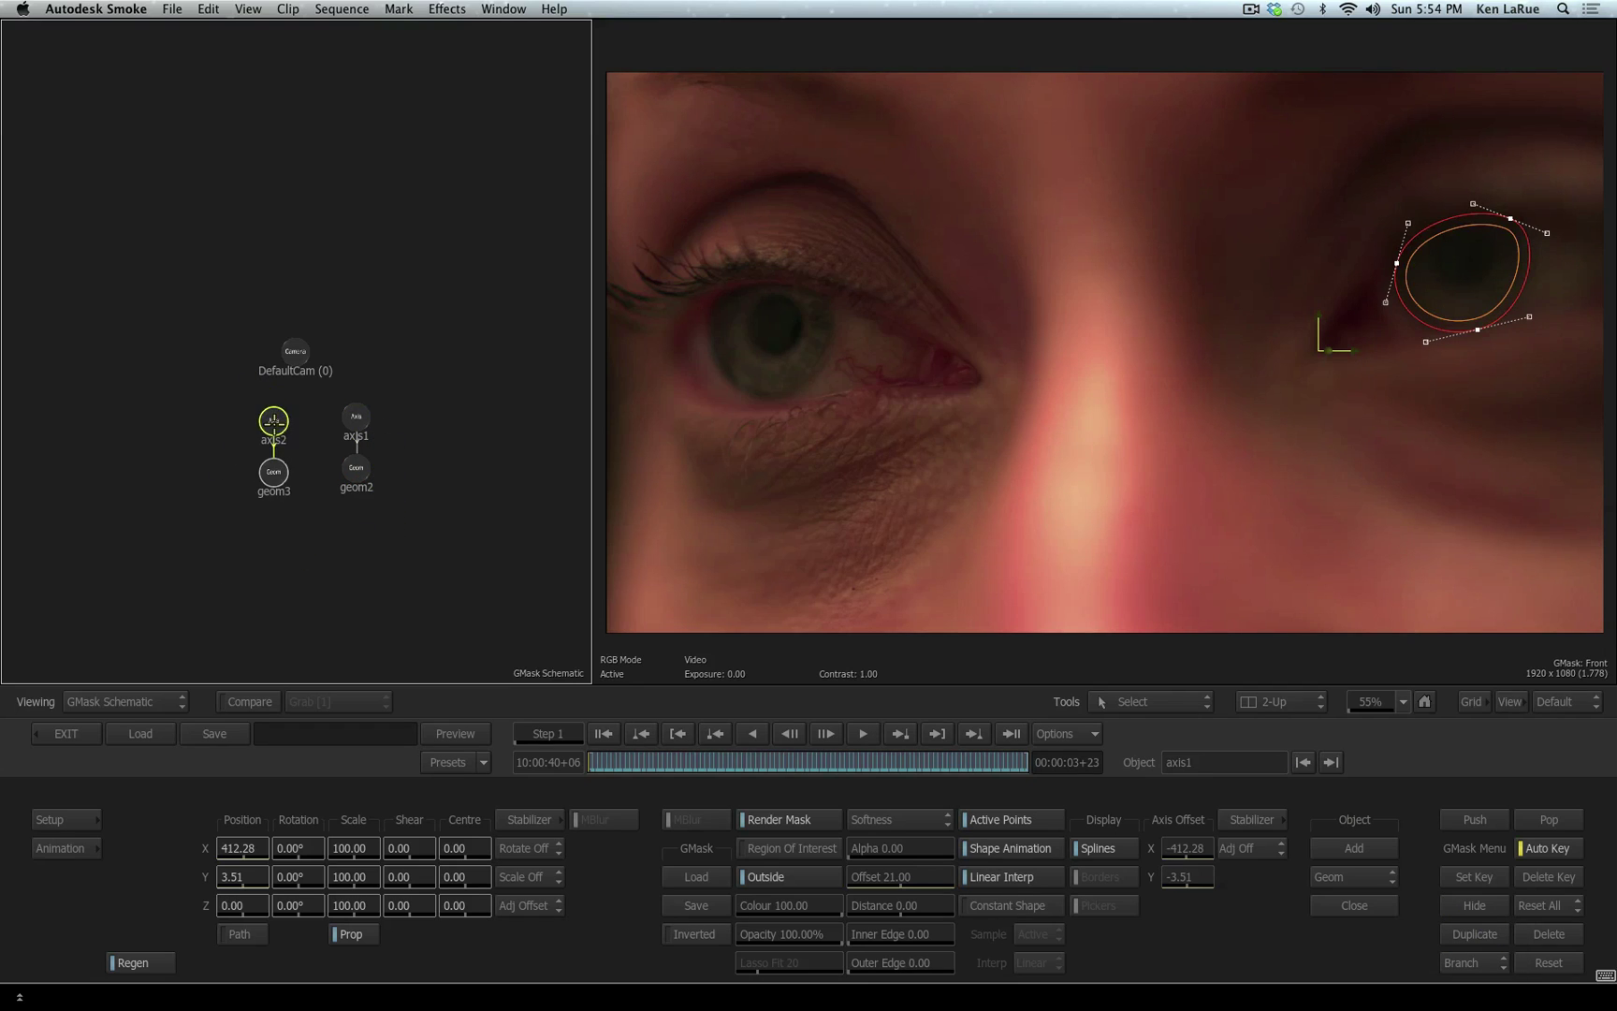
# Turn off Outside for the duplicated geom3 mask and set its colour to 0.
pyautogui.click(276, 475)
pyautogui.click(786, 877)
pyautogui.moveTo(780, 907); pyautogui.dragTo(199, 927)
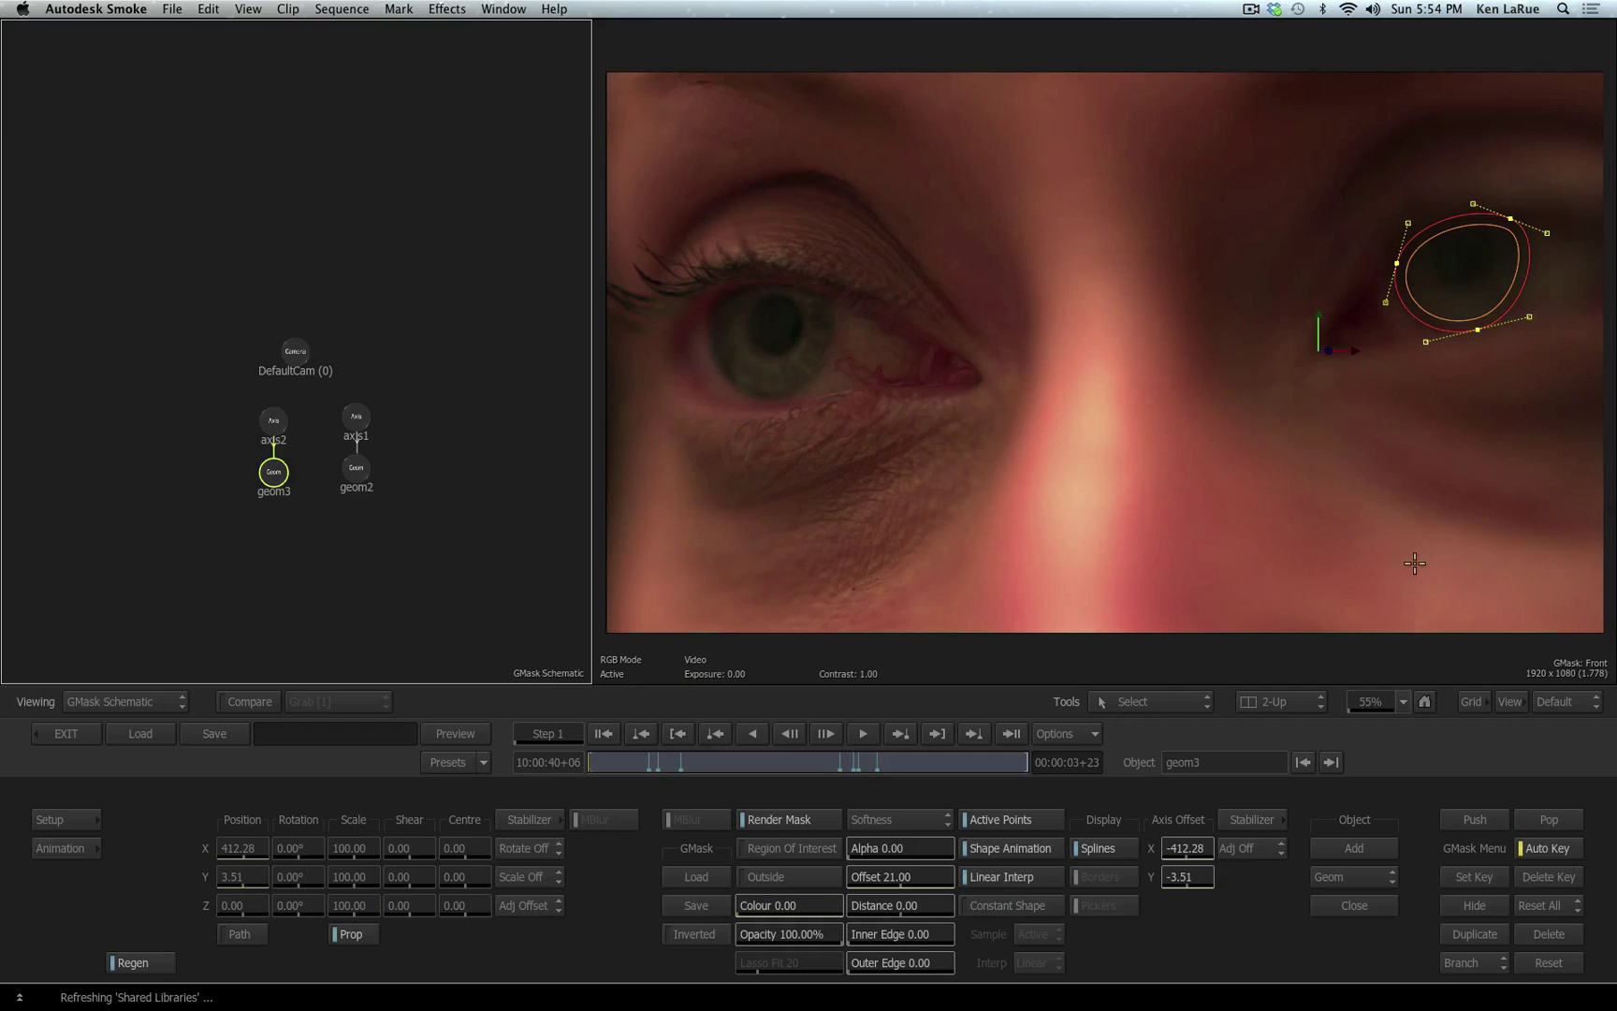
# Add a new axis between axis2 and geom3, and set its centre to X 270 and Y 150.
pyautogui.moveTo(273, 420)
pyautogui.mouseDown()
pyautogui.moveTo(274, 386)
pyautogui.moveTo(270, 410)
pyautogui.mouseUp()
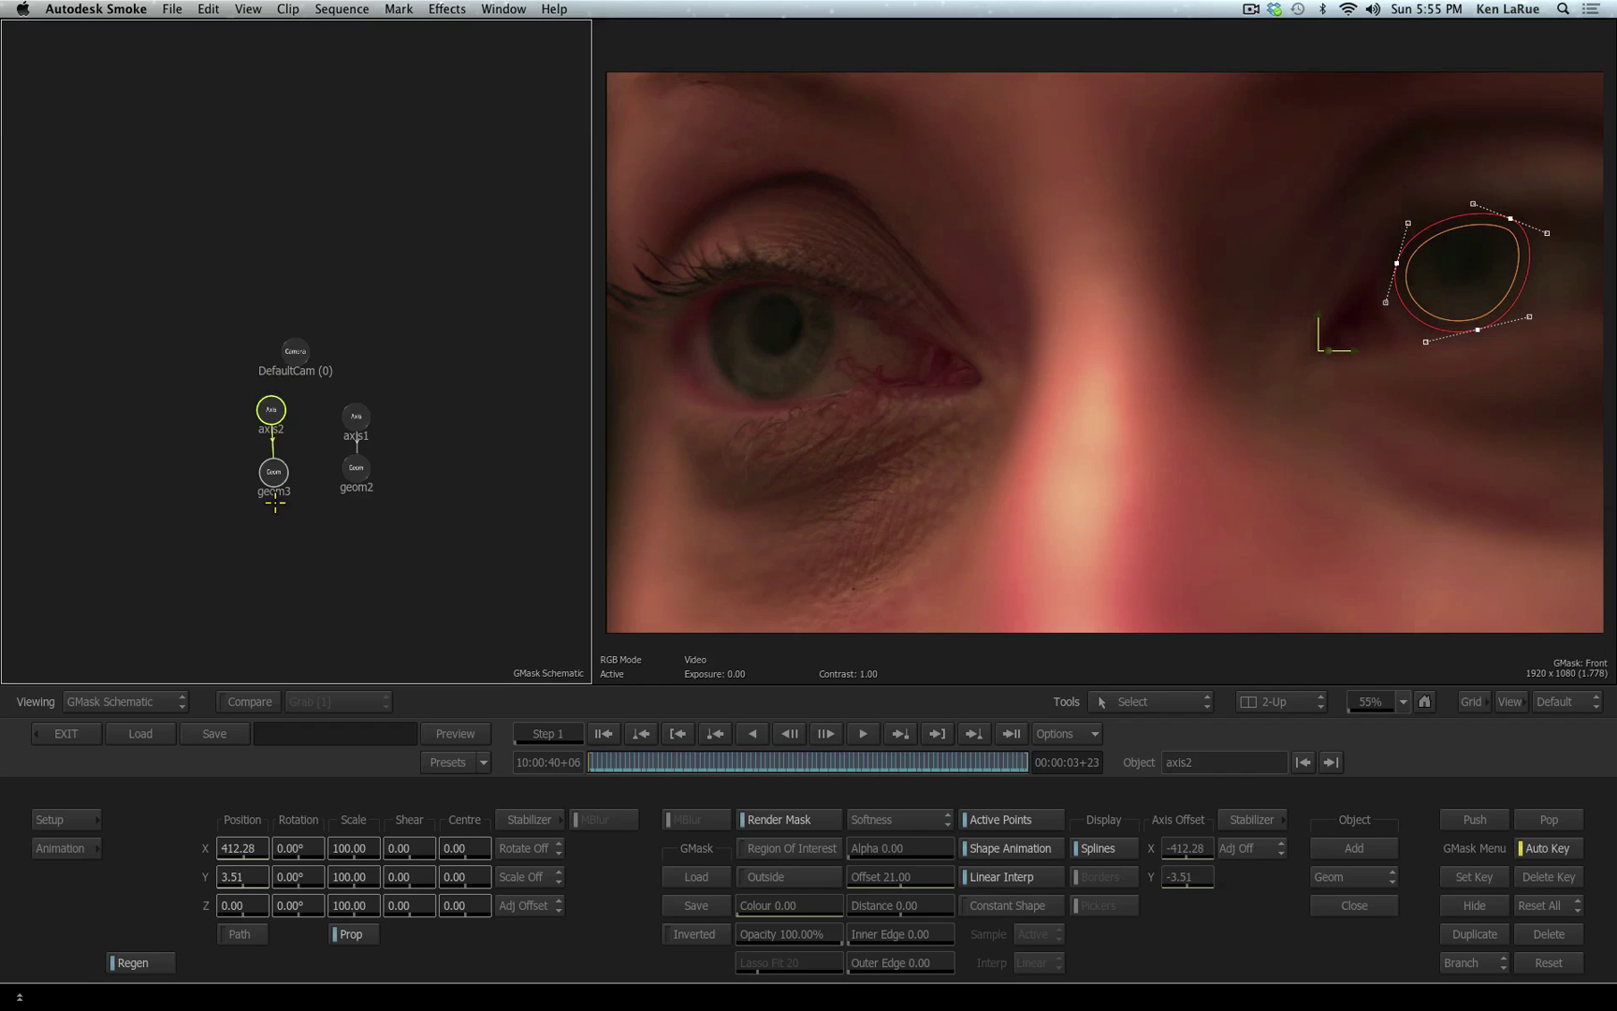
pyautogui.click(1379, 848)
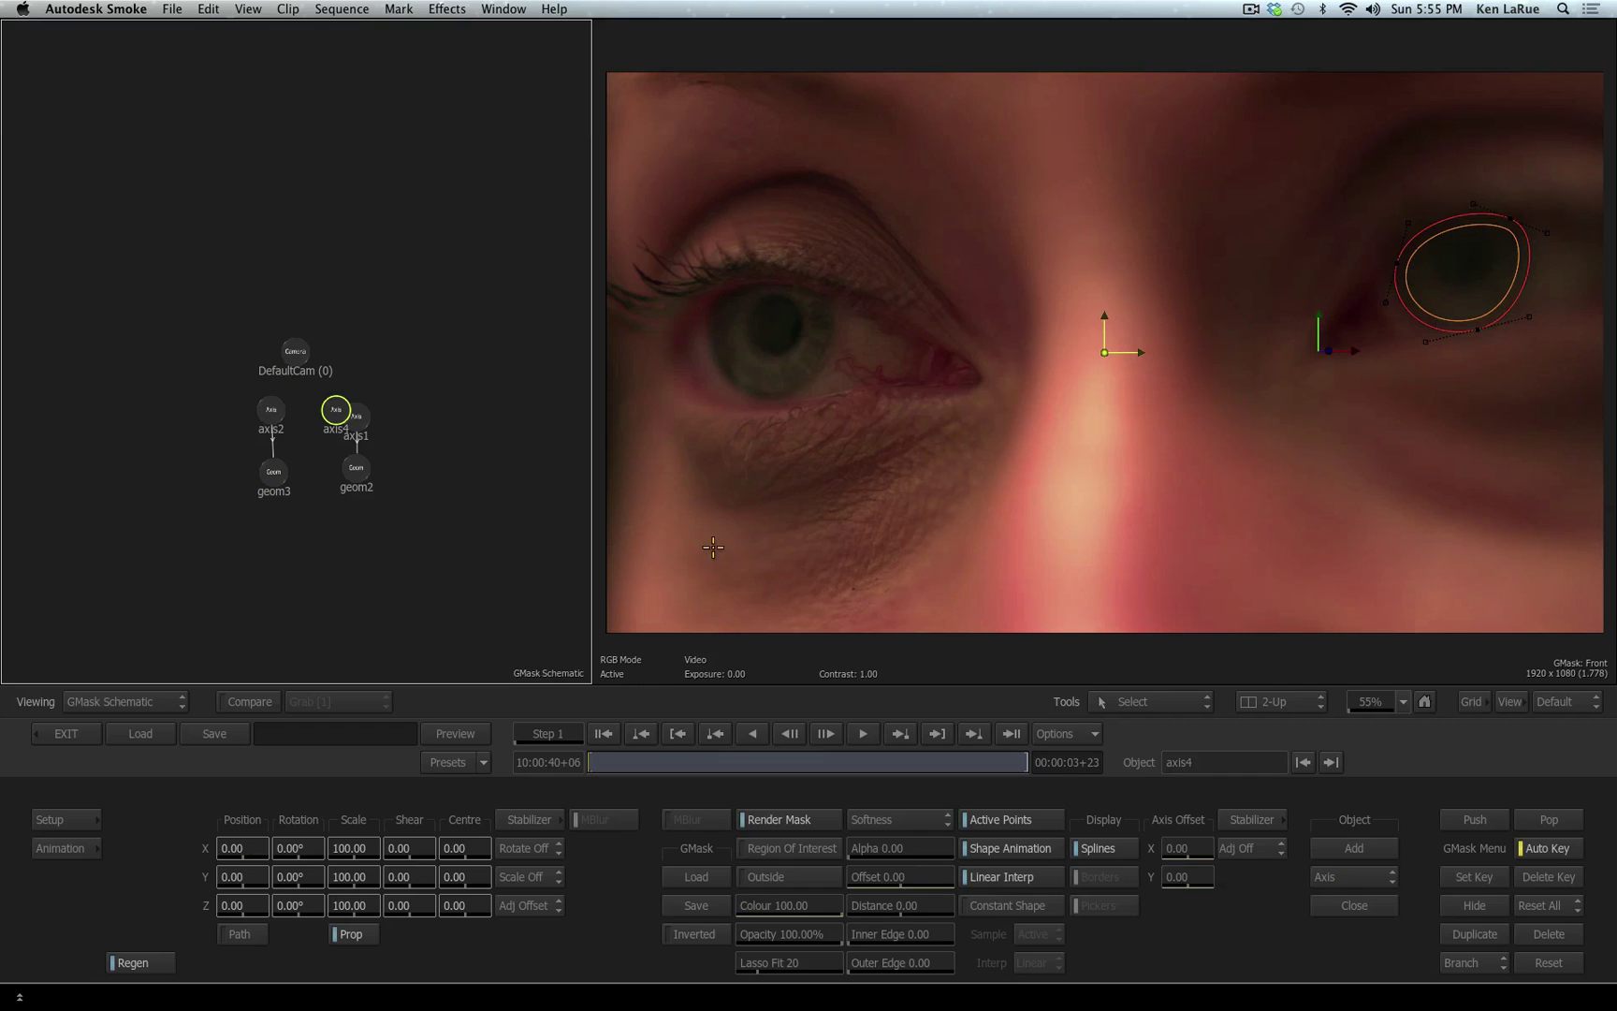
pyautogui.moveTo(335, 409); pyautogui.dragTo(270, 429)
pyautogui.click(271, 396)
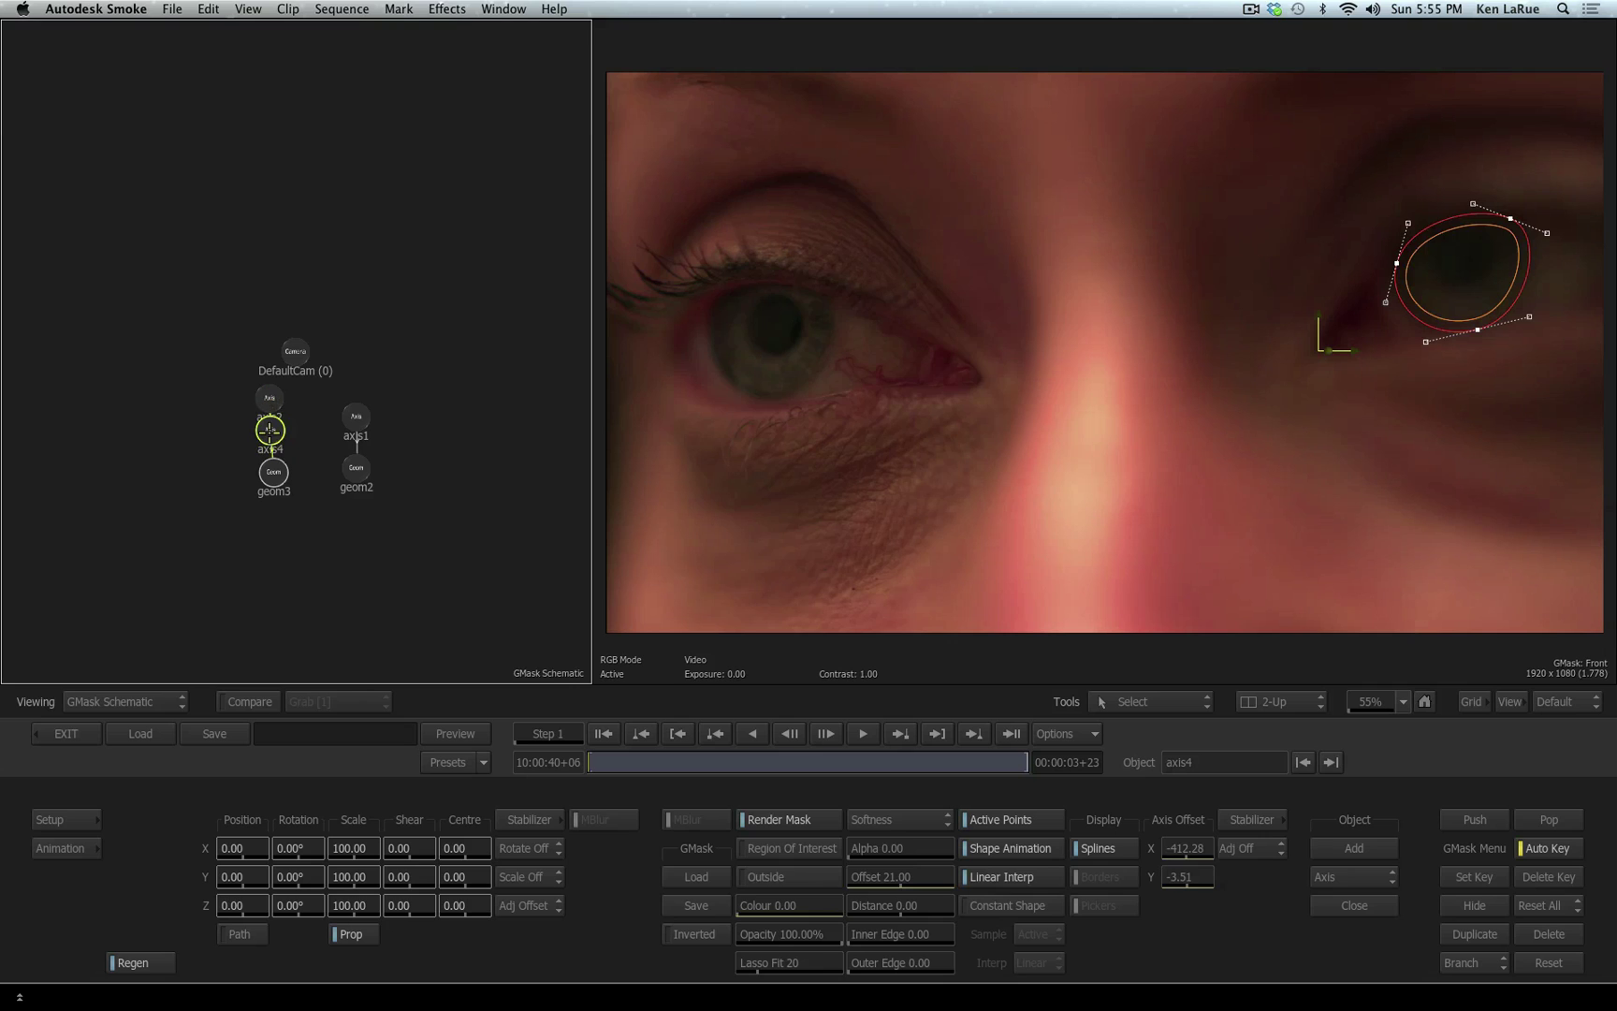
pyautogui.moveTo(466, 847); pyautogui.dragTo(693, 831)
pyautogui.moveTo(458, 875); pyautogui.dragTo(603, 877)
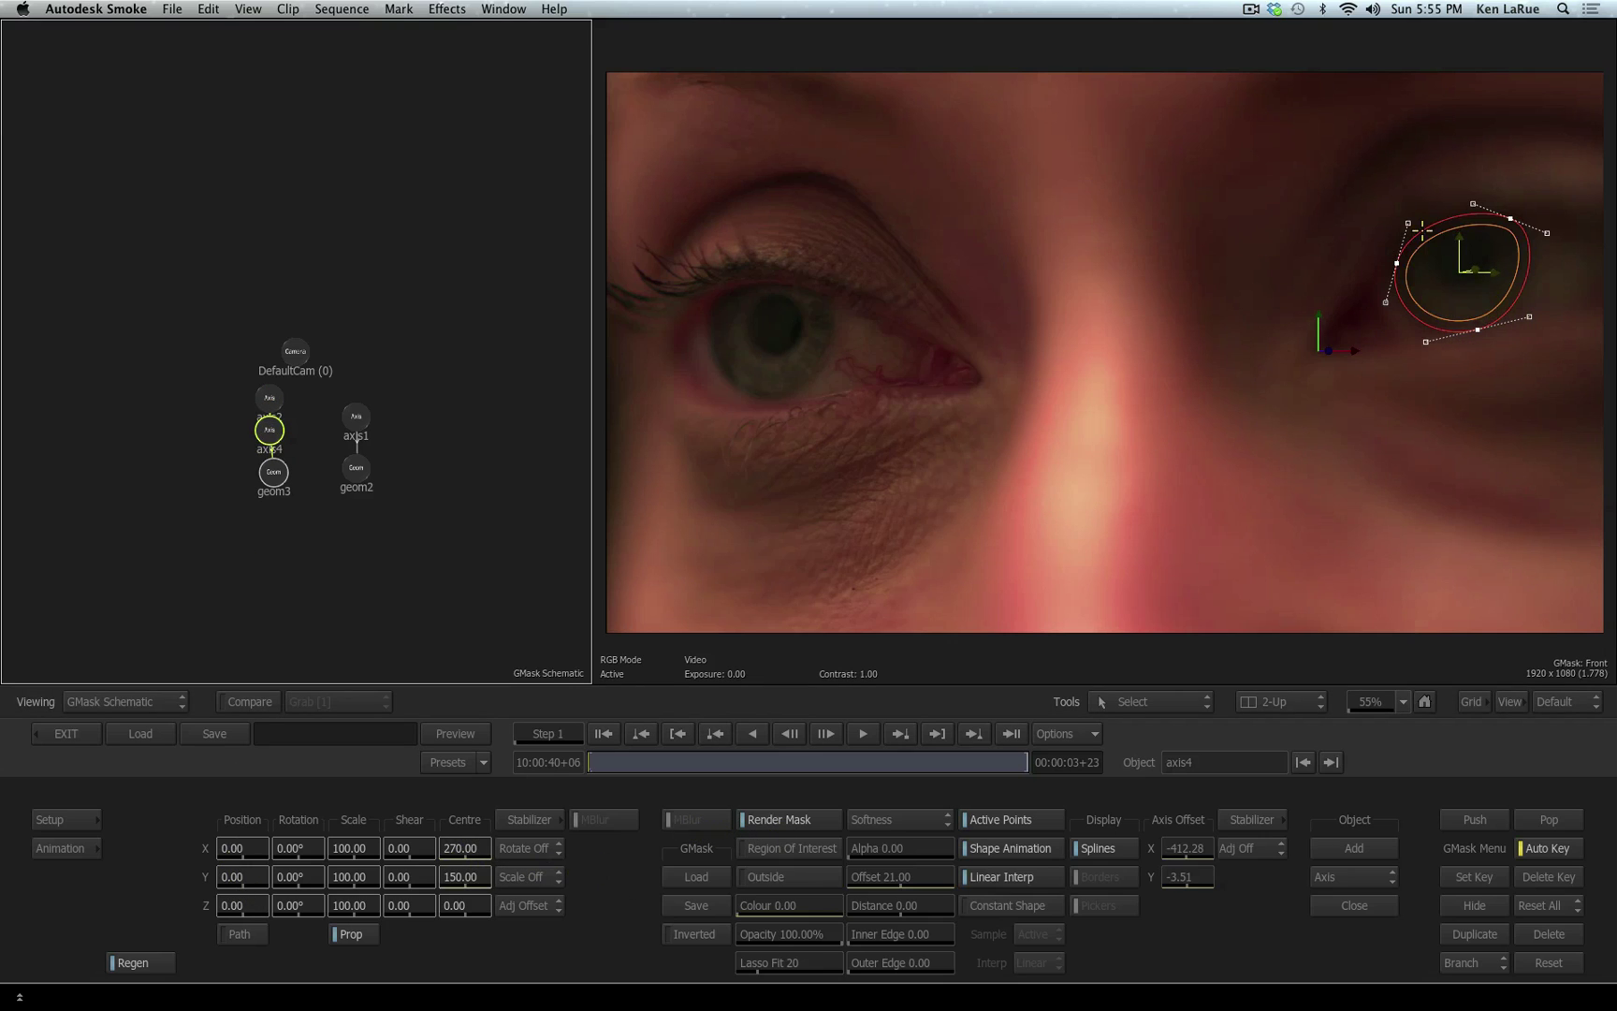
# Move the new axis to X -1332.07, Y -124.49 and rotate it -11° in Z to fit the duplicate mask over the other iris.
pyautogui.moveTo(1495, 270); pyautogui.dragTo(800, 312)
pyautogui.moveTo(760, 237); pyautogui.dragTo(762, 297)
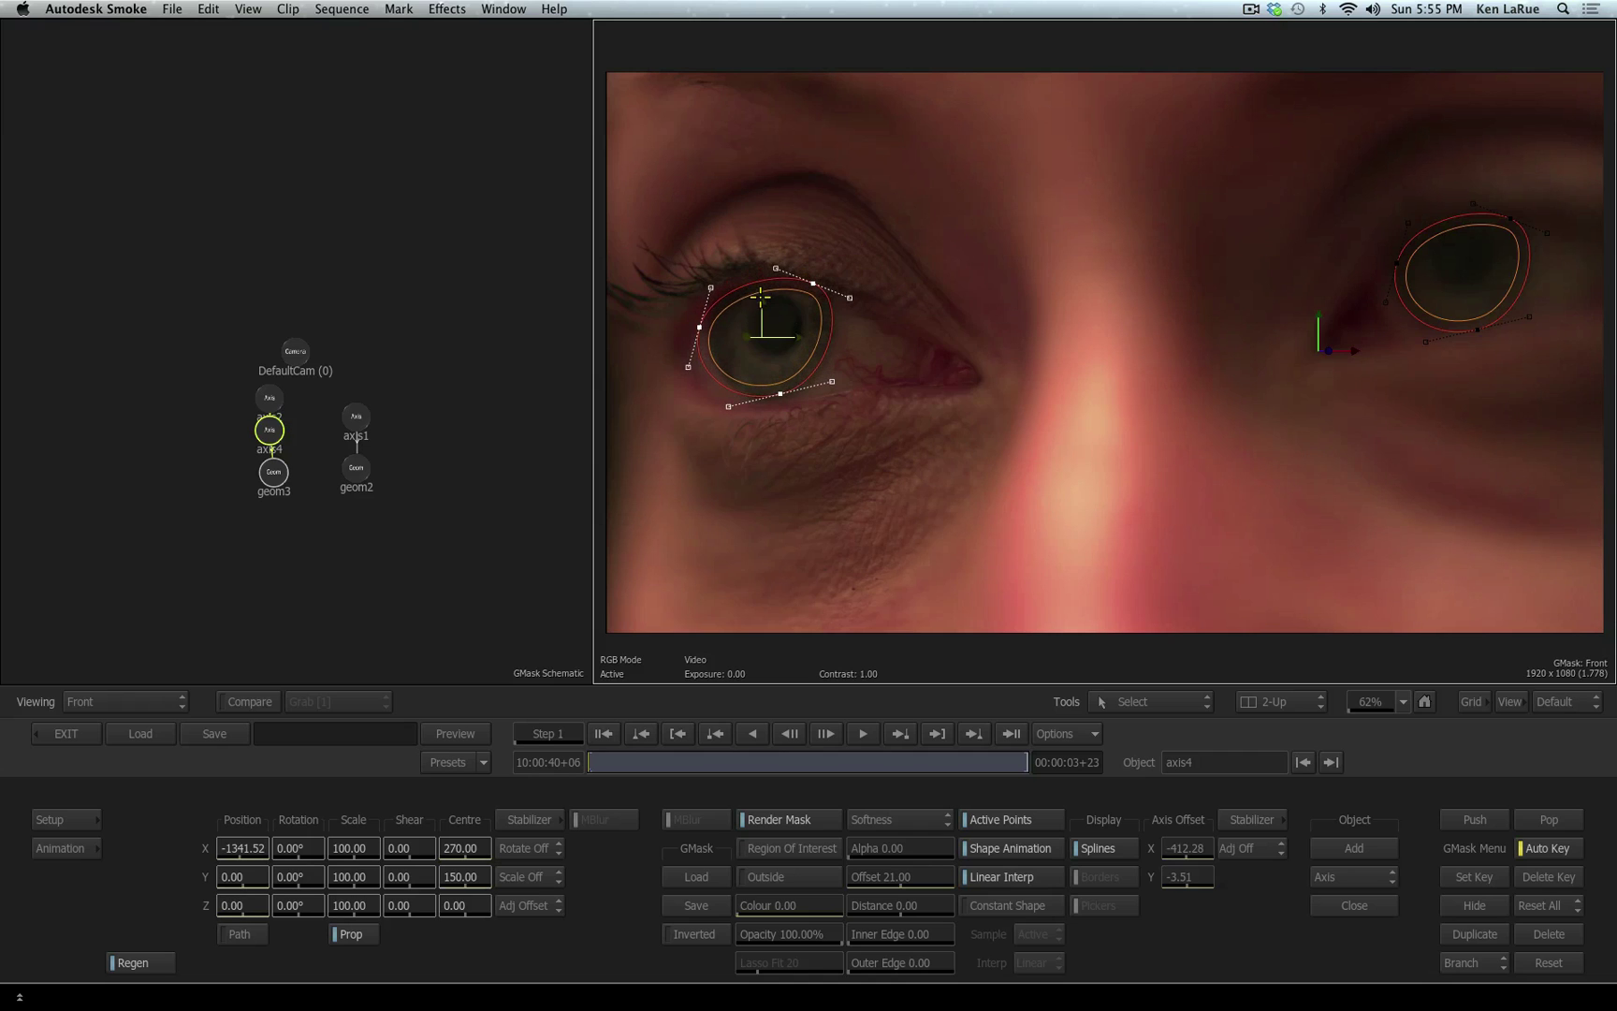
pyautogui.moveTo(314, 911); pyautogui.dragTo(294, 911)
pyautogui.moveTo(779, 343); pyautogui.dragTo(798, 346)
# Scrub the shot to check both masks in the Front and Result views, and exit the GMask editor.
pyautogui.moveTo(613, 758); pyautogui.dragTo(412, 807)
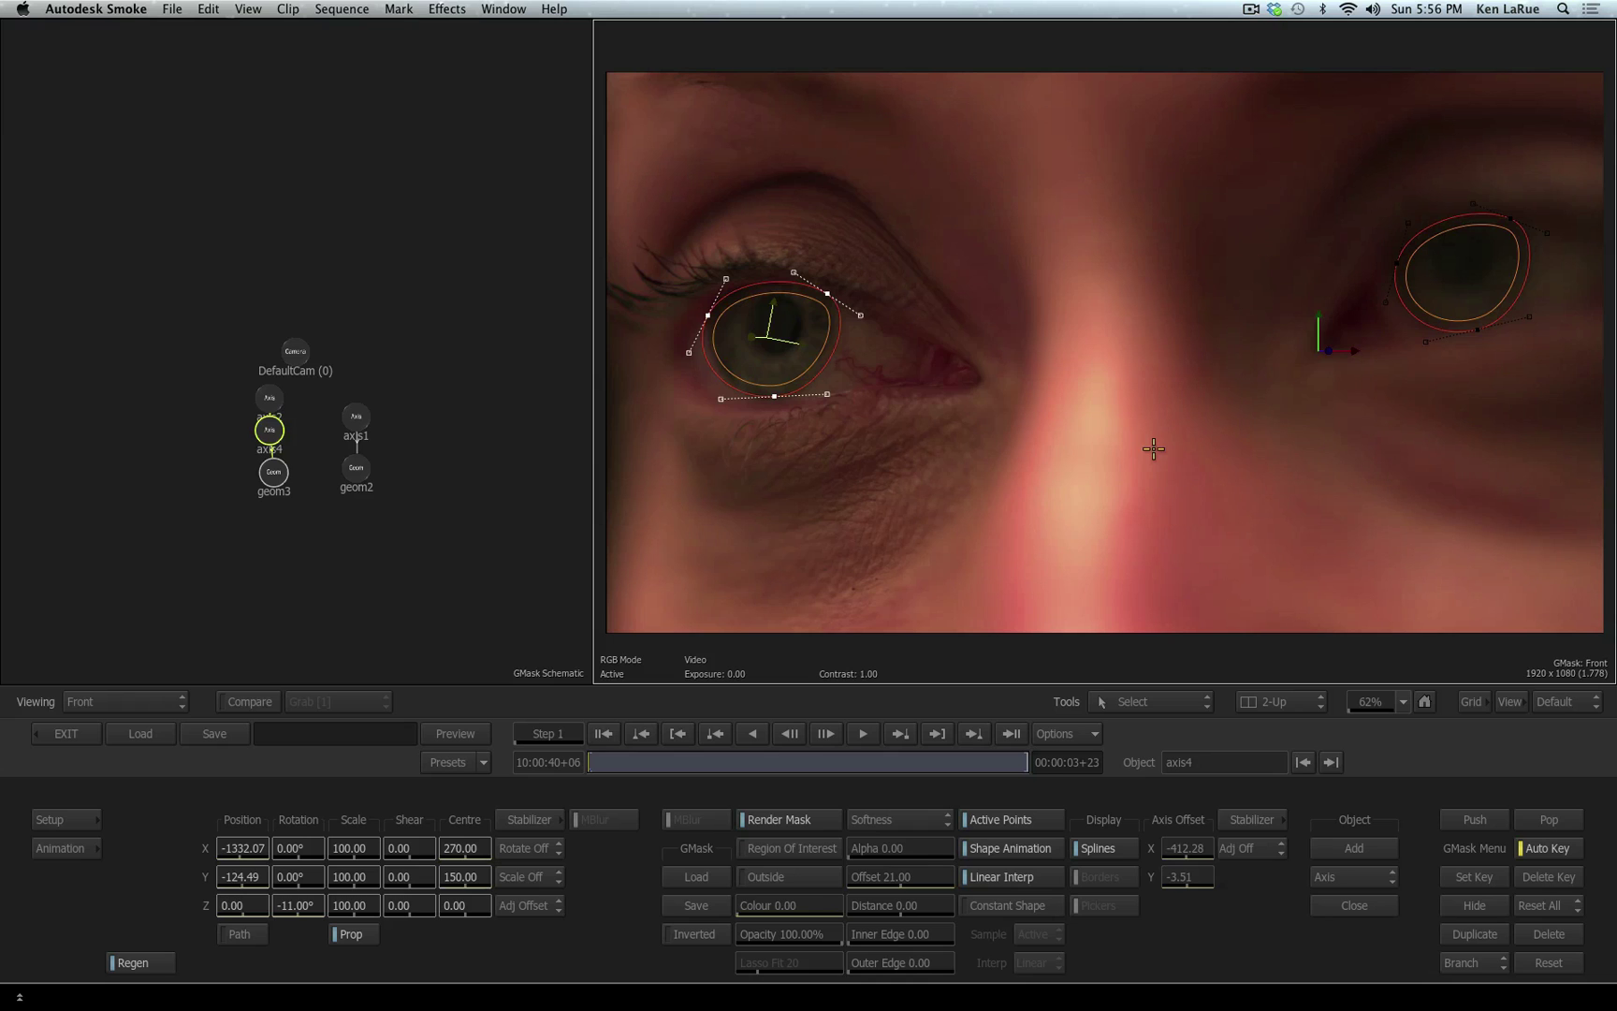
pyautogui.press('F4')
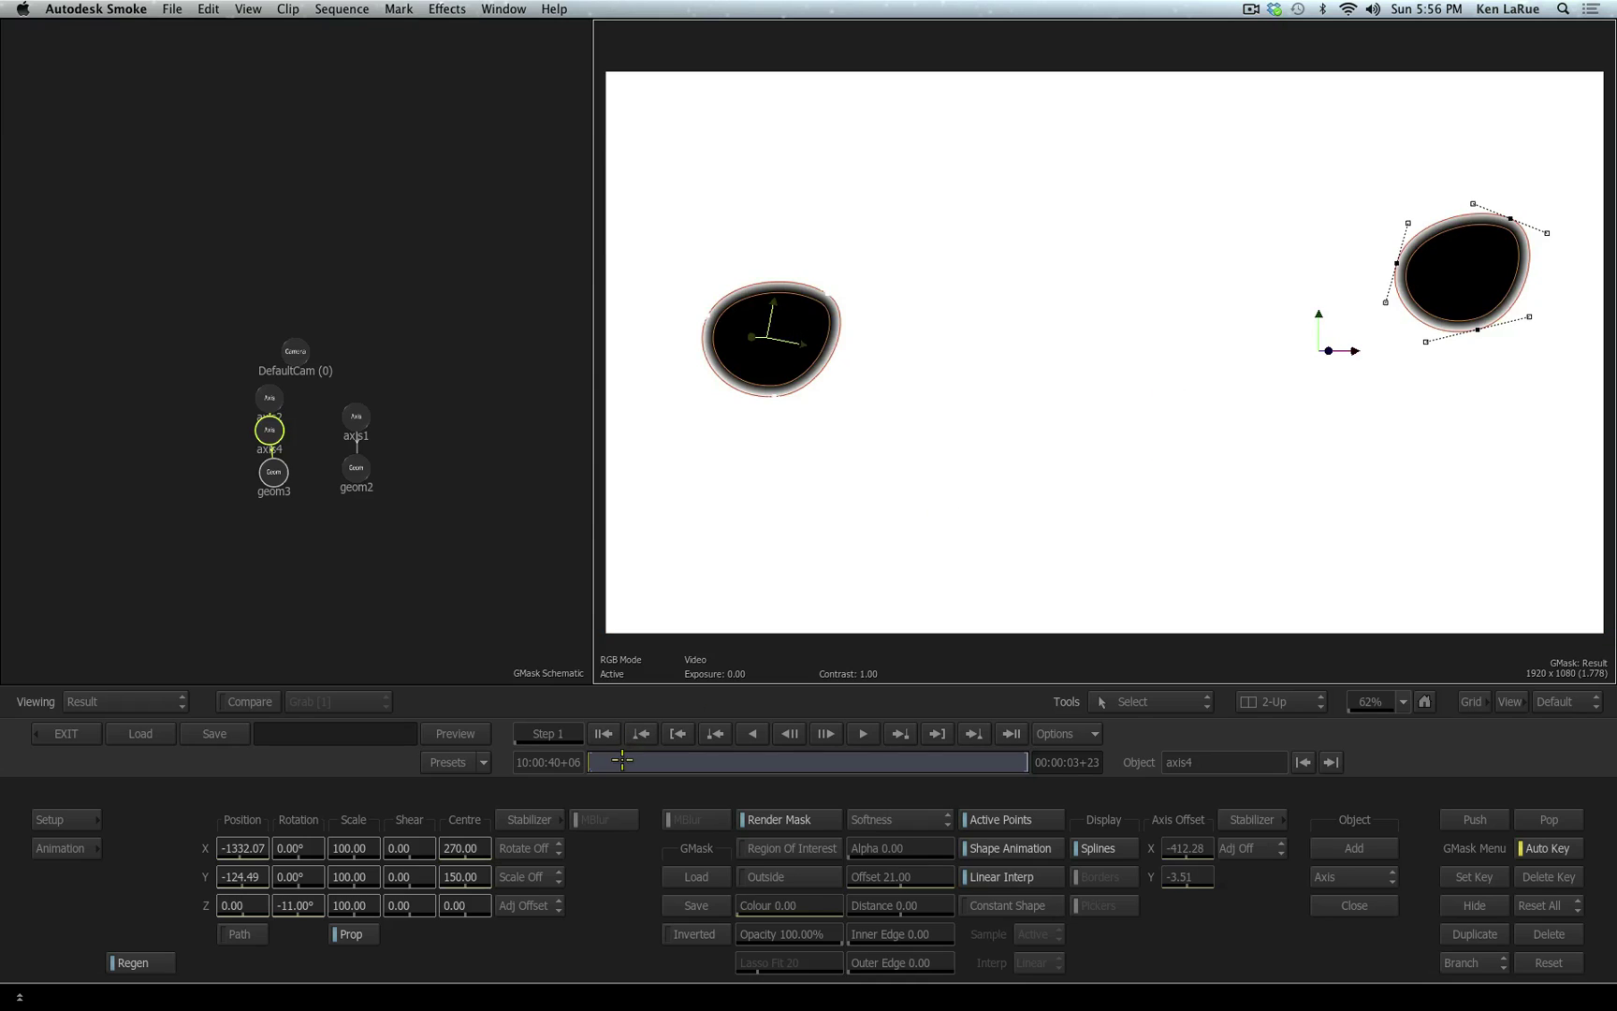
pyautogui.moveTo(622, 759); pyautogui.dragTo(498, 778)
pyautogui.click(64, 732)
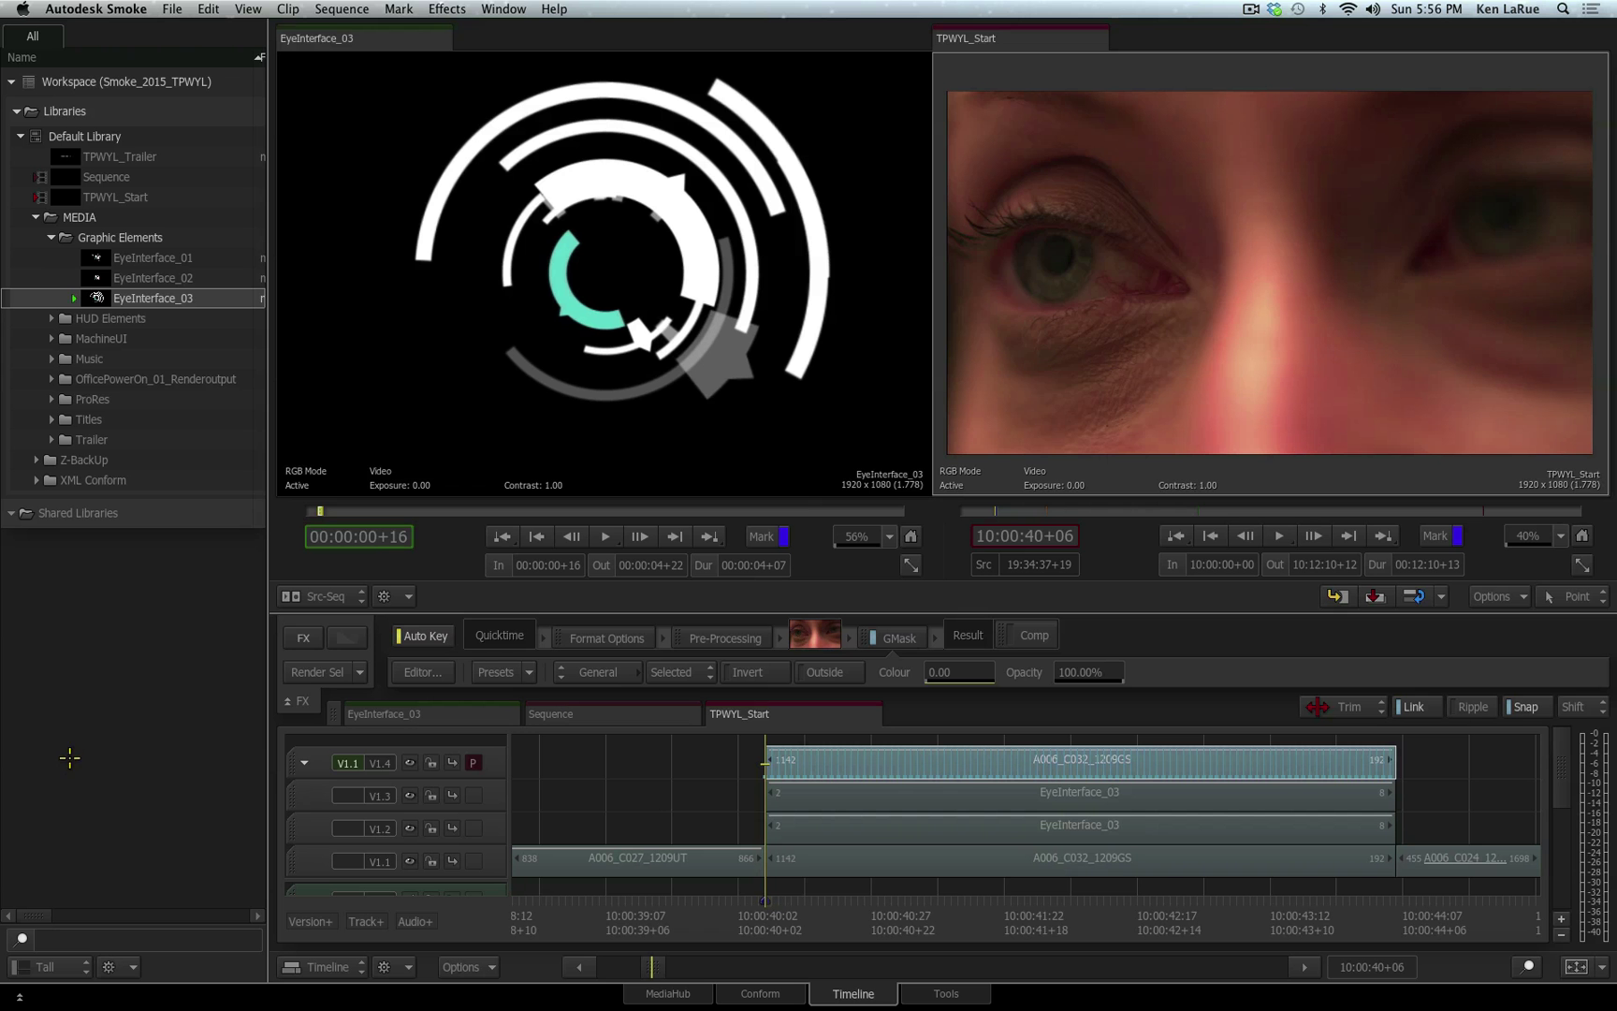
# Enable the Comp effect on the top A006_C032_1209GS clip and play back the composite in a single-viewer layout.
pyautogui.click(1015, 642)
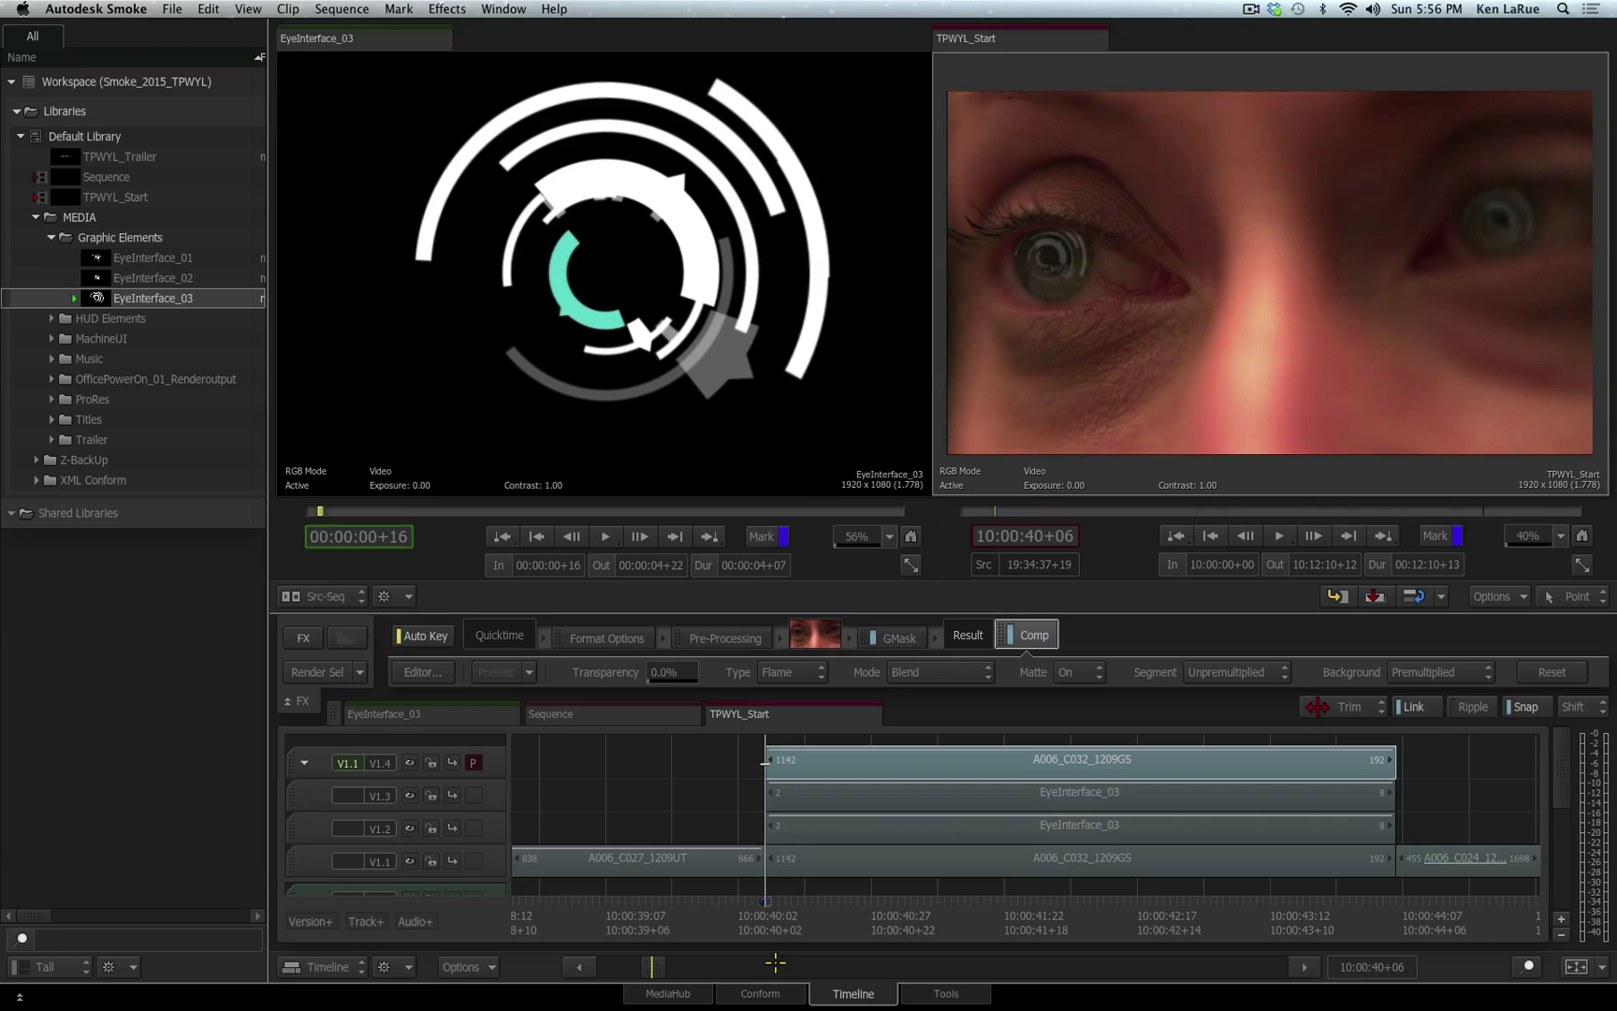
pyautogui.moveTo(775, 962); pyautogui.dragTo(807, 950)
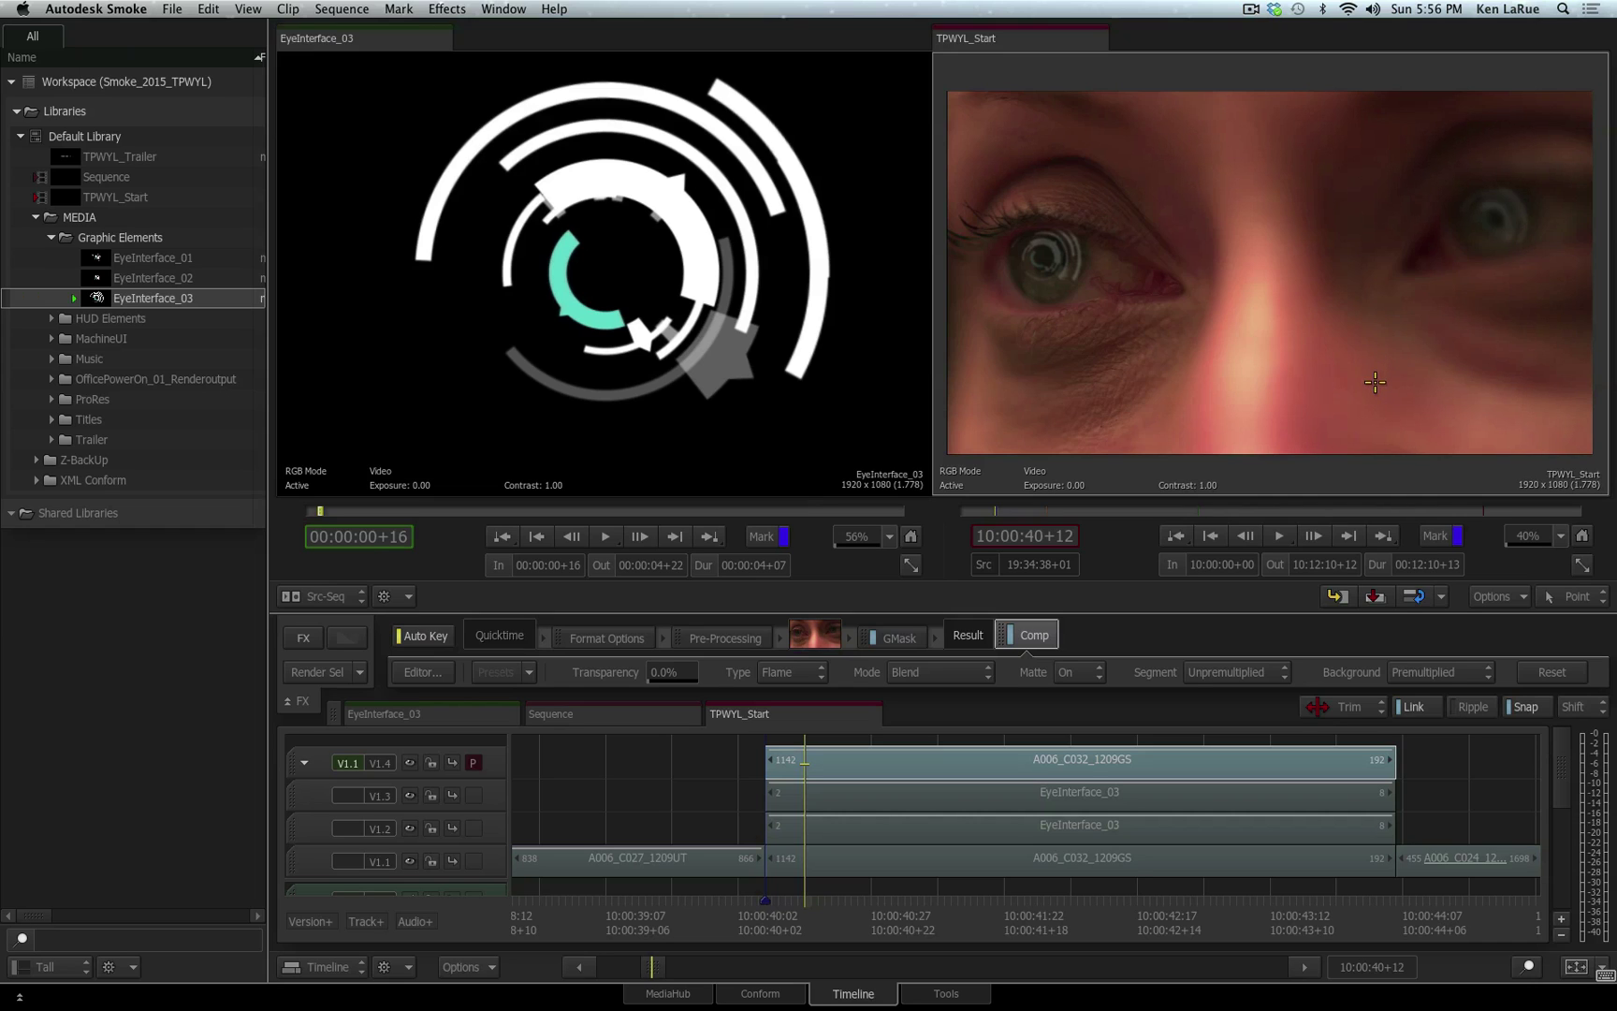
pyautogui.hotkey('alt', '1')
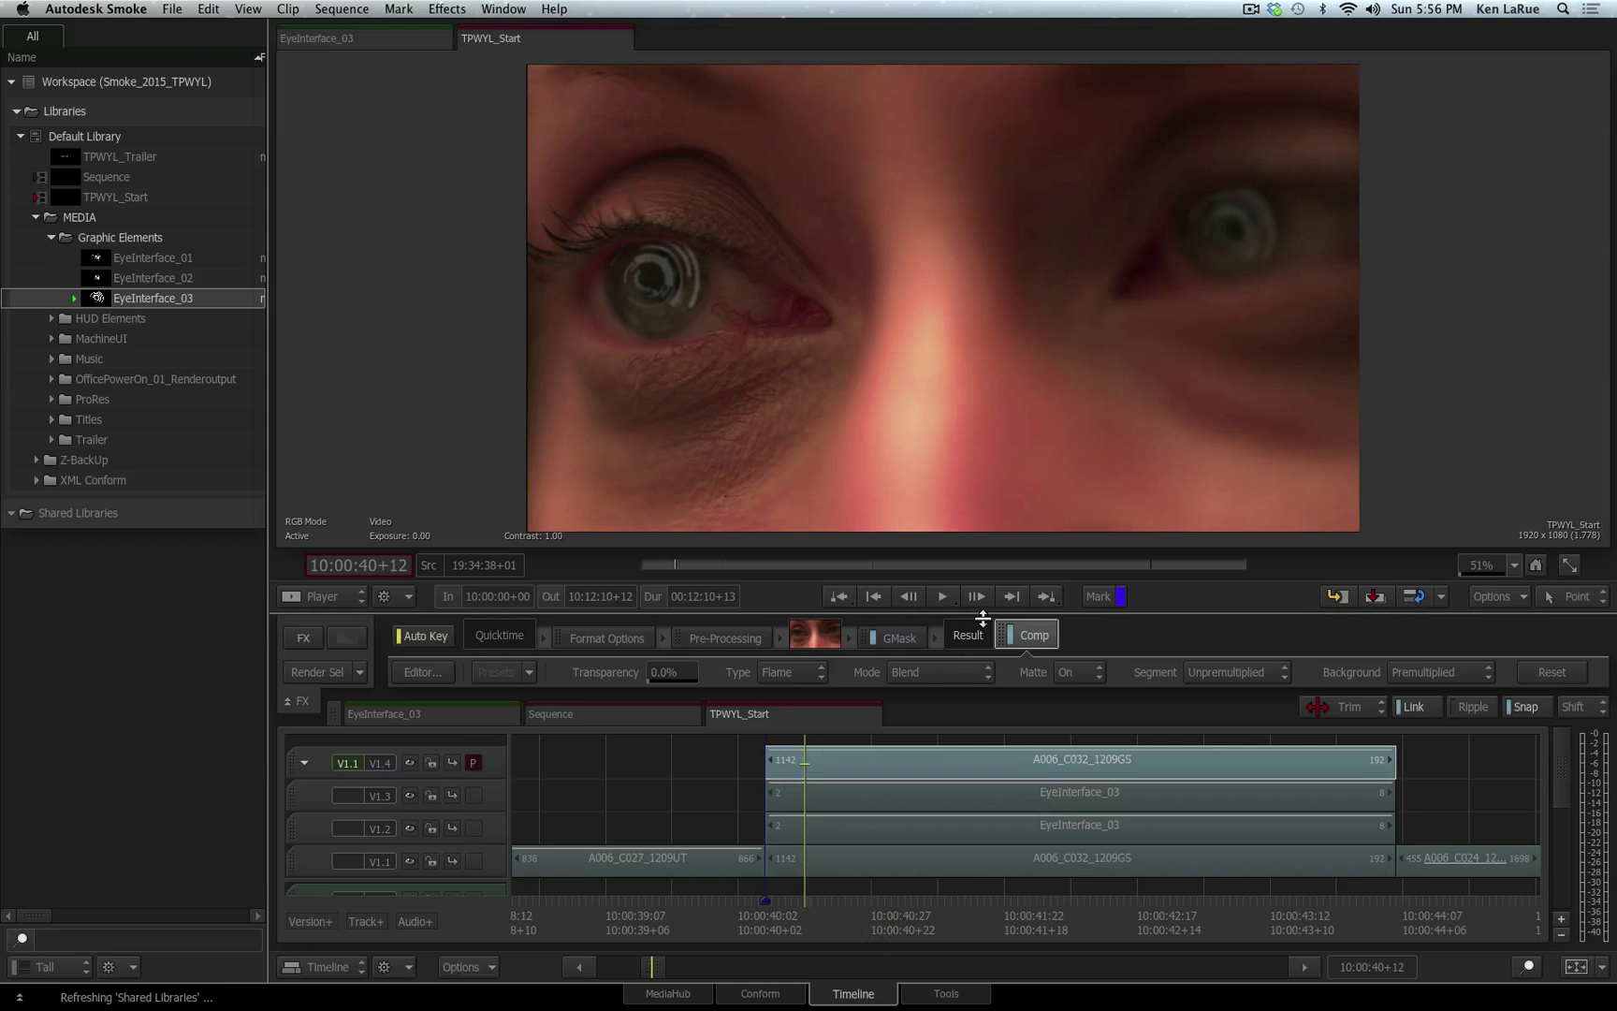
pyautogui.click(941, 596)
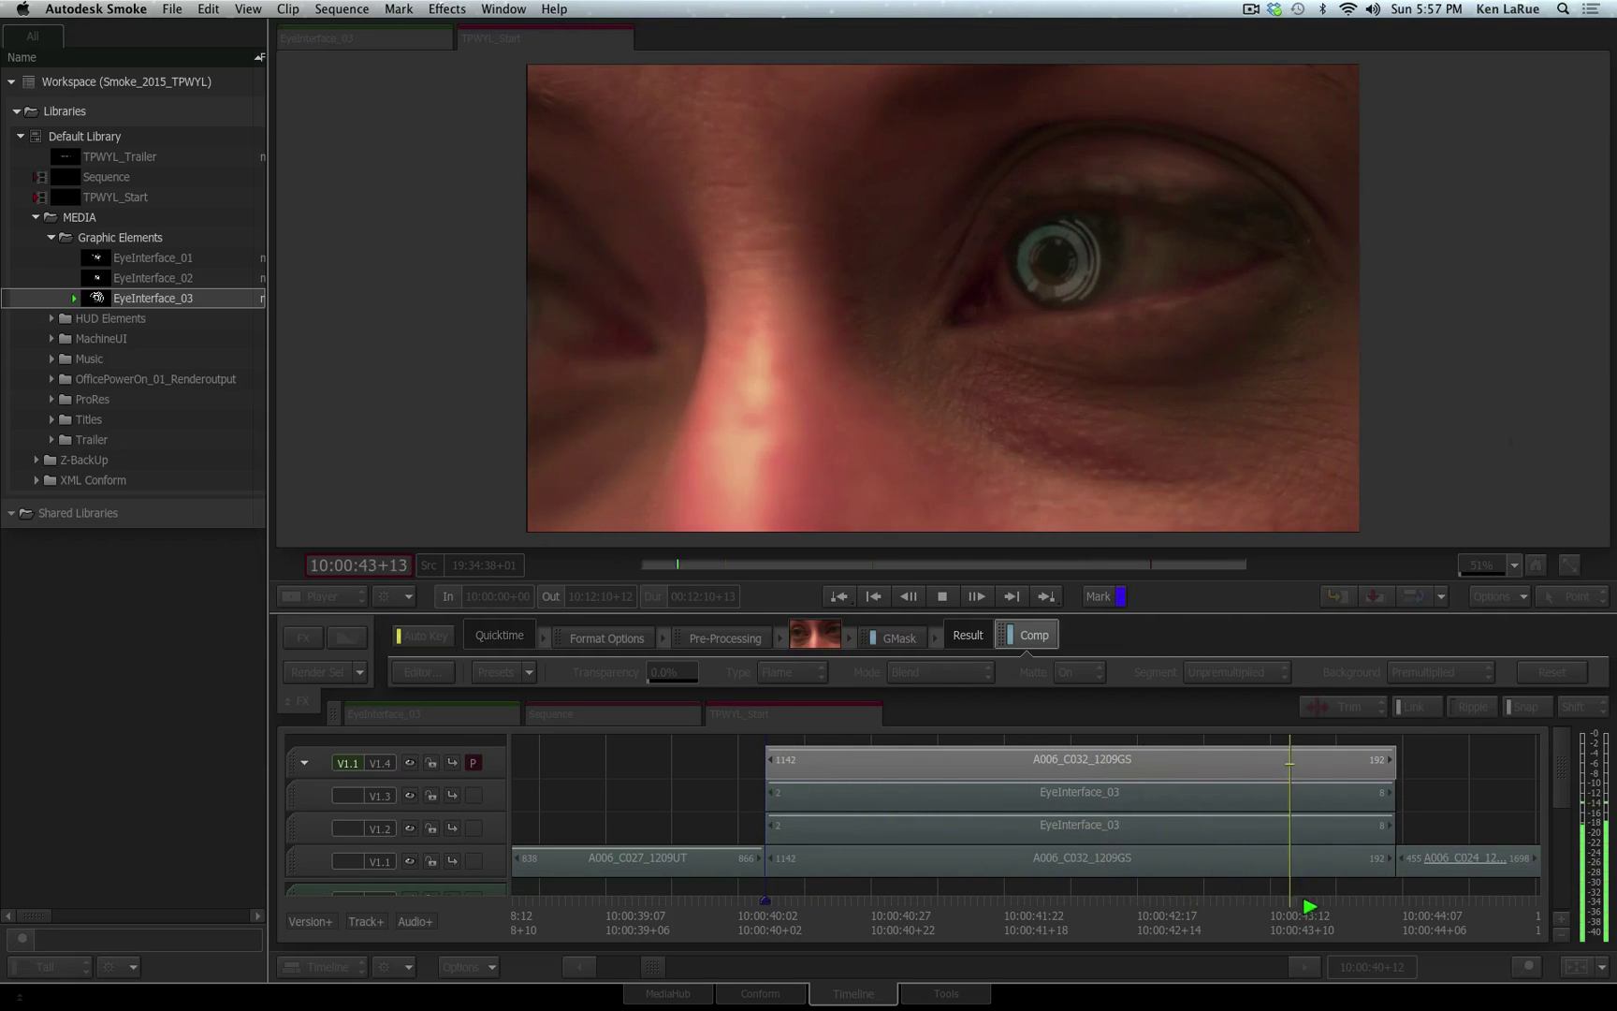
pyautogui.click(1350, 911)
pyautogui.moveTo(1376, 922); pyautogui.dragTo(787, 926)
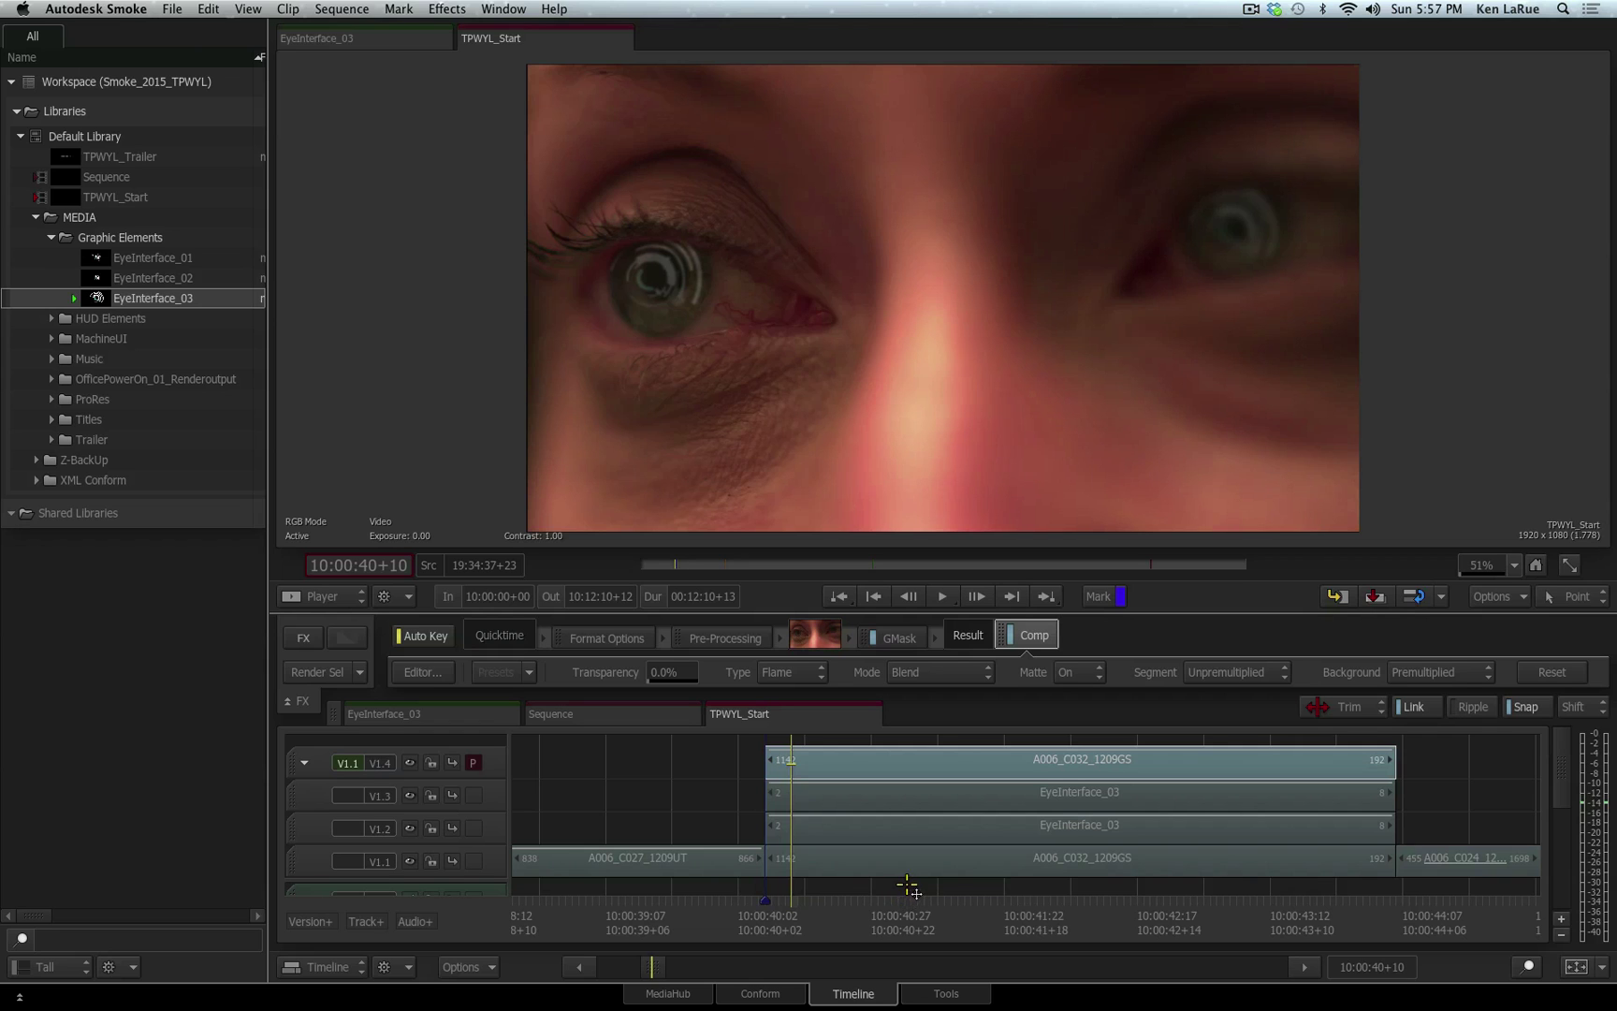
pyautogui.press('space')
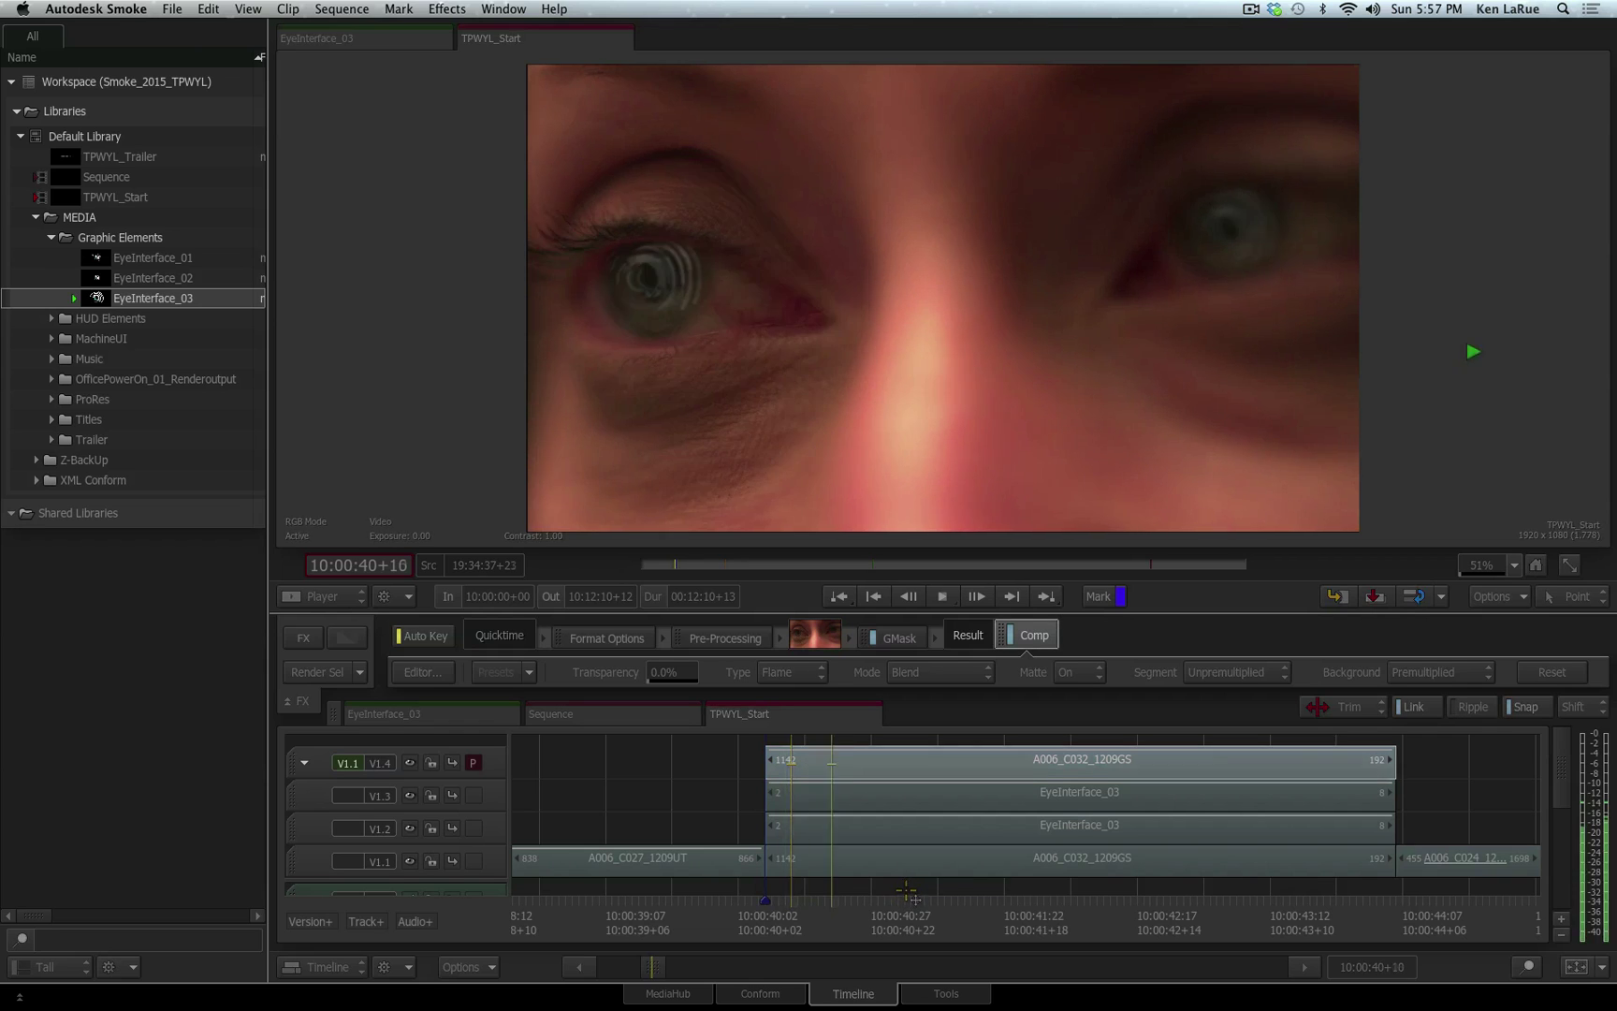